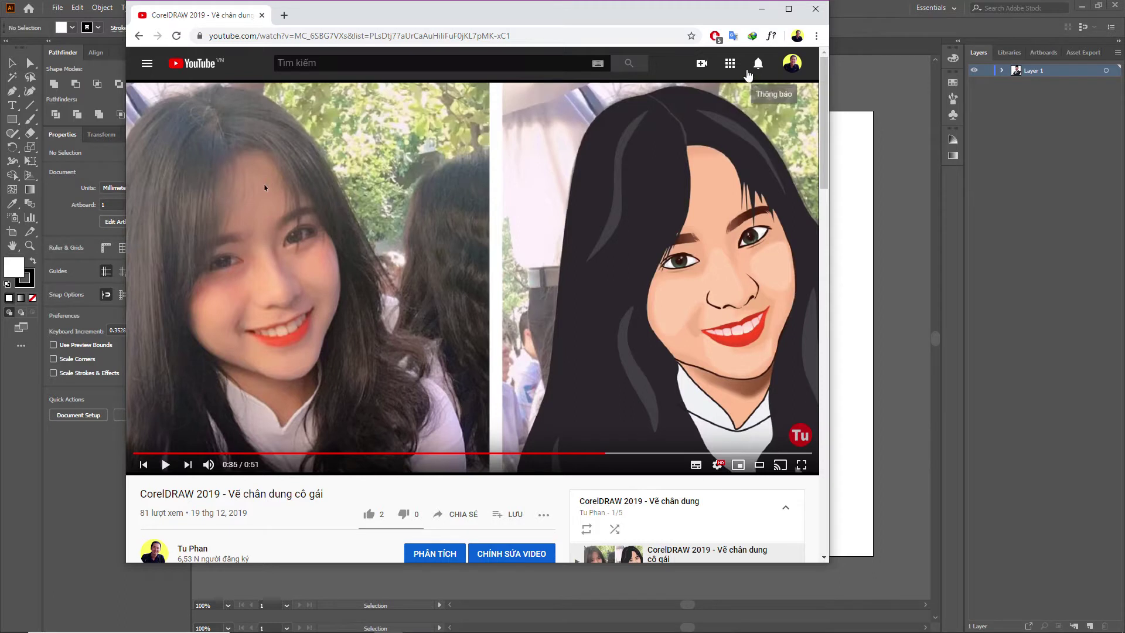
Step: Minimize the Chrome window playing the reference portrait video to reveal Illustrator
{"action": "left_click", "coordinate": [761, 10]}
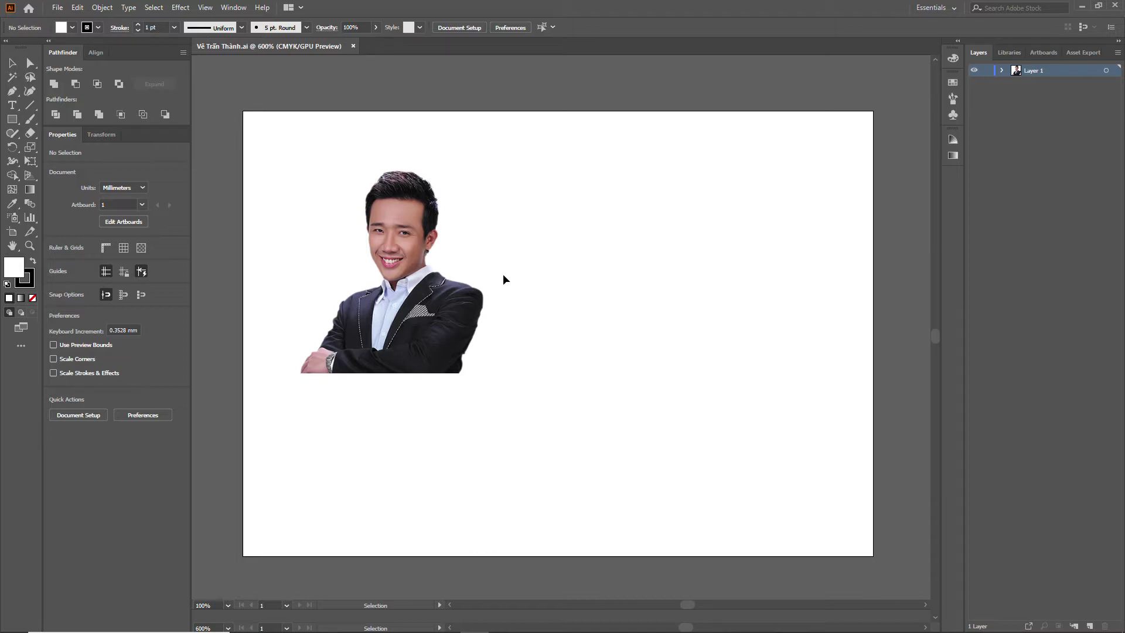
{"action": "key", "text": "ctrl+plus"}
{"action": "key", "text": "ctrl+plus"}
{"action": "key", "text": "ctrl+plus"}
{"action": "left_click", "coordinate": [1001, 71]}
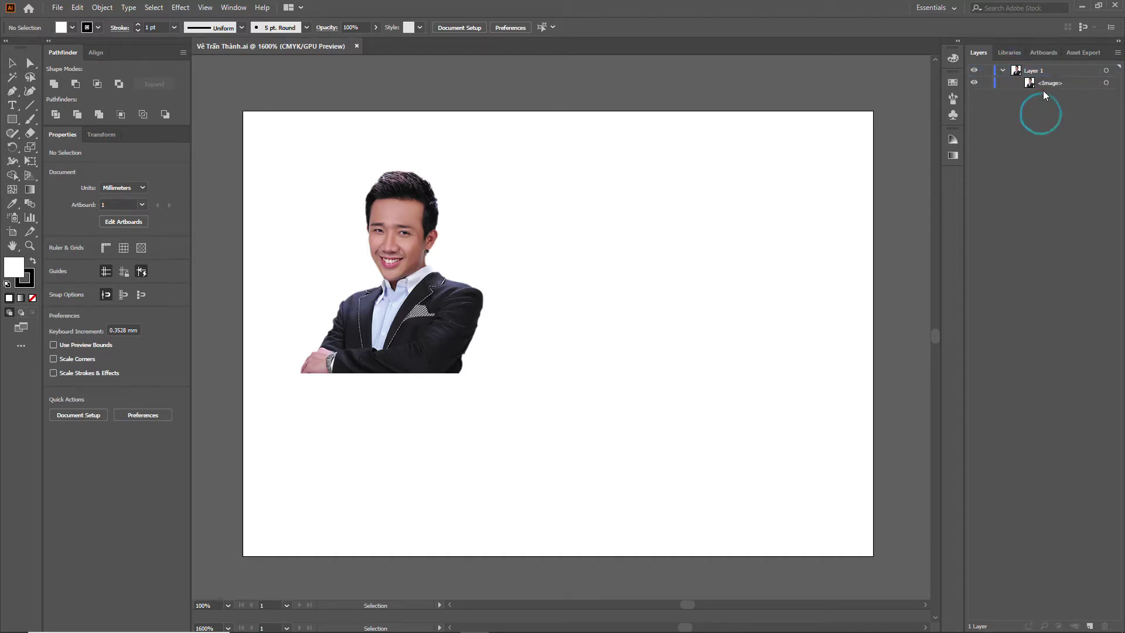
{"action": "key", "text": "ctrl+minus"}
{"action": "key", "text": "ctrl+minus"}
{"action": "key", "text": "ctrl+minus"}
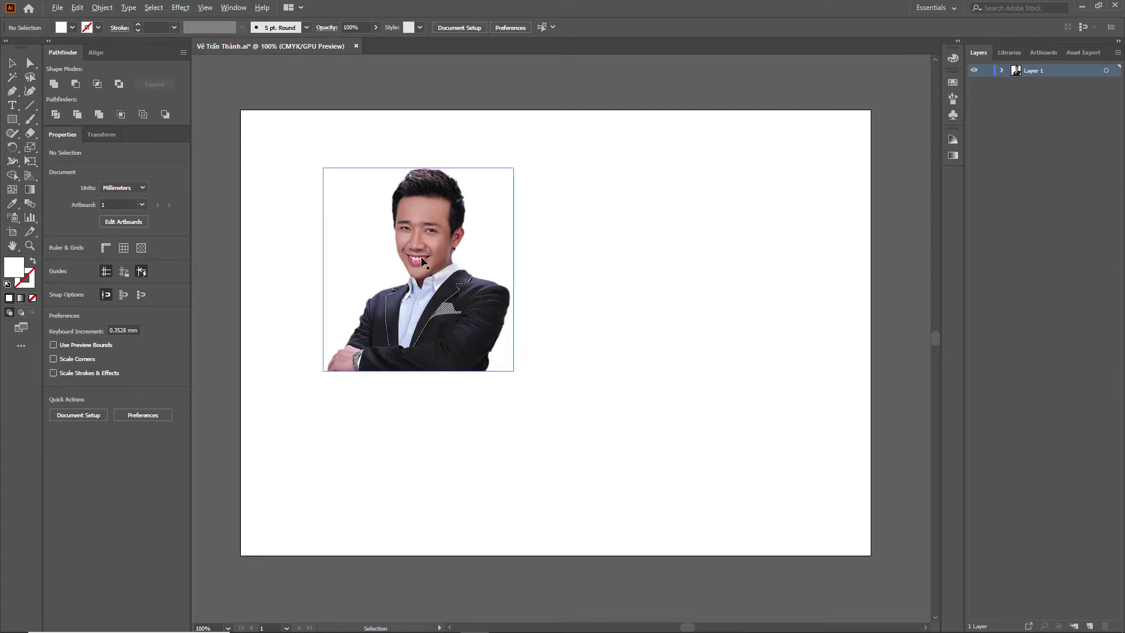
Step: Nudge the cut-out portrait photo slightly to the right
{"action": "scroll", "coordinate": [416, 251], "scroll_direction": "up", "scroll_amount": 2}
{"action": "scroll", "coordinate": [416, 250], "scroll_direction": "down", "scroll_amount": 2}
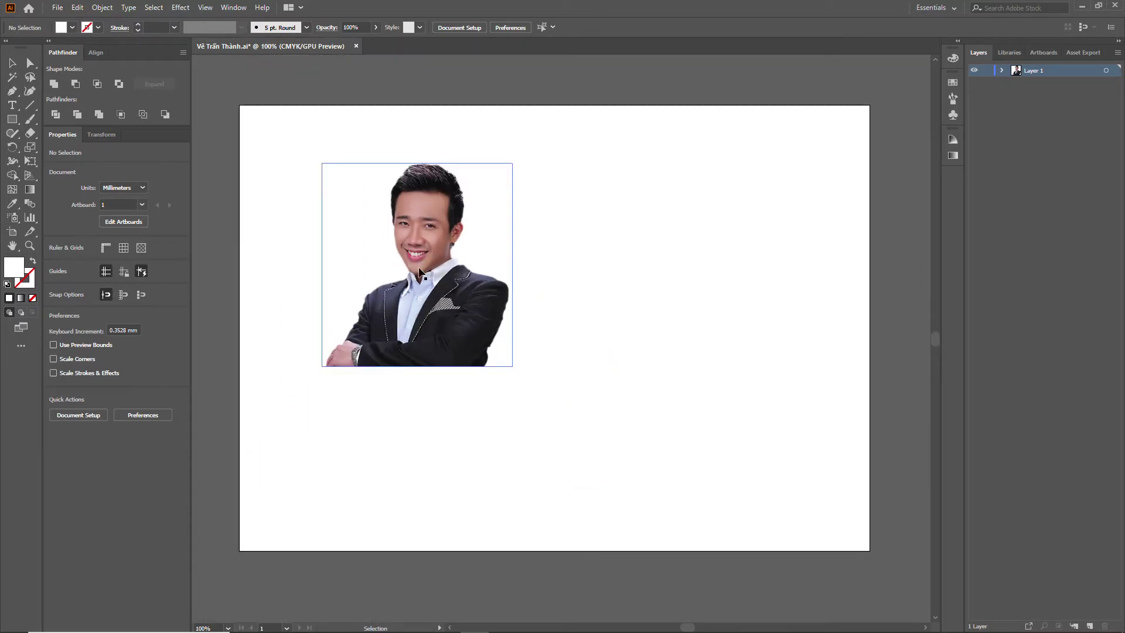
{"action": "scroll", "coordinate": [419, 249], "scroll_direction": "up", "scroll_amount": 3}
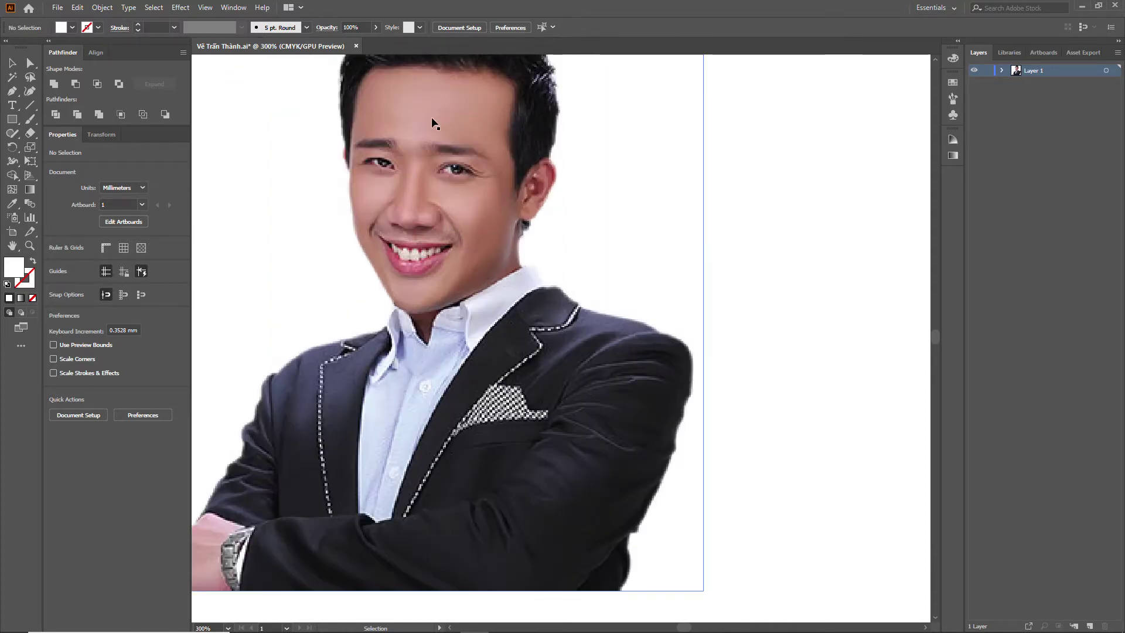
{"action": "scroll", "coordinate": [483, 251], "scroll_direction": "down", "scroll_amount": 1}
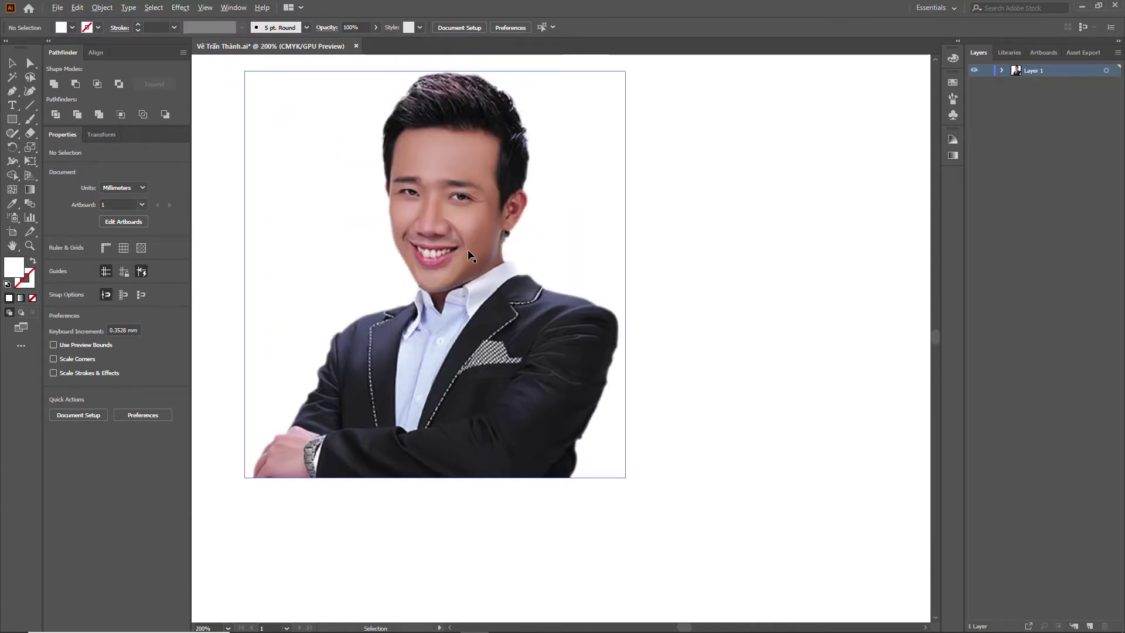
{"action": "scroll", "coordinate": [467, 253], "scroll_direction": "down", "scroll_amount": 1}
{"action": "scroll", "coordinate": [467, 250], "scroll_direction": "down", "scroll_amount": 1}
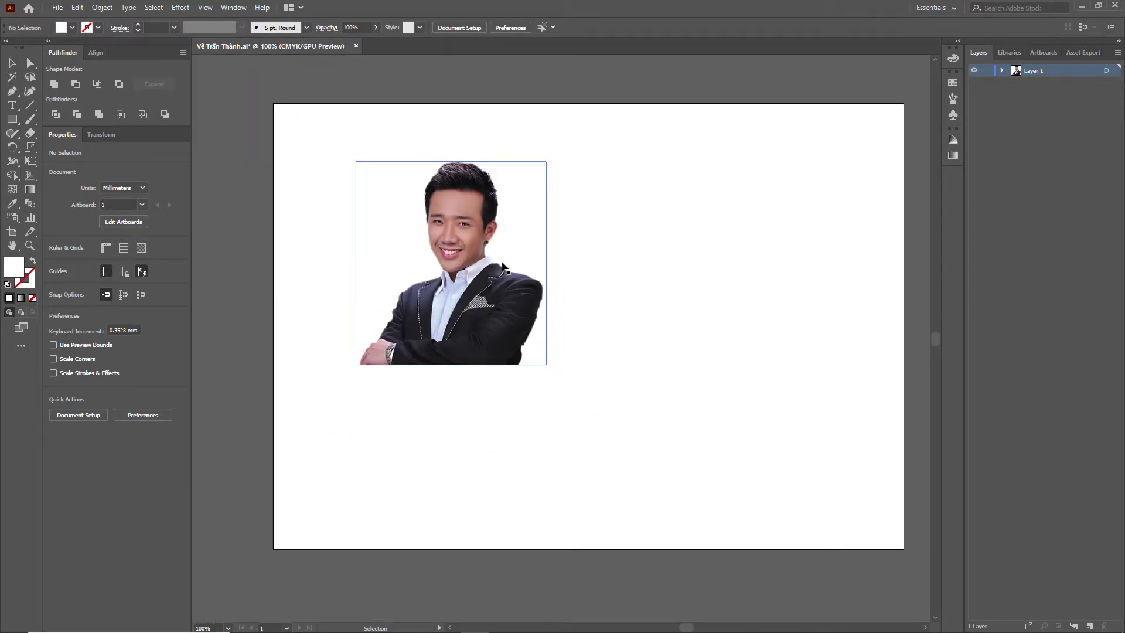
{"action": "mouse_move", "coordinate": [471, 307]}
{"action": "left_mouse_down"}
{"action": "mouse_move", "coordinate": [509, 309]}
{"action": "mouse_move", "coordinate": [487, 321]}
{"action": "left_mouse_up"}
Step: Zoom in to 600% on the face and select the Pen tool
{"action": "scroll", "coordinate": [452, 222], "scroll_direction": "up", "scroll_amount": 1}
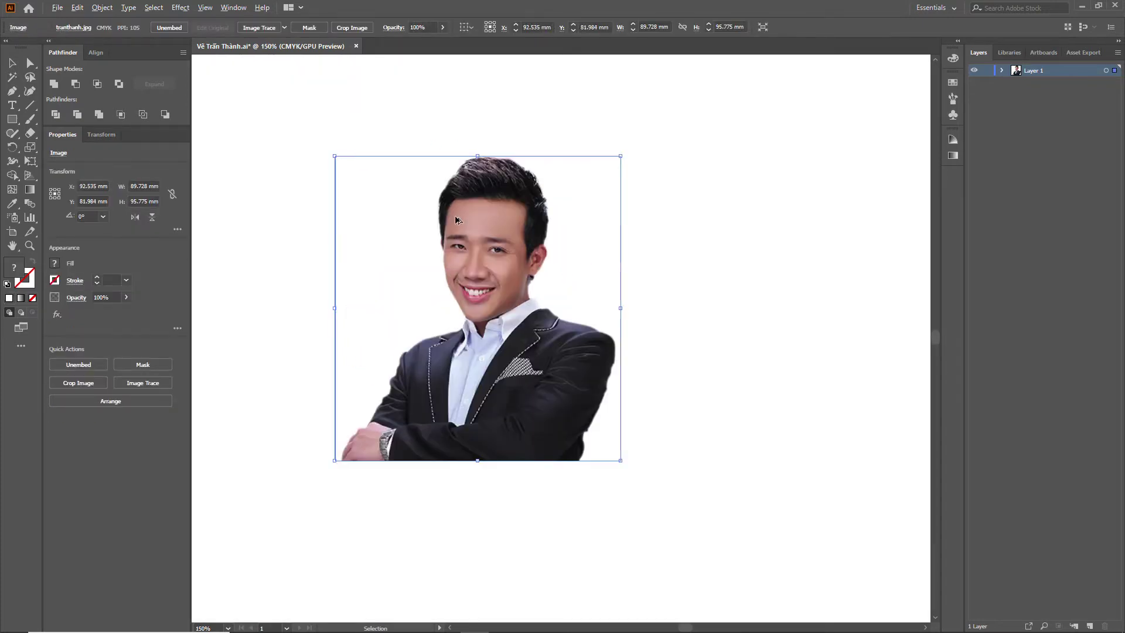
{"action": "scroll", "coordinate": [455, 215], "scroll_direction": "up", "scroll_amount": 1}
{"action": "scroll", "coordinate": [463, 228], "scroll_direction": "up", "scroll_amount": 1}
{"action": "scroll", "coordinate": [482, 255], "scroll_direction": "up", "scroll_amount": 1}
{"action": "scroll", "coordinate": [482, 254], "scroll_direction": "up", "scroll_amount": 1}
{"action": "left_click_drag", "start_coordinate": [481, 255], "coordinate": [458, 160]}
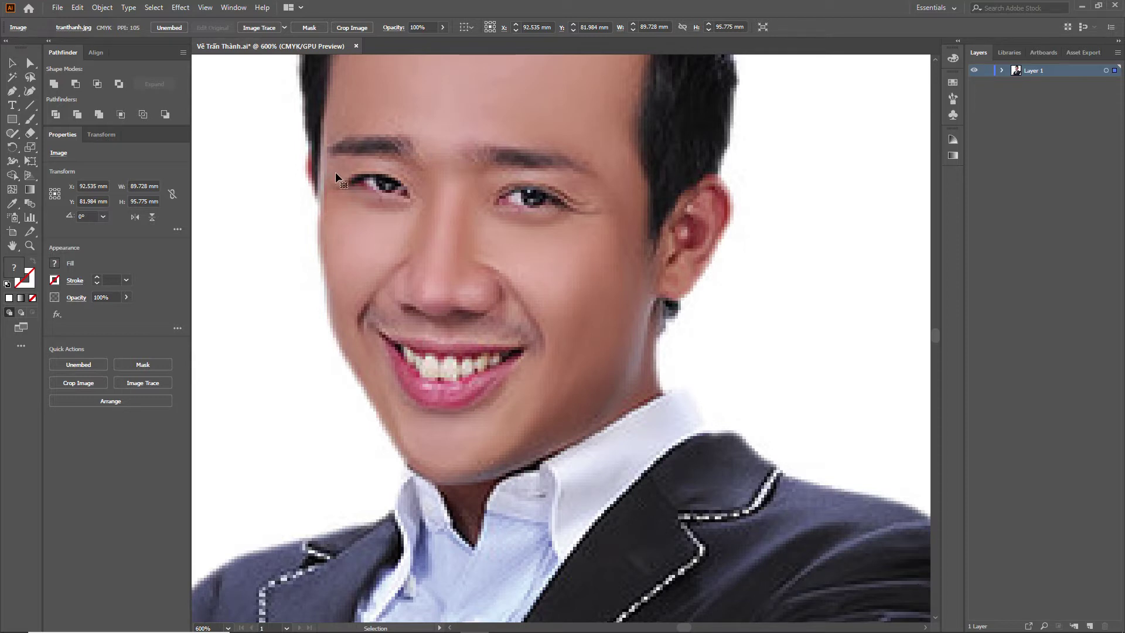
{"action": "left_click", "coordinate": [13, 92]}
{"action": "left_click", "coordinate": [13, 92]}
{"action": "scroll", "coordinate": [375, 179], "scroll_direction": "up", "scroll_amount": 1}
{"action": "scroll", "coordinate": [397, 162], "scroll_direction": "up", "scroll_amount": 1}
{"action": "scroll", "coordinate": [397, 162], "scroll_direction": "up", "scroll_amount": 1}
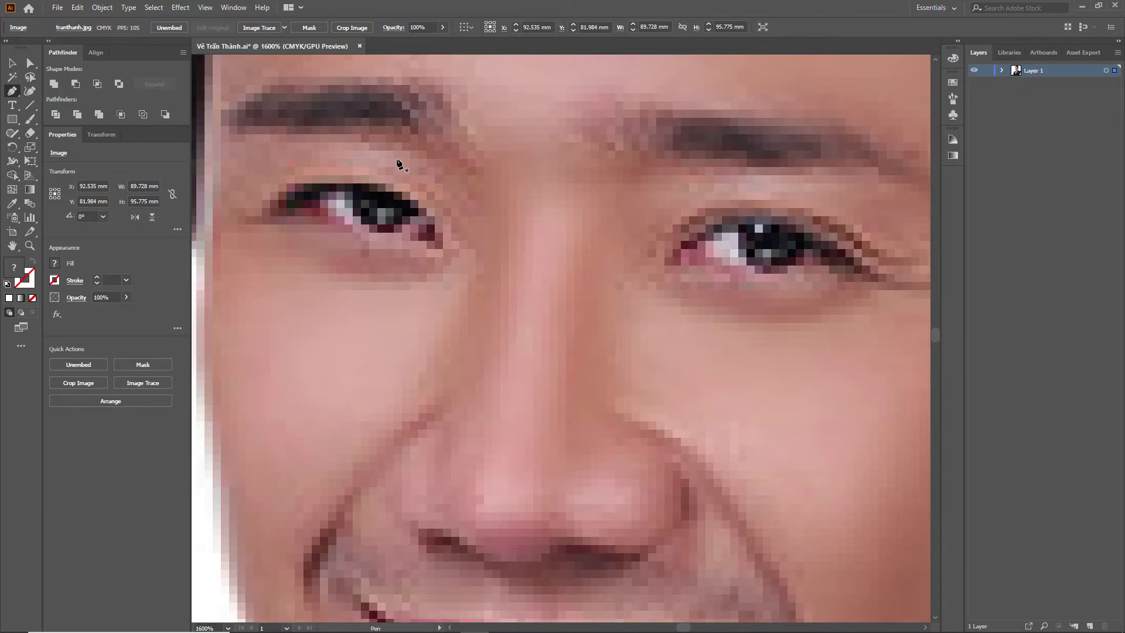
{"action": "scroll", "coordinate": [393, 175], "scroll_direction": "up", "scroll_amount": 1}
{"action": "scroll", "coordinate": [409, 210], "scroll_direction": "down", "scroll_amount": 1}
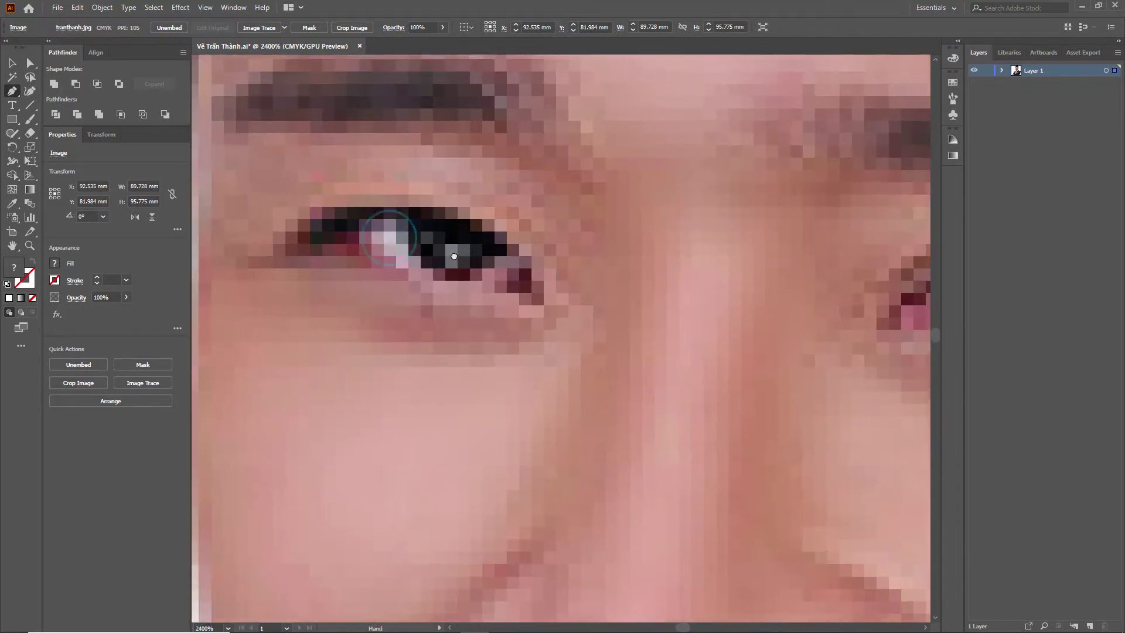
{"action": "scroll", "coordinate": [524, 284], "scroll_direction": "down", "scroll_amount": 1}
{"action": "scroll", "coordinate": [529, 287], "scroll_direction": "up", "scroll_amount": 1}
{"action": "scroll", "coordinate": [529, 287], "scroll_direction": "down", "scroll_amount": 3}
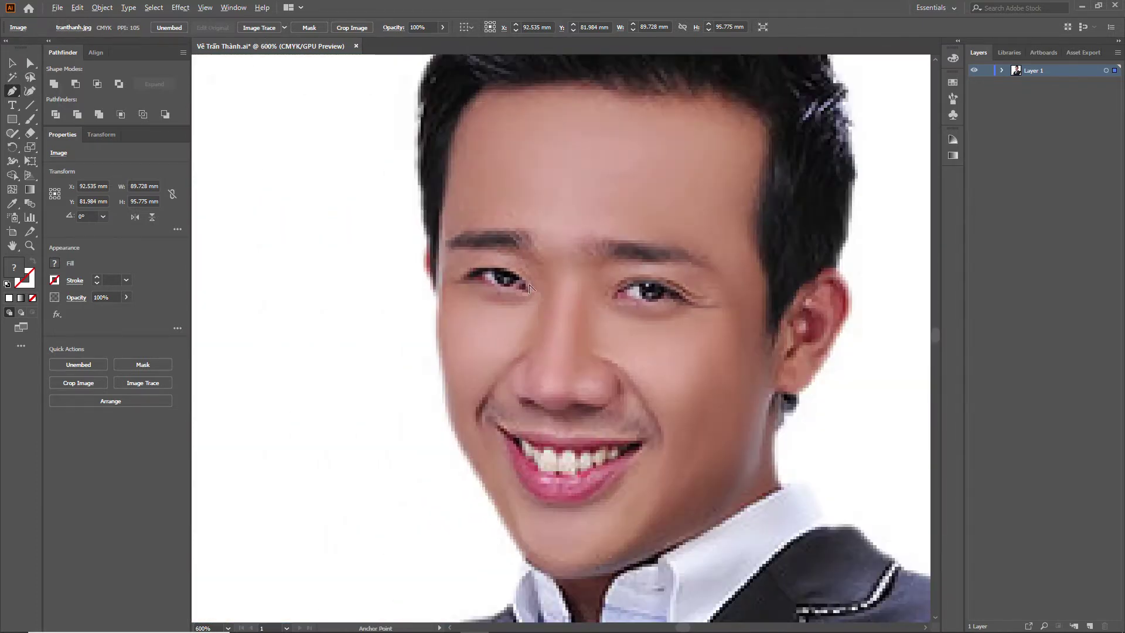
{"action": "scroll", "coordinate": [527, 289], "scroll_direction": "up", "scroll_amount": 1}
{"action": "scroll", "coordinate": [526, 291], "scroll_direction": "up", "scroll_amount": 1}
{"action": "scroll", "coordinate": [524, 293], "scroll_direction": "up", "scroll_amount": 1}
{"action": "scroll", "coordinate": [524, 293], "scroll_direction": "up", "scroll_amount": 1}
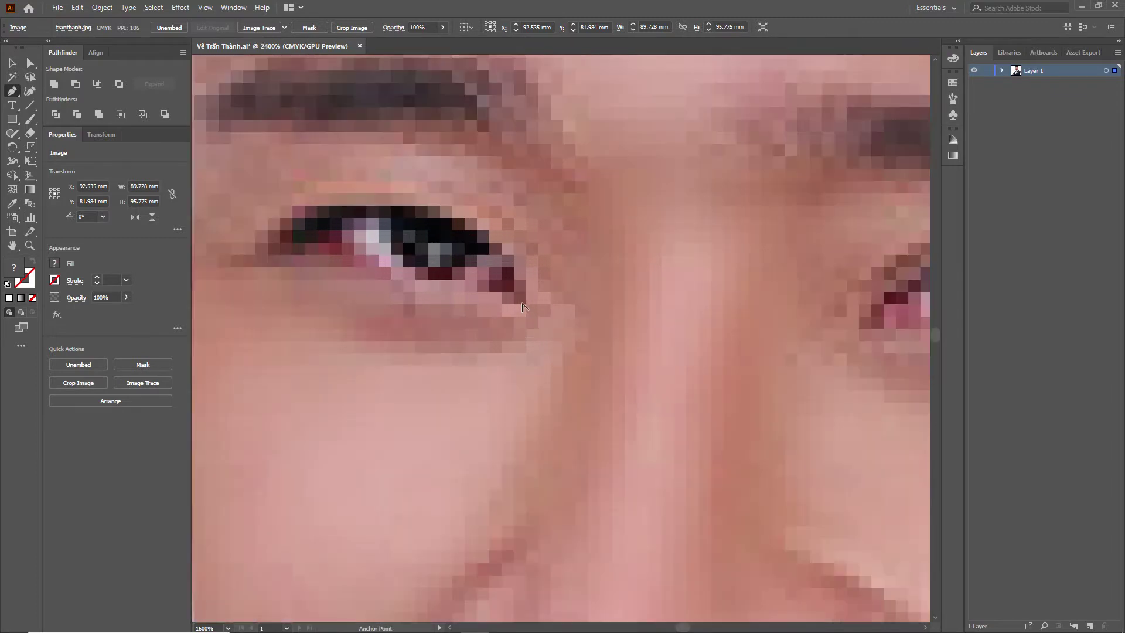
{"action": "scroll", "coordinate": [524, 305], "scroll_direction": "down", "scroll_amount": 1}
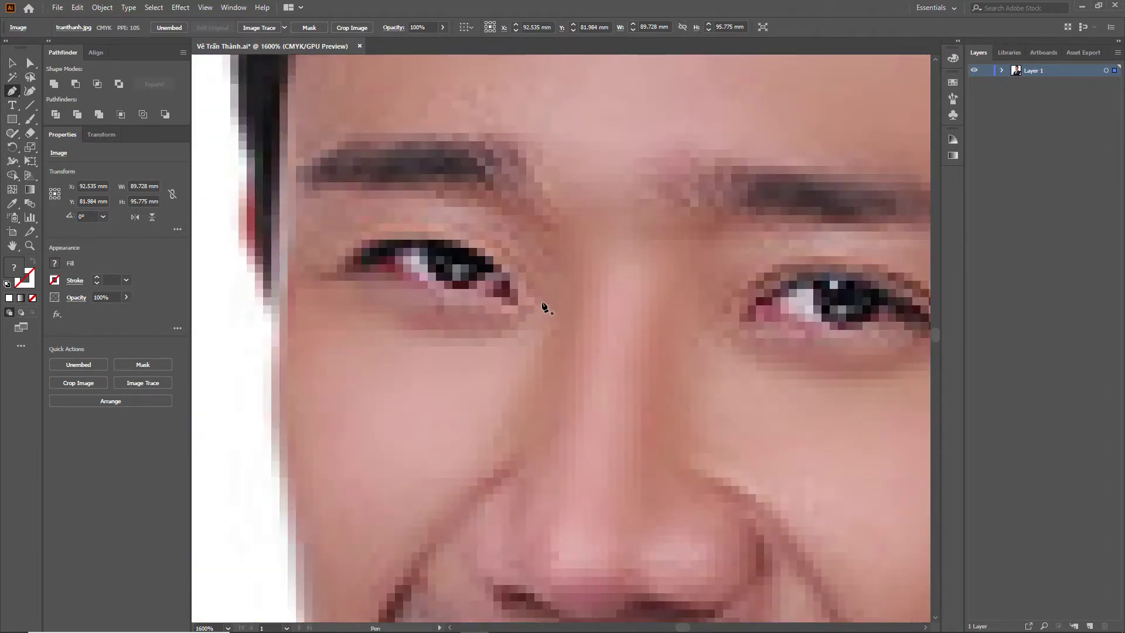
{"action": "left_click", "coordinate": [330, 273]}
{"action": "mouse_move", "coordinate": [446, 241]}
{"action": "left_mouse_down"}
{"action": "mouse_move", "coordinate": [496, 268]}
{"action": "mouse_move", "coordinate": [538, 258]}
{"action": "mouse_move", "coordinate": [495, 282]}
{"action": "left_mouse_up"}
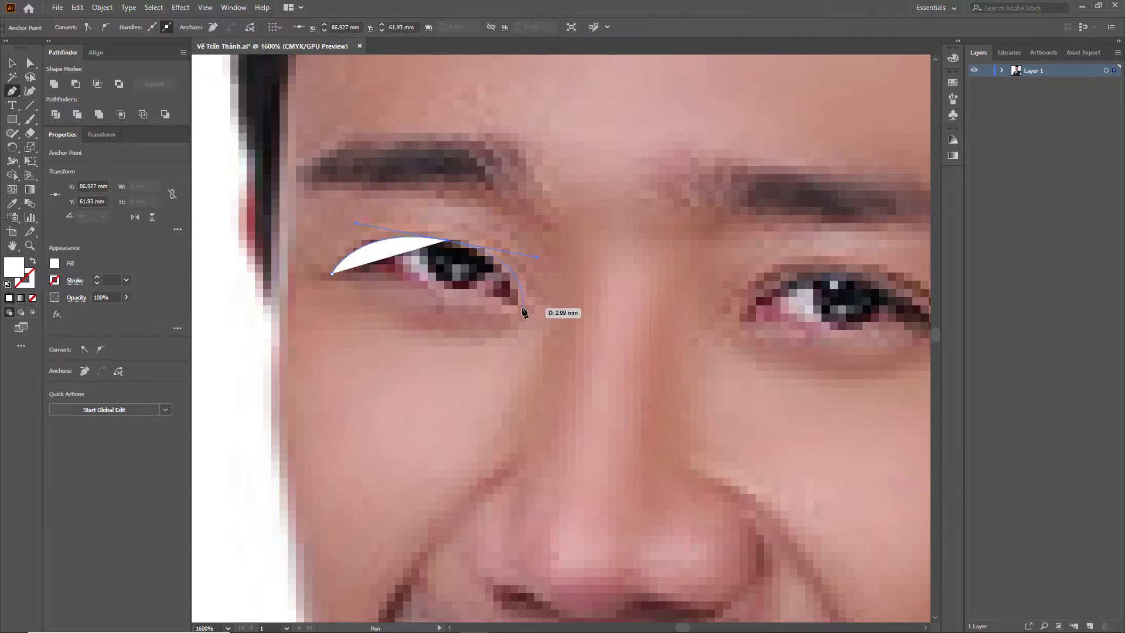
{"action": "mouse_move", "coordinate": [447, 240]}
{"action": "left_mouse_down"}
{"action": "mouse_move", "coordinate": [525, 312]}
{"action": "mouse_move", "coordinate": [378, 263]}
{"action": "mouse_move", "coordinate": [413, 267]}
{"action": "left_mouse_up"}
{"action": "key", "text": "ctrl+z"}
{"action": "key", "text": "ctrl+z"}
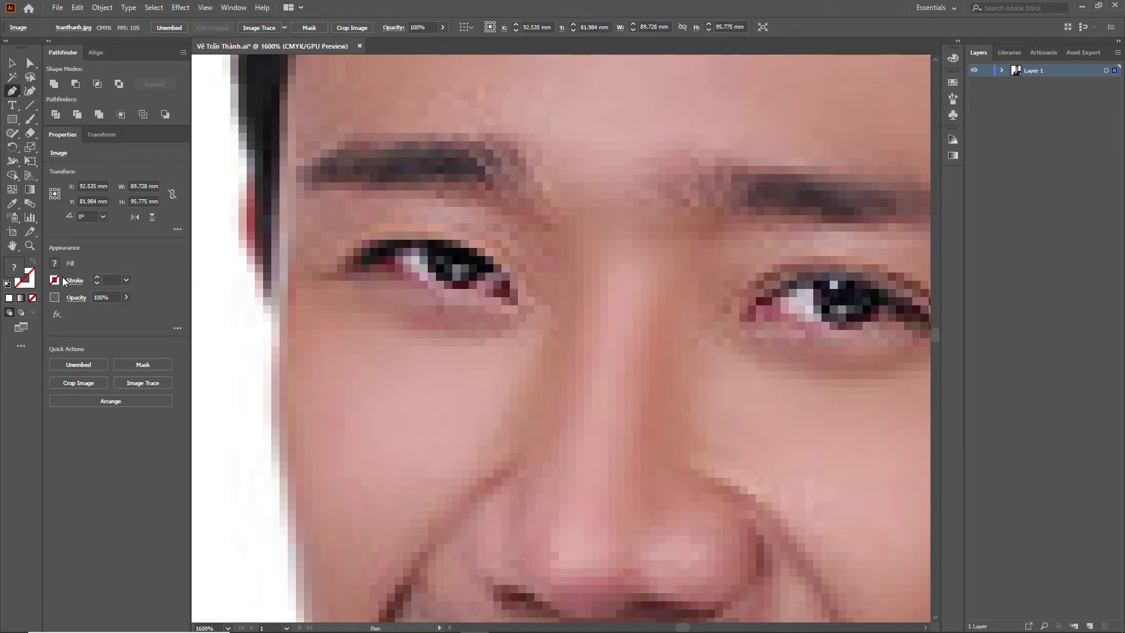
Step: Set the fill colour to the dark brown swatch C50 M70 Y80 K70
{"action": "left_click", "coordinate": [54, 280]}
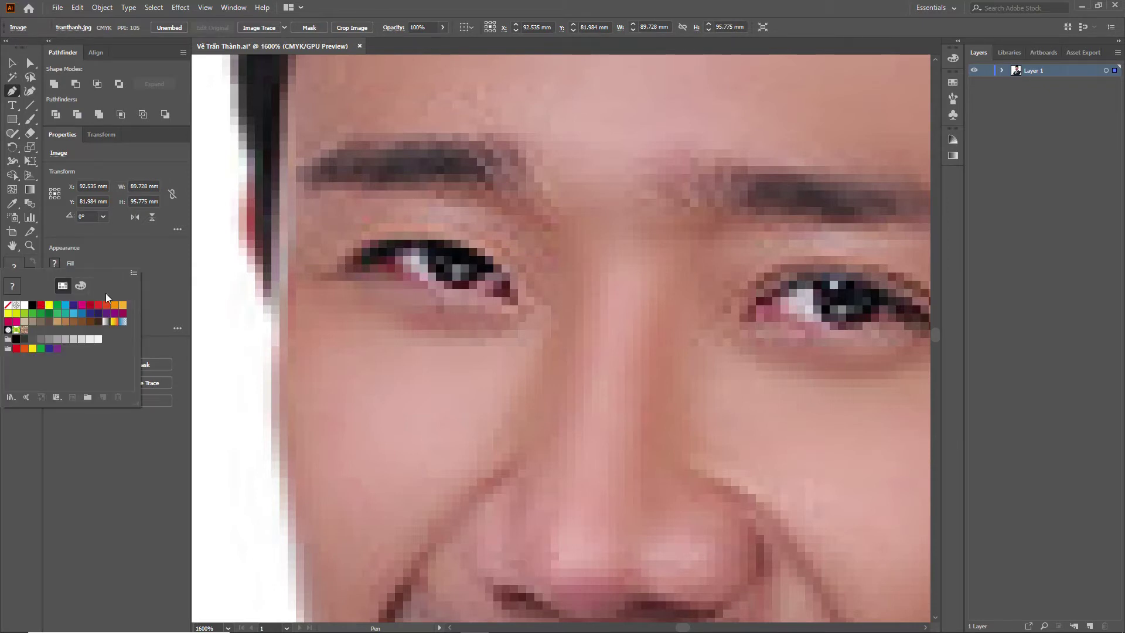
{"action": "key", "text": "Escape"}
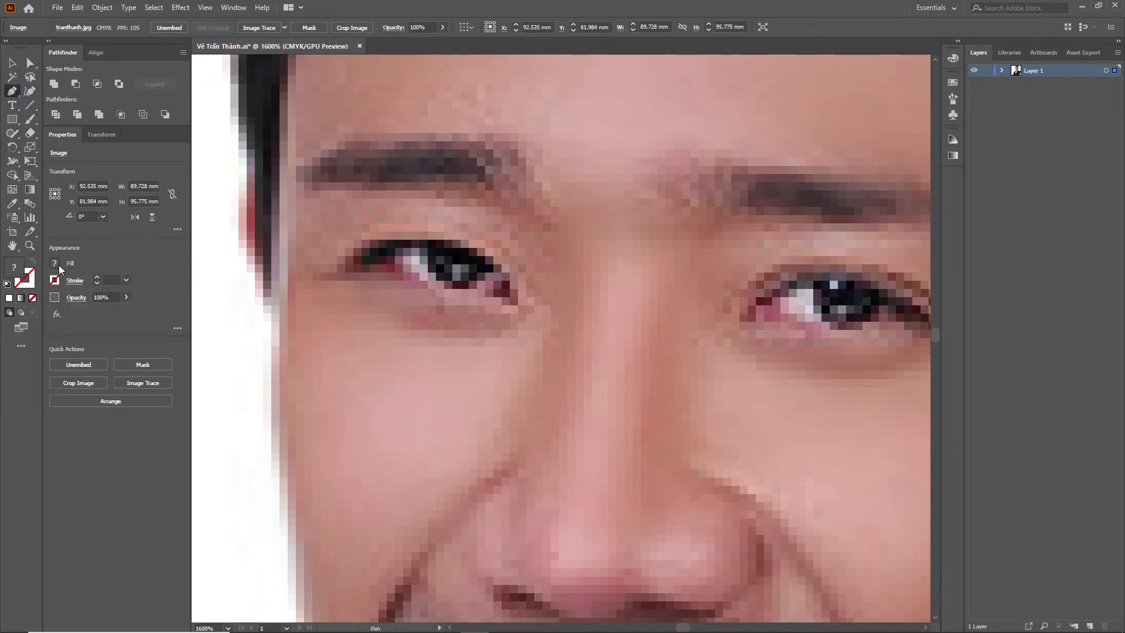
{"action": "left_click", "coordinate": [55, 263]}
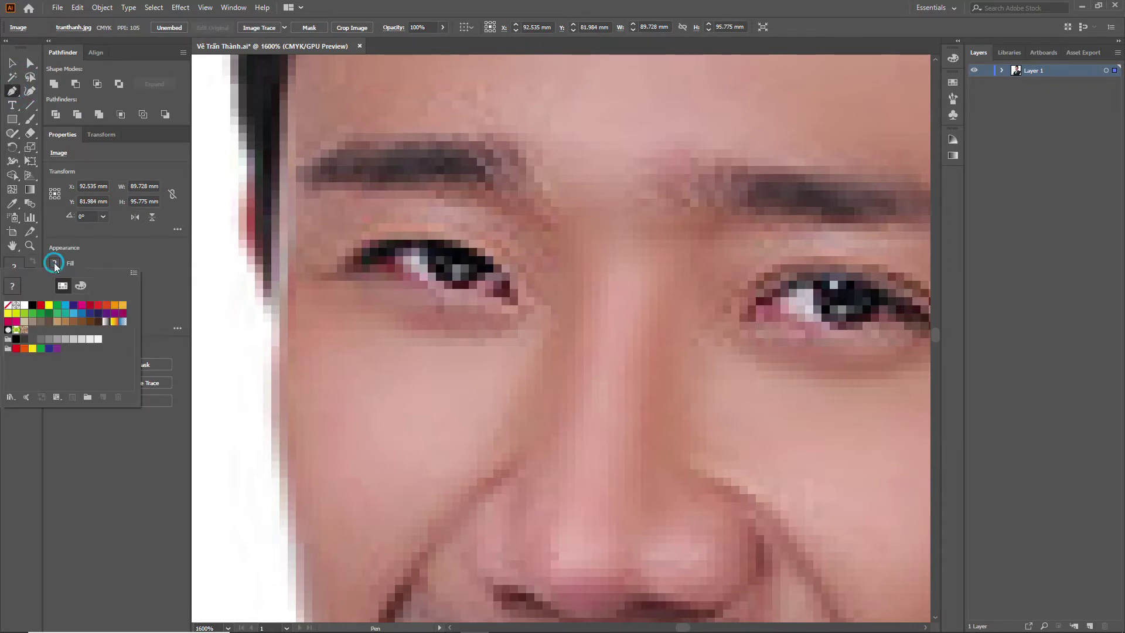
{"action": "left_click", "coordinate": [107, 260]}
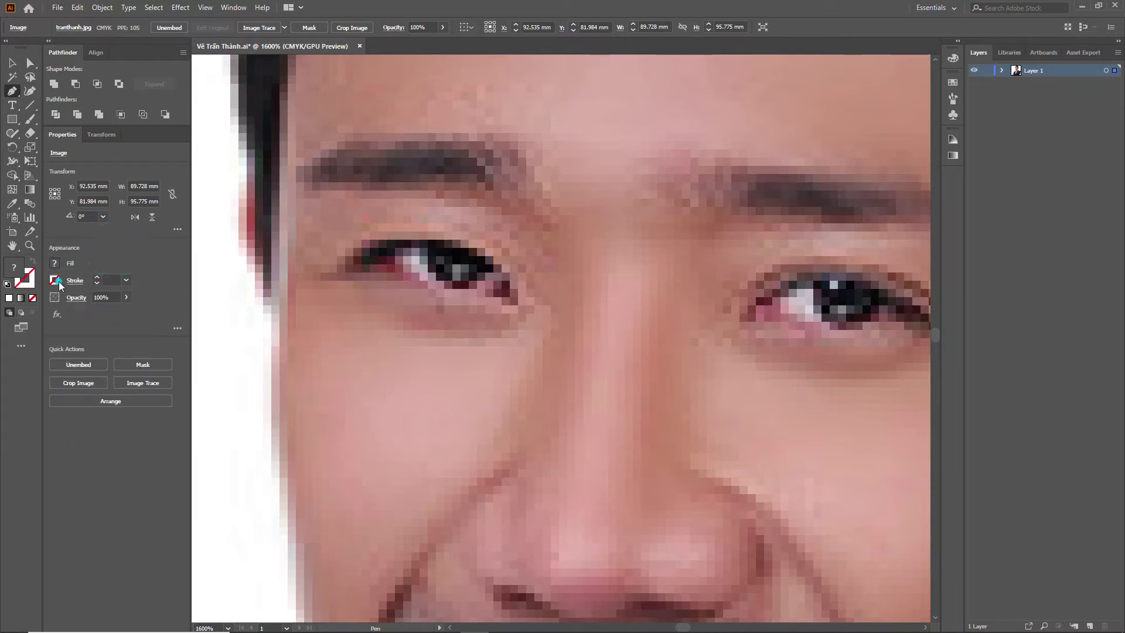
{"action": "left_click", "coordinate": [59, 282]}
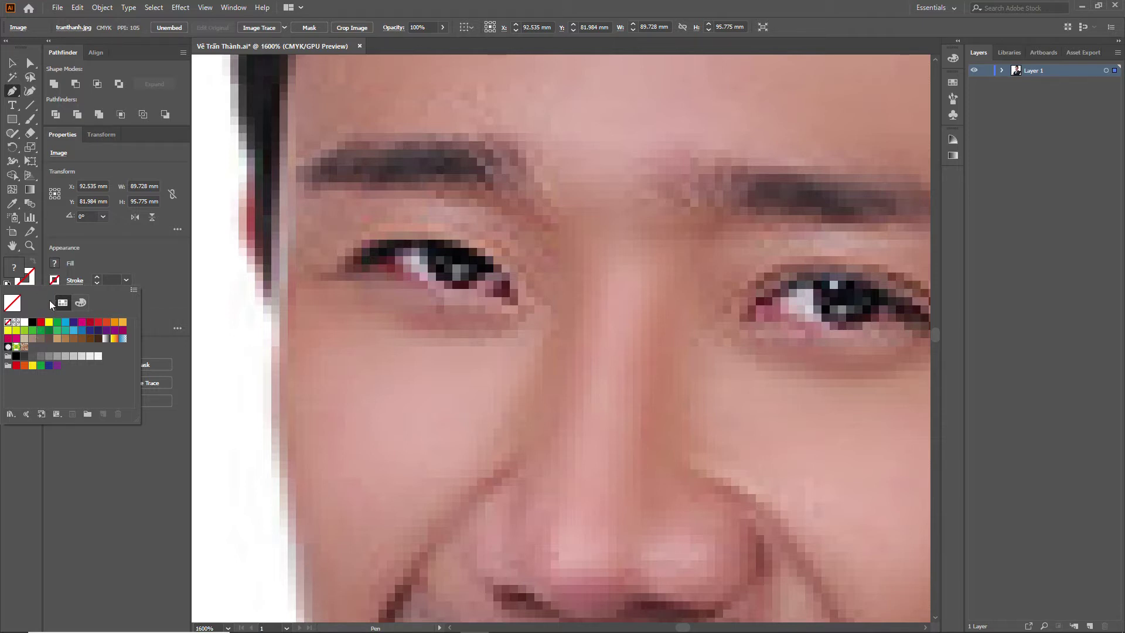
{"action": "left_click", "coordinate": [53, 265]}
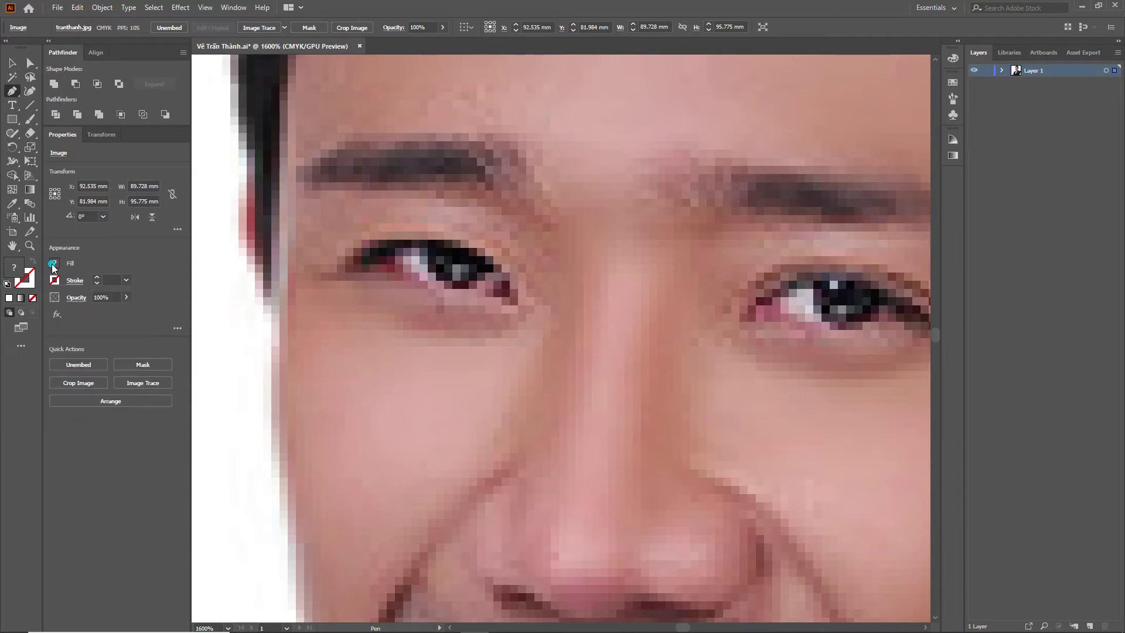
{"action": "left_click", "coordinate": [55, 265]}
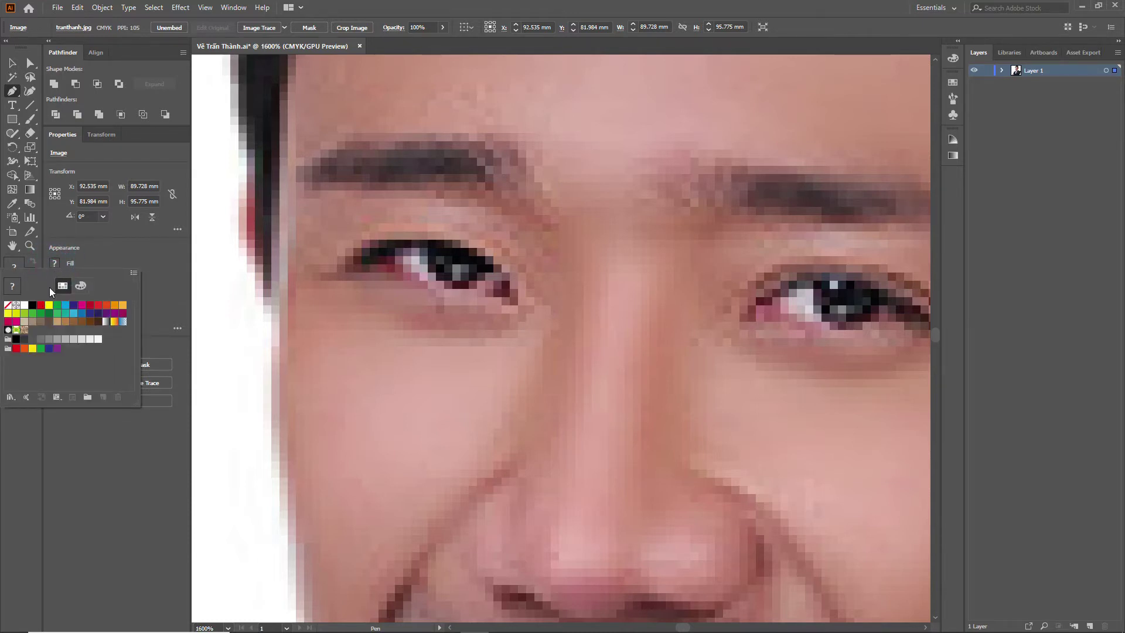
{"action": "left_click", "coordinate": [98, 321]}
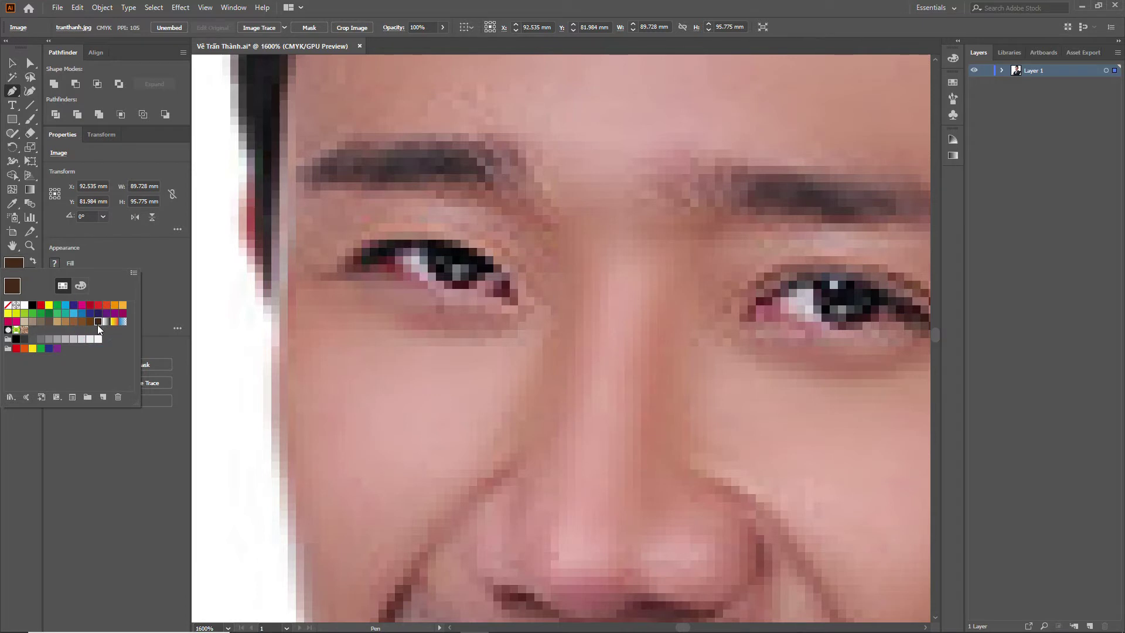
Step: Inspect the dark brown swatch's values without changing them, then show the Color panel
{"action": "double_click", "coordinate": [8, 286]}
{"action": "left_click", "coordinate": [624, 406]}
{"action": "left_click", "coordinate": [57, 262]}
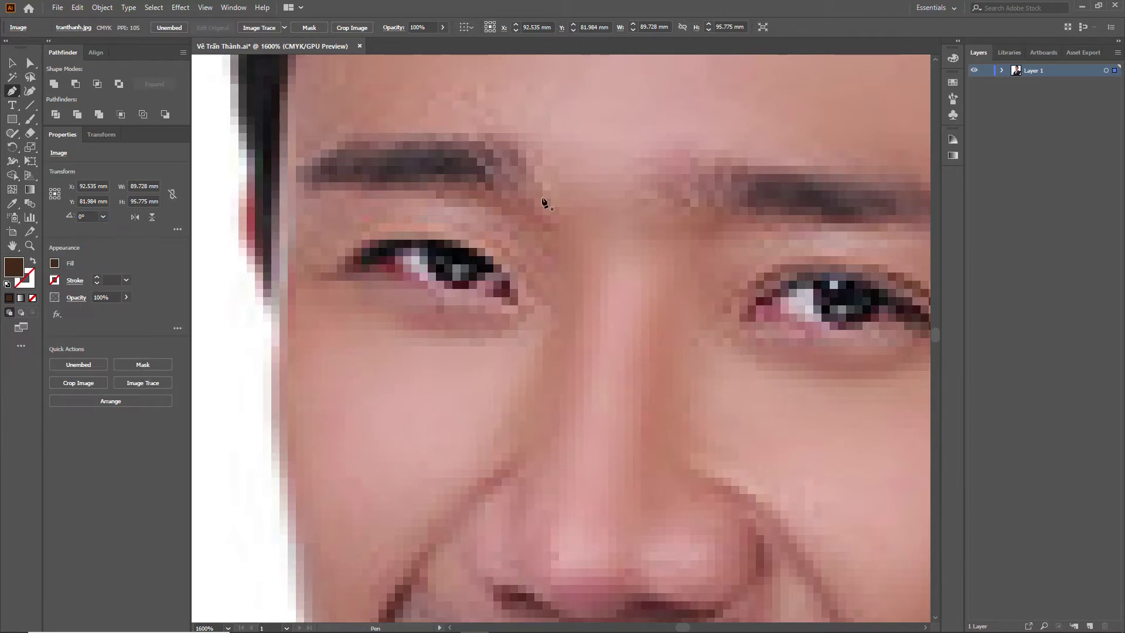
{"action": "left_click", "coordinate": [953, 59]}
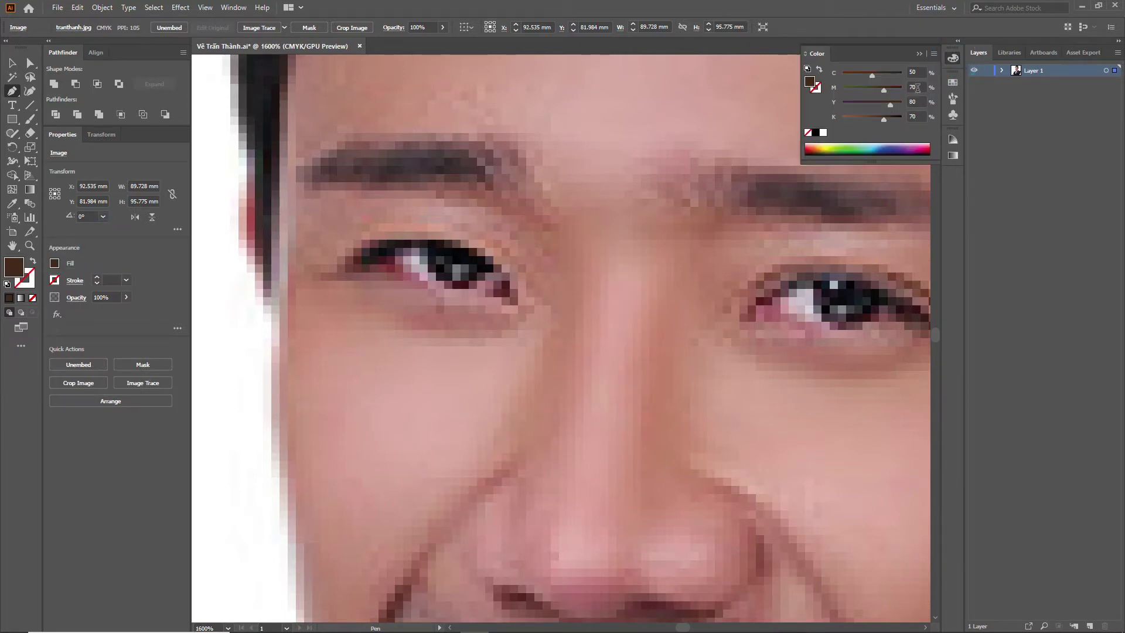
Step: Expand the Color panel and switch its colour mode to RGB
{"action": "left_click", "coordinate": [960, 42]}
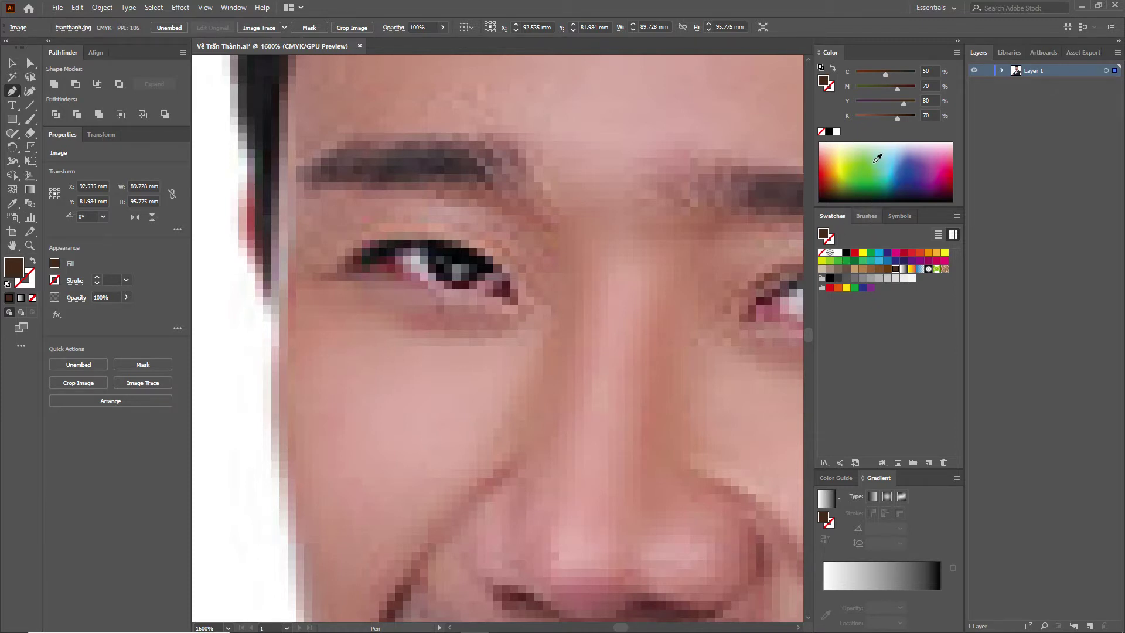
{"action": "left_click", "coordinate": [956, 53]}
{"action": "left_click", "coordinate": [984, 87]}
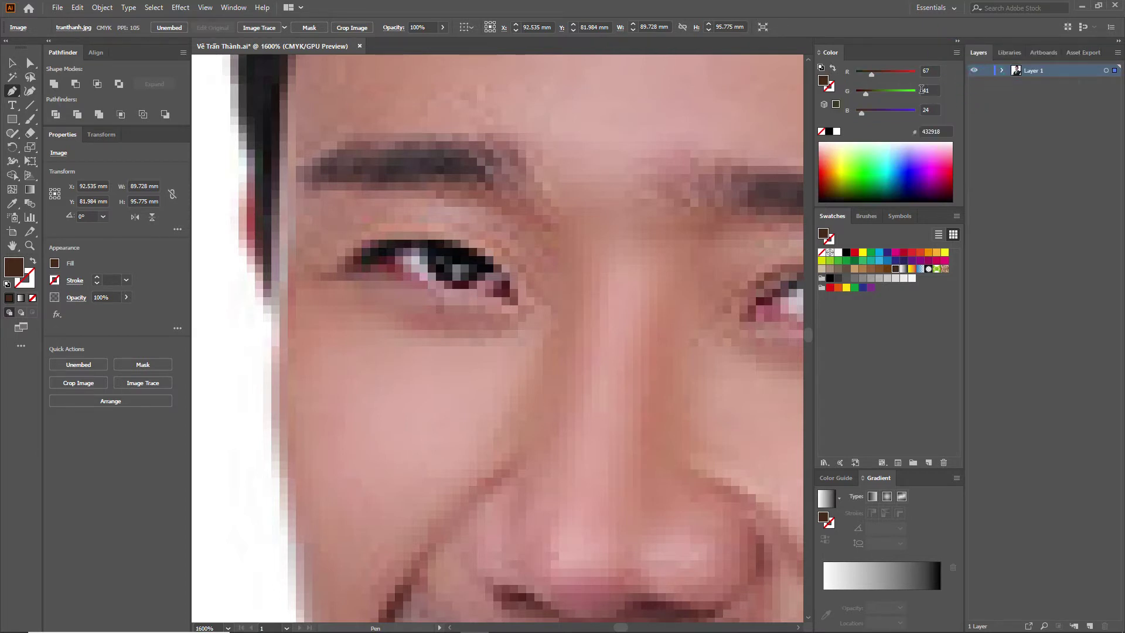
{"action": "left_click", "coordinate": [956, 53]}
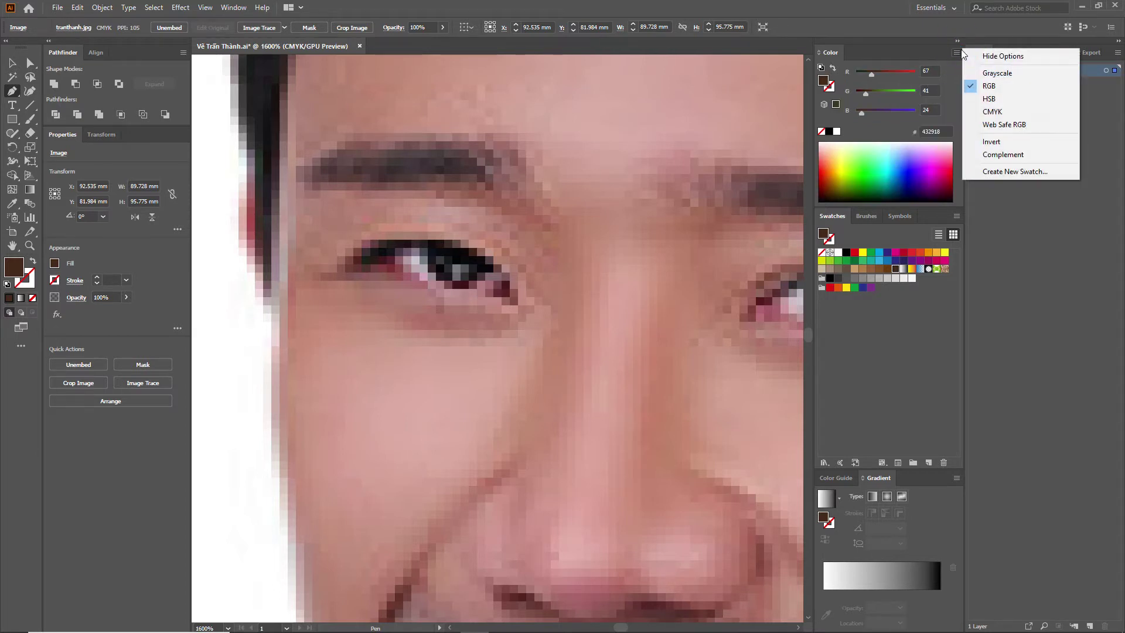
{"action": "left_click", "coordinate": [1024, 243]}
Step: Set the fill to the darker brown 2B190F in the Color Picker
{"action": "double_click", "coordinate": [14, 268]}
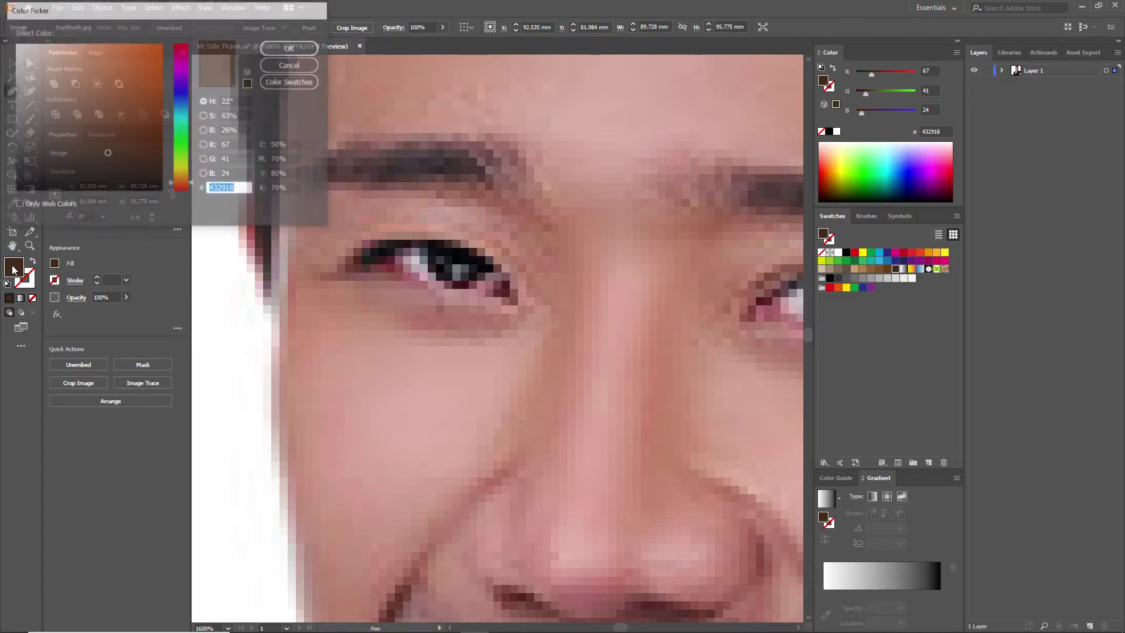
{"action": "left_click_drag", "start_coordinate": [108, 153], "coordinate": [112, 167]}
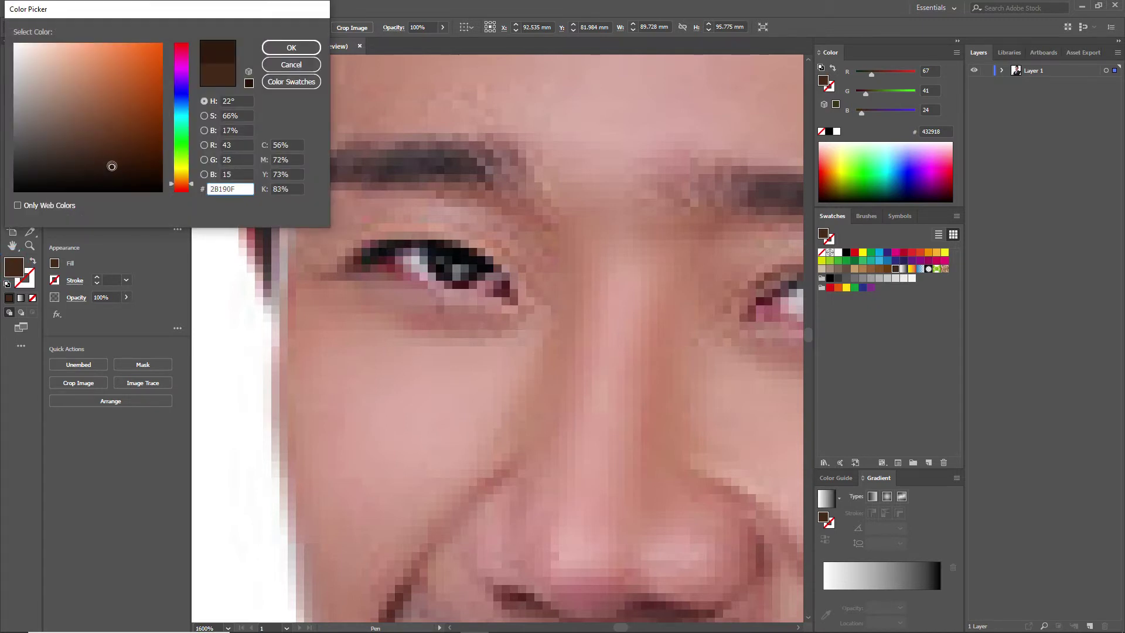
{"action": "left_click", "coordinate": [298, 48]}
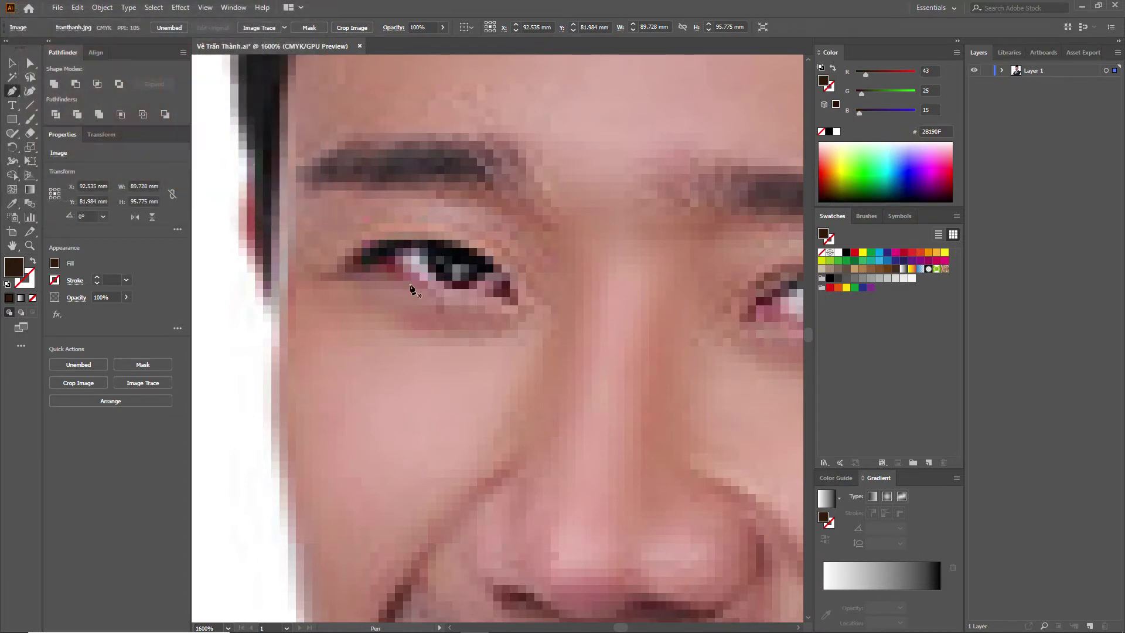
{"action": "left_click", "coordinate": [67, 282]}
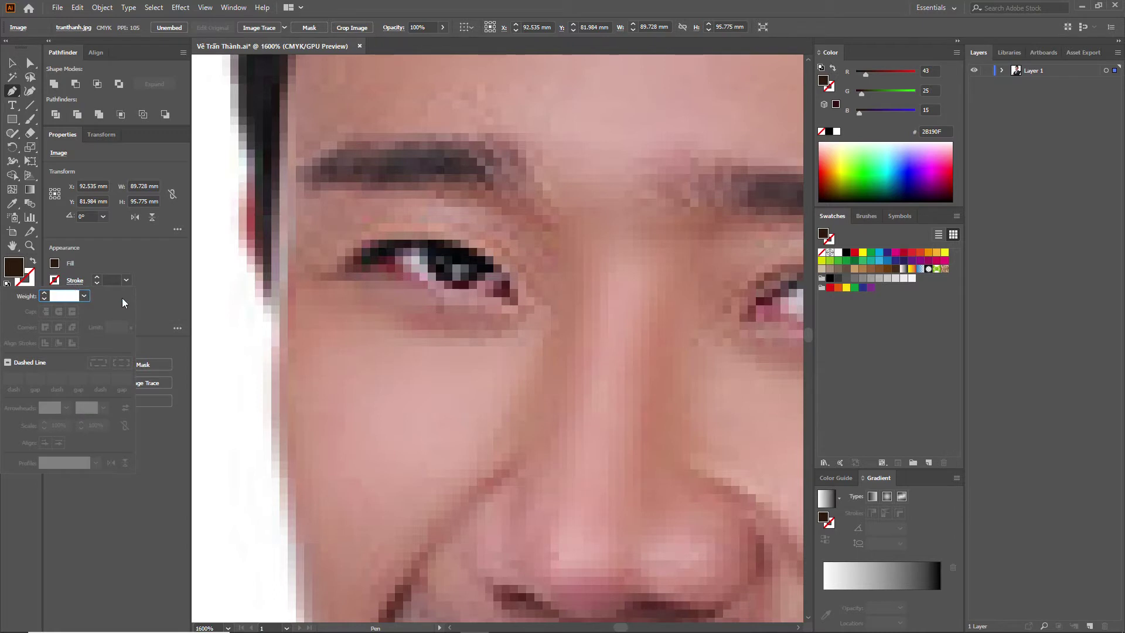
Step: Set the stroke to CMYK Yellow FFED00 and the fill to None
{"action": "left_click", "coordinate": [56, 280]}
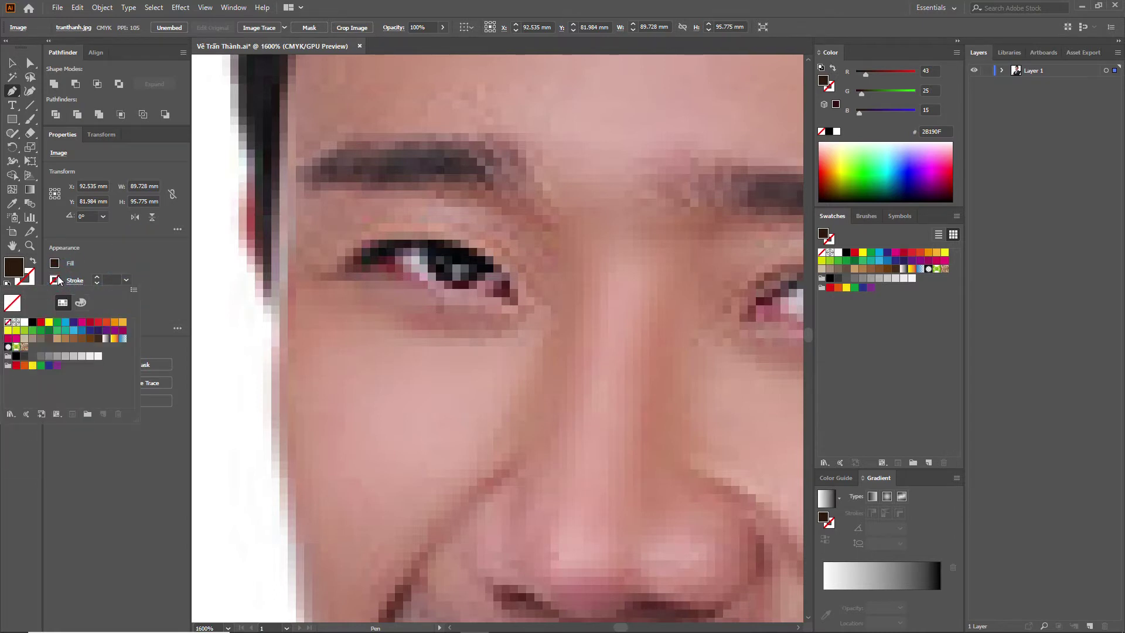
{"action": "left_click", "coordinate": [33, 323]}
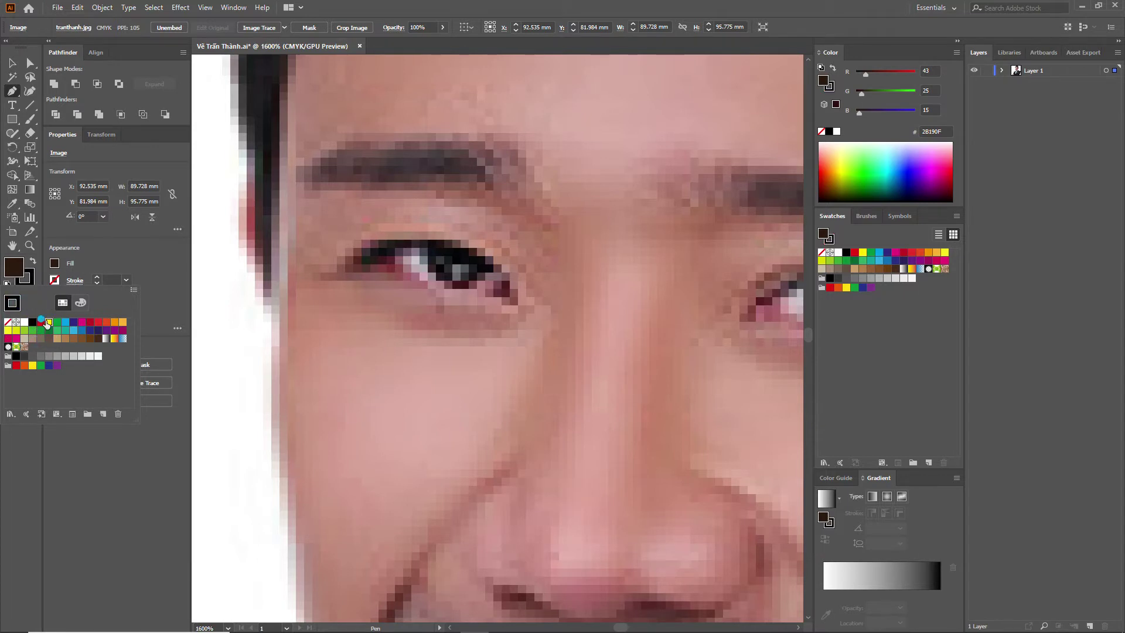
{"action": "left_click", "coordinate": [49, 322]}
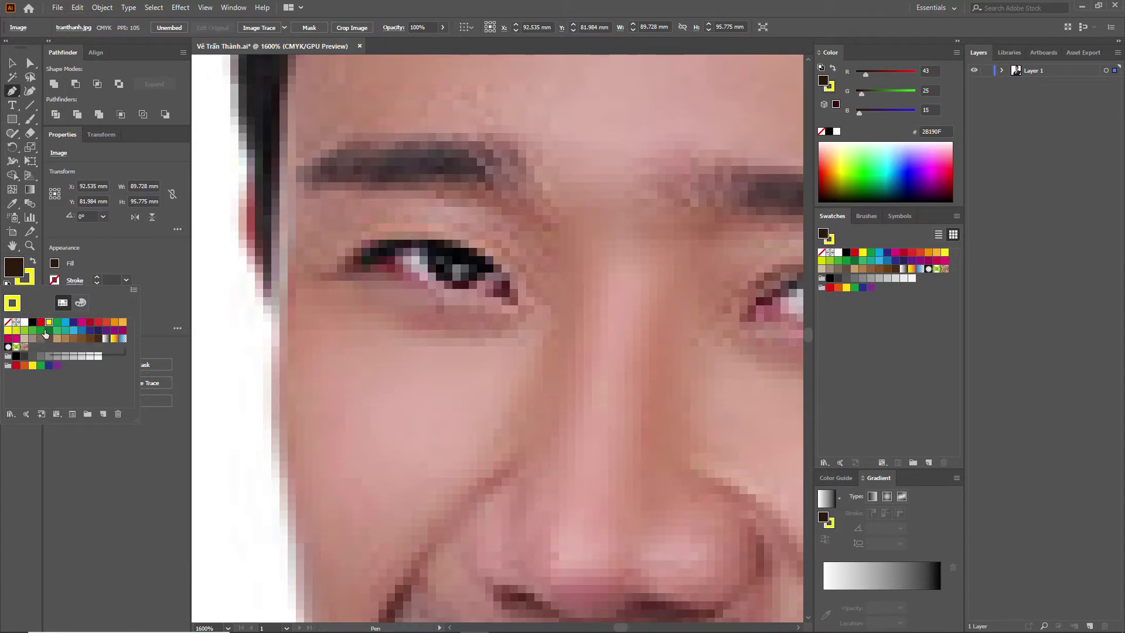
{"action": "key", "text": "Escape"}
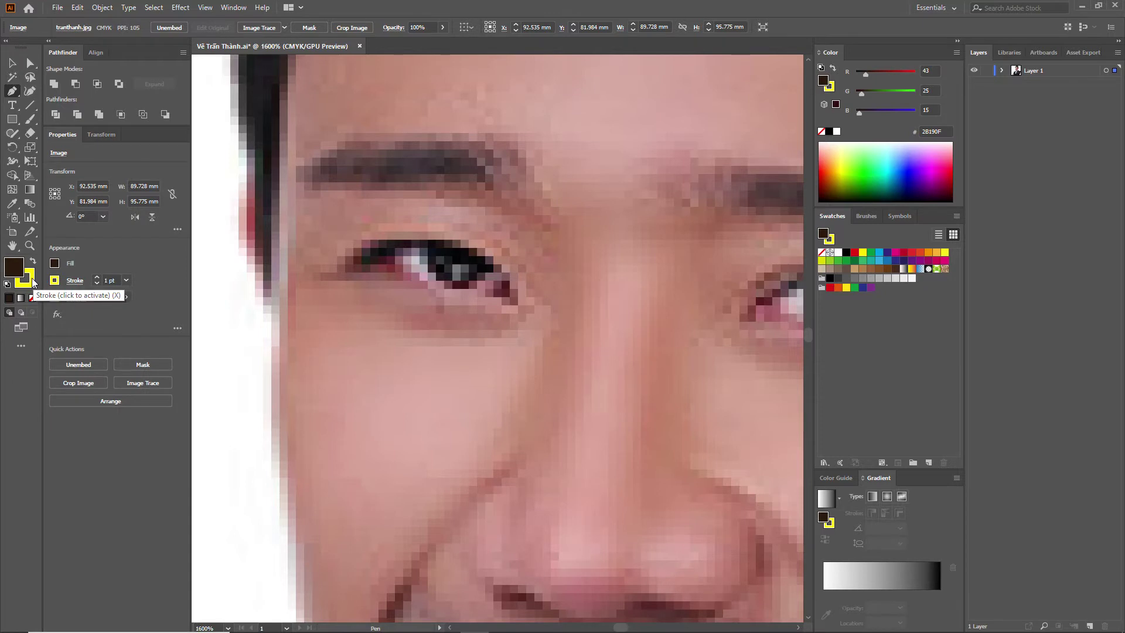
{"action": "double_click", "coordinate": [32, 284]}
{"action": "left_click", "coordinate": [291, 48]}
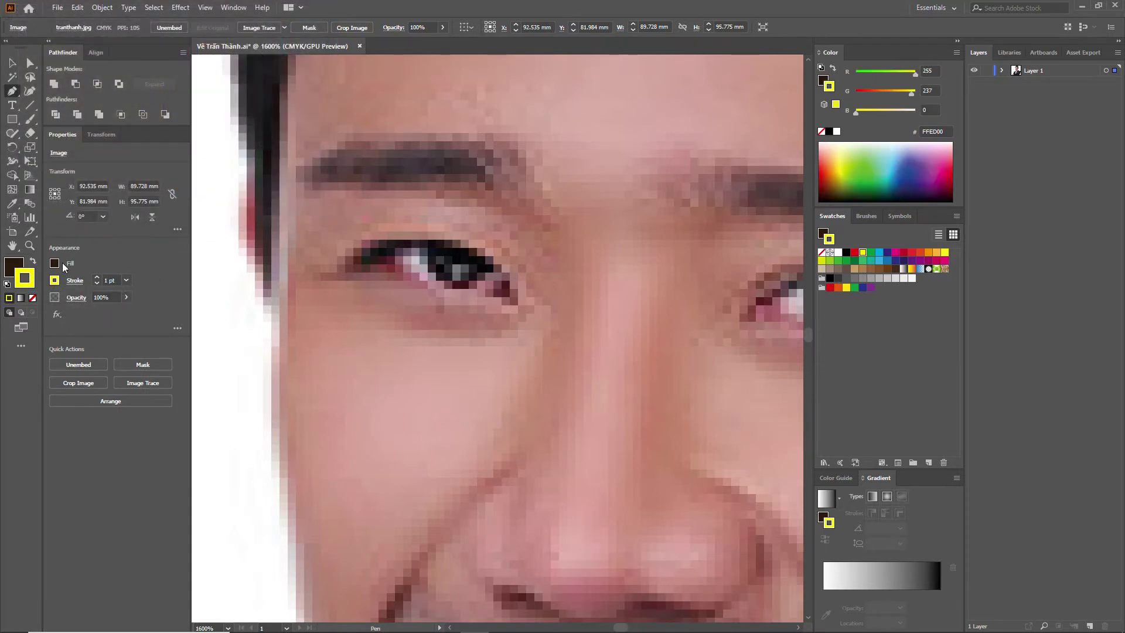
{"action": "left_click", "coordinate": [55, 263]}
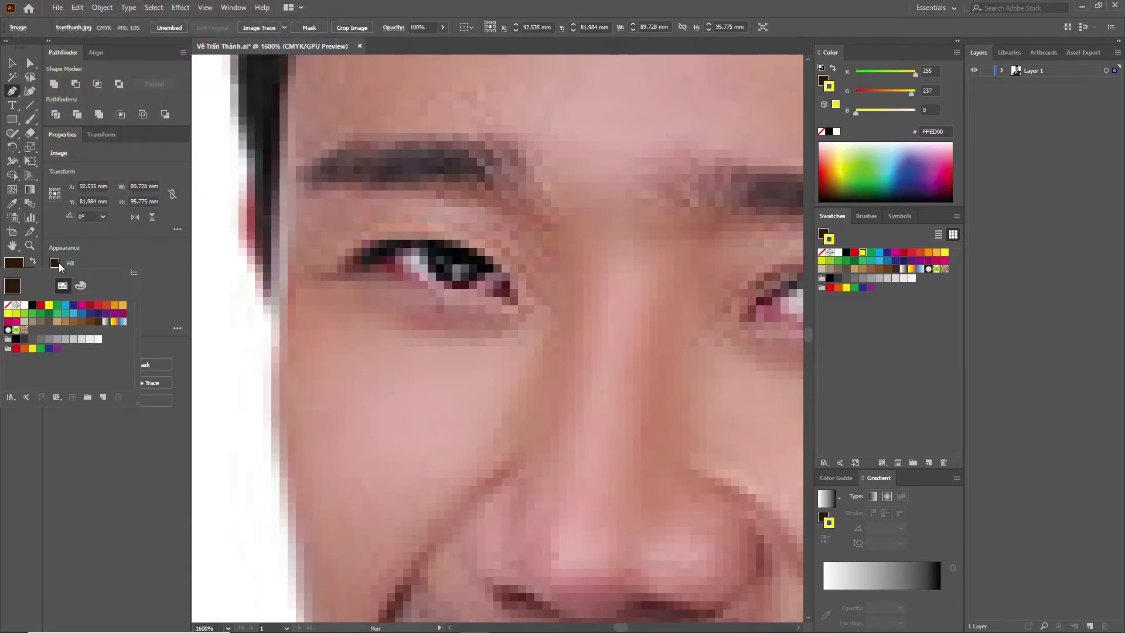
{"action": "left_click", "coordinate": [9, 305]}
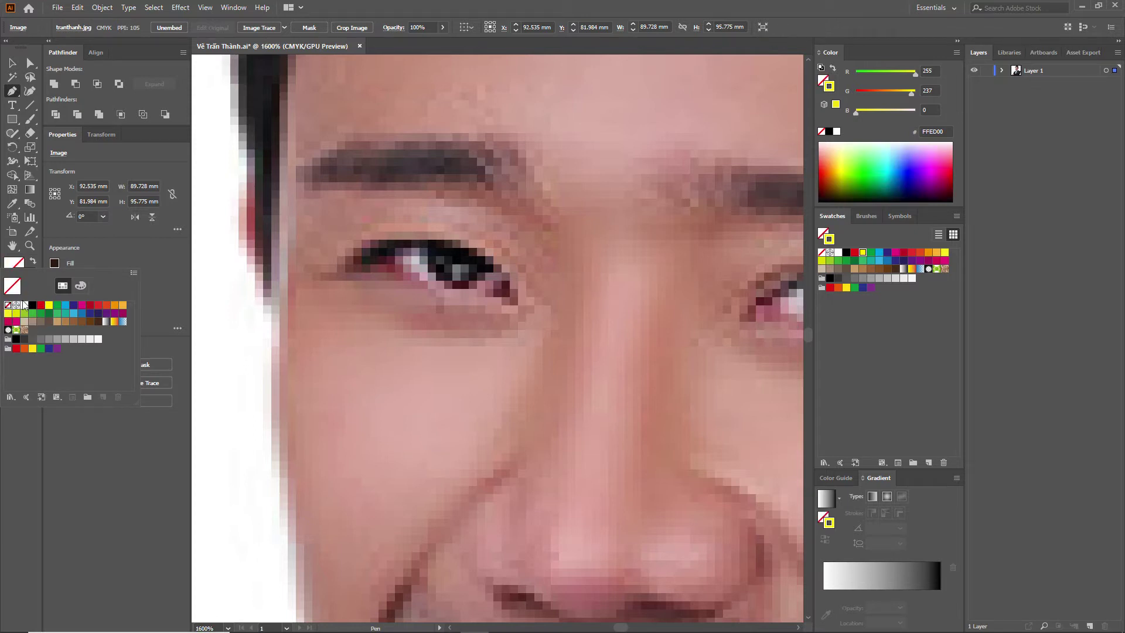
Step: Undo the first eyelid path attempt and set the stroke weight to 0.25 pt
{"action": "left_click", "coordinate": [332, 275]}
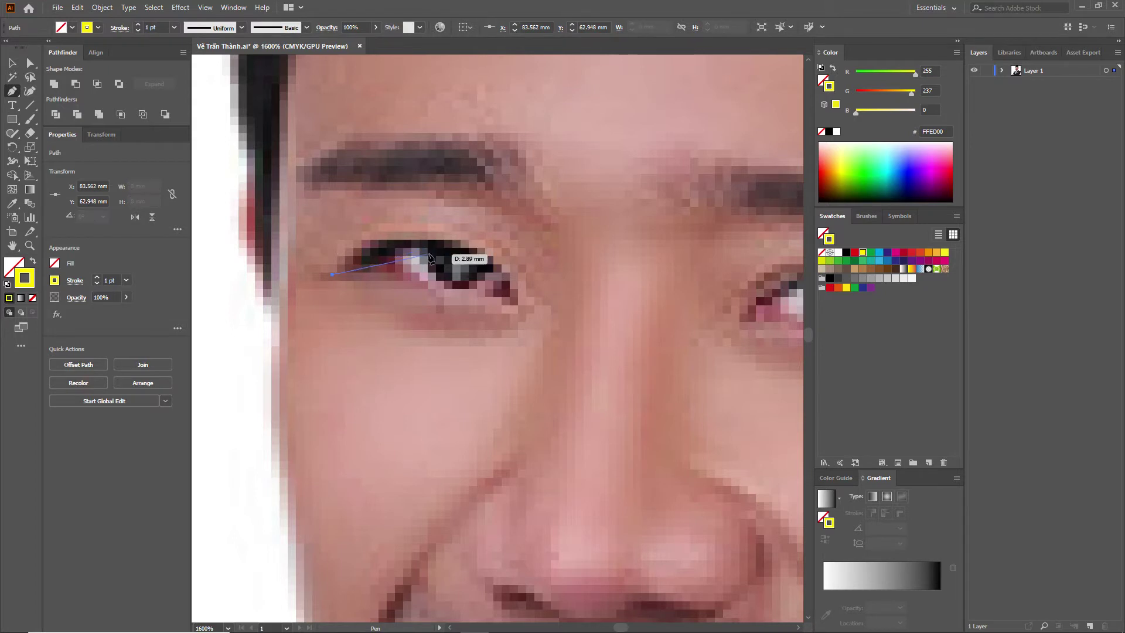
{"action": "left_click_drag", "start_coordinate": [437, 240], "coordinate": [513, 261]}
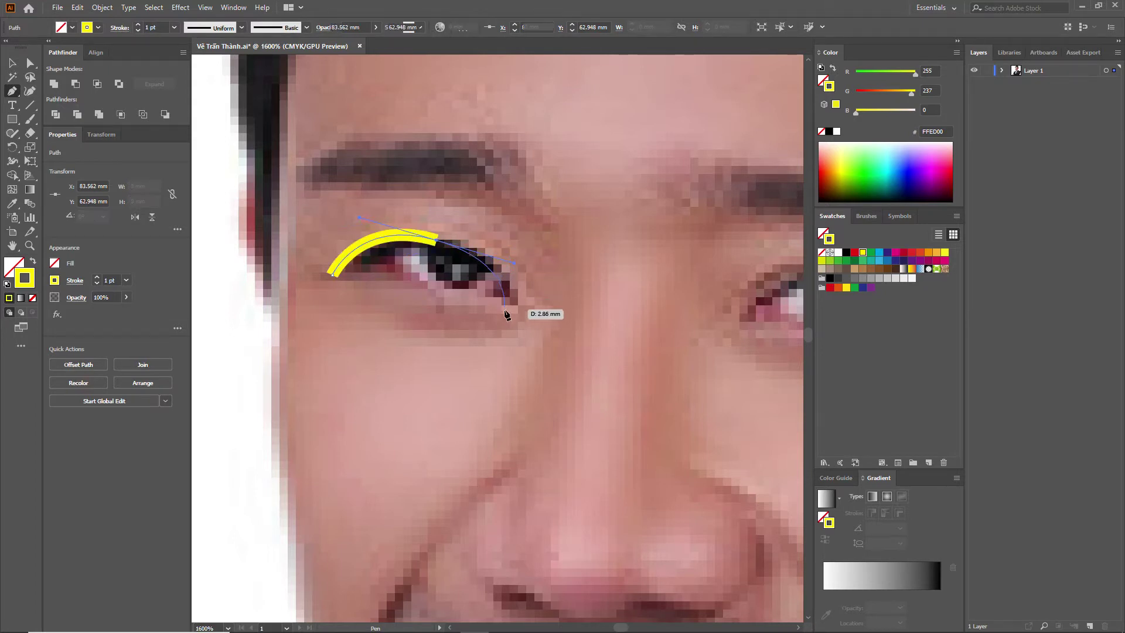
{"action": "key", "text": "ctrl+z"}
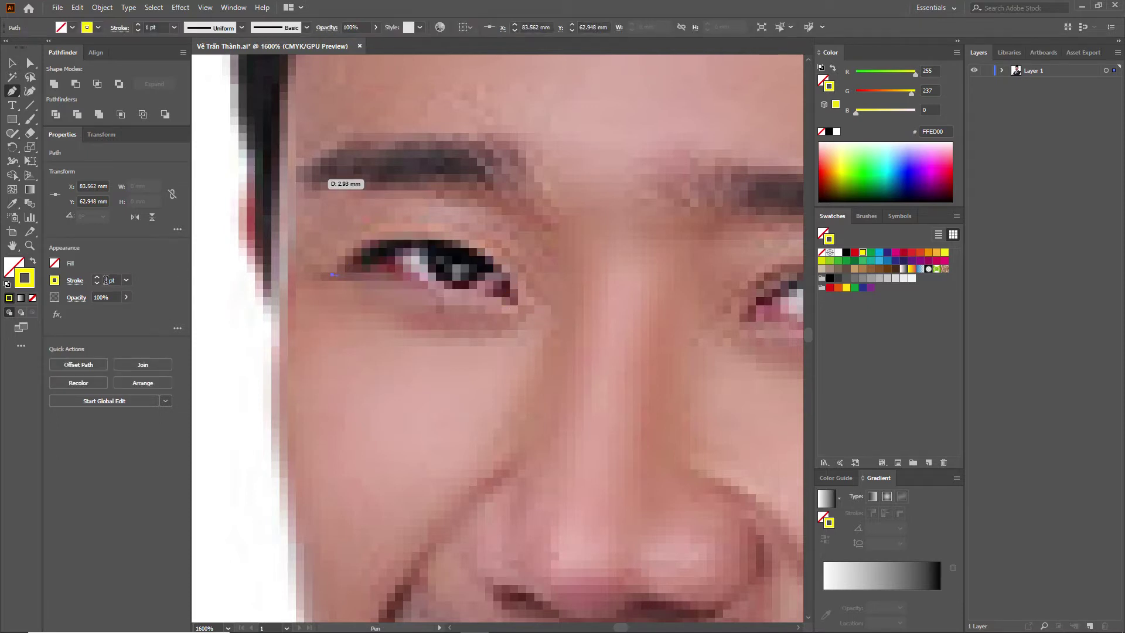
{"action": "key", "text": "ctrl+z"}
{"action": "left_click", "coordinate": [126, 282]}
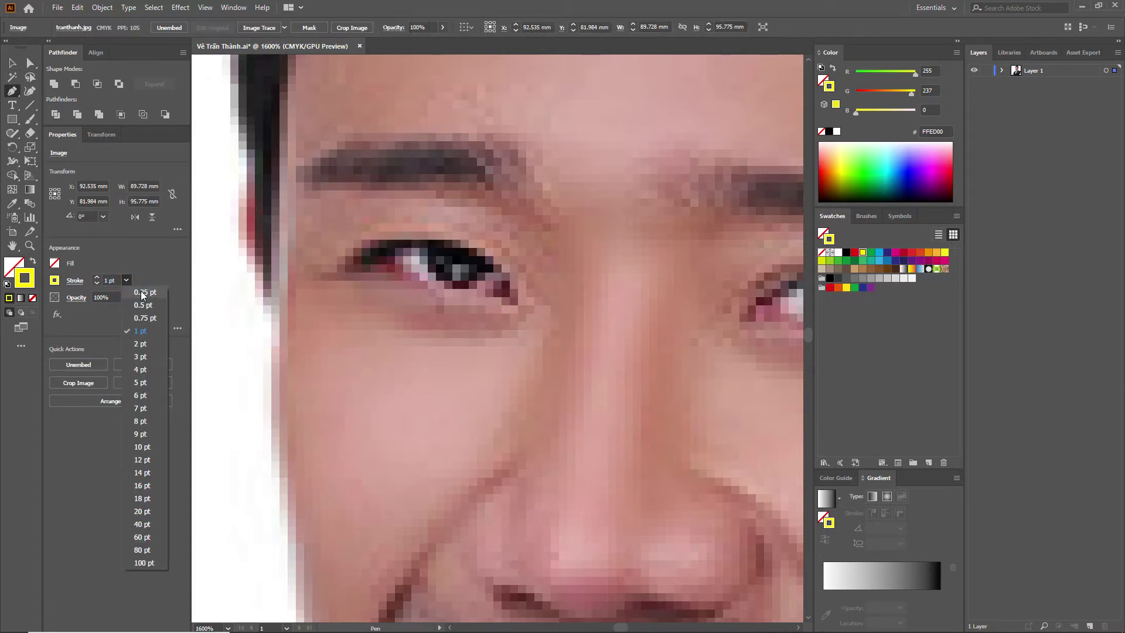
{"action": "left_click", "coordinate": [145, 293]}
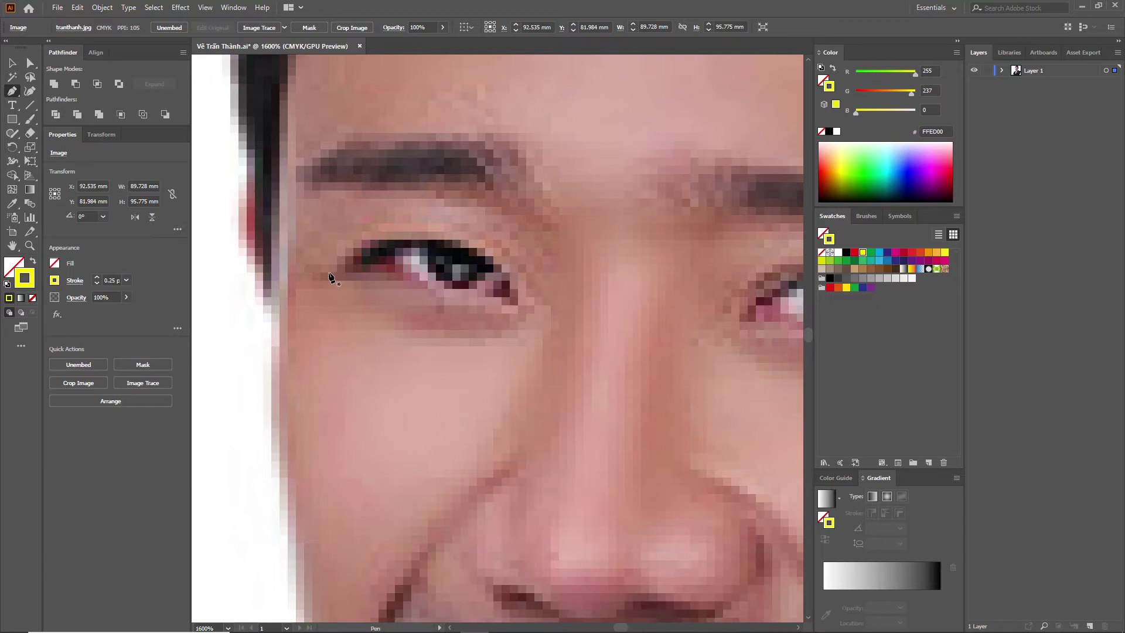
{"action": "left_click", "coordinate": [127, 281]}
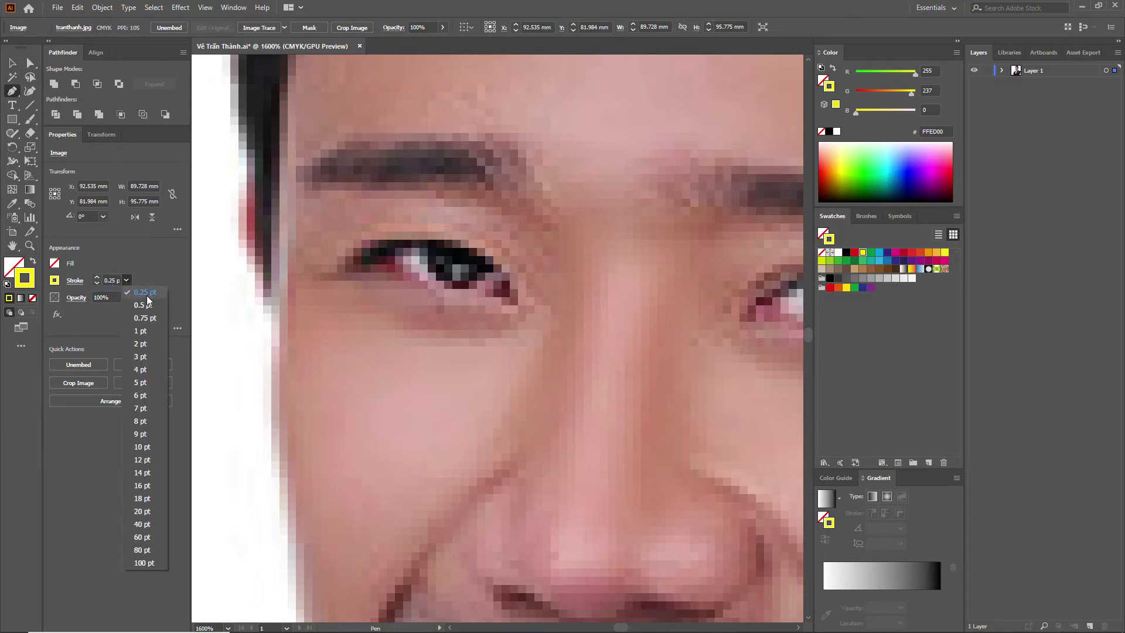
Step: Draw a closed Pen-tool crescent along the left eye's upper eyelid
{"action": "left_click", "coordinate": [330, 276]}
{"action": "left_click_drag", "start_coordinate": [406, 238], "coordinate": [463, 238]}
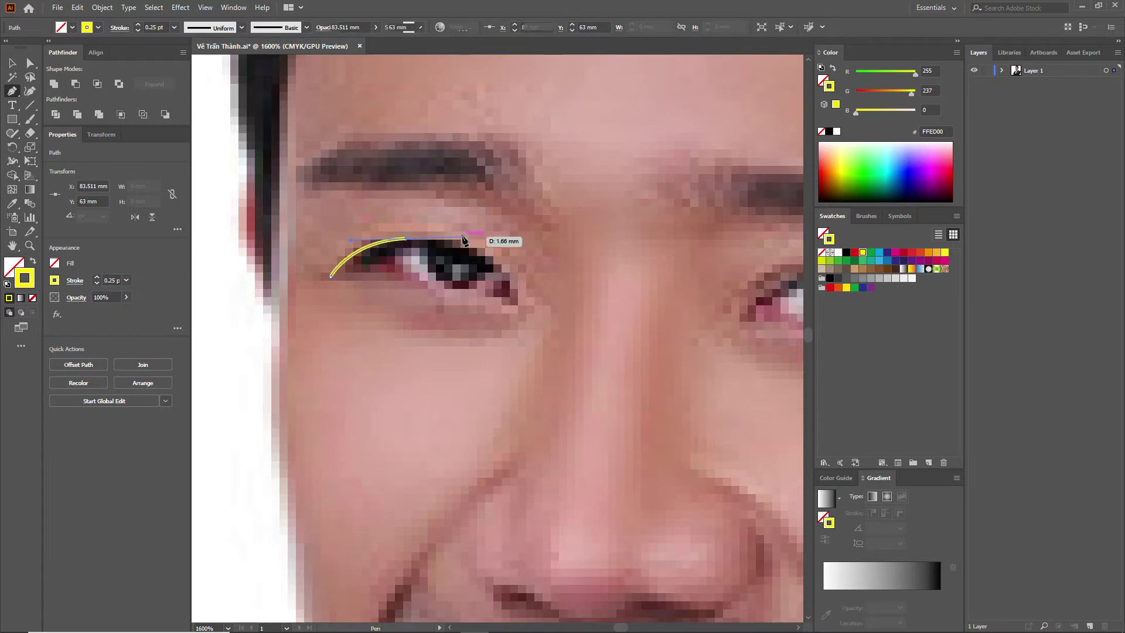
{"action": "left_click_drag", "start_coordinate": [516, 305], "coordinate": [529, 353]}
{"action": "left_click", "coordinate": [524, 305]}
{"action": "scroll", "coordinate": [524, 307], "scroll_direction": "up", "scroll_amount": 1}
{"action": "left_click_drag", "start_coordinate": [524, 305], "coordinate": [542, 298]}
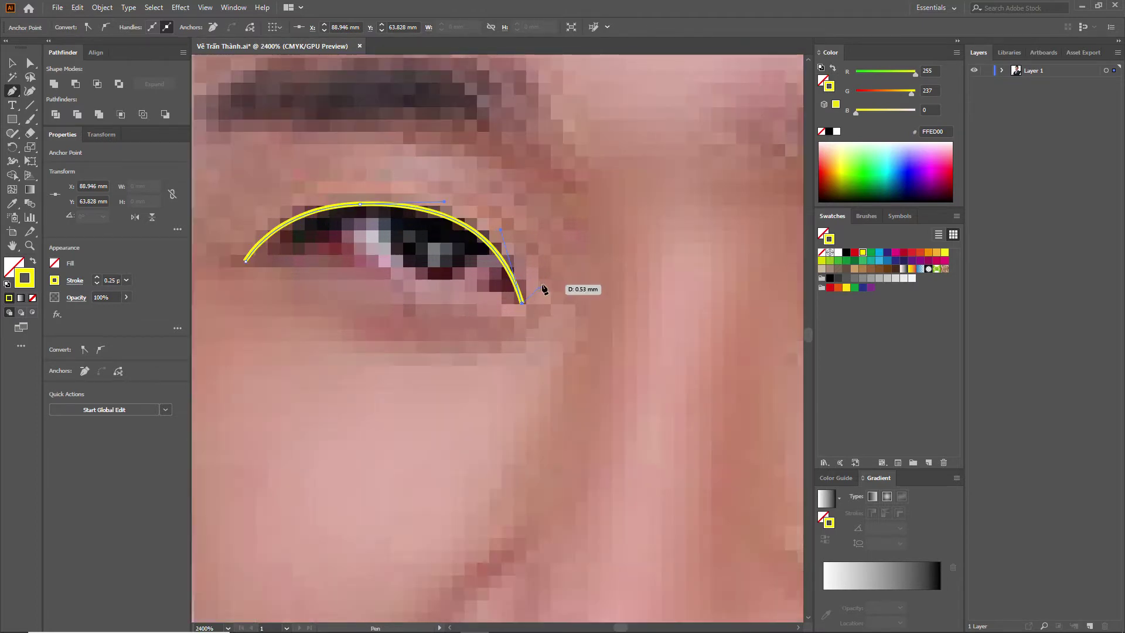
{"action": "left_click_drag", "start_coordinate": [542, 297], "coordinate": [551, 316]}
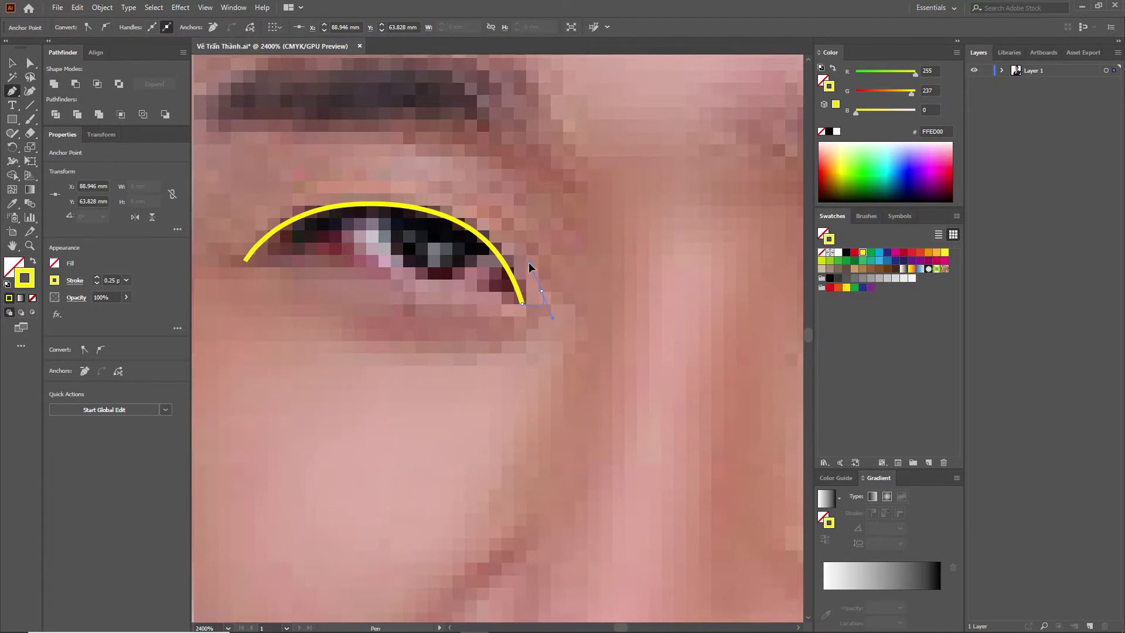
{"action": "mouse_move", "coordinate": [541, 291]}
{"action": "left_mouse_down"}
{"action": "mouse_move", "coordinate": [459, 206]}
{"action": "mouse_move", "coordinate": [405, 193]}
{"action": "left_mouse_up"}
{"action": "left_click_drag", "start_coordinate": [245, 260], "coordinate": [234, 230]}
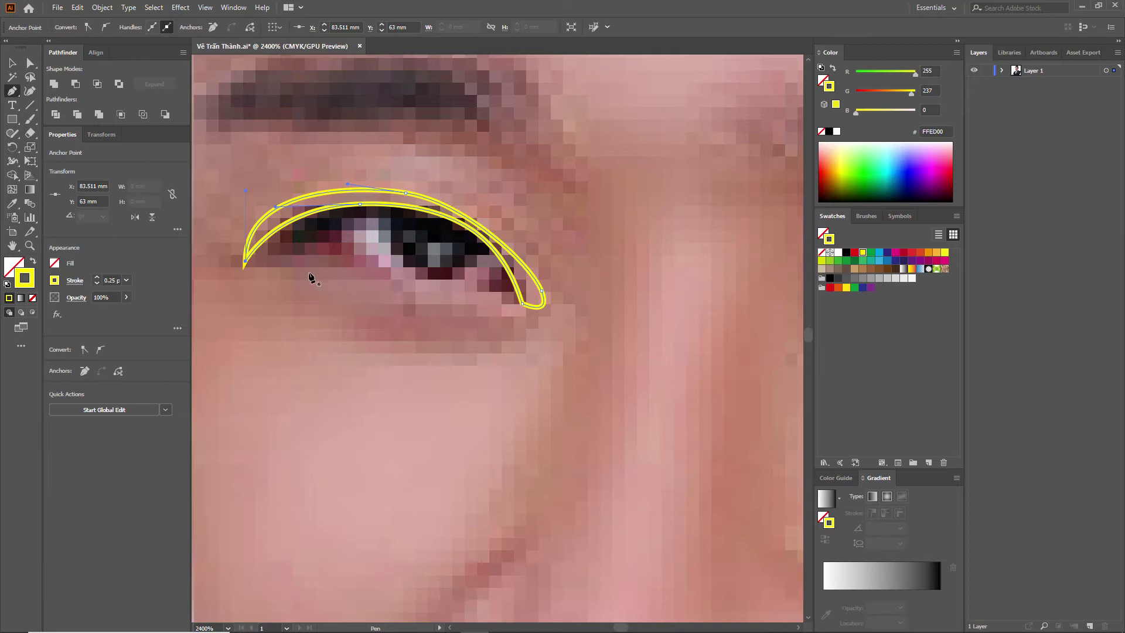
{"action": "left_click", "coordinate": [55, 264]}
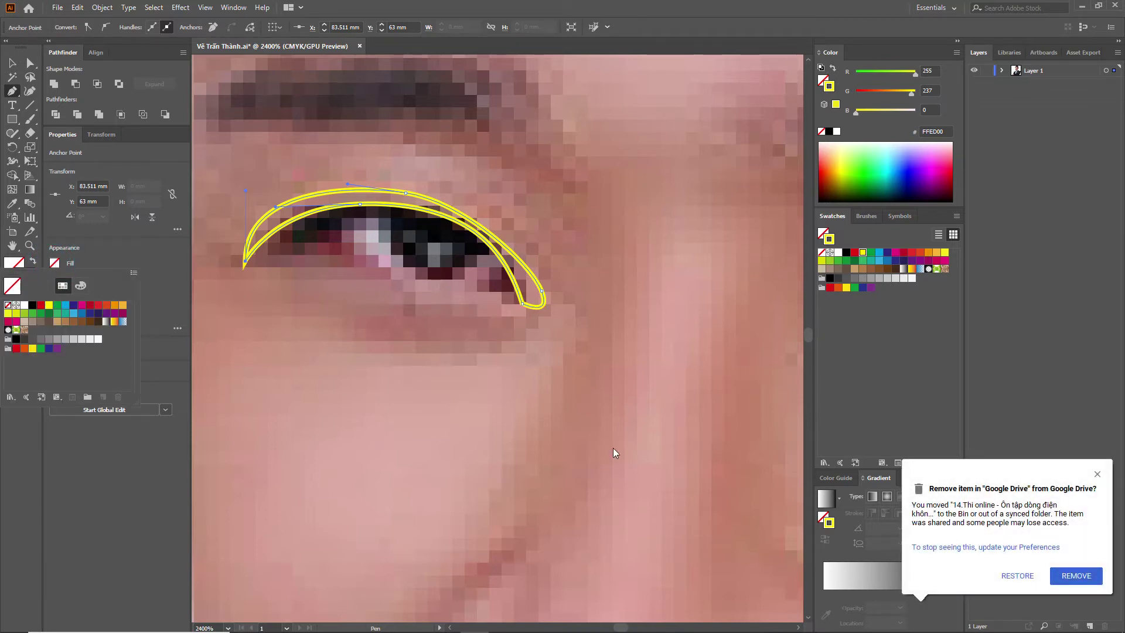
Step: Fill the eyelid crescent with the dark brown swatch, keeping its yellow stroke
{"action": "left_click", "coordinate": [141, 283]}
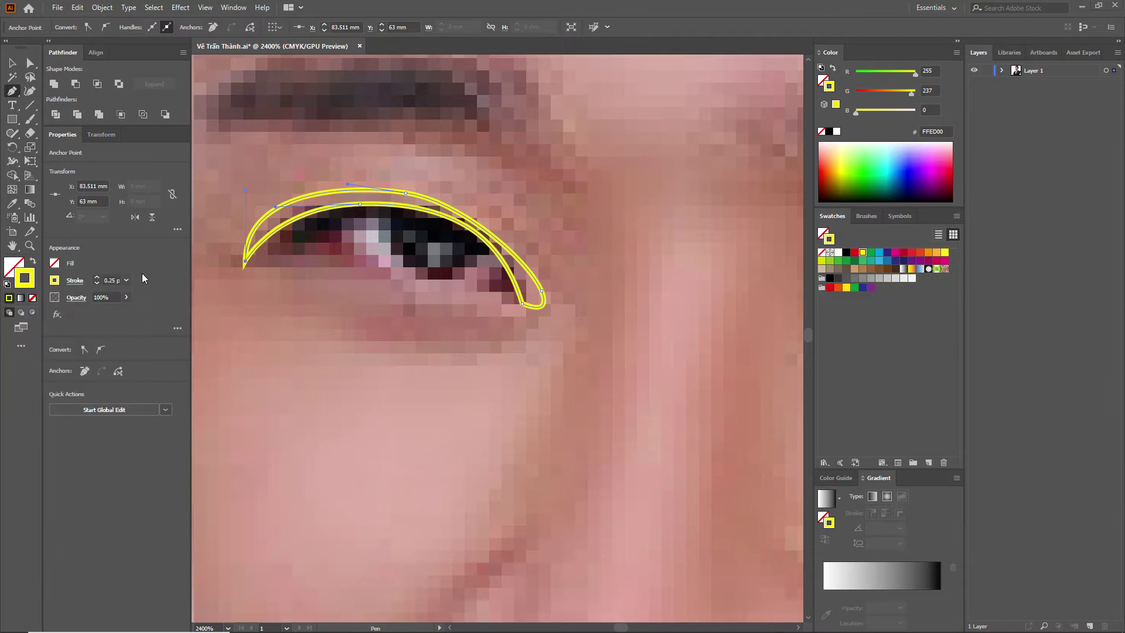
{"action": "left_click", "coordinate": [55, 265]}
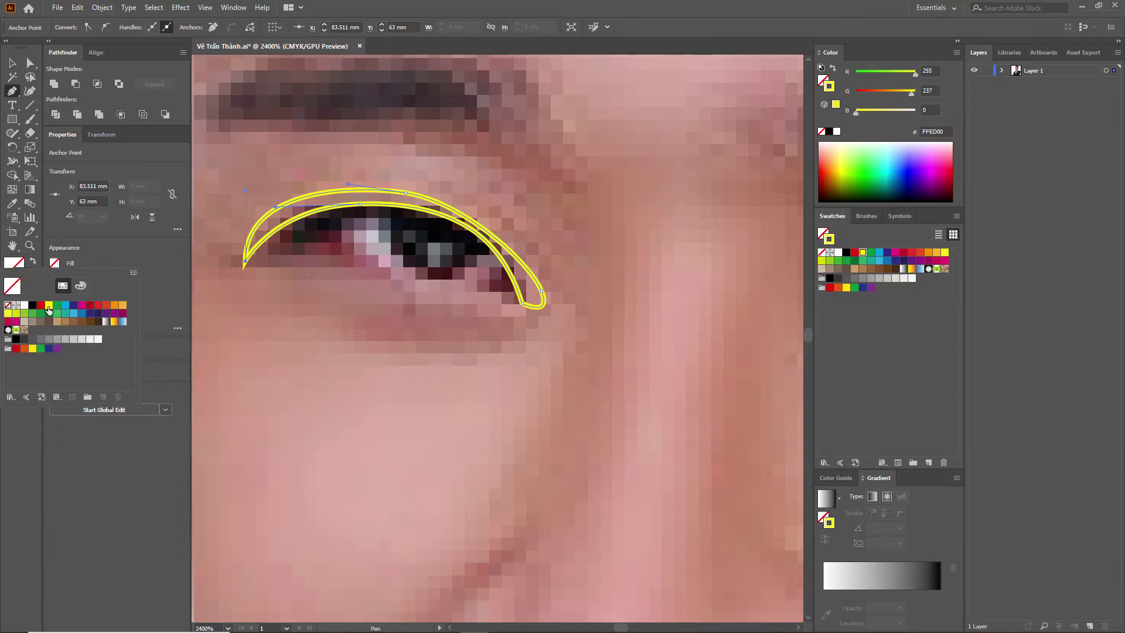
{"action": "left_click", "coordinate": [98, 322]}
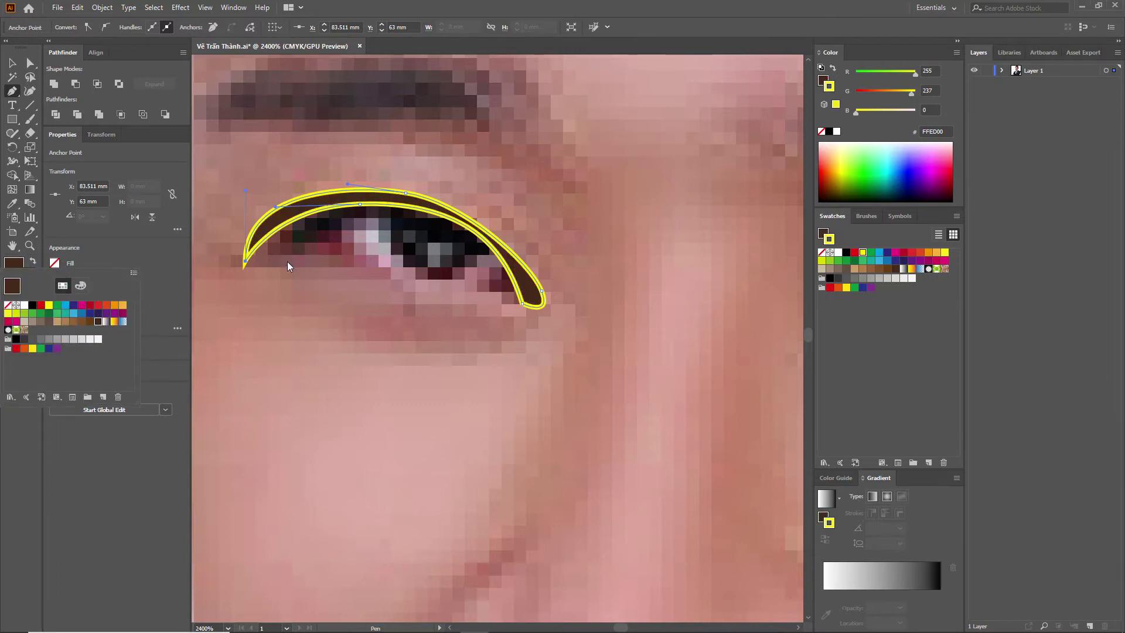
{"action": "double_click", "coordinate": [24, 276]}
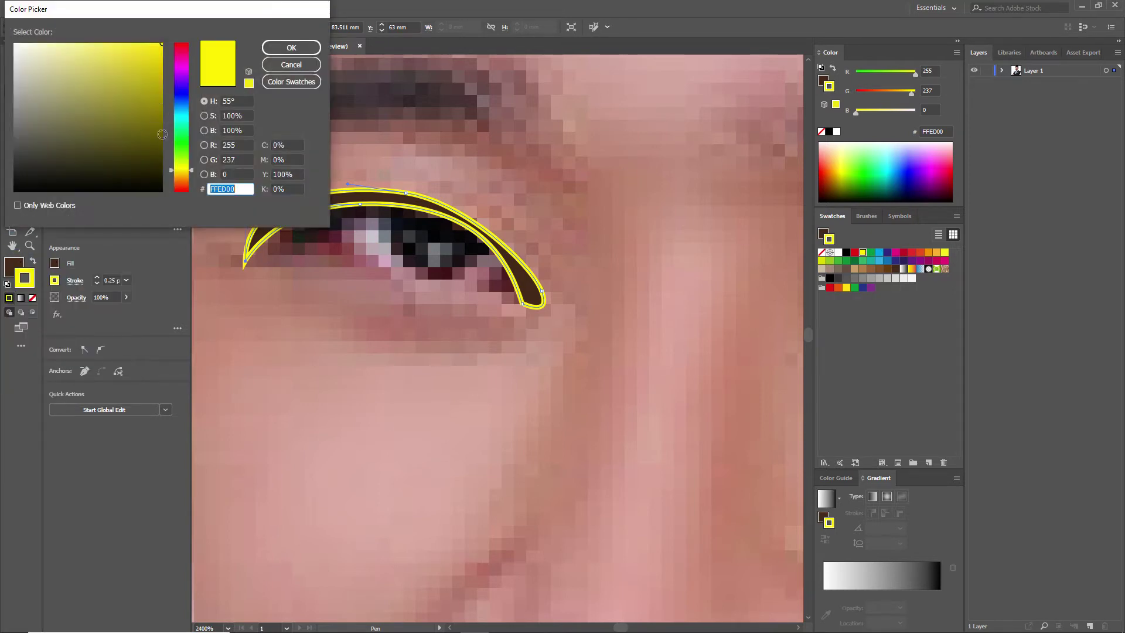
{"action": "left_click", "coordinate": [291, 65]}
{"action": "left_click", "coordinate": [32, 261]}
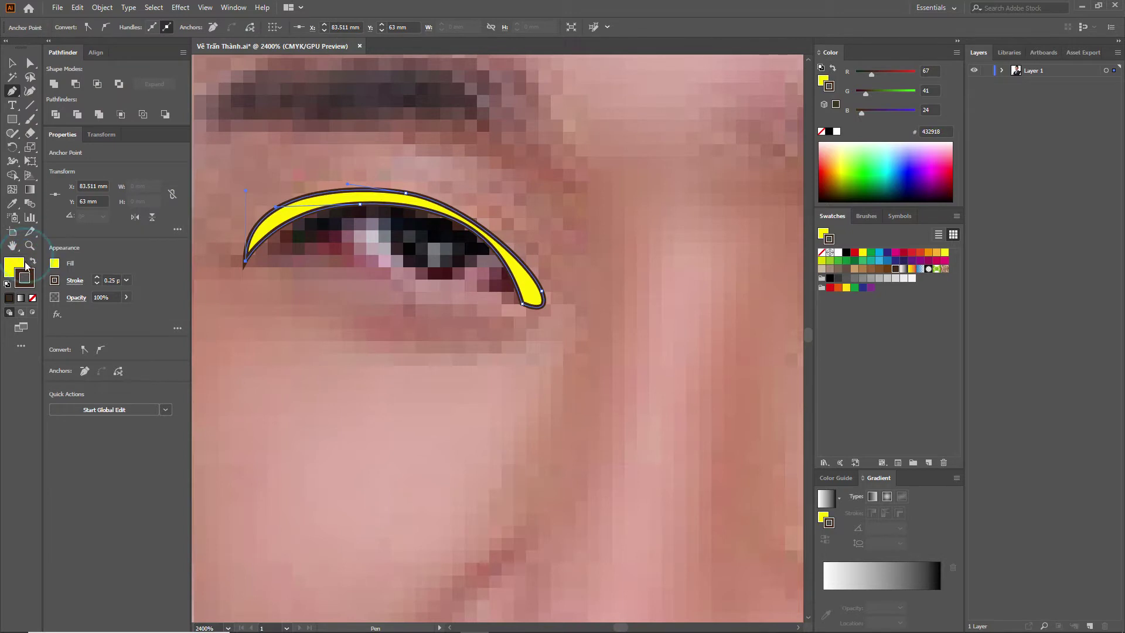
{"action": "left_click", "coordinate": [33, 261]}
Step: Darken the crescent's fill to 21140C in the Color Picker
{"action": "left_click", "coordinate": [8, 268]}
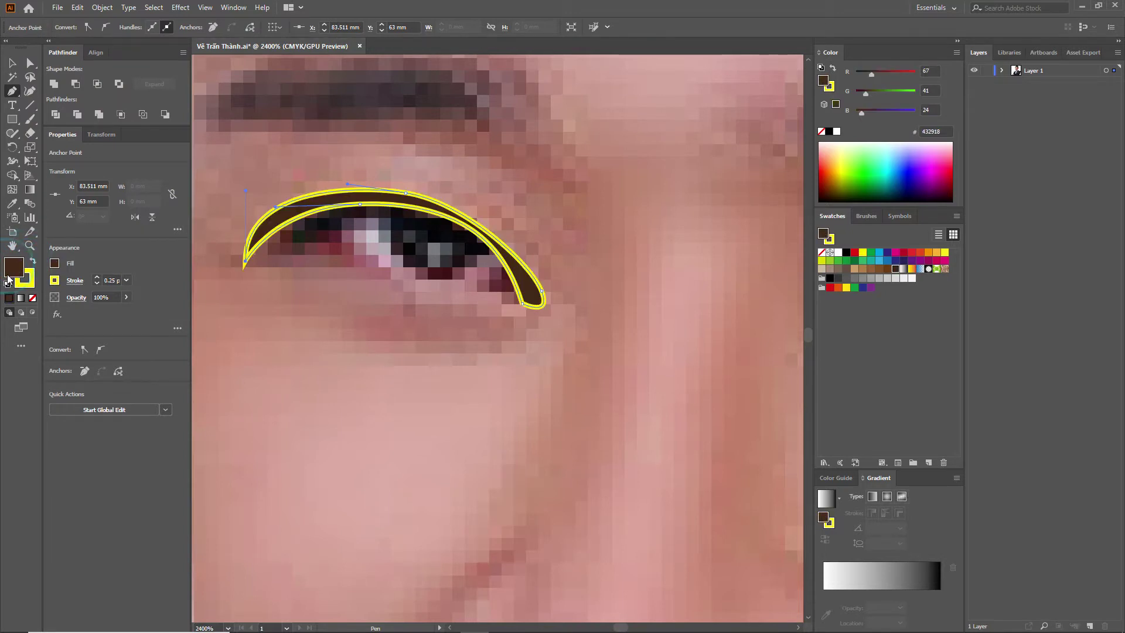
{"action": "left_click", "coordinate": [7, 283]}
{"action": "key", "text": "ctrl+z"}
{"action": "key", "text": "shift+x"}
{"action": "key", "text": "shift+x"}
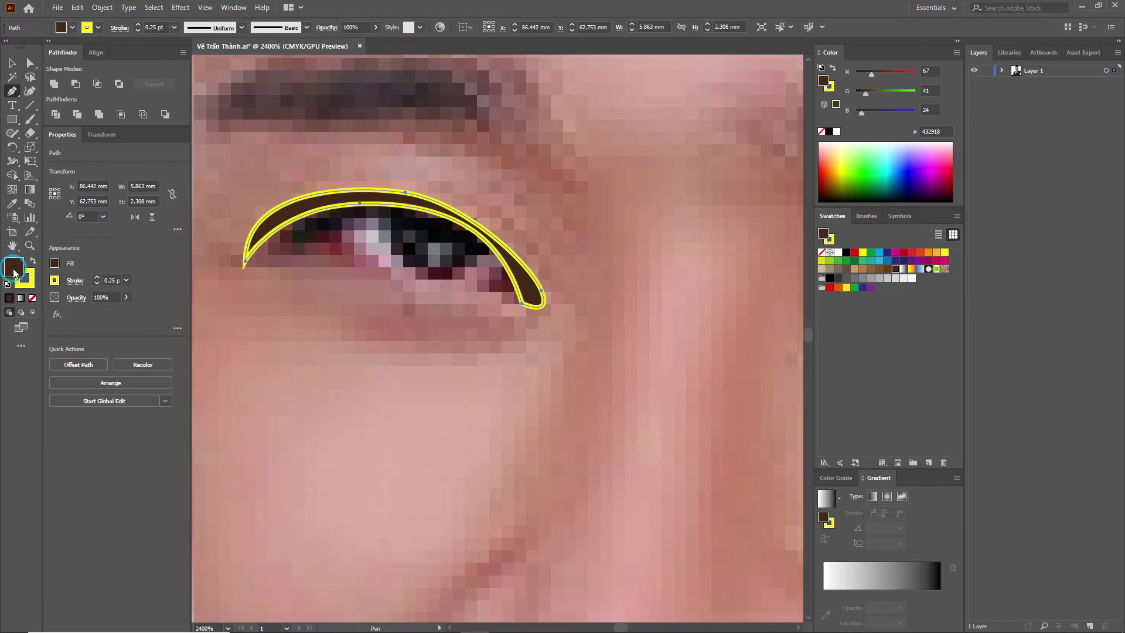
{"action": "double_click", "coordinate": [13, 268]}
{"action": "left_click_drag", "start_coordinate": [107, 154], "coordinate": [109, 171]}
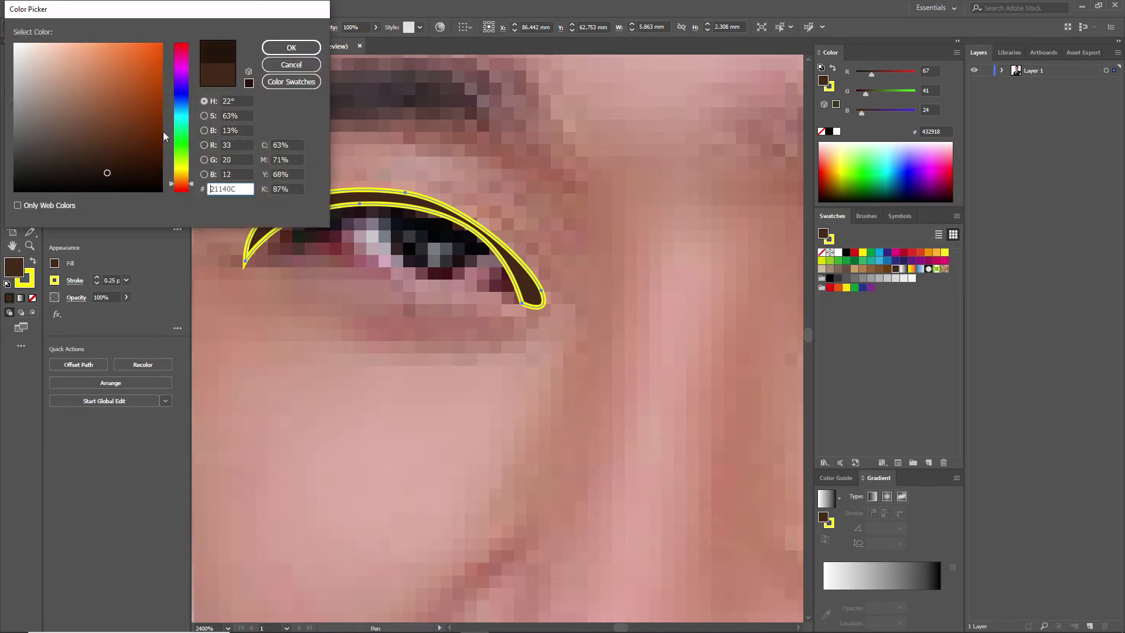
{"action": "left_click", "coordinate": [291, 47]}
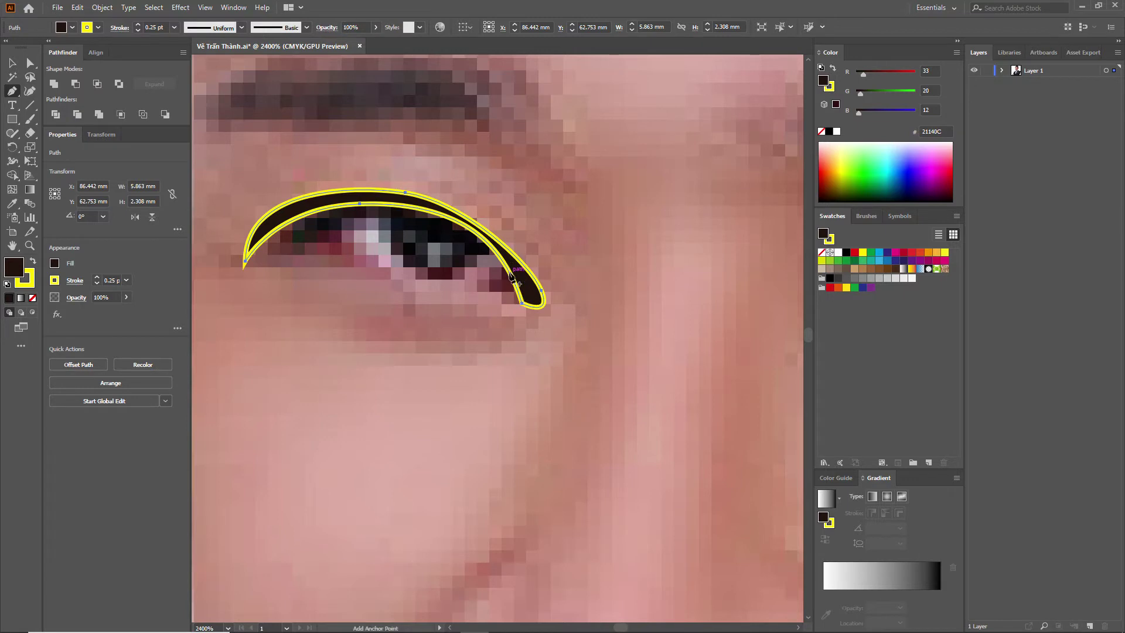
{"action": "scroll", "coordinate": [532, 275], "scroll_direction": "down", "scroll_amount": 2, "text": "alt"}
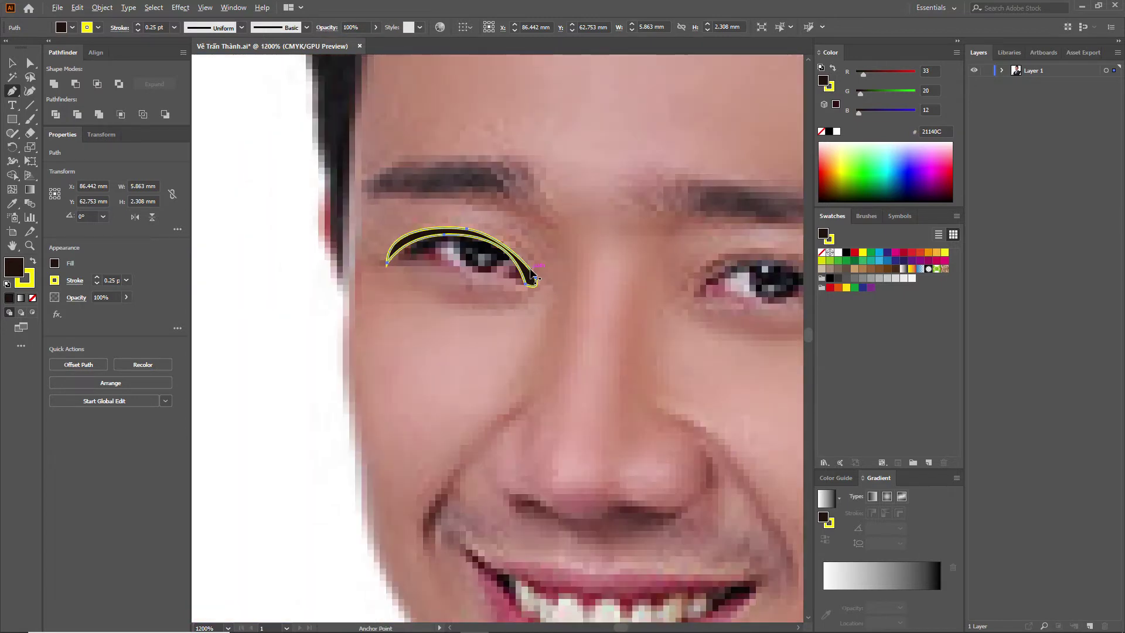
Step: Trace a thin crease crescent arcing above the upper-lid shape and close it
{"action": "scroll", "coordinate": [533, 275], "scroll_direction": "up", "scroll_amount": 3, "text": "alt"}
{"action": "scroll", "coordinate": [550, 297], "scroll_direction": "down", "scroll_amount": 1, "text": "alt"}
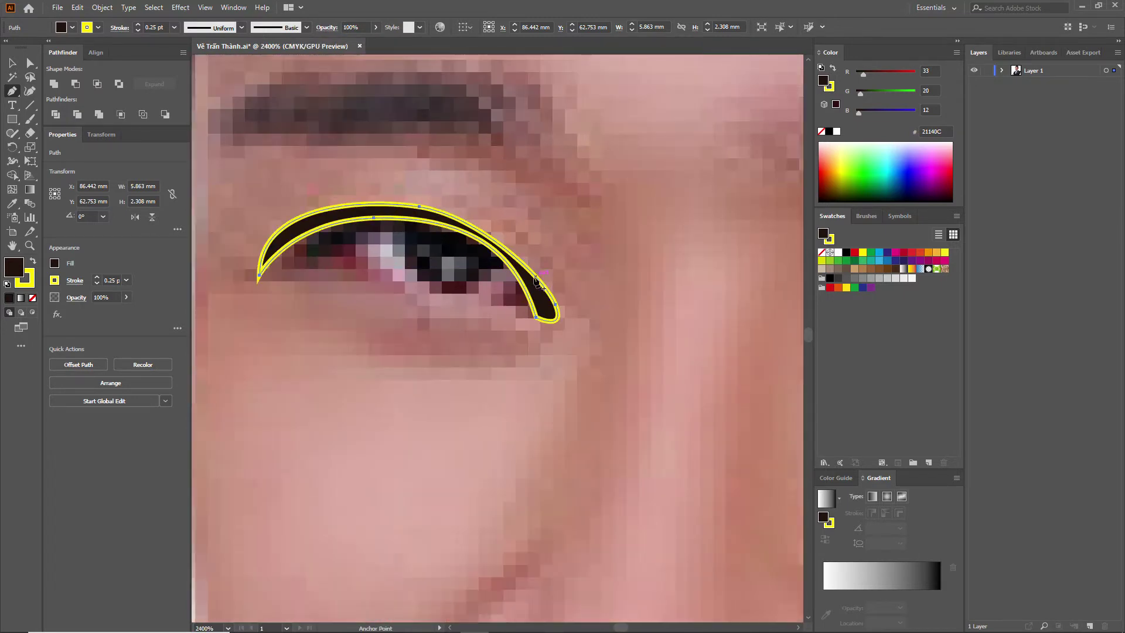
{"action": "left_click", "coordinate": [555, 293]}
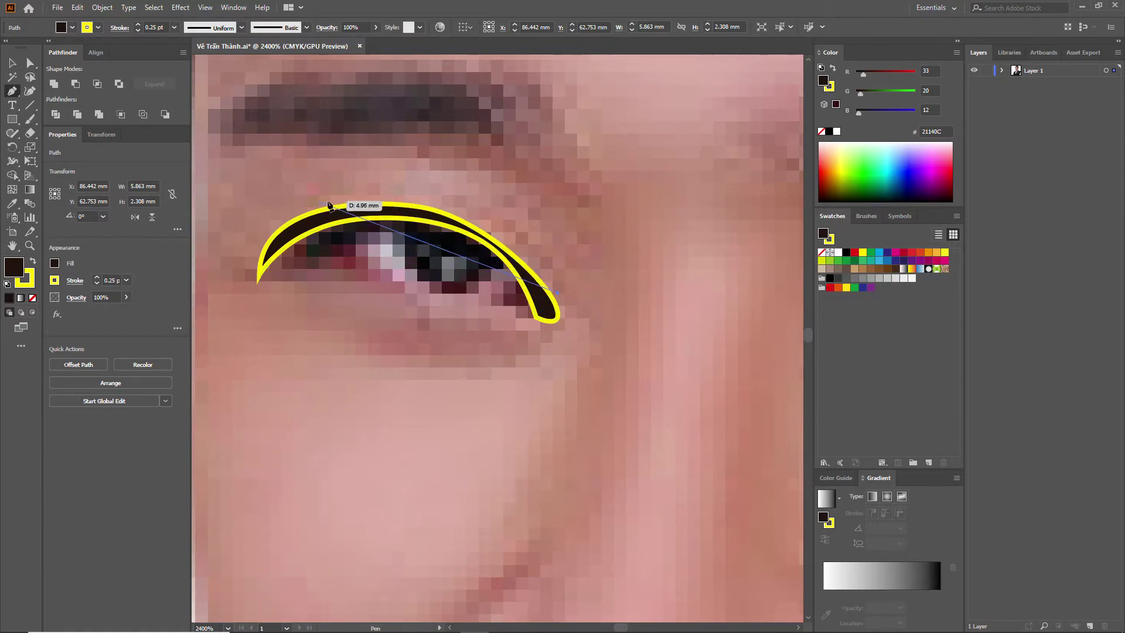
{"action": "left_click_drag", "start_coordinate": [425, 193], "coordinate": [340, 175]}
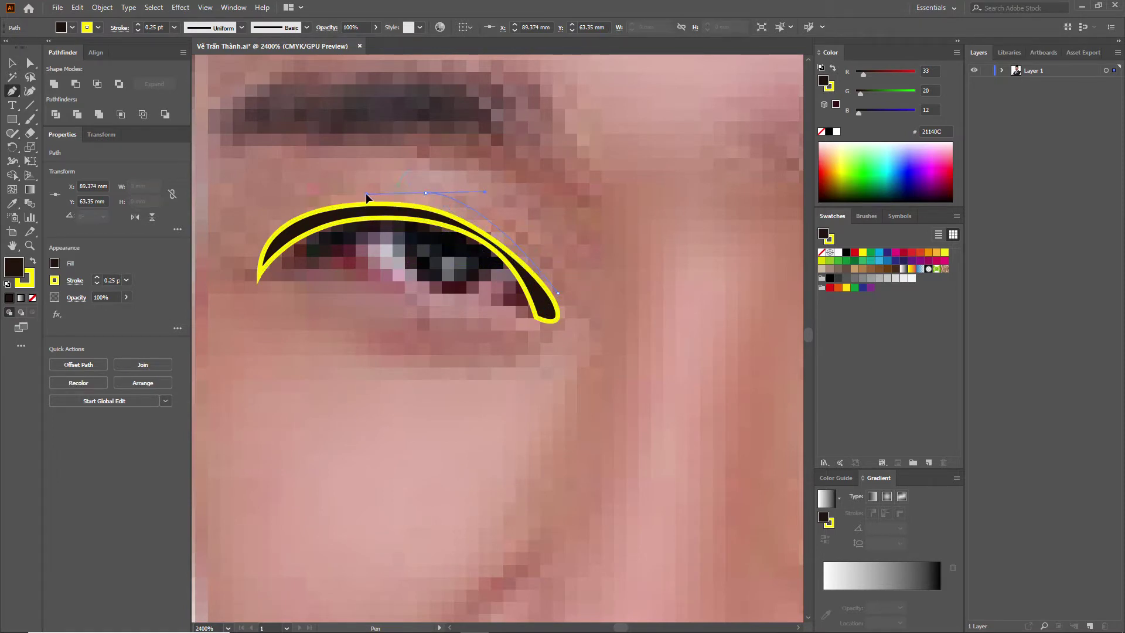
{"action": "mouse_move", "coordinate": [257, 229]}
{"action": "left_mouse_down"}
{"action": "mouse_move", "coordinate": [240, 253]}
{"action": "mouse_move", "coordinate": [410, 171]}
{"action": "mouse_move", "coordinate": [527, 174]}
{"action": "left_mouse_up"}
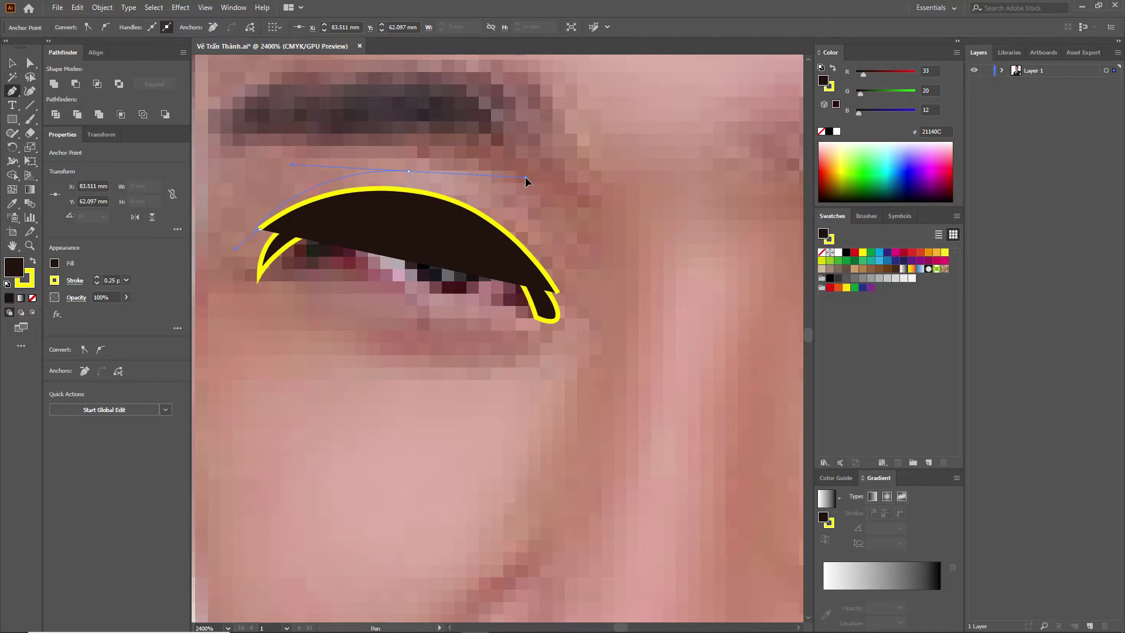
{"action": "left_click", "coordinate": [558, 292]}
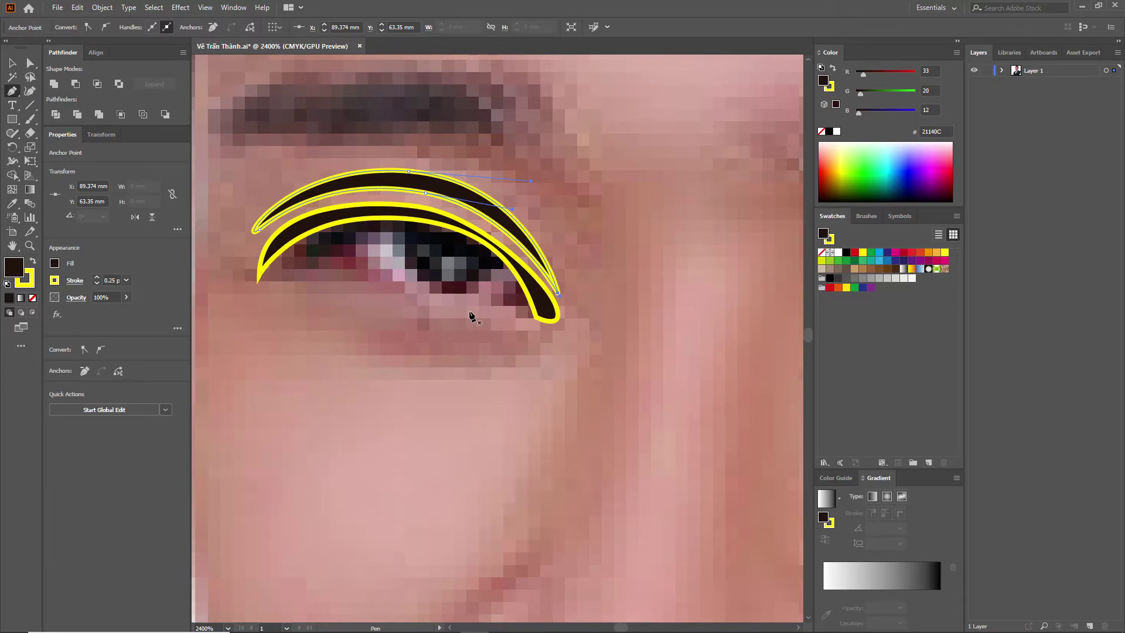
{"action": "scroll", "coordinate": [474, 306], "scroll_direction": "down", "scroll_amount": 3}
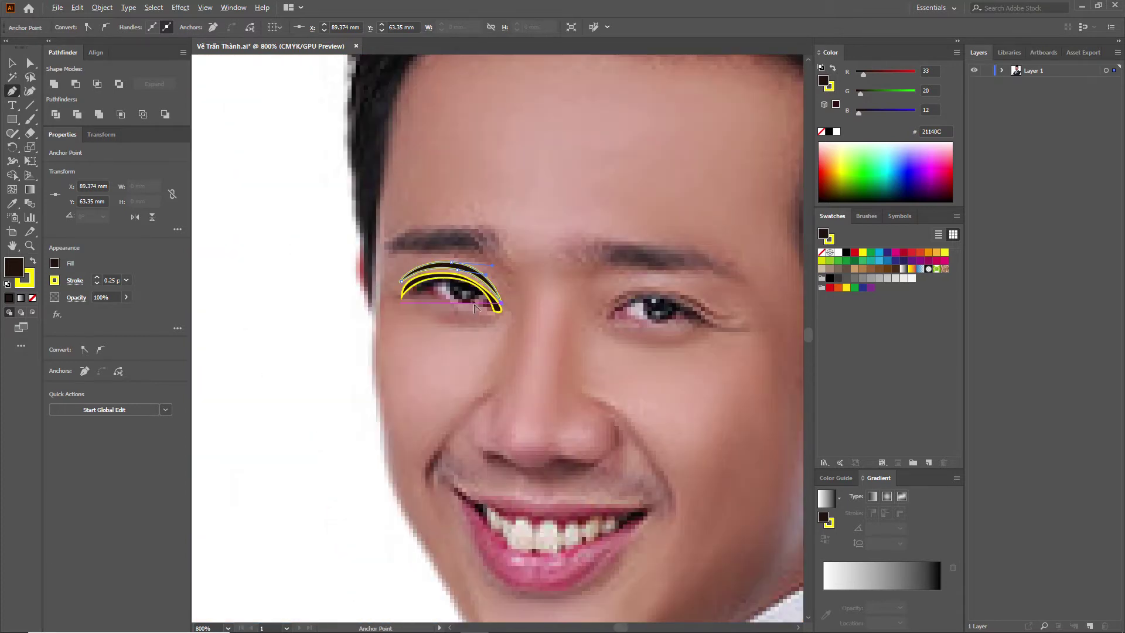
{"action": "scroll", "coordinate": [489, 324], "scroll_direction": "up", "scroll_amount": 2}
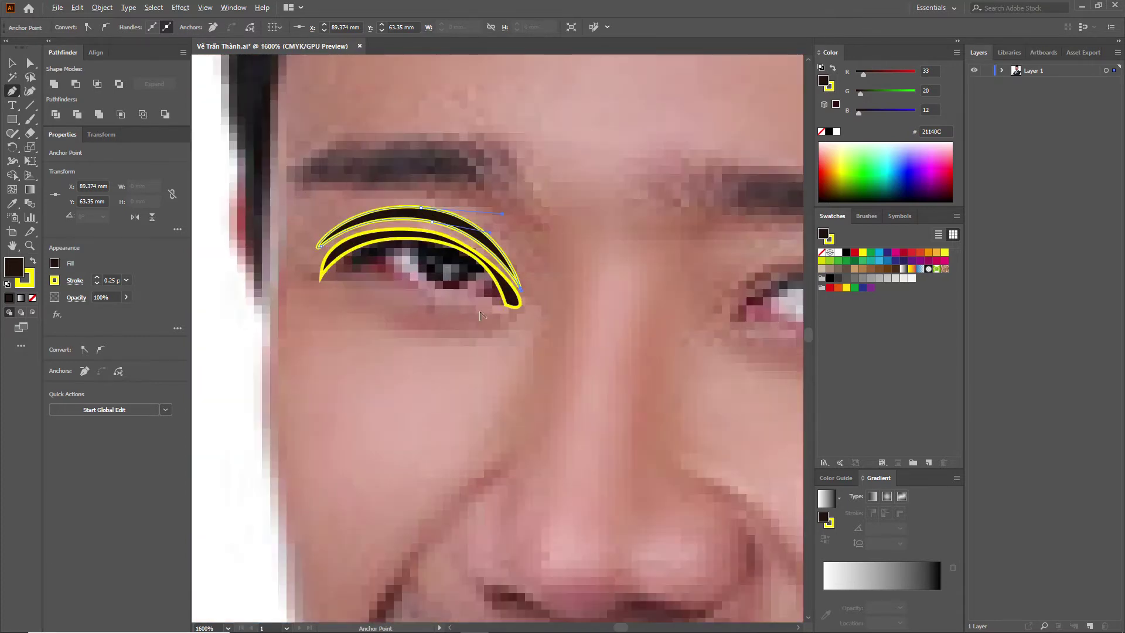
Step: Trace the lower-eyelid shape from the outer tip to a sharp inner-corner point
{"action": "left_click", "coordinate": [502, 286]}
{"action": "left_click_drag", "start_coordinate": [423, 295], "coordinate": [399, 292]}
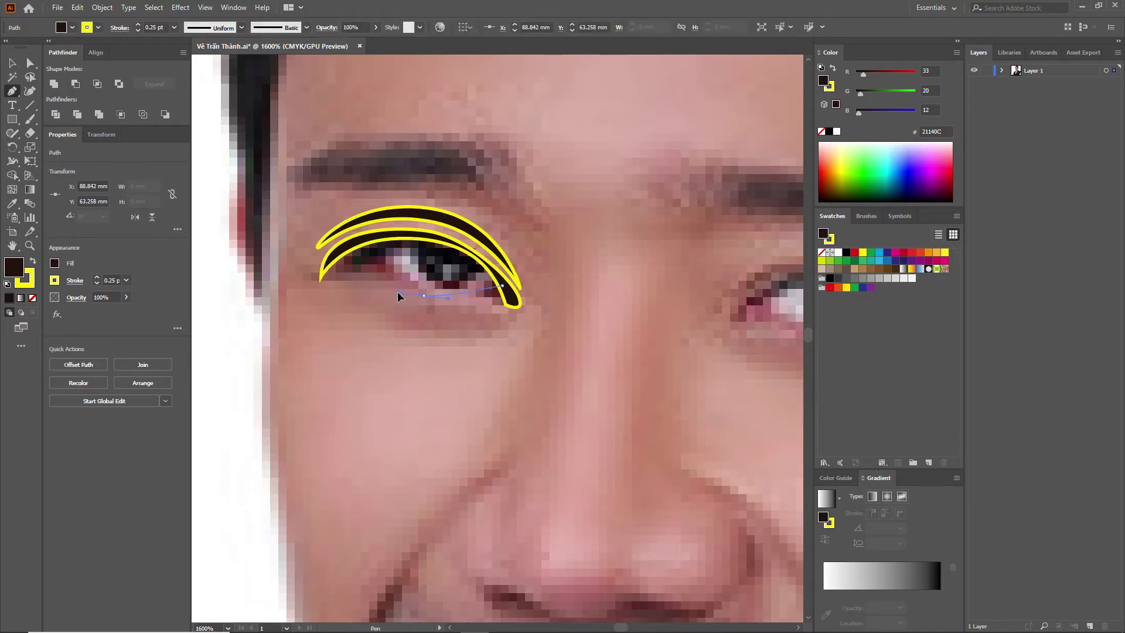
{"action": "left_click", "coordinate": [344, 250]}
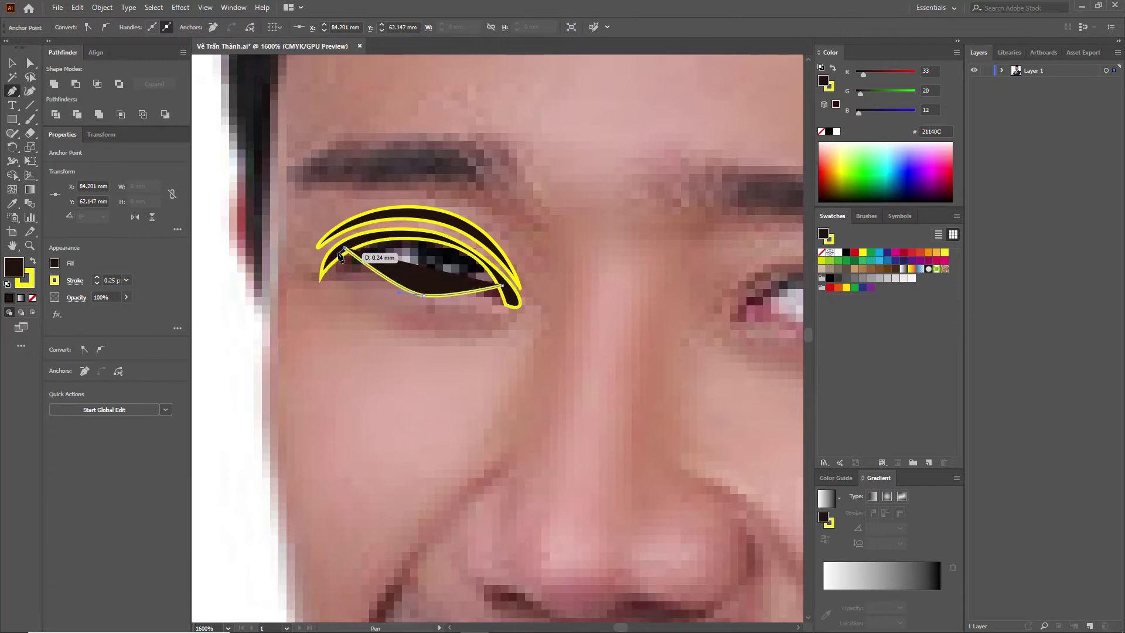
{"action": "left_click_drag", "start_coordinate": [341, 258], "coordinate": [340, 256]}
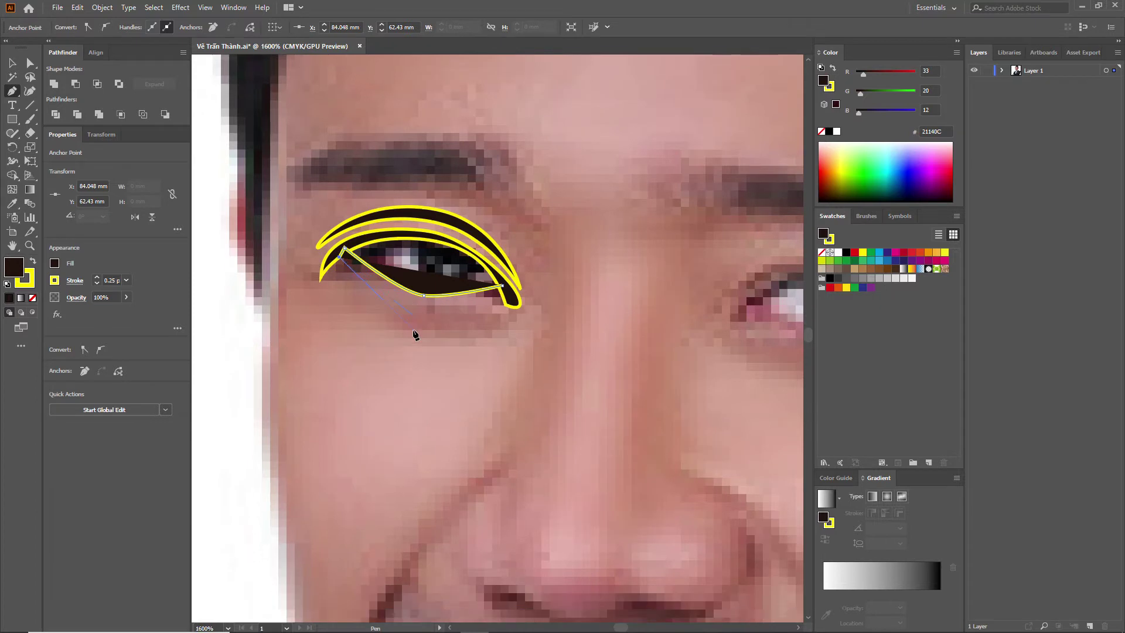
{"action": "scroll", "coordinate": [415, 334], "scroll_direction": "up", "scroll_amount": 1}
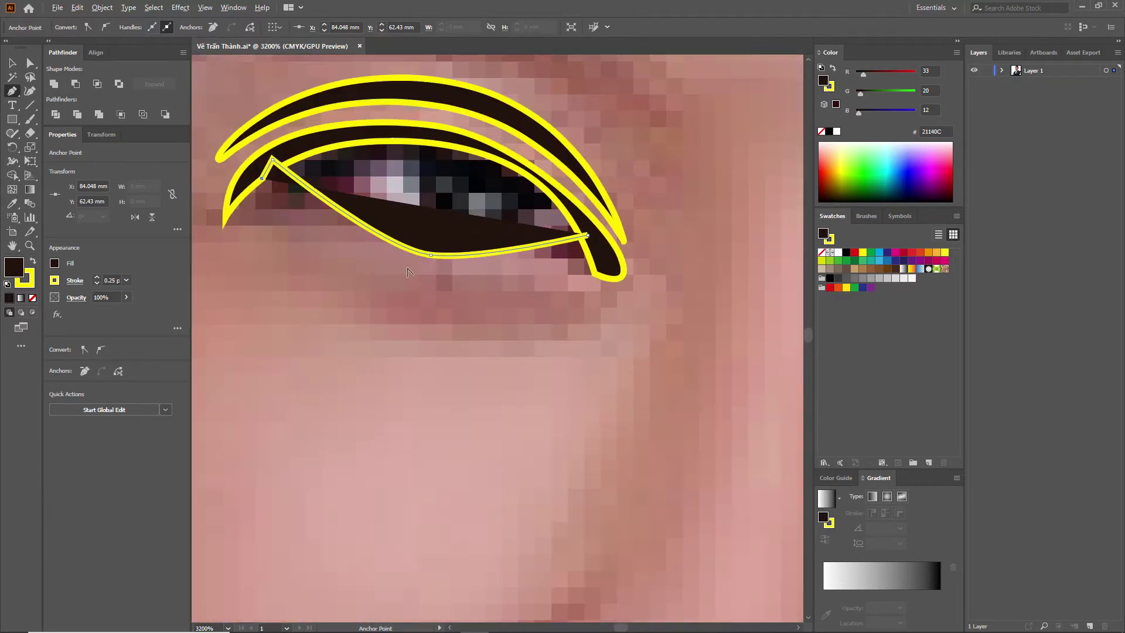
{"action": "left_click_drag", "start_coordinate": [416, 267], "coordinate": [459, 271]}
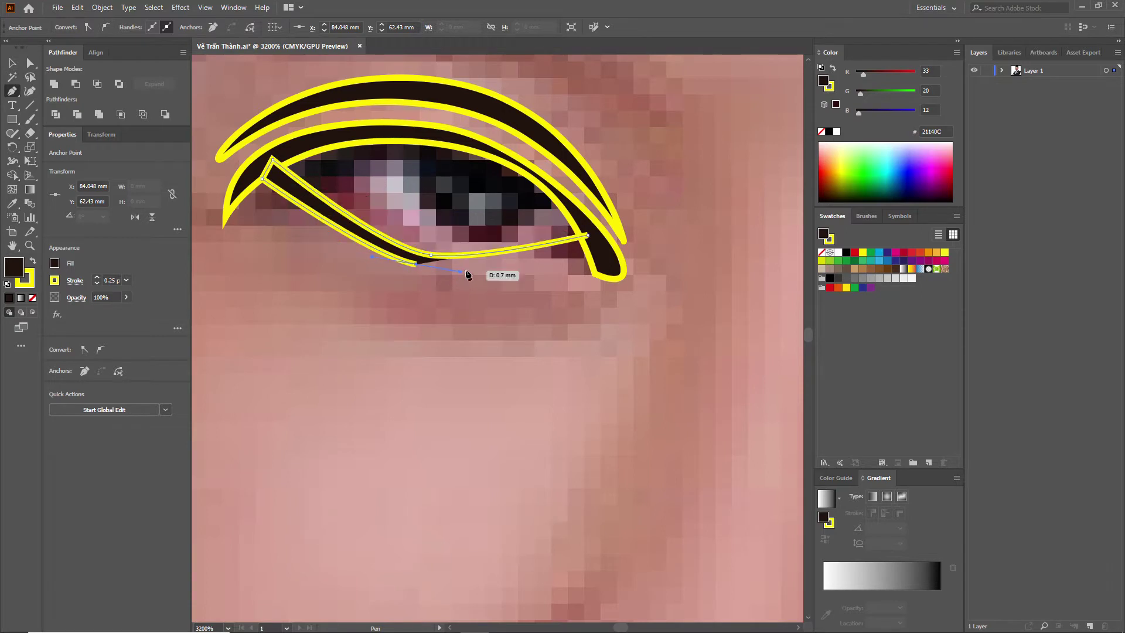
{"action": "left_click", "coordinate": [596, 247]}
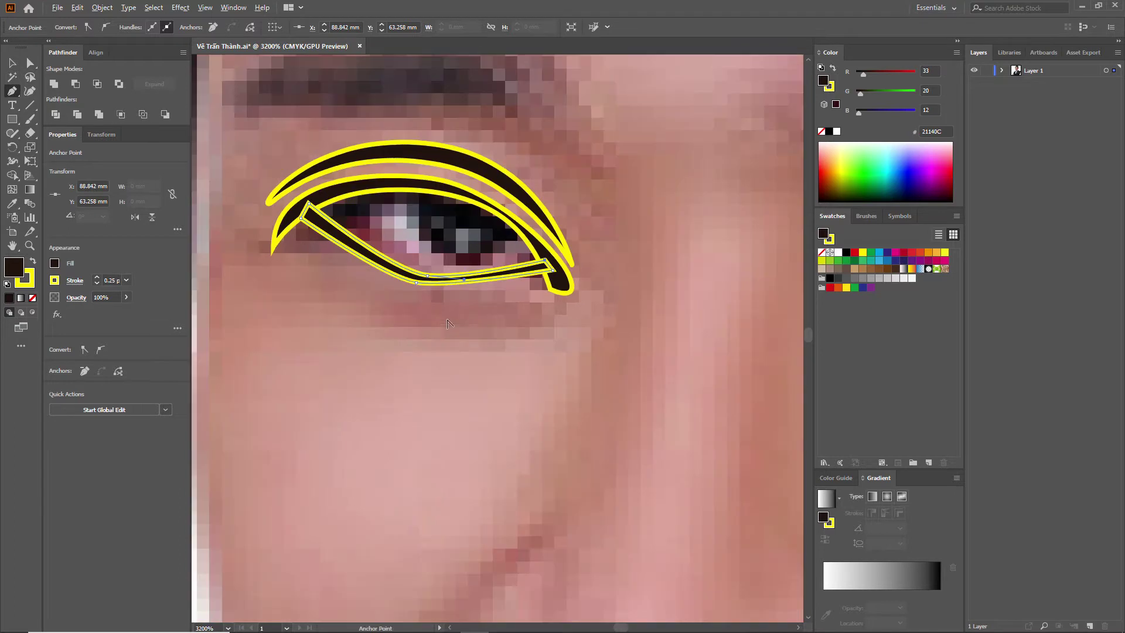
Step: Expand Layer 1 to list its paths and collapse the colour panels
{"action": "scroll", "coordinate": [412, 331], "scroll_direction": "down", "scroll_amount": 1}
{"action": "left_click_drag", "start_coordinate": [393, 320], "coordinate": [387, 353]}
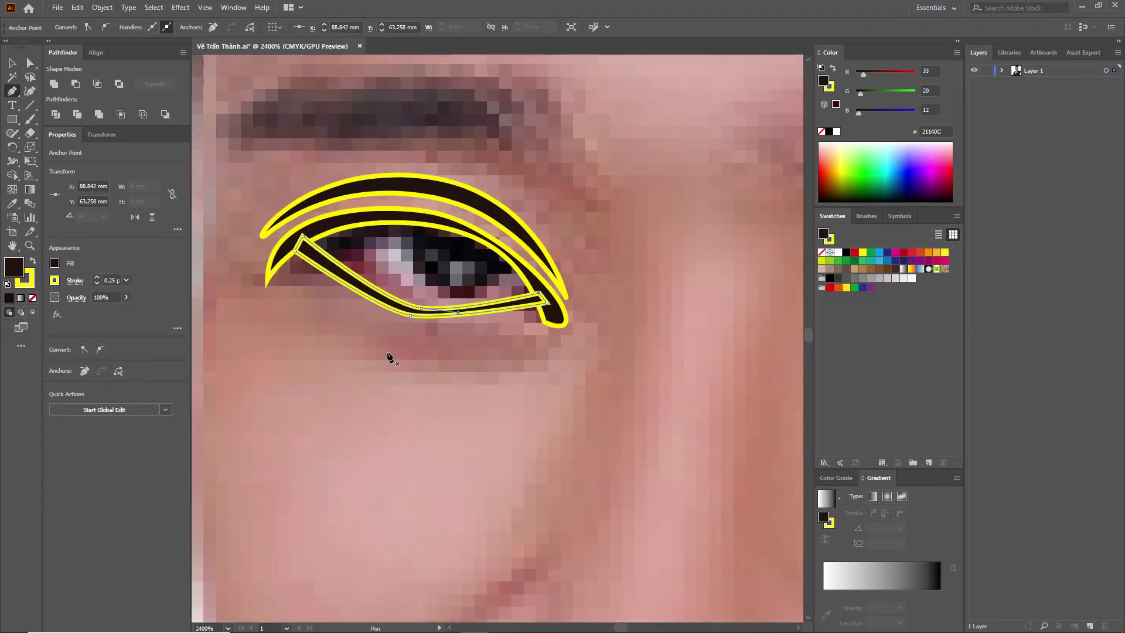
{"action": "left_click", "coordinate": [1002, 70]}
{"action": "left_click", "coordinate": [956, 42]}
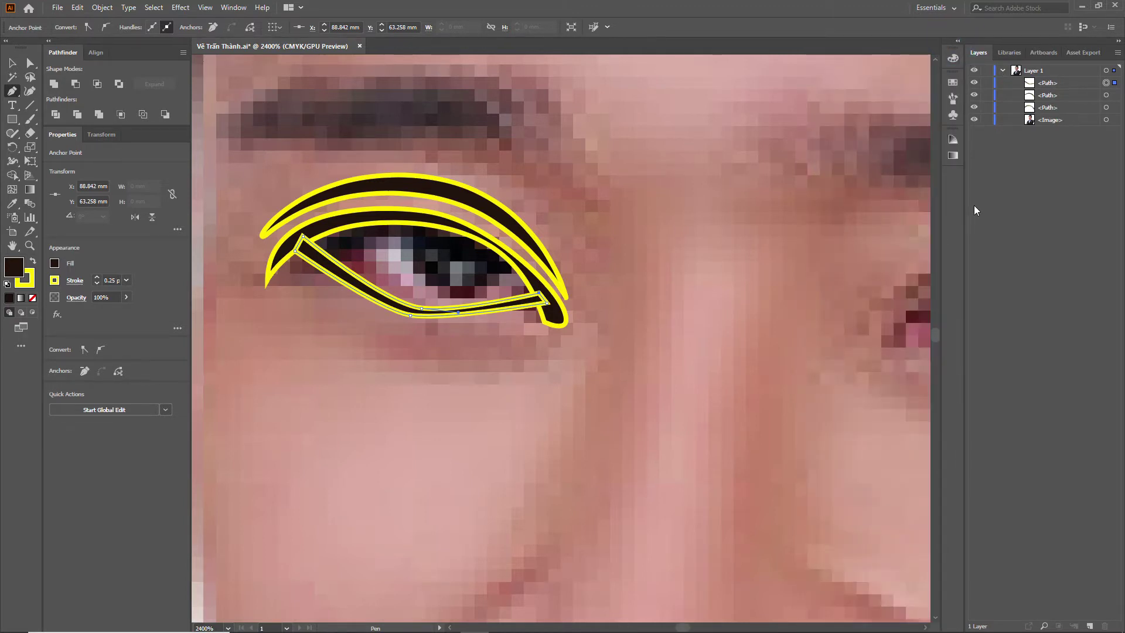
Step: Send the lower eyelid shape one level back with Ctrl+[, then resume the Pen tool
{"action": "scroll", "coordinate": [394, 249], "scroll_direction": "up", "scroll_amount": 1}
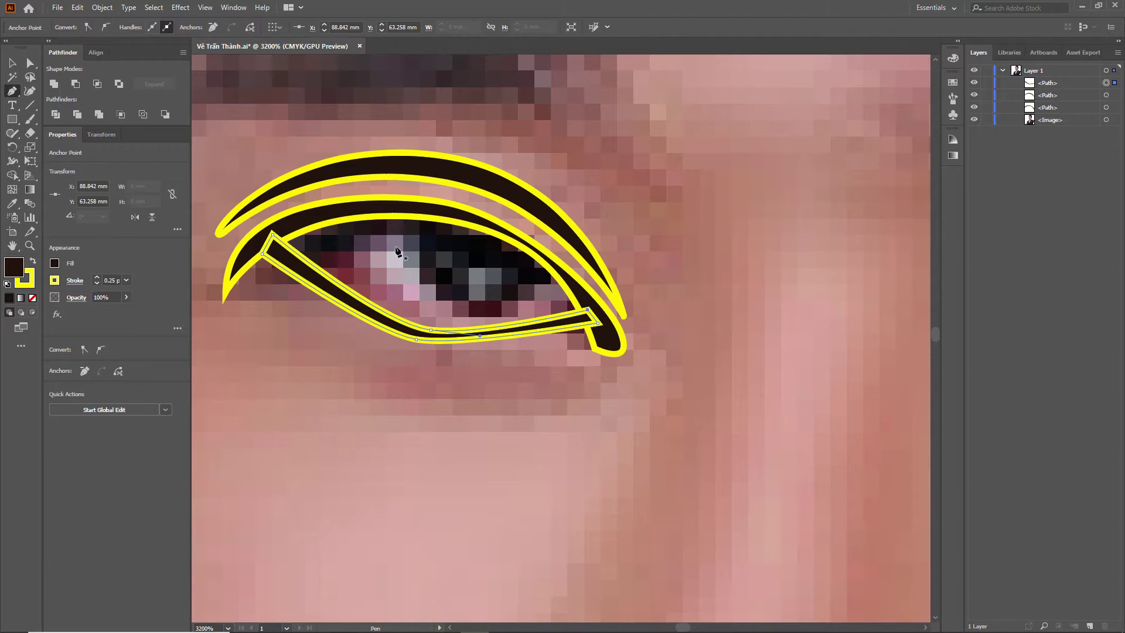
{"action": "key", "text": "v"}
{"action": "left_click", "coordinate": [541, 387]}
{"action": "left_click", "coordinate": [549, 326]}
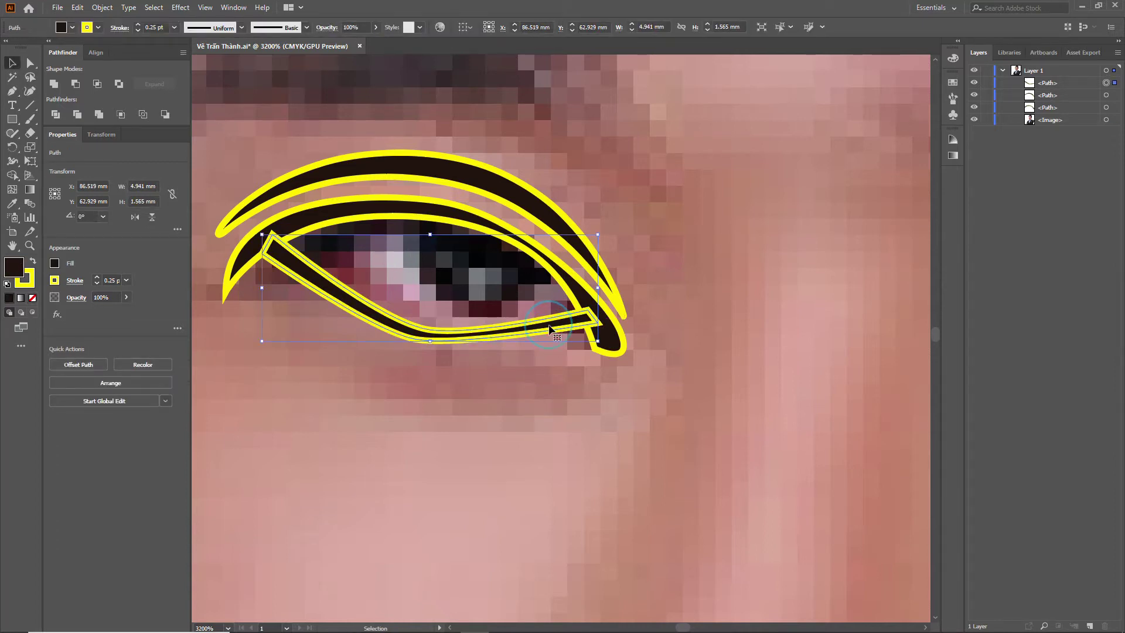
{"action": "key", "text": "a"}
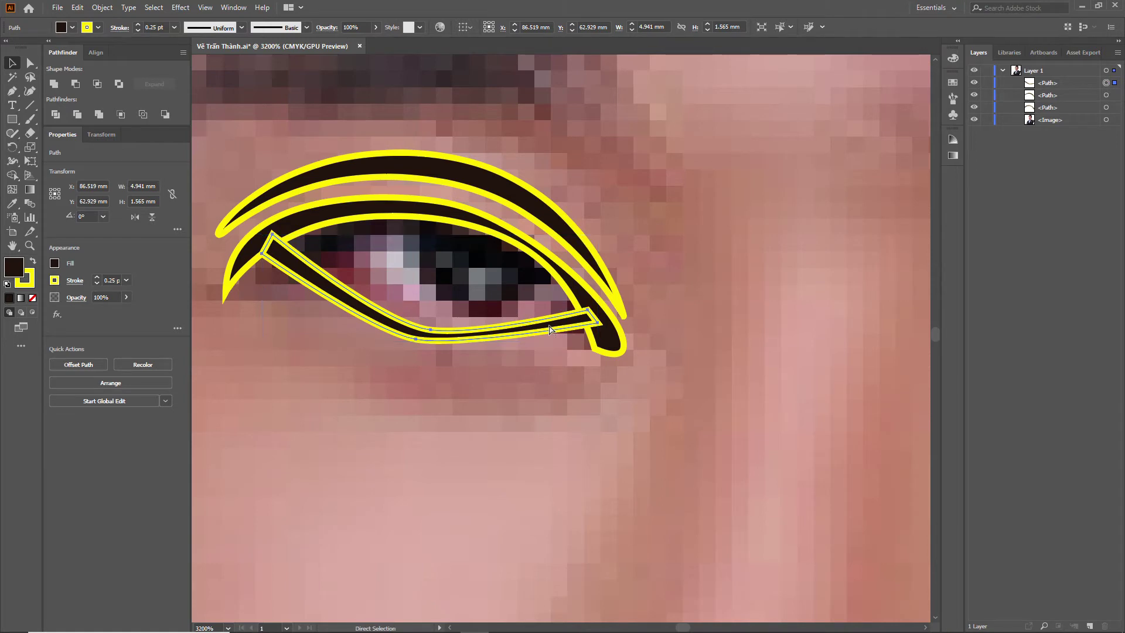
{"action": "key", "text": "ctrl+["}
{"action": "left_click", "coordinate": [546, 403]}
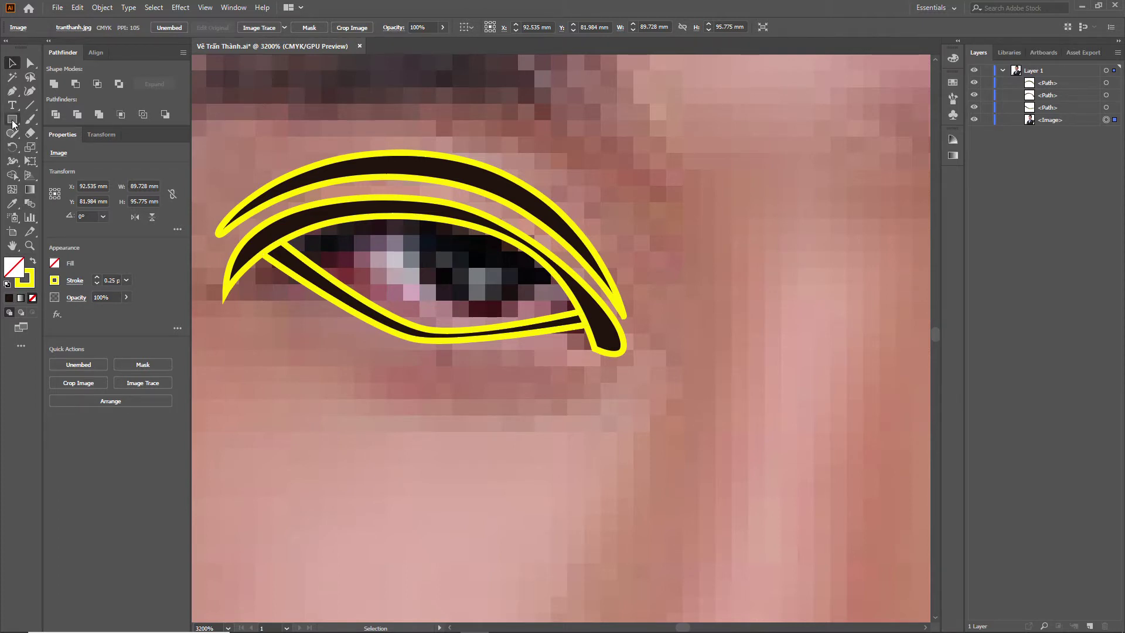
{"action": "key", "text": "p"}
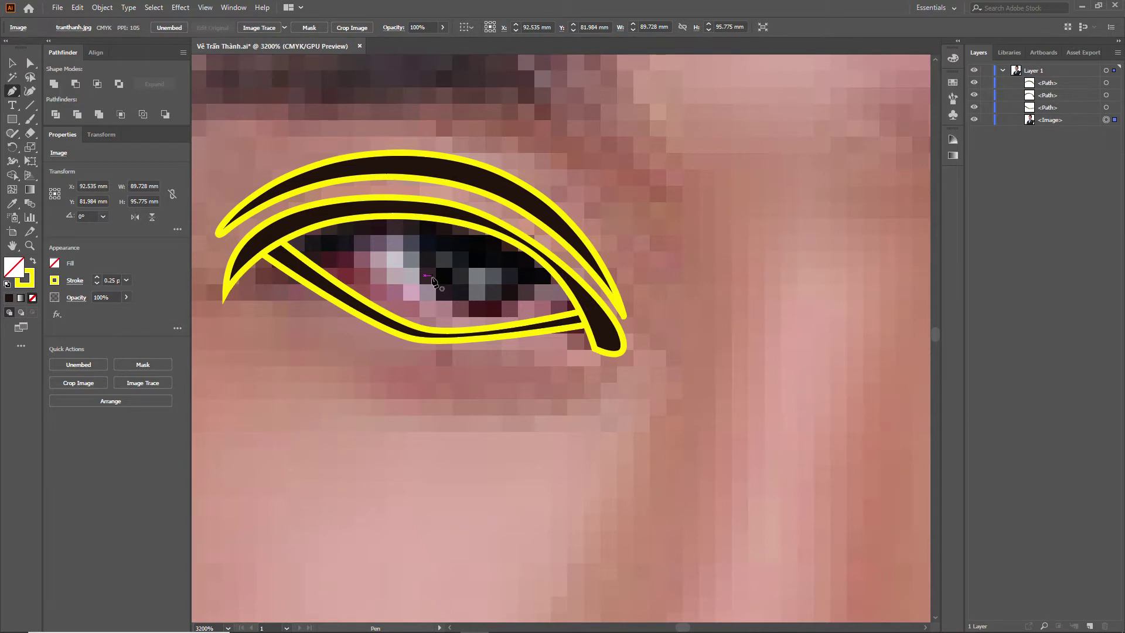
{"action": "left_click", "coordinate": [306, 221]}
{"action": "left_click", "coordinate": [273, 233]}
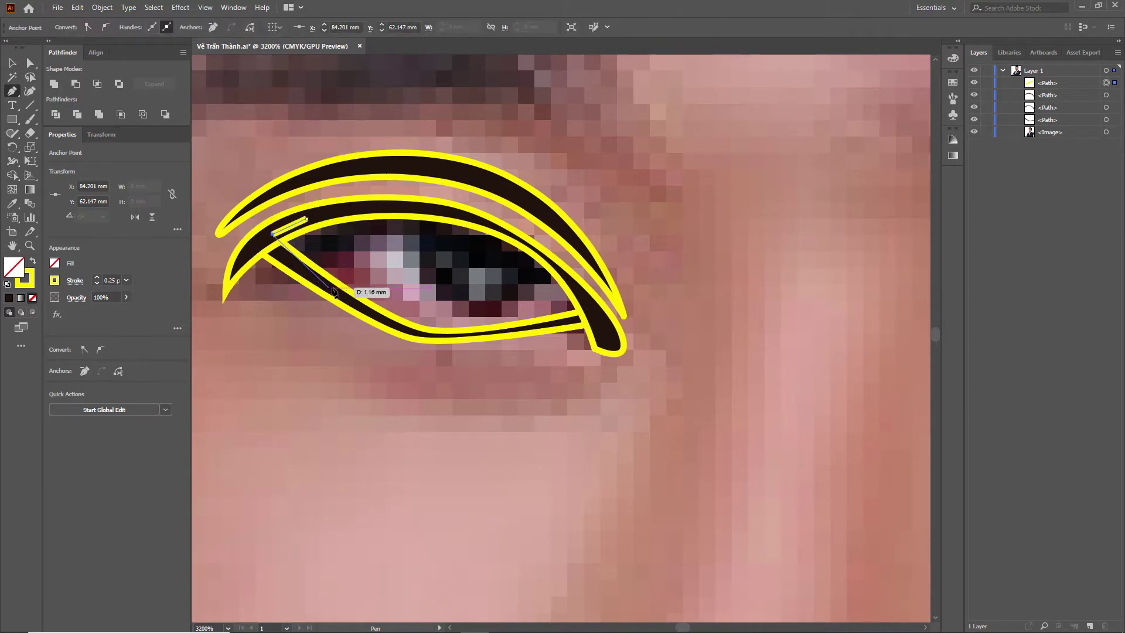
{"action": "left_click_drag", "start_coordinate": [340, 300], "coordinate": [342, 302]}
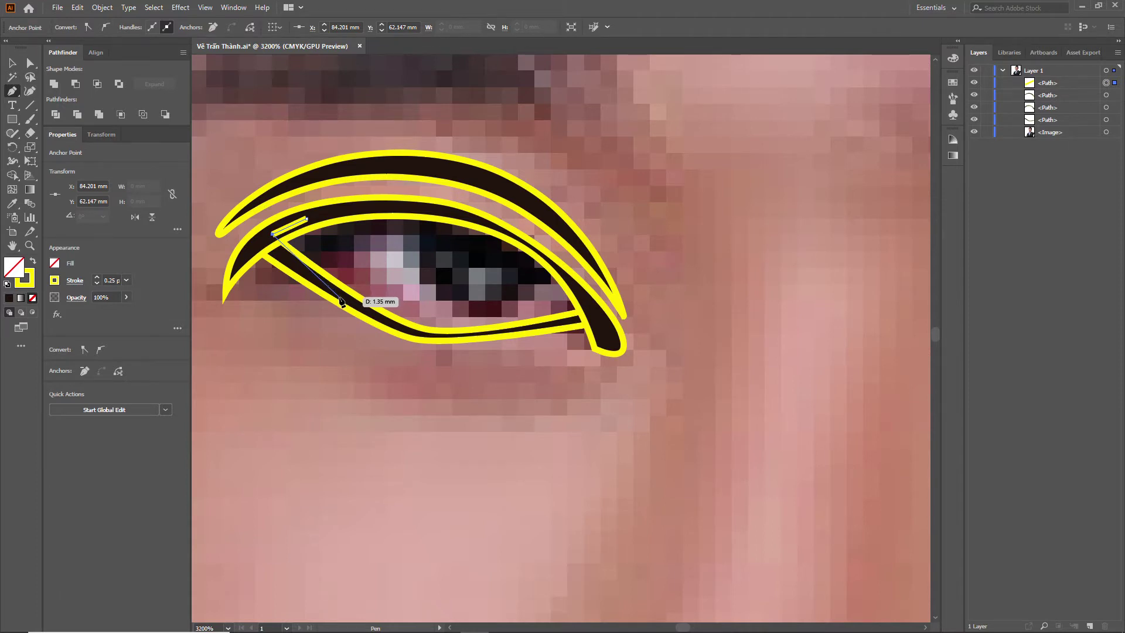
{"action": "key", "text": "ctrl+z"}
{"action": "key", "text": "ctrl+z"}
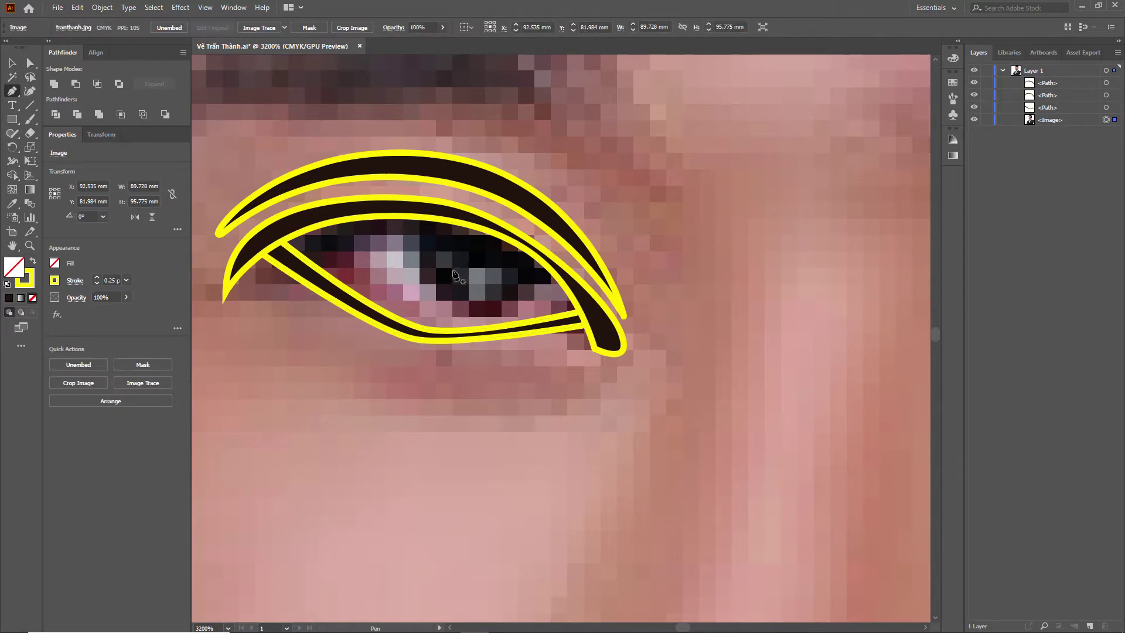
Step: Draw a 2.117 mm circle over the iris with the Ellipse tool
{"action": "left_click", "coordinate": [12, 119]}
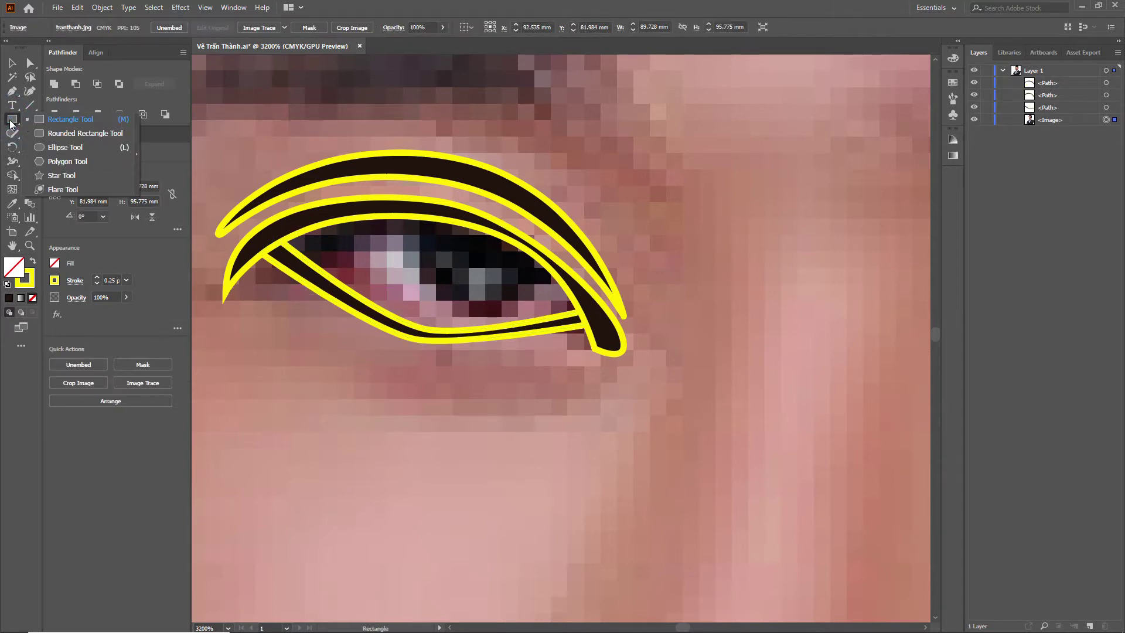
{"action": "left_click", "coordinate": [41, 147]}
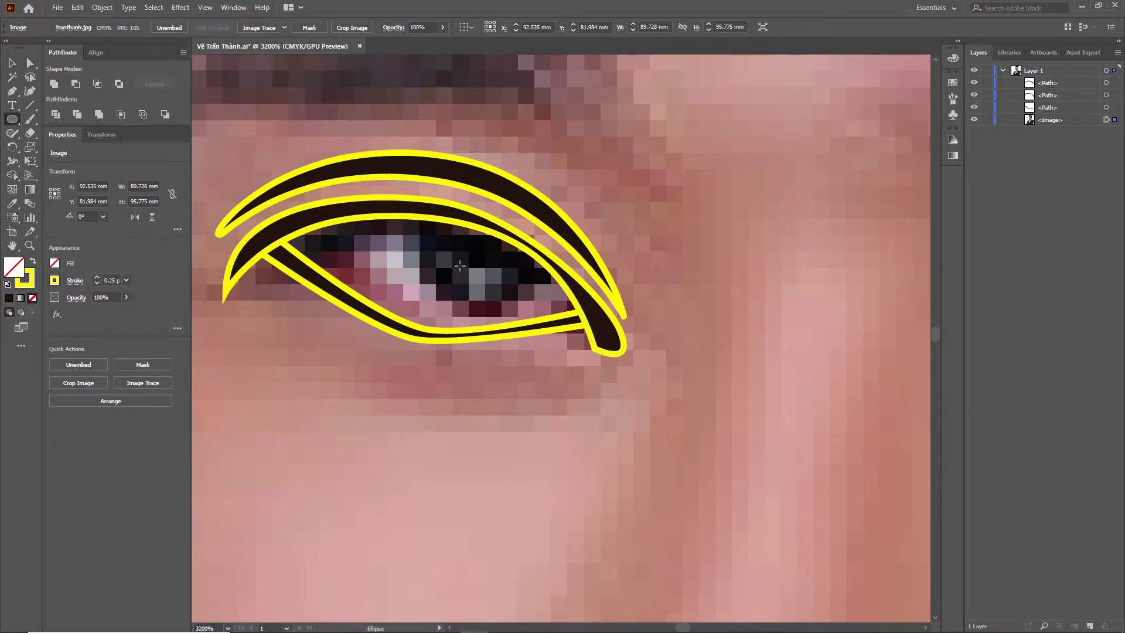
{"action": "scroll", "coordinate": [460, 265], "scroll_direction": "down", "scroll_amount": 4}
{"action": "scroll", "coordinate": [461, 305], "scroll_direction": "up", "scroll_amount": 1}
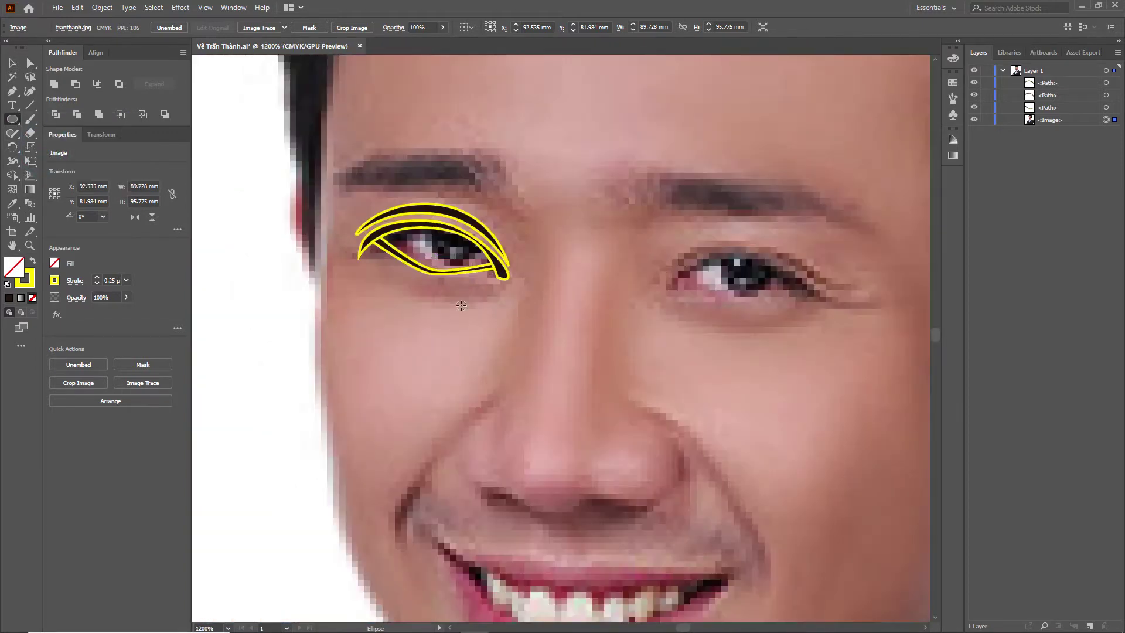
{"action": "scroll", "coordinate": [461, 305], "scroll_direction": "up", "scroll_amount": 2}
{"action": "left_click_drag", "start_coordinate": [434, 182], "coordinate": [490, 216]}
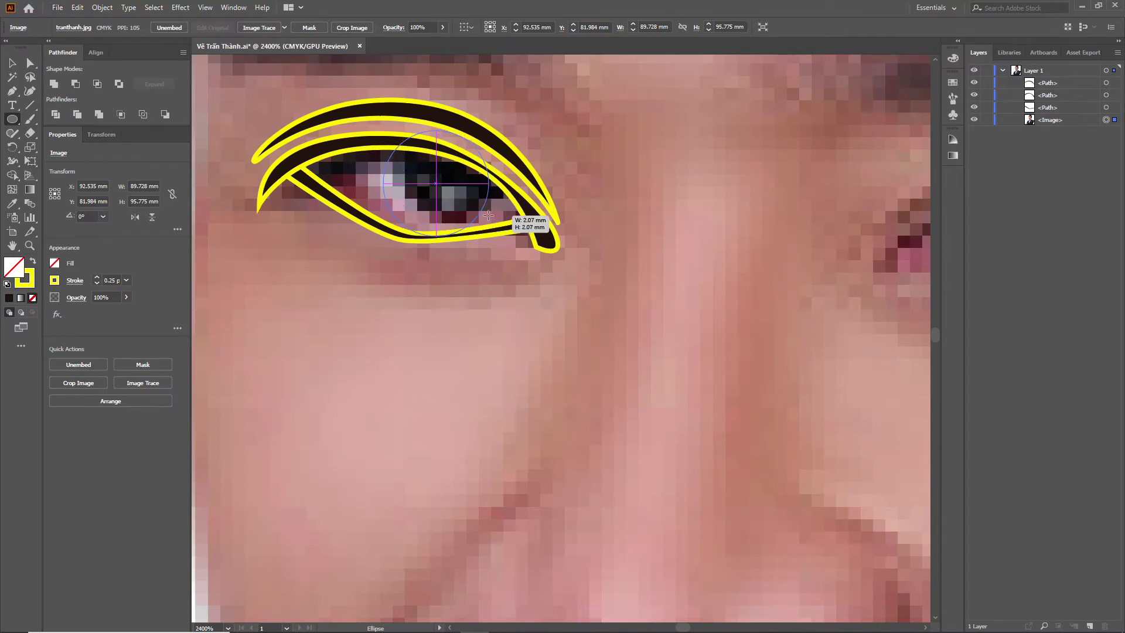
{"action": "left_click_drag", "start_coordinate": [489, 216], "coordinate": [490, 217]}
Step: Nudge the circle with arrow keys until it sits inside the eye outline
{"action": "key", "text": "Left"}
{"action": "key", "text": "Down"}
{"action": "key", "text": "Right"}
{"action": "key", "text": "Left"}
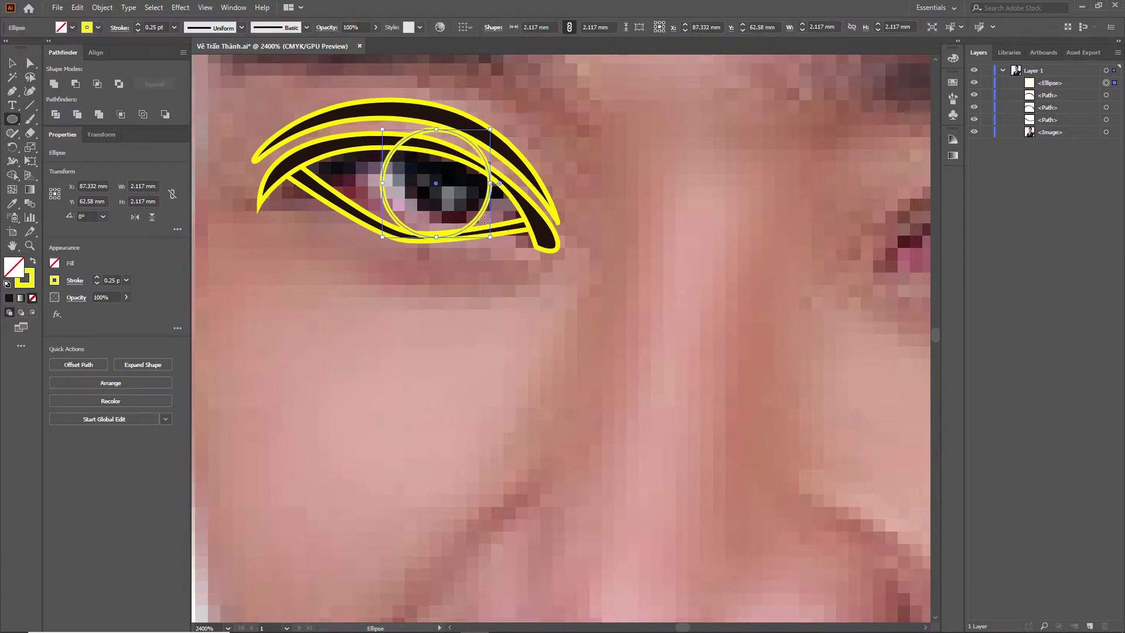
{"action": "scroll", "coordinate": [460, 245], "scroll_direction": "down", "scroll_amount": 2, "text": "alt"}
{"action": "scroll", "coordinate": [458, 249], "scroll_direction": "down", "scroll_amount": 3, "text": "alt"}
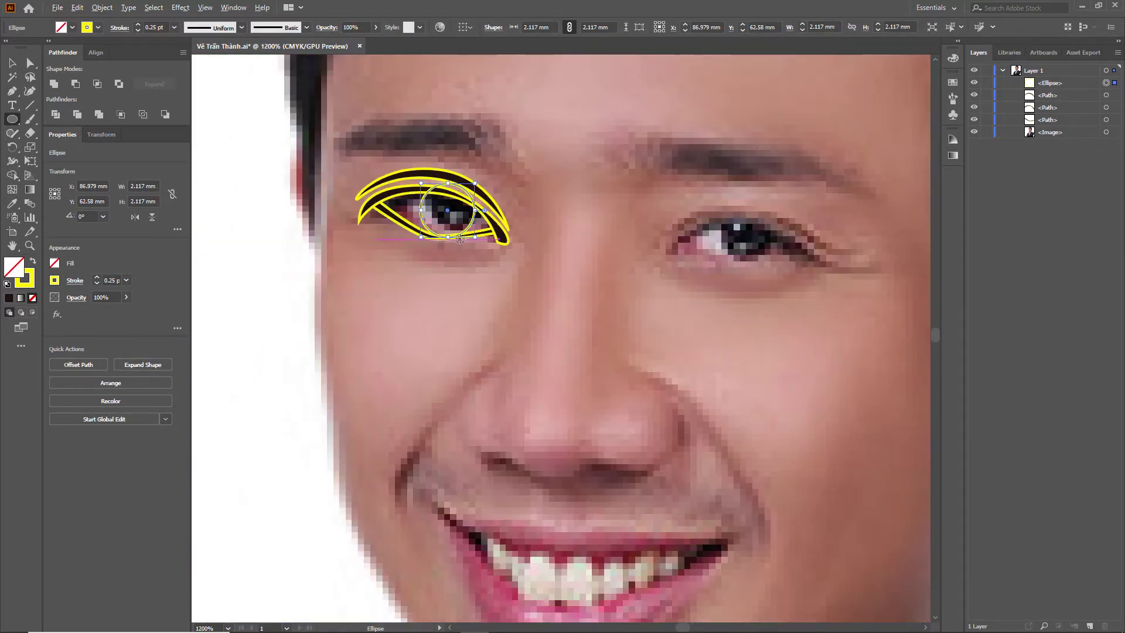
{"action": "scroll", "coordinate": [456, 251], "scroll_direction": "up", "scroll_amount": 2, "text": "alt"}
{"action": "scroll", "coordinate": [462, 263], "scroll_direction": "up", "scroll_amount": 1, "text": "alt"}
{"action": "scroll", "coordinate": [477, 293], "scroll_direction": "up", "scroll_amount": 1, "text": "alt"}
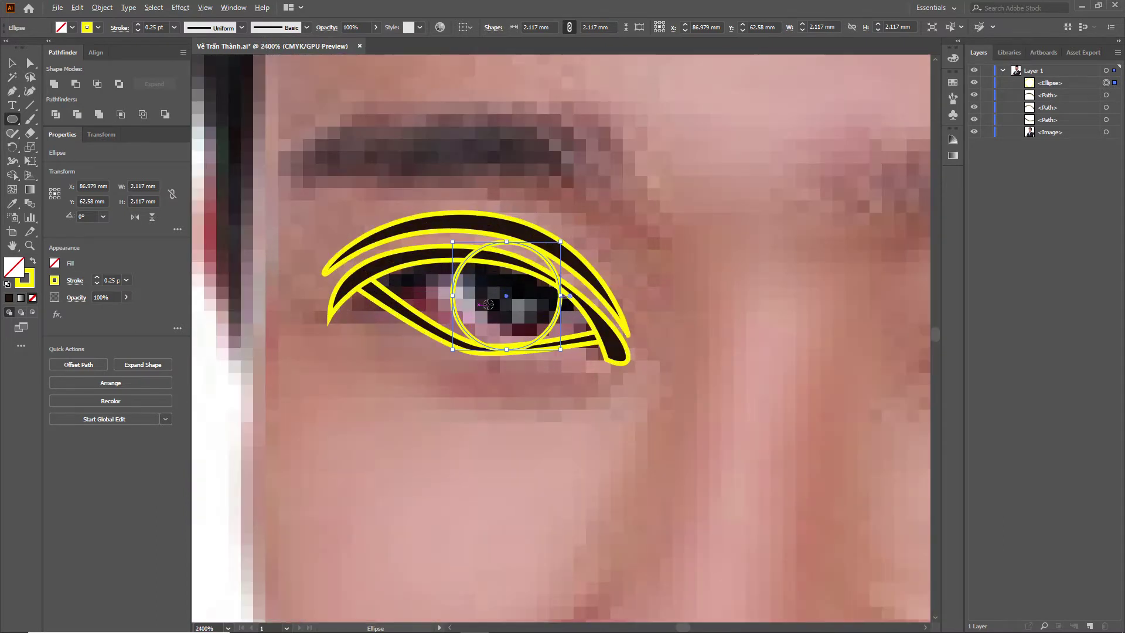
{"action": "scroll", "coordinate": [488, 303], "scroll_direction": "up", "scroll_amount": 1, "text": "alt"}
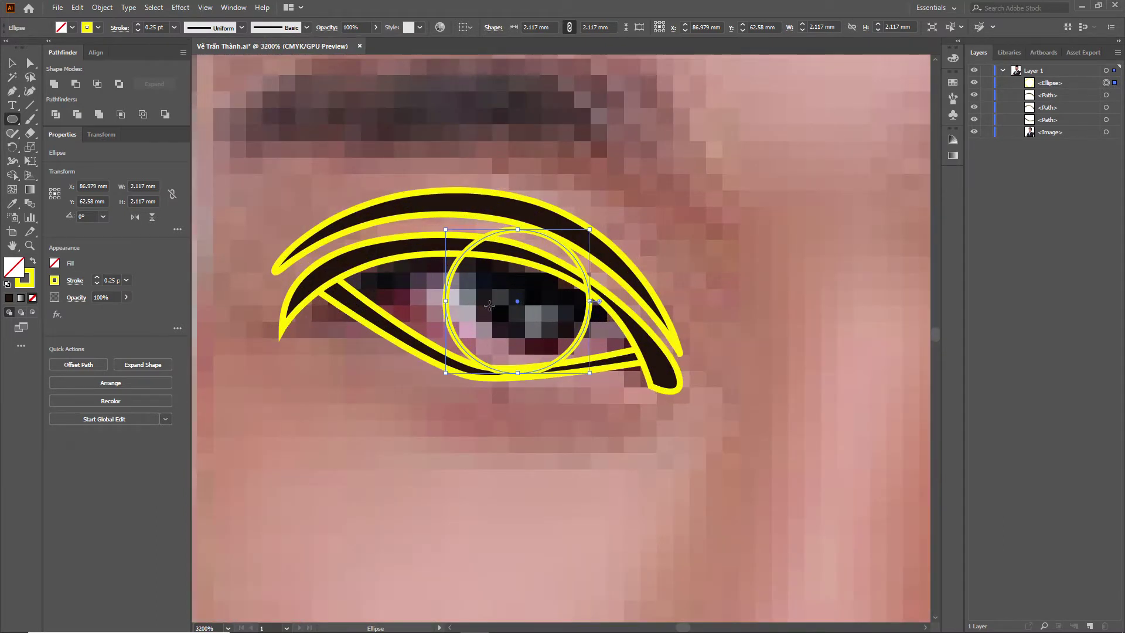
{"action": "key", "text": "Down"}
{"action": "key", "text": "Up"}
{"action": "left_click", "coordinate": [59, 265]}
Step: Sample the eyelid's dark brown onto the circle, then set its fill to None
{"action": "key", "text": "i"}
{"action": "left_click", "coordinate": [360, 256]}
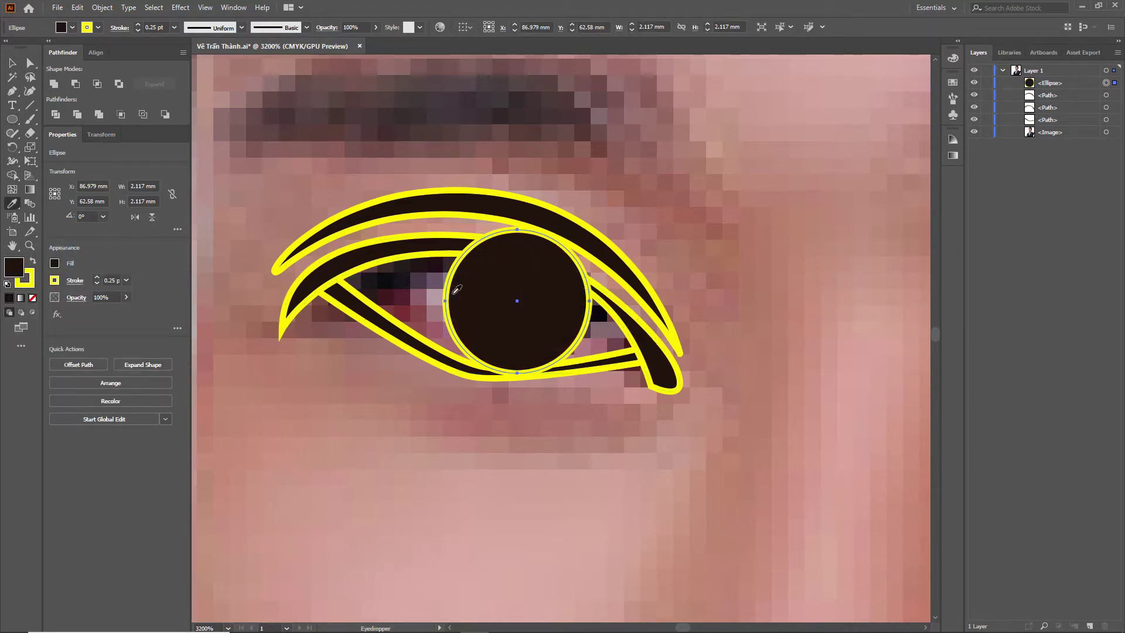
{"action": "key", "text": "v"}
{"action": "key", "text": "slash"}
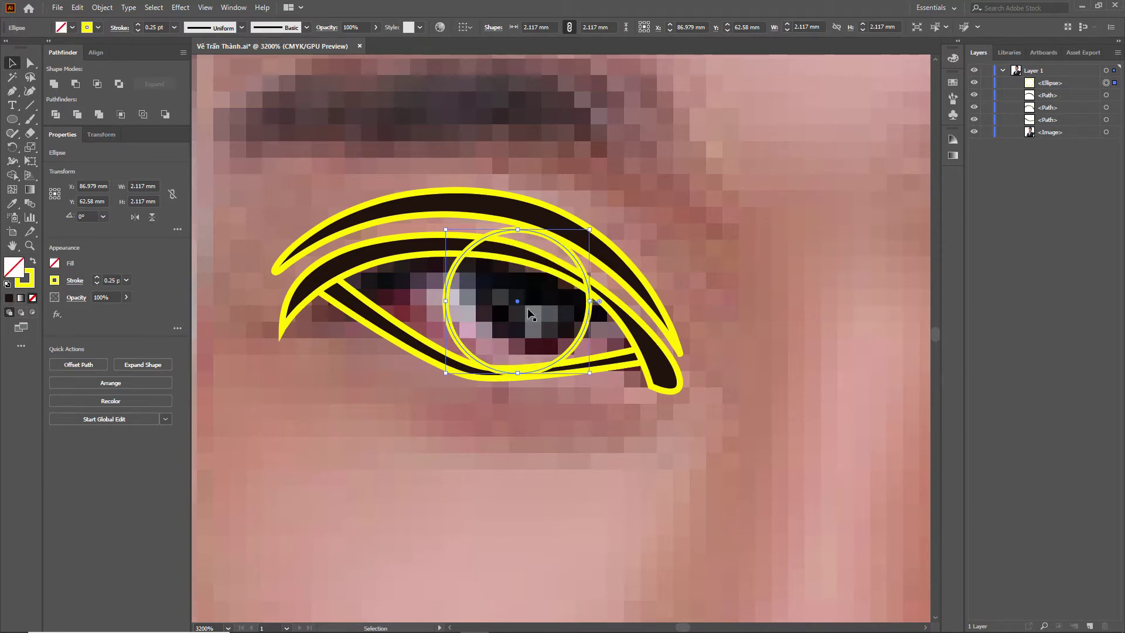
Step: Paste a copy of the iris circle in front and shrink it to a 1.156 mm pupil
{"action": "key", "text": "ctrl+c"}
{"action": "key", "text": "ctrl+f"}
{"action": "left_click_drag", "start_coordinate": [588, 372], "coordinate": [559, 346]}
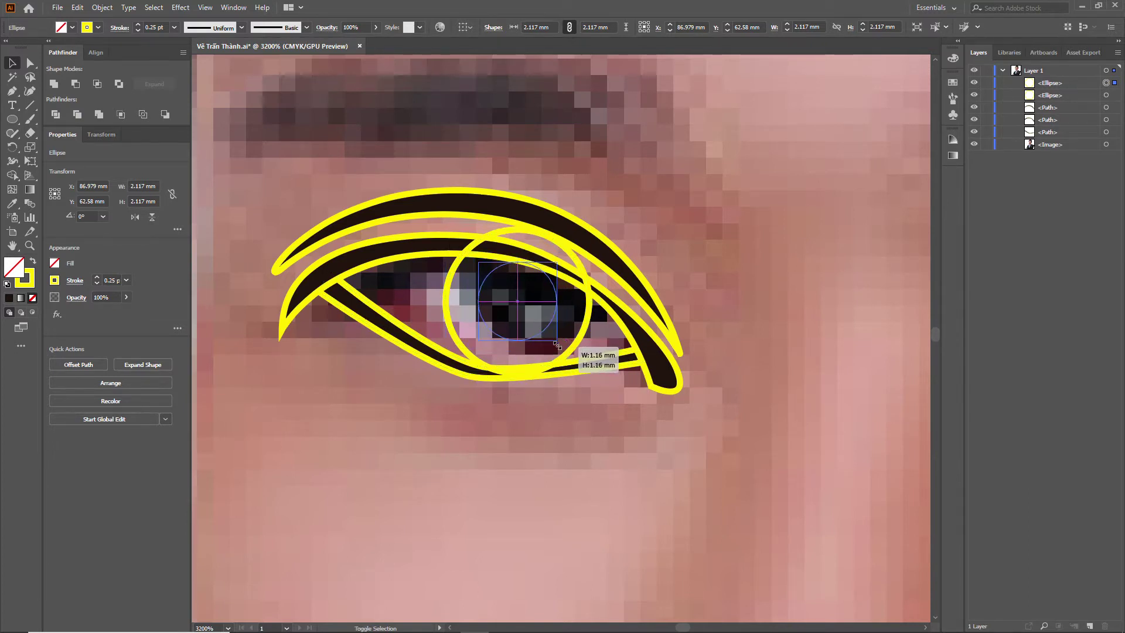
{"action": "left_click_drag", "start_coordinate": [558, 346], "coordinate": [556, 345]}
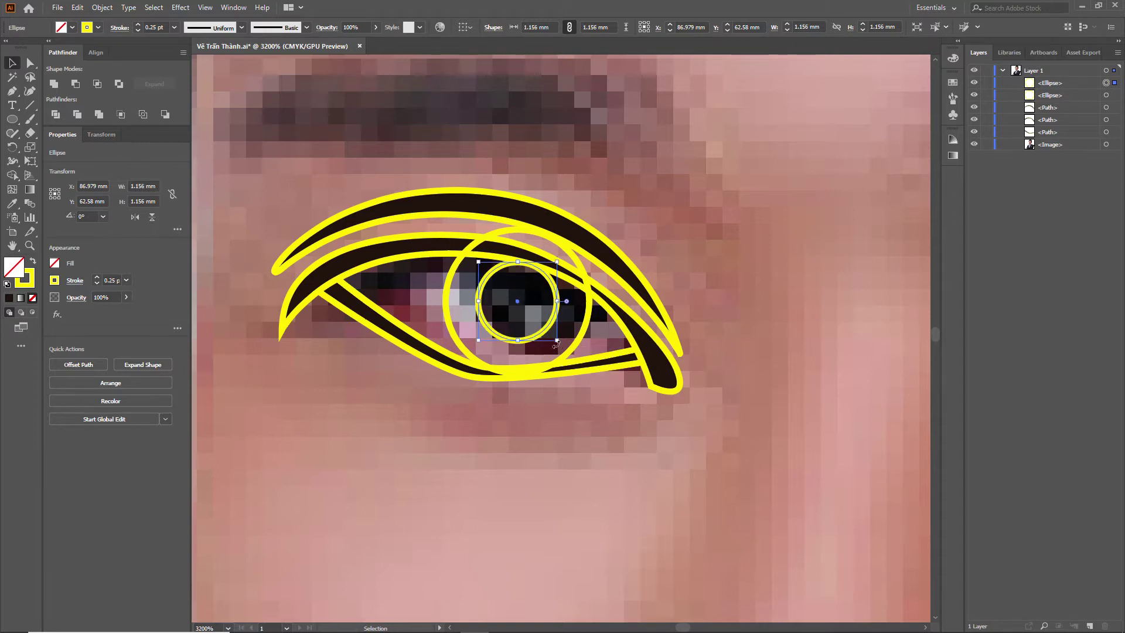
Step: Paste a copy of the pupil in front as a tiny highlight at its upper right
{"action": "key", "text": "ctrl+c"}
{"action": "key", "text": "ctrl+f"}
{"action": "left_click_drag", "start_coordinate": [556, 341], "coordinate": [532, 313]}
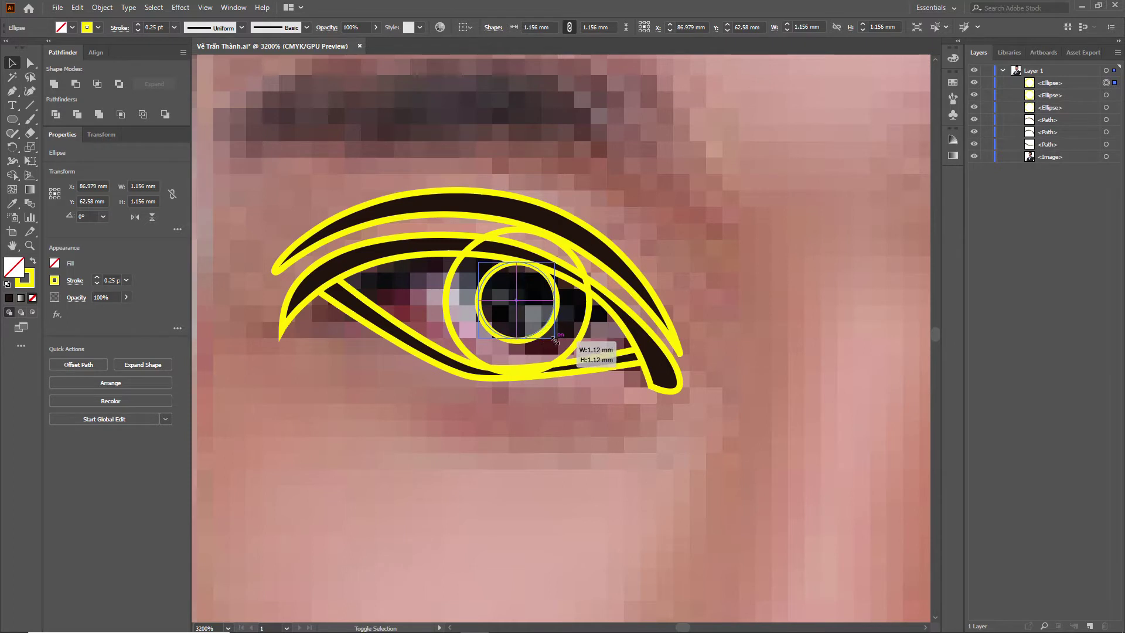
{"action": "mouse_move", "coordinate": [532, 313]}
{"action": "left_mouse_down"}
{"action": "mouse_move", "coordinate": [517, 277]}
{"action": "mouse_move", "coordinate": [539, 284]}
{"action": "left_mouse_up"}
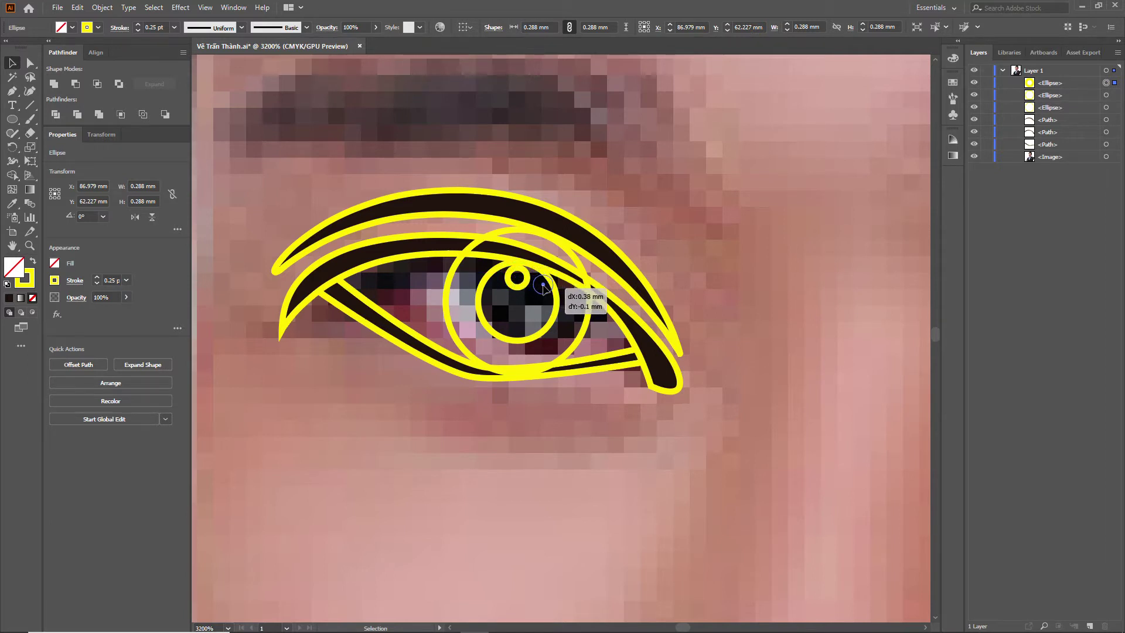
{"action": "left_click_drag", "start_coordinate": [539, 284], "coordinate": [543, 286]}
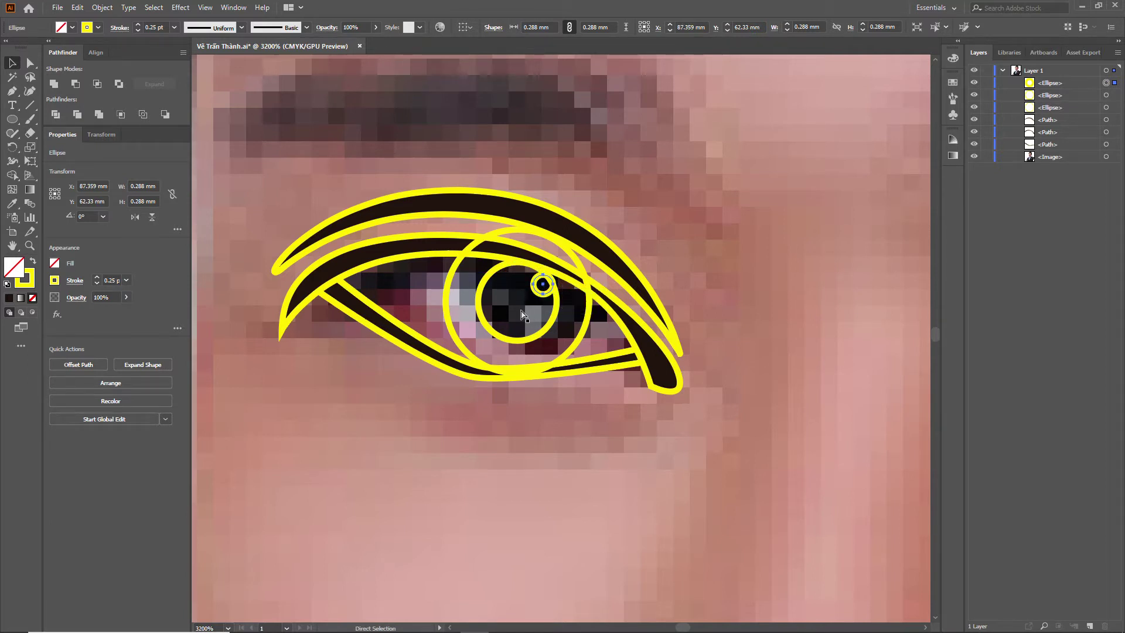
Step: Add a second 0.158 mm highlight dot and position it near the pupil centre
{"action": "key", "text": "alt+Left"}
{"action": "key", "text": "Down"}
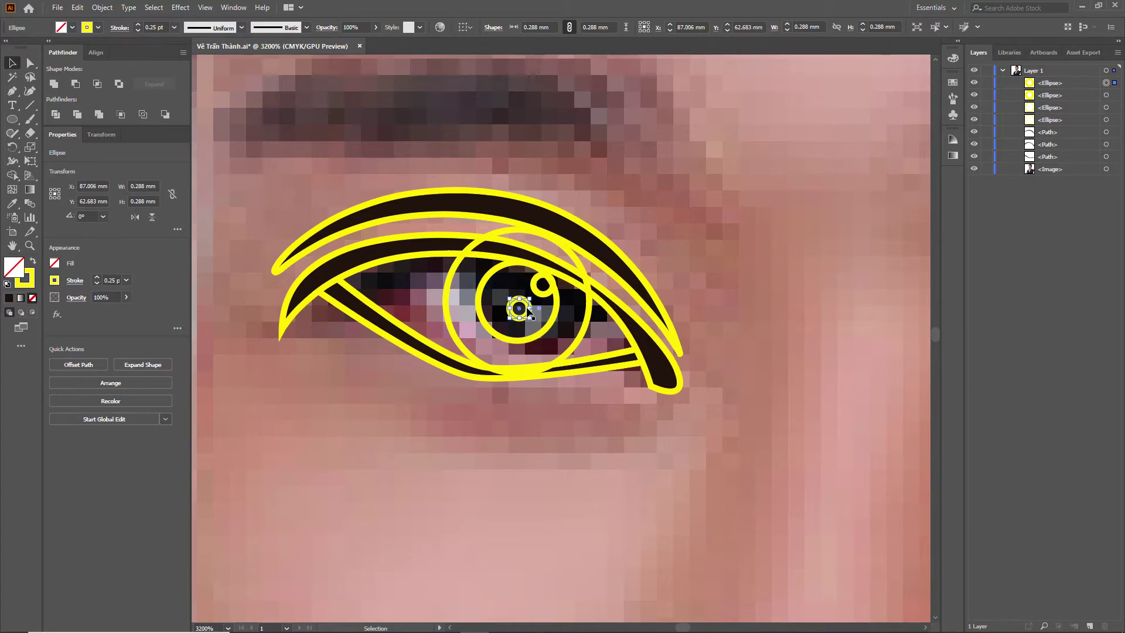
{"action": "left_click_drag", "start_coordinate": [532, 317], "coordinate": [516, 303]}
{"action": "key", "text": "Right"}
{"action": "key", "text": "Left"}
{"action": "key", "text": "Right"}
{"action": "key", "text": "Down"}
{"action": "key", "text": "Up"}
{"action": "key", "text": "Left"}
{"action": "key", "text": "Down"}
{"action": "key", "text": "Up"}
{"action": "key", "text": "Right"}
{"action": "left_click_drag", "start_coordinate": [544, 307], "coordinate": [535, 312]}
{"action": "left_click", "coordinate": [492, 257]}
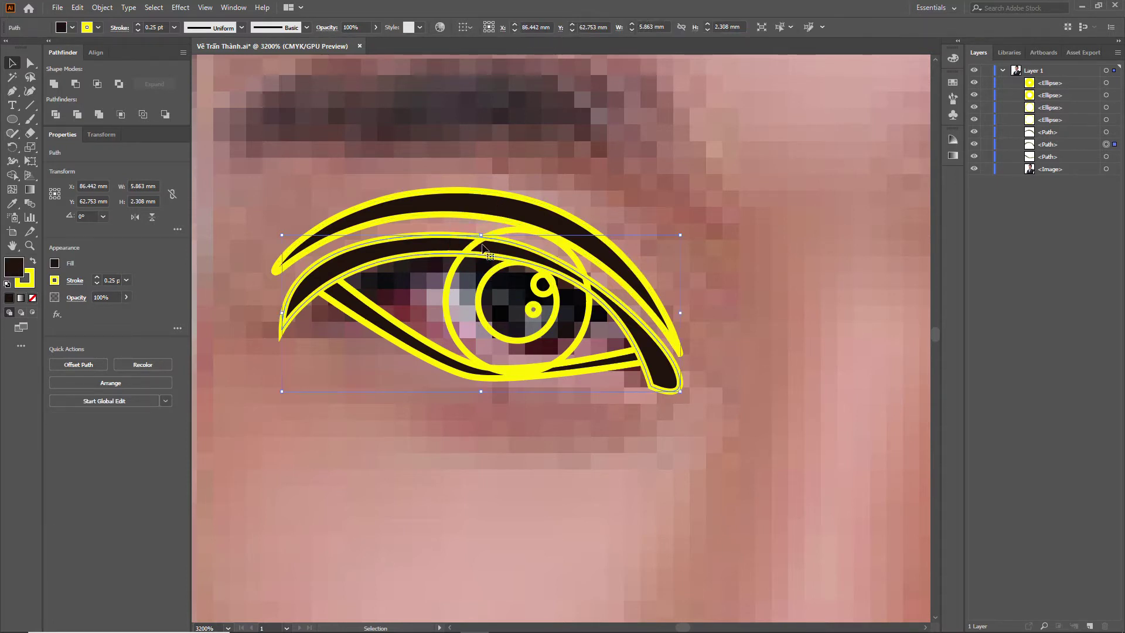
Step: Draw a tilted four-sided Pen path overlapping the iris top and upper eyelid
{"action": "left_click", "coordinate": [579, 346]}
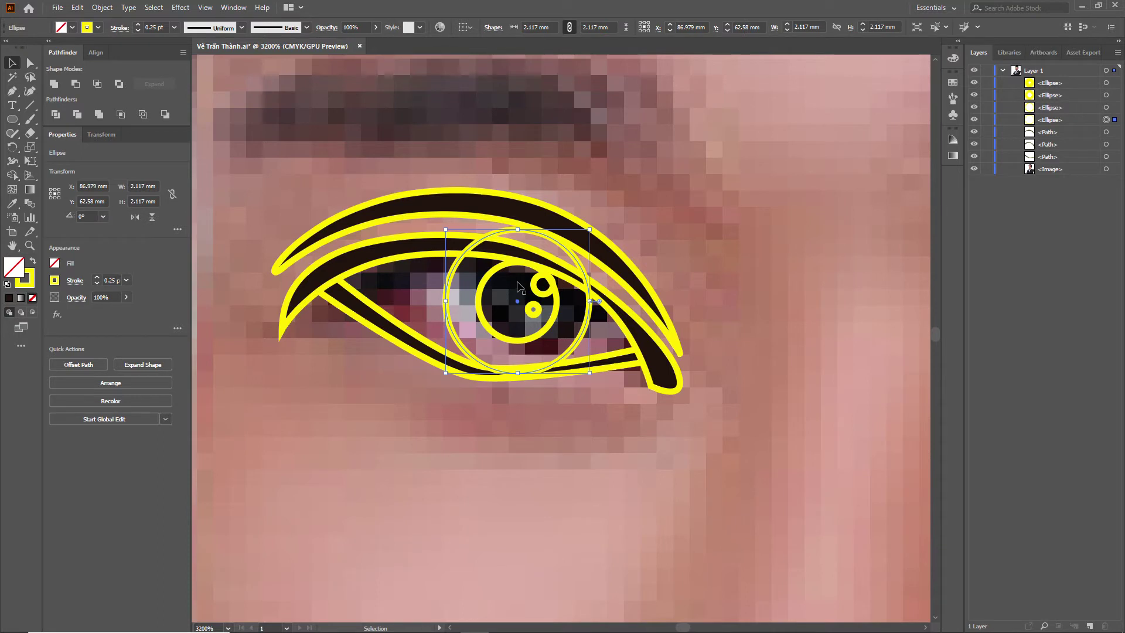
{"action": "key", "text": "p"}
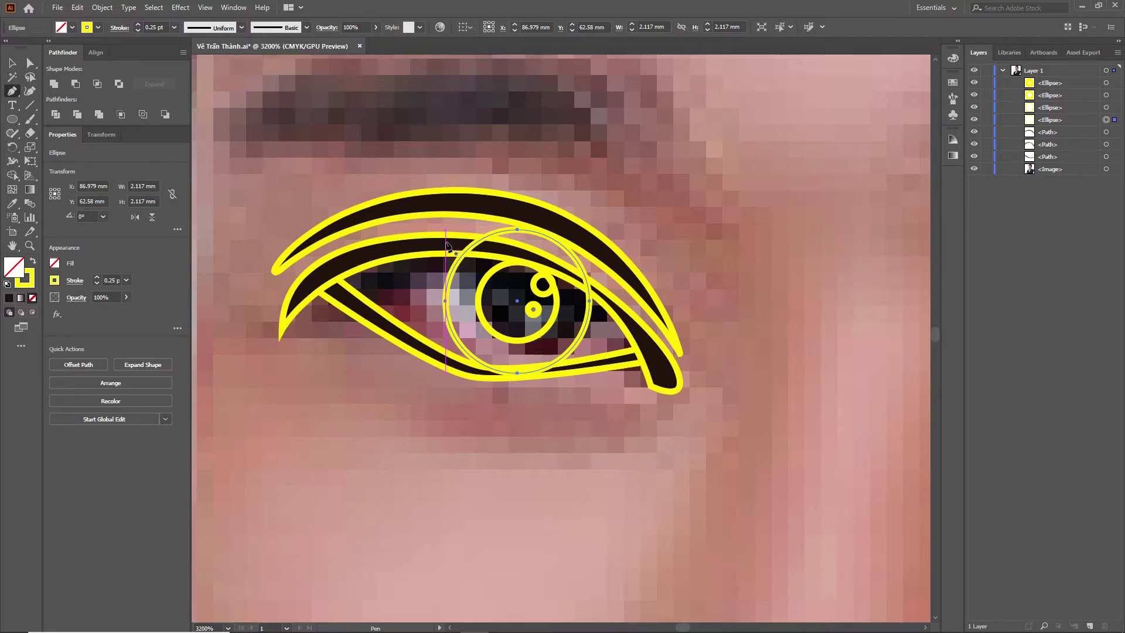
{"action": "left_click", "coordinate": [446, 242]}
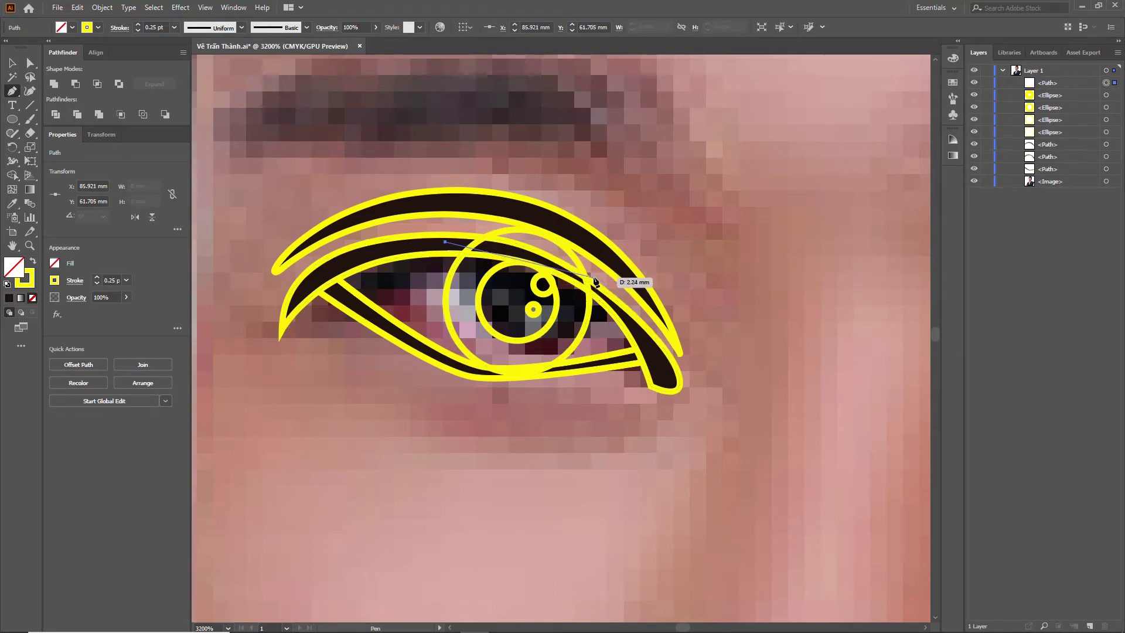
{"action": "left_click", "coordinate": [529, 255]}
{"action": "left_click", "coordinate": [612, 304]}
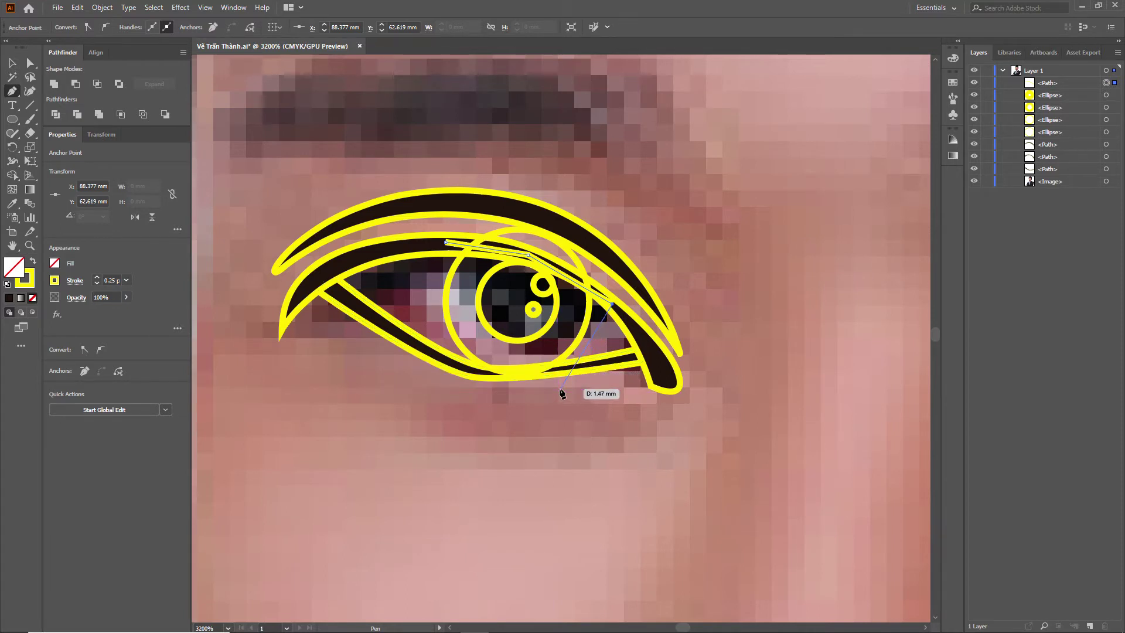
{"action": "left_click", "coordinate": [641, 209]}
{"action": "left_click", "coordinate": [460, 187]}
{"action": "left_click", "coordinate": [445, 240]}
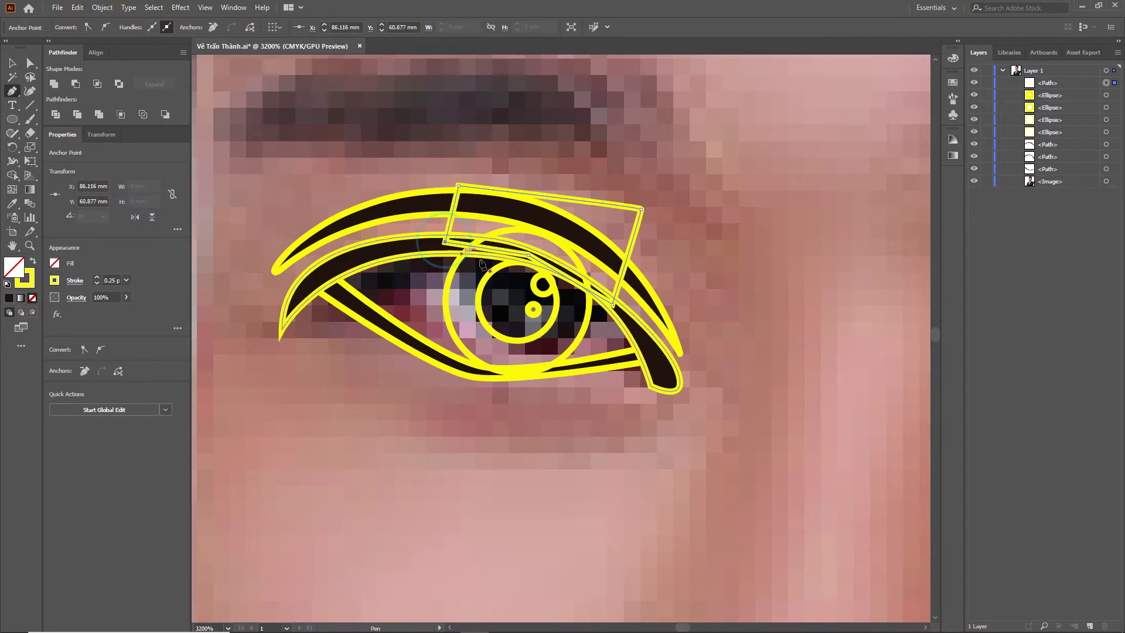
Step: Select the iris circle with the four-sided shape, then the iris circle alone
{"action": "key", "text": "v"}
{"action": "left_click", "coordinate": [585, 316]}
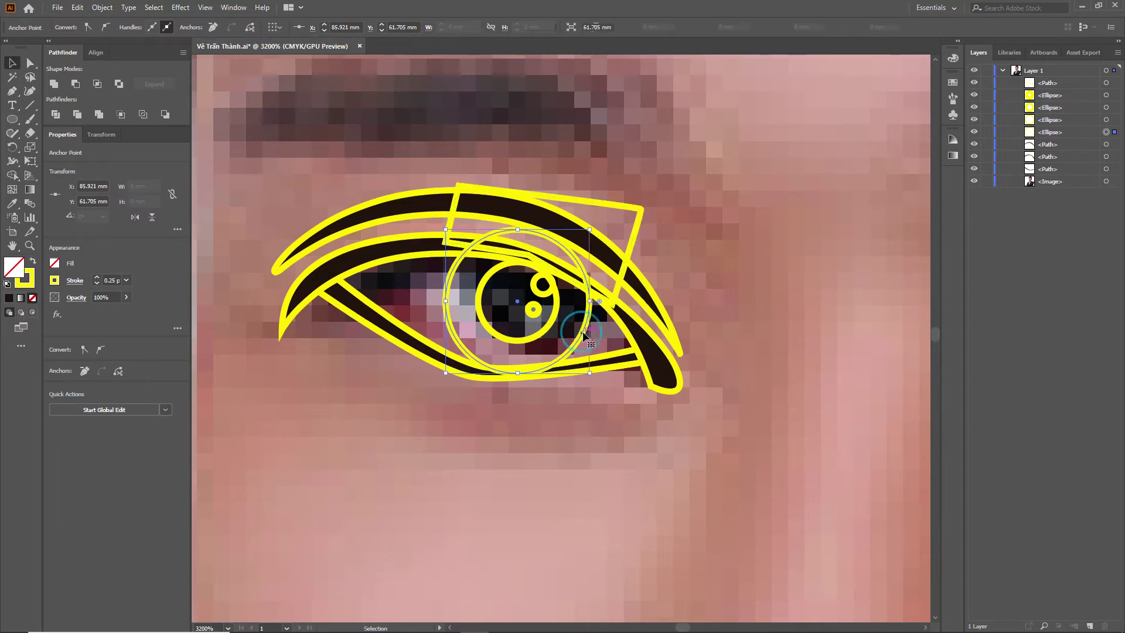
{"action": "left_click", "coordinate": [632, 238], "text": "shift"}
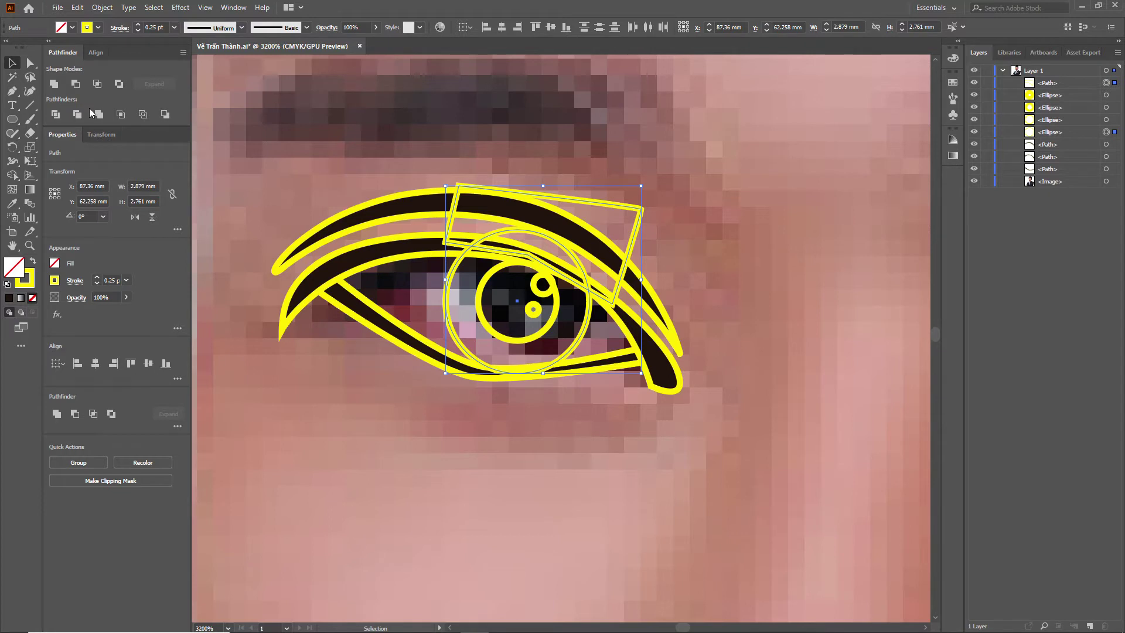
{"action": "left_click", "coordinate": [574, 342]}
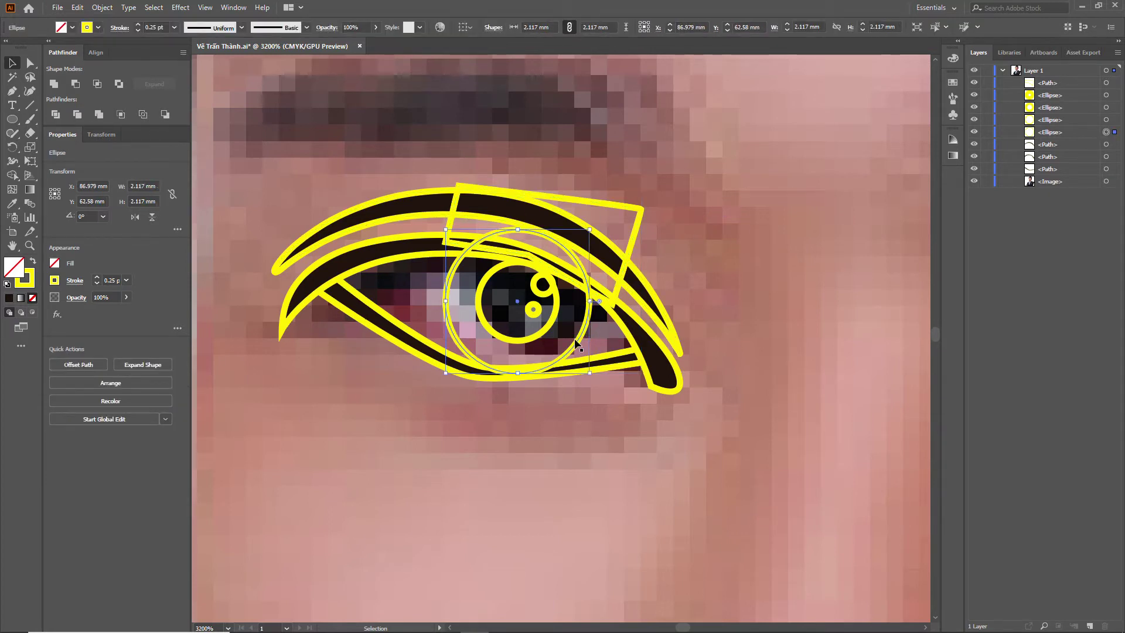
Step: Fill the large iris circle white from the Fill swatches
{"action": "key", "text": "i"}
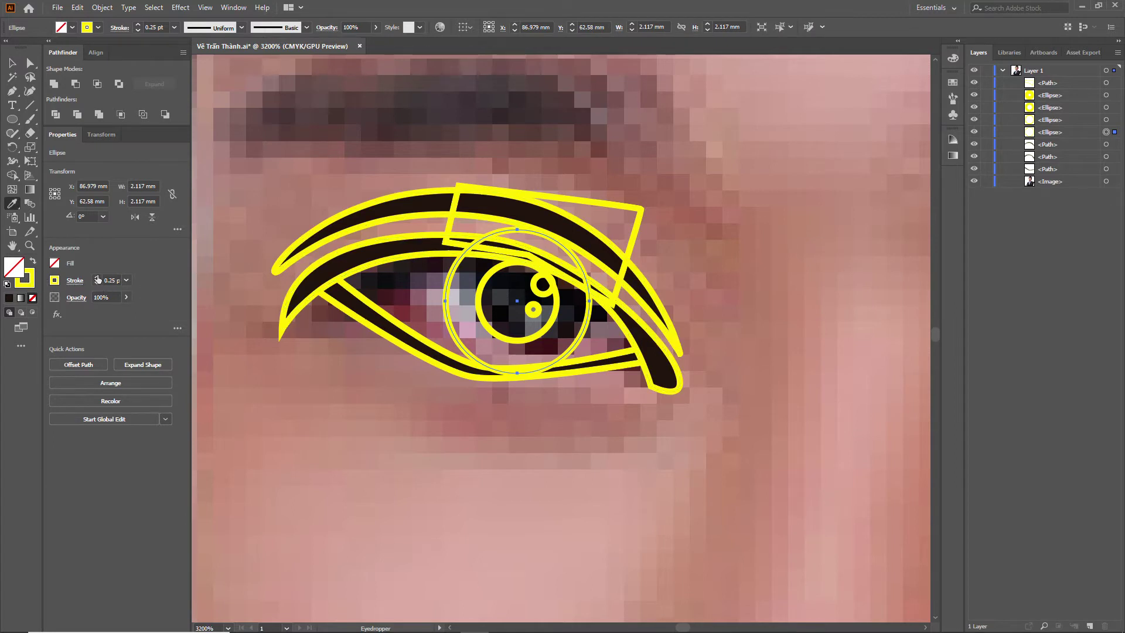
{"action": "key", "text": "v"}
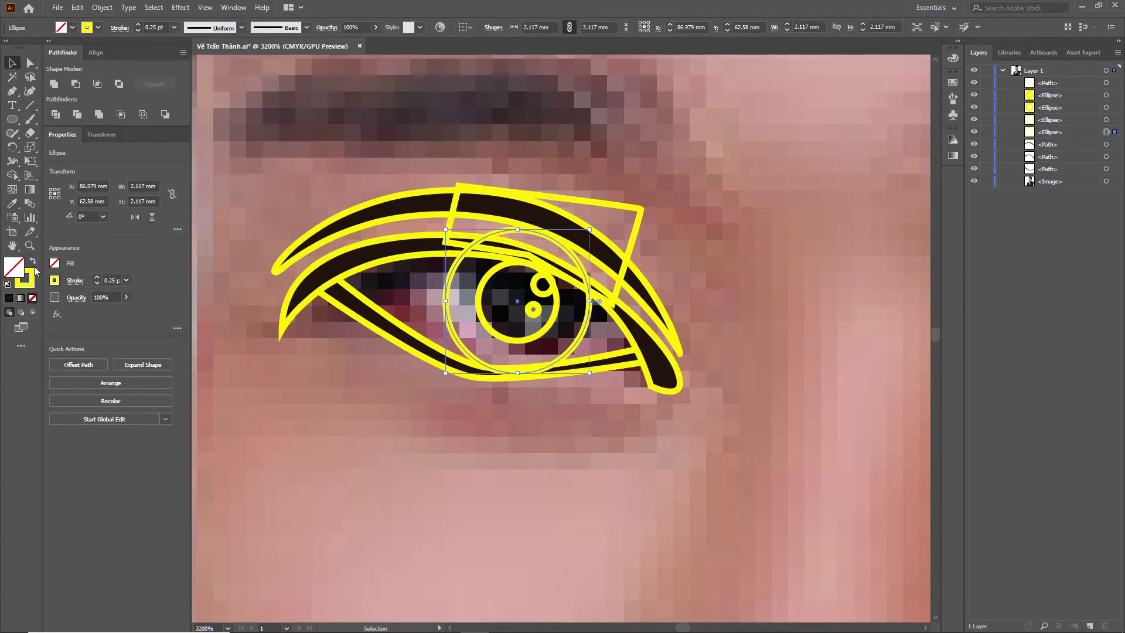
{"action": "left_click", "coordinate": [55, 263]}
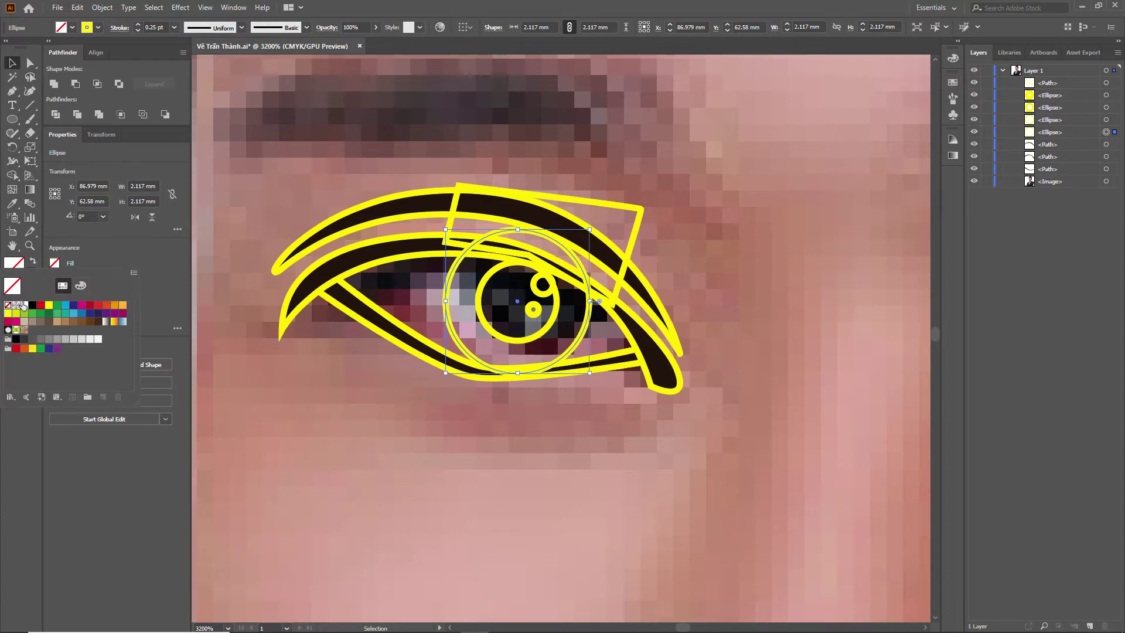
{"action": "left_click", "coordinate": [24, 304]}
{"action": "key", "text": "Escape"}
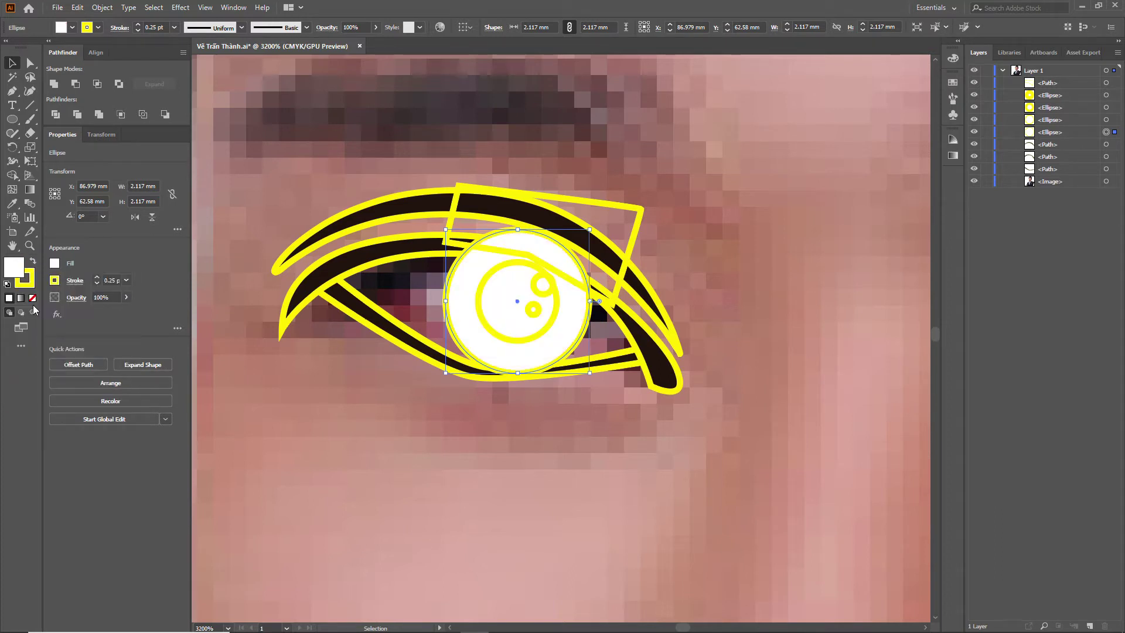
Step: Give the pupil circle the eyelash's dark brown with the Eyedropper
{"action": "left_click", "coordinate": [480, 309]}
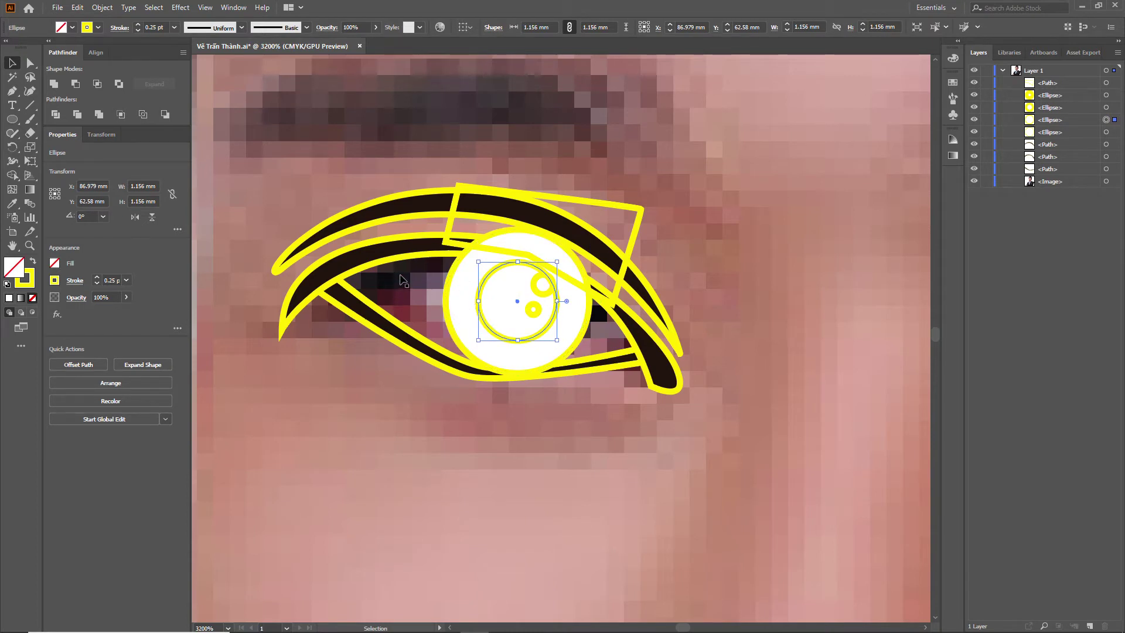
{"action": "key", "text": "i"}
{"action": "left_click", "coordinate": [404, 246]}
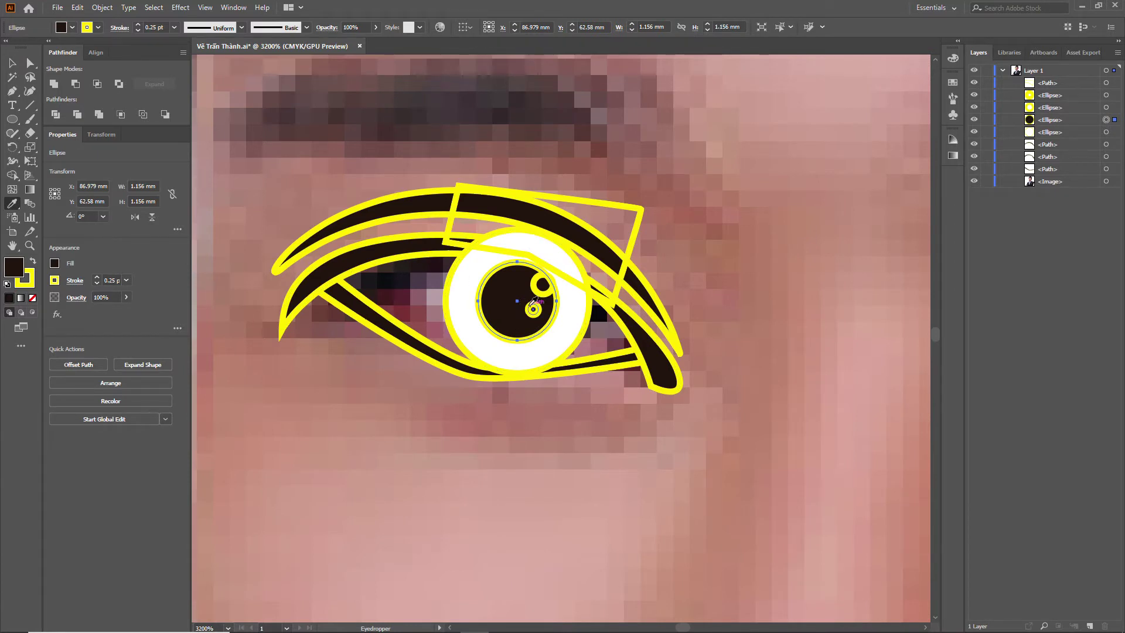
{"action": "key", "text": "v"}
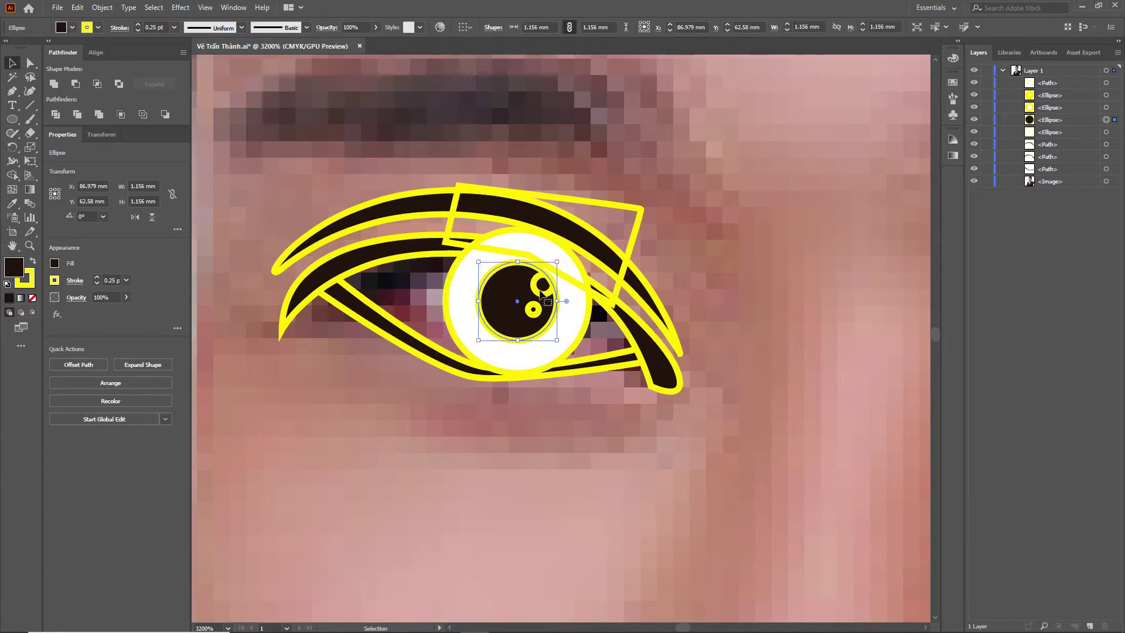
{"action": "key", "text": "i"}
{"action": "left_click", "coordinate": [473, 276]}
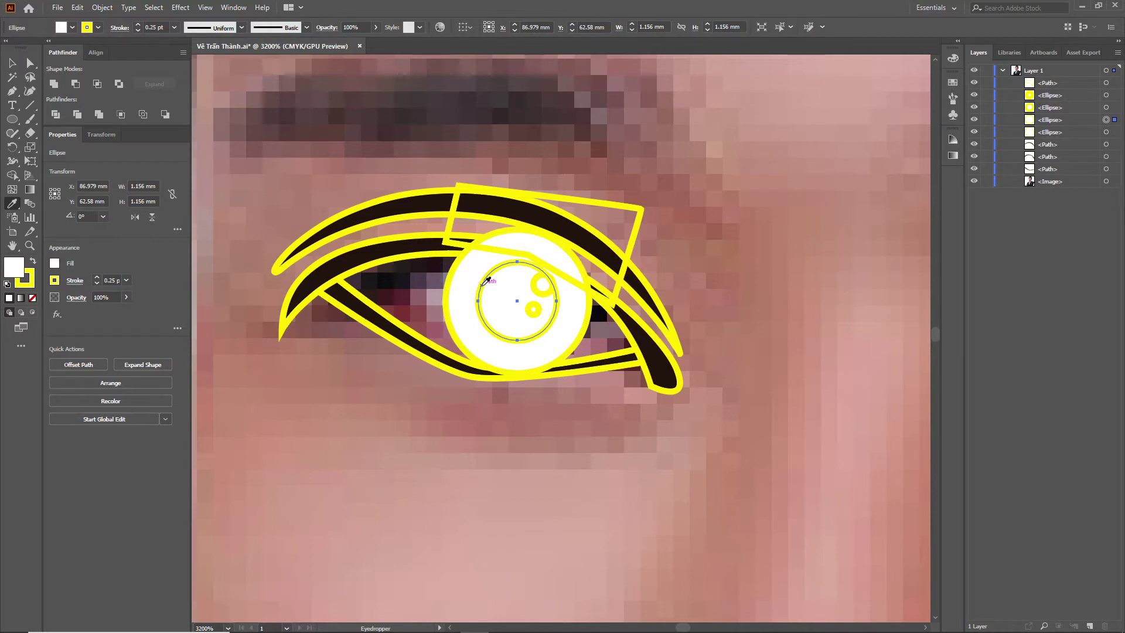
{"action": "key", "text": "ctrl+z"}
{"action": "key", "text": "v"}
Step: Fill the small highlight circle white by sampling the eyeball
{"action": "left_click", "coordinate": [542, 286]}
{"action": "left_click_drag", "start_coordinate": [543, 296], "coordinate": [542, 295]}
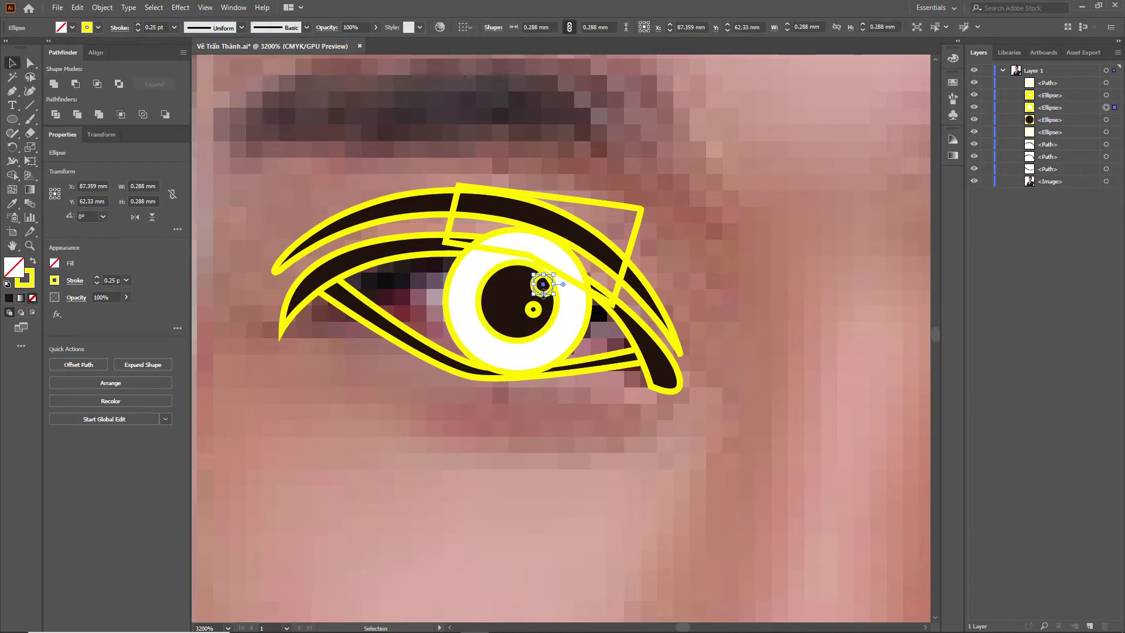
{"action": "key", "text": "i"}
{"action": "left_click", "coordinate": [556, 437], "text": "ctrl"}
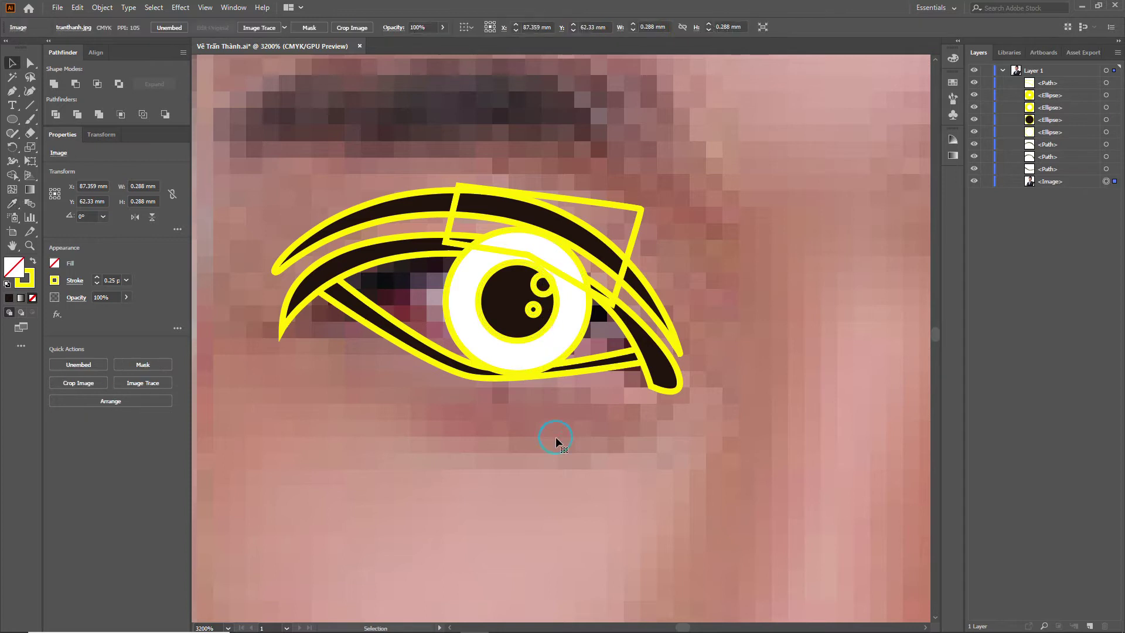
{"action": "left_click", "coordinate": [468, 275]}
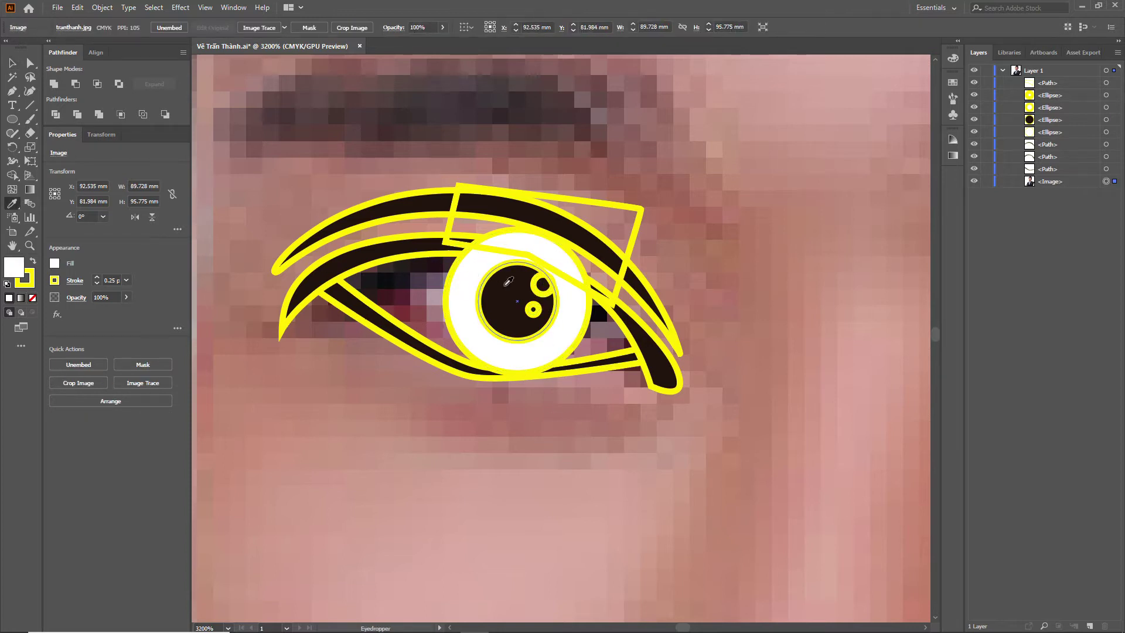
{"action": "left_click", "coordinate": [540, 284], "text": "alt"}
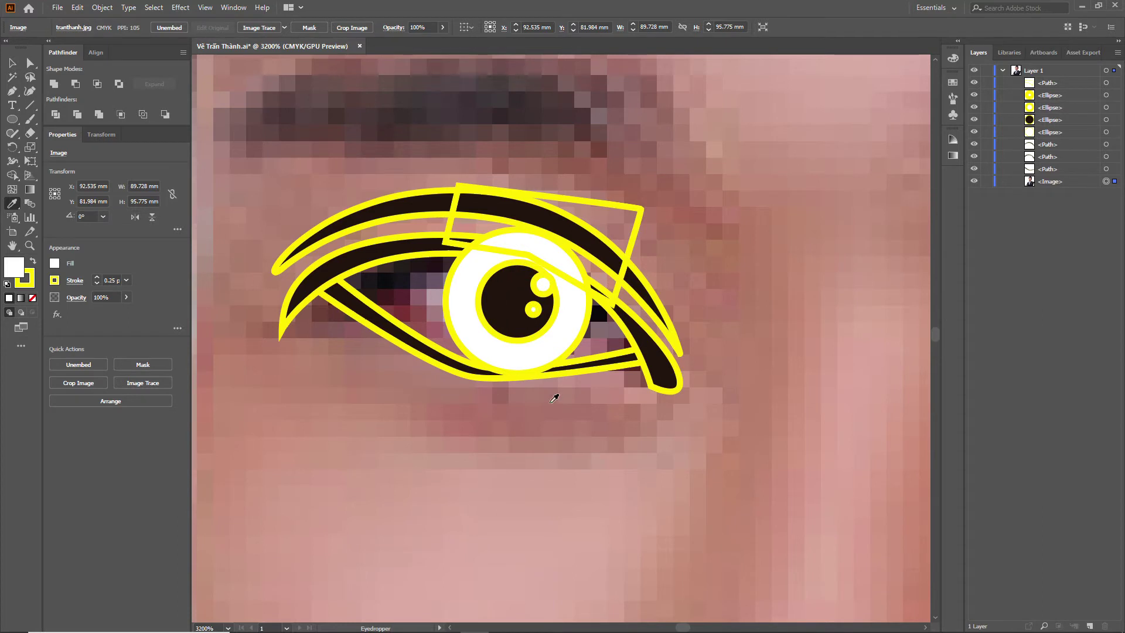
{"action": "key", "text": "v"}
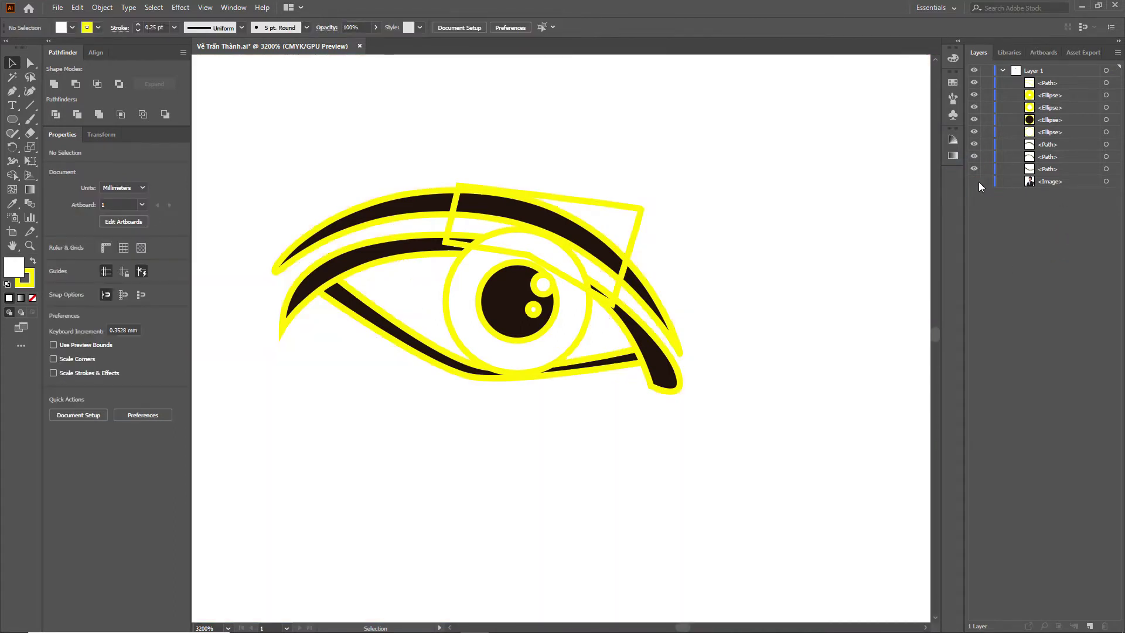
{"action": "left_click", "coordinate": [973, 180]}
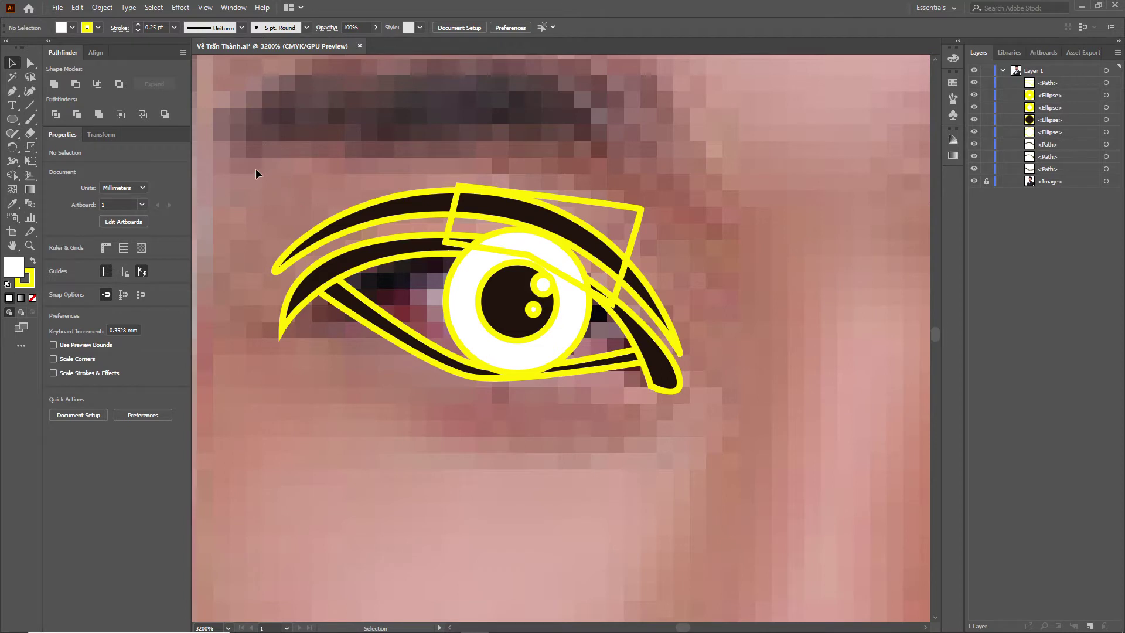
{"action": "key", "text": "ctrl+a"}
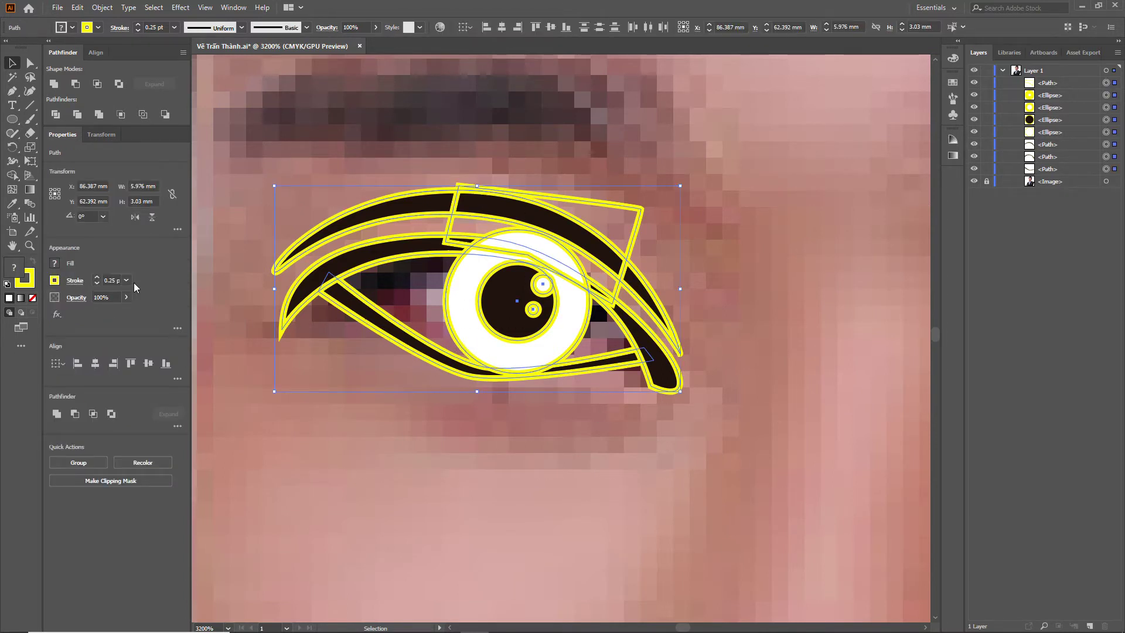
{"action": "left_click", "coordinate": [54, 281]}
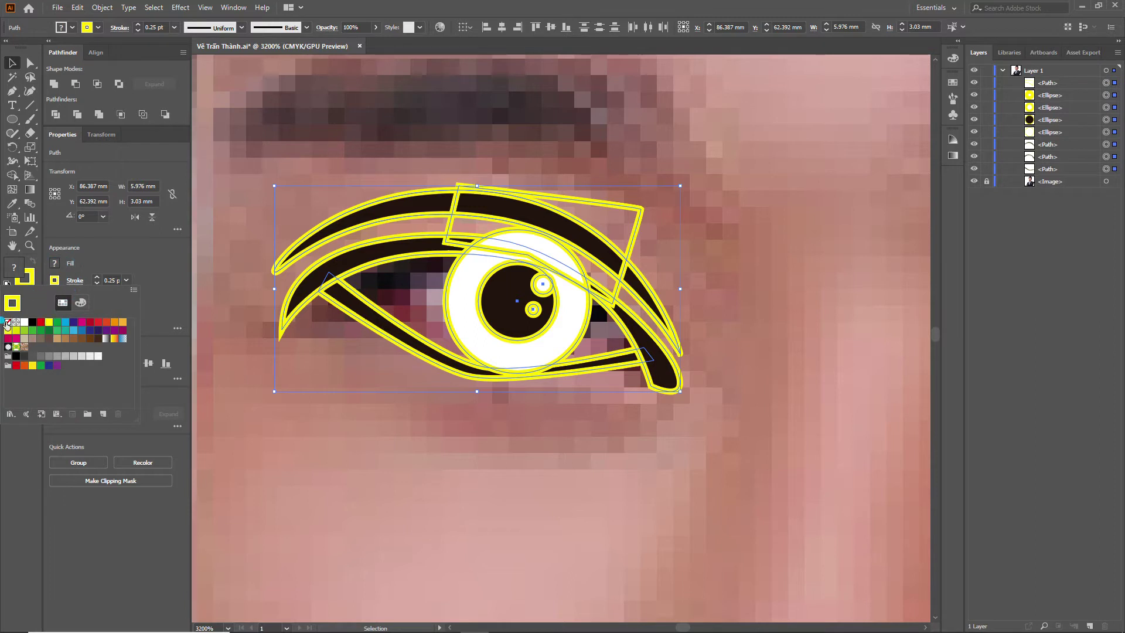
{"action": "left_click", "coordinate": [7, 322]}
{"action": "left_click", "coordinate": [334, 458]}
{"action": "left_click", "coordinate": [449, 430]}
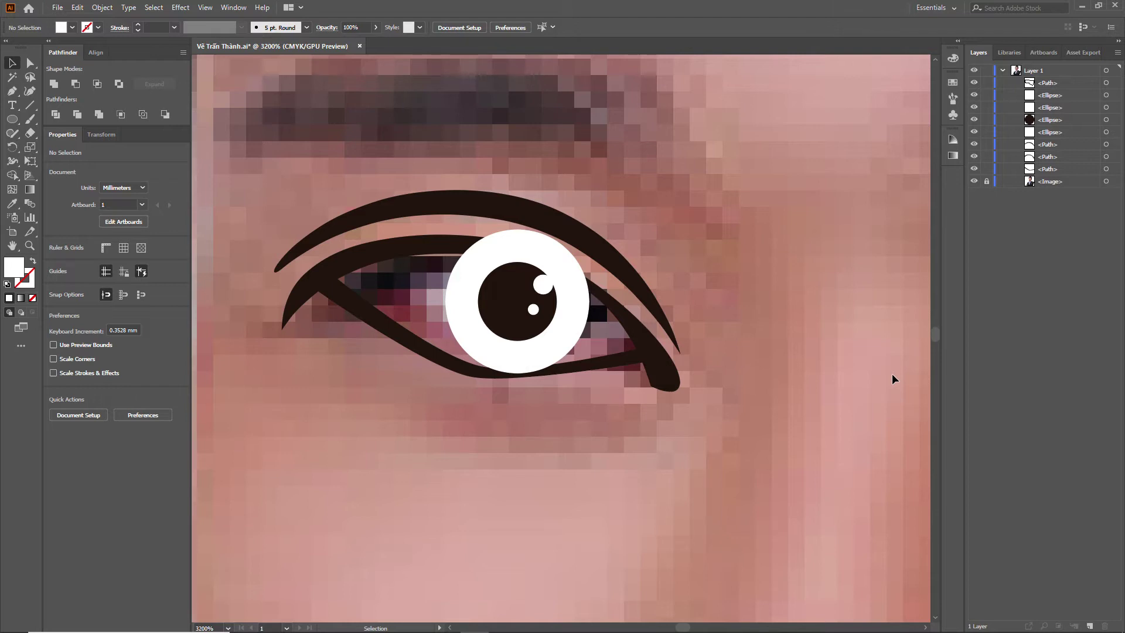
{"action": "key", "text": "ctrl+z"}
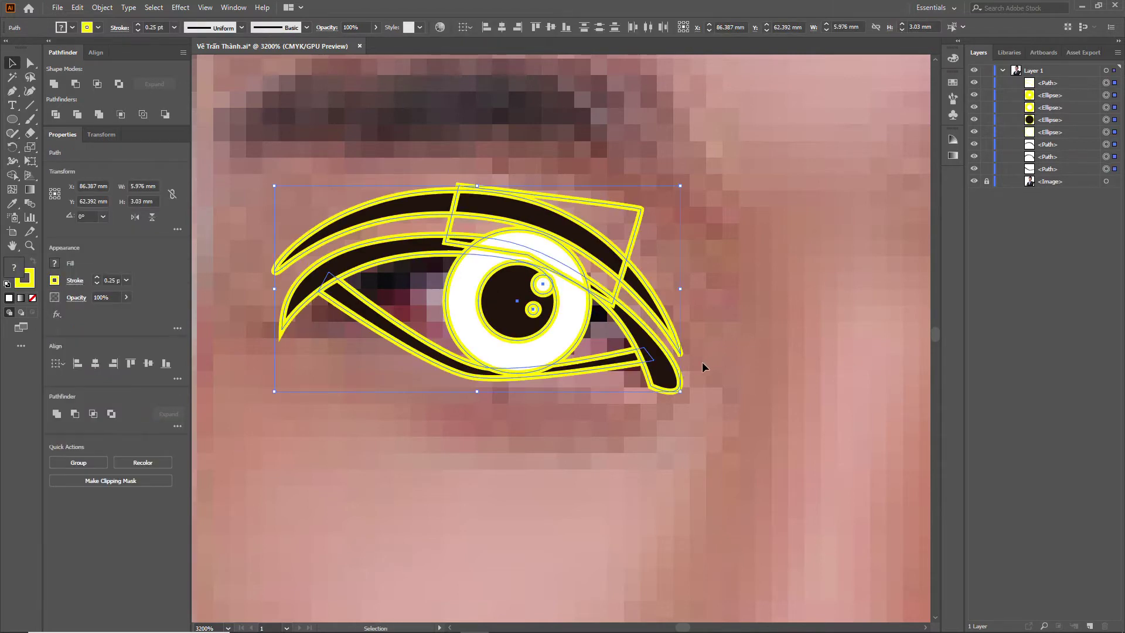
Step: Select the eye ellipse and upper-lid rectangle, try Minus Front, then undo it
{"action": "left_click", "coordinate": [765, 319]}
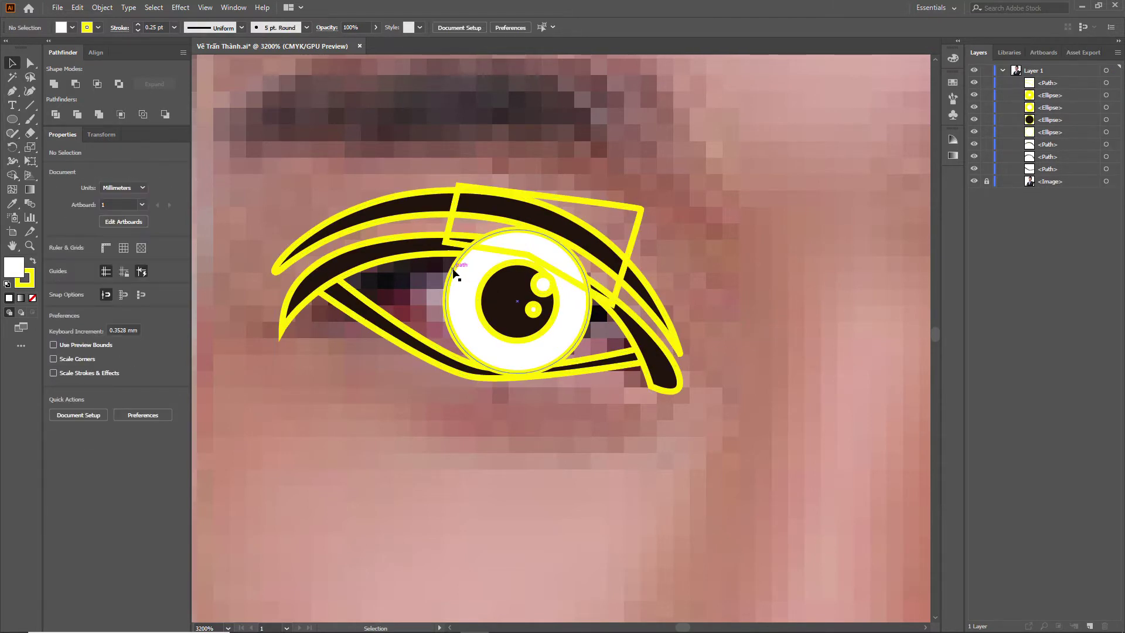
{"action": "left_click", "coordinate": [583, 324]}
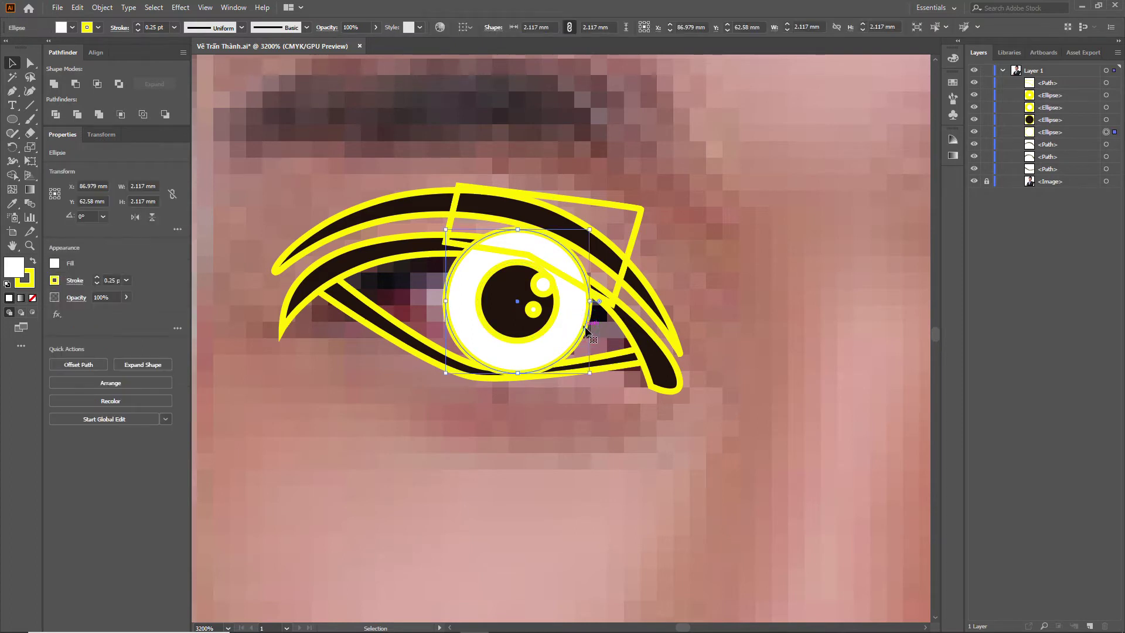
{"action": "left_click", "coordinate": [632, 245]}
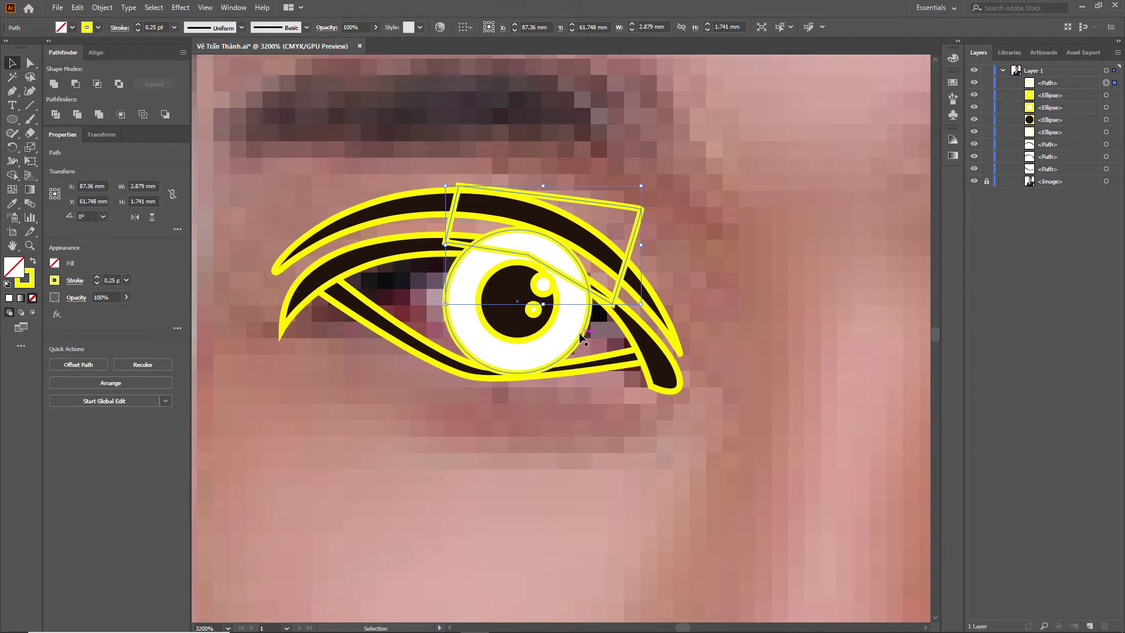
{"action": "left_click", "coordinate": [631, 239], "text": "shift"}
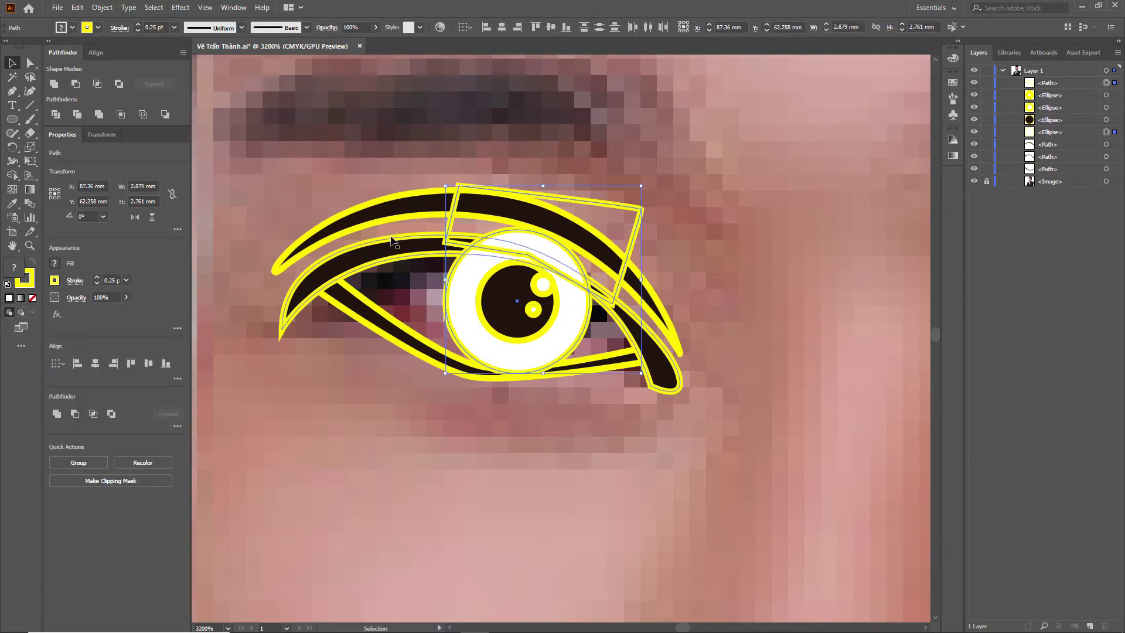
{"action": "left_click", "coordinate": [75, 85]}
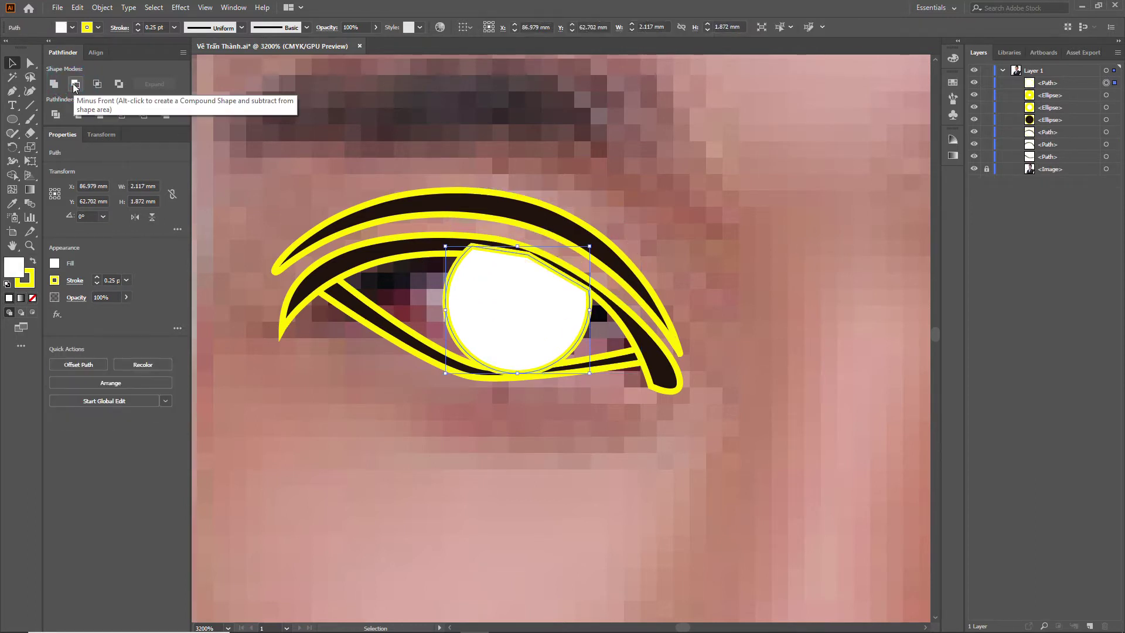
{"action": "key", "text": "ctrl+z"}
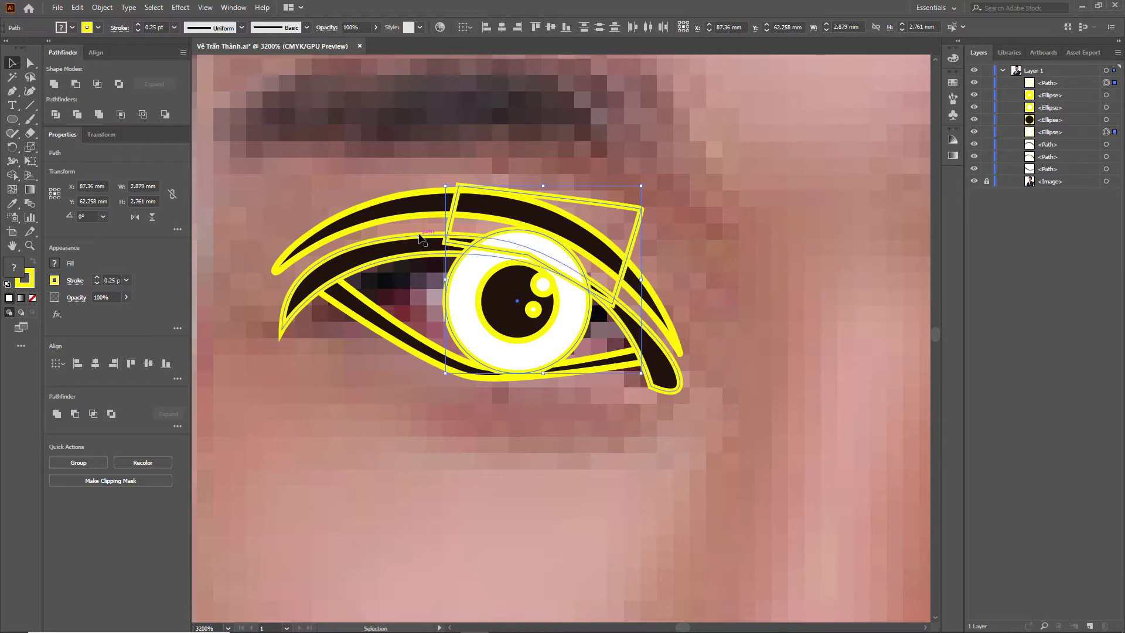
Step: Cut the rectangle off the eye white with Minus Front and send it behind the iris
{"action": "left_click", "coordinate": [593, 323]}
{"action": "left_click", "coordinate": [584, 325]}
{"action": "left_click", "coordinate": [635, 244], "text": "shift"}
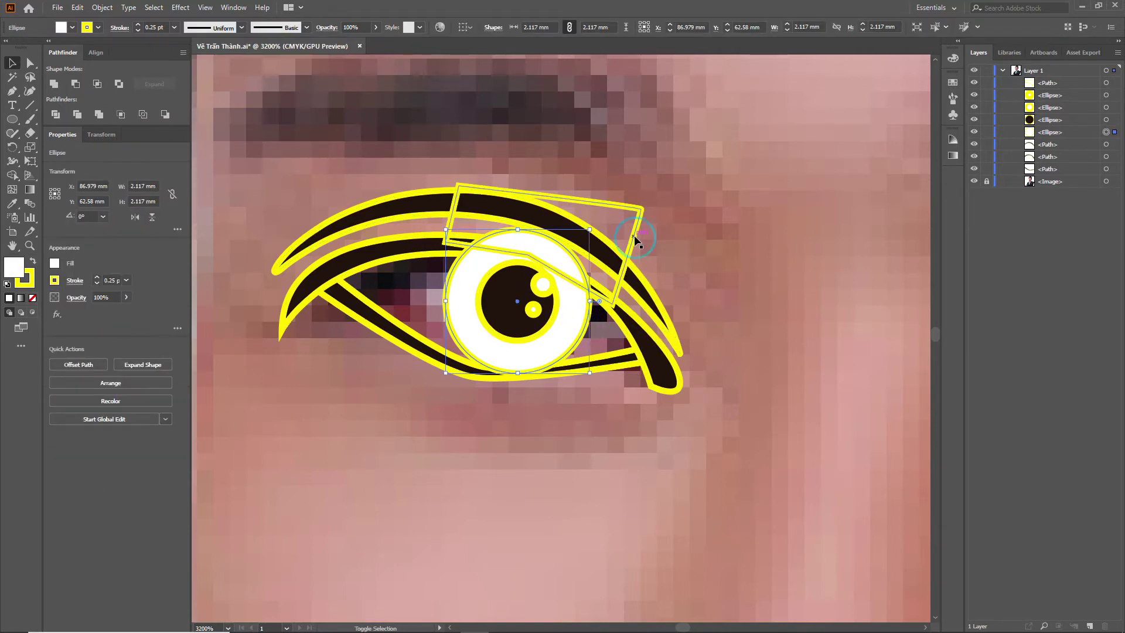
{"action": "left_click", "coordinate": [75, 84]}
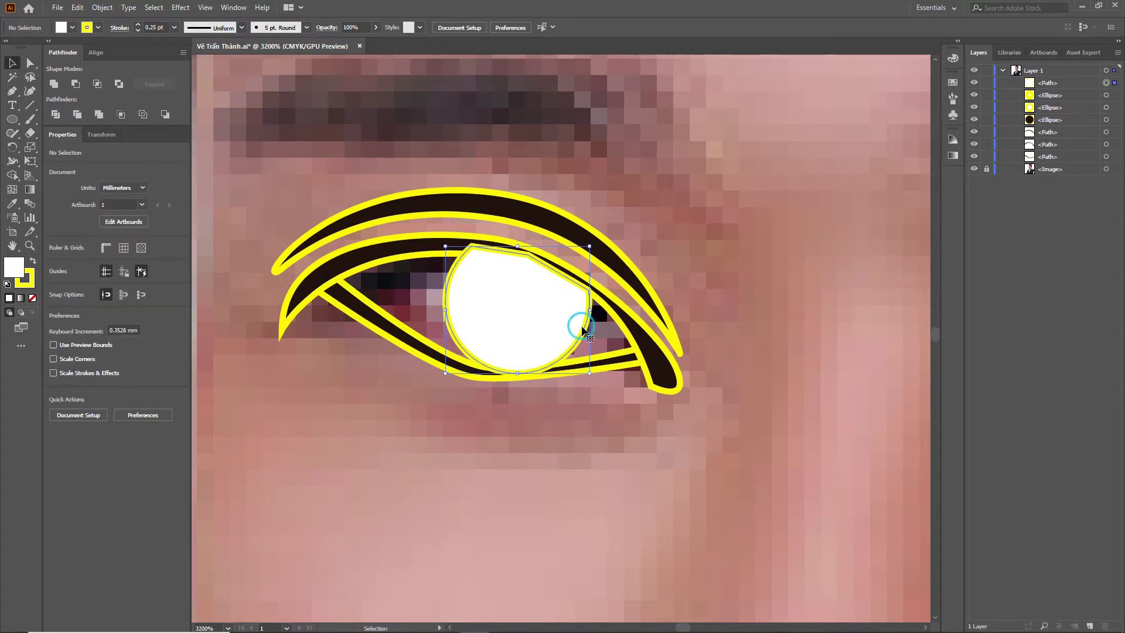
{"action": "key", "text": "a"}
{"action": "key", "text": "ctrl+bracketleft"}
{"action": "key", "text": "ctrl+bracketleft"}
{"action": "key", "text": "ctrl+bracketleft"}
{"action": "key", "text": "ctrl+bracketleft"}
{"action": "key", "text": "ctrl+bracketleft"}
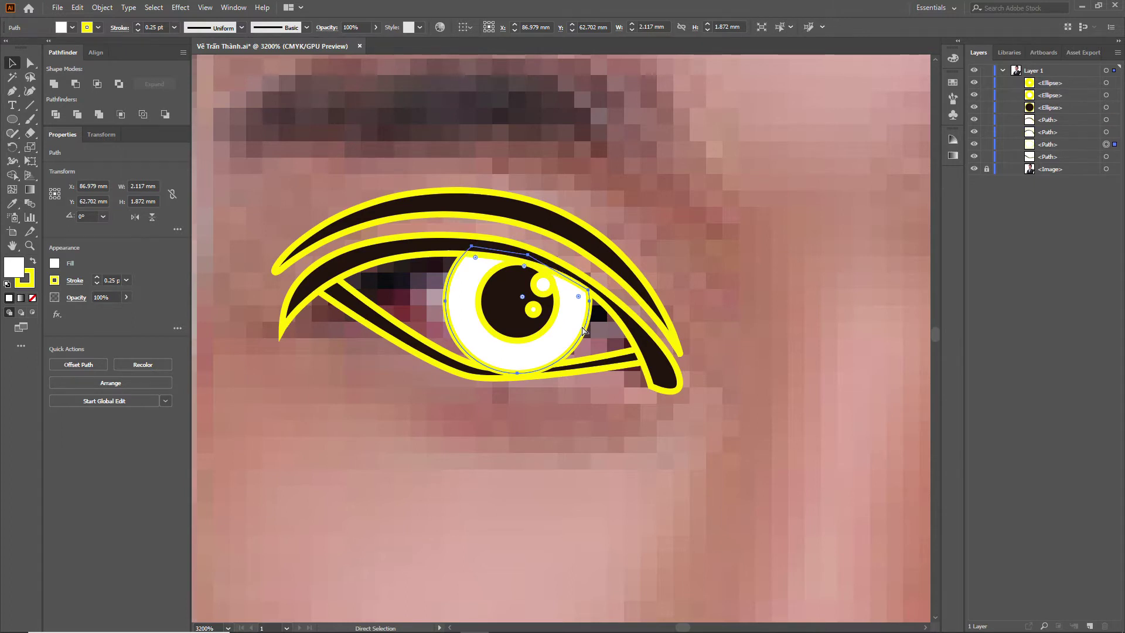
{"action": "left_click", "coordinate": [755, 321]}
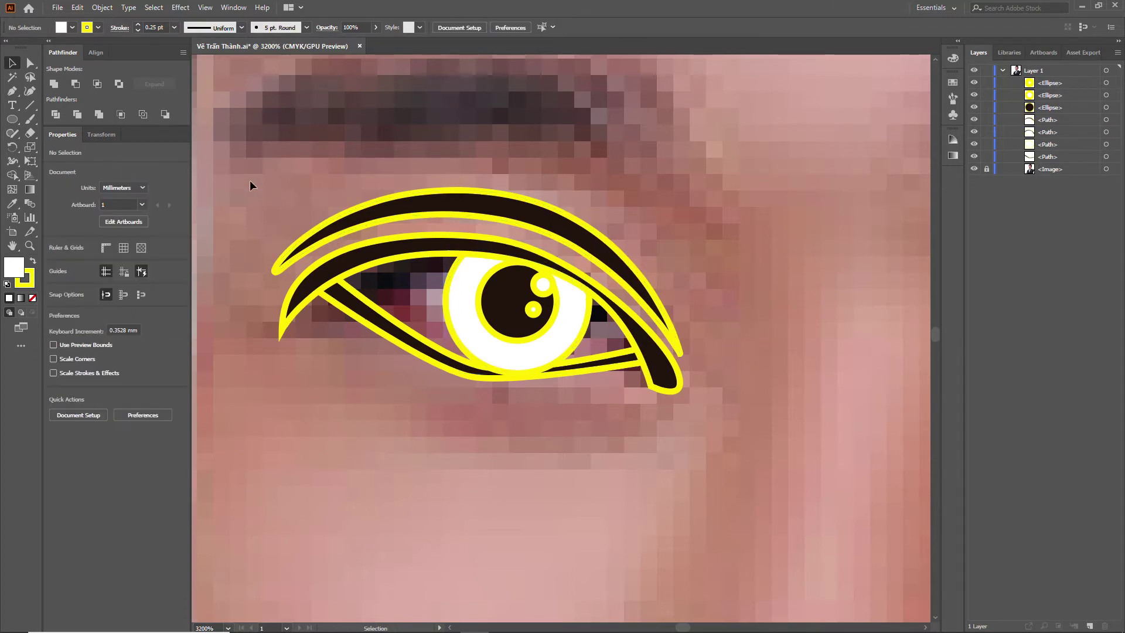
{"action": "key", "text": "ctrl+a"}
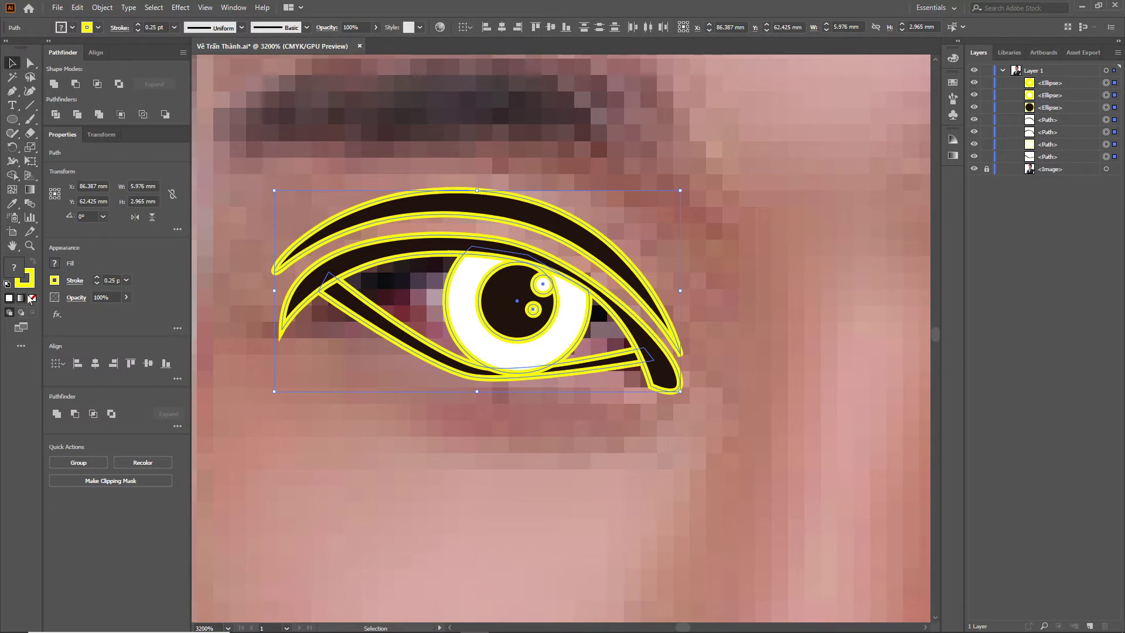
Step: Set the stroke to None on all eye shapes, then deselect and zoom to check
{"action": "left_click", "coordinate": [54, 281]}
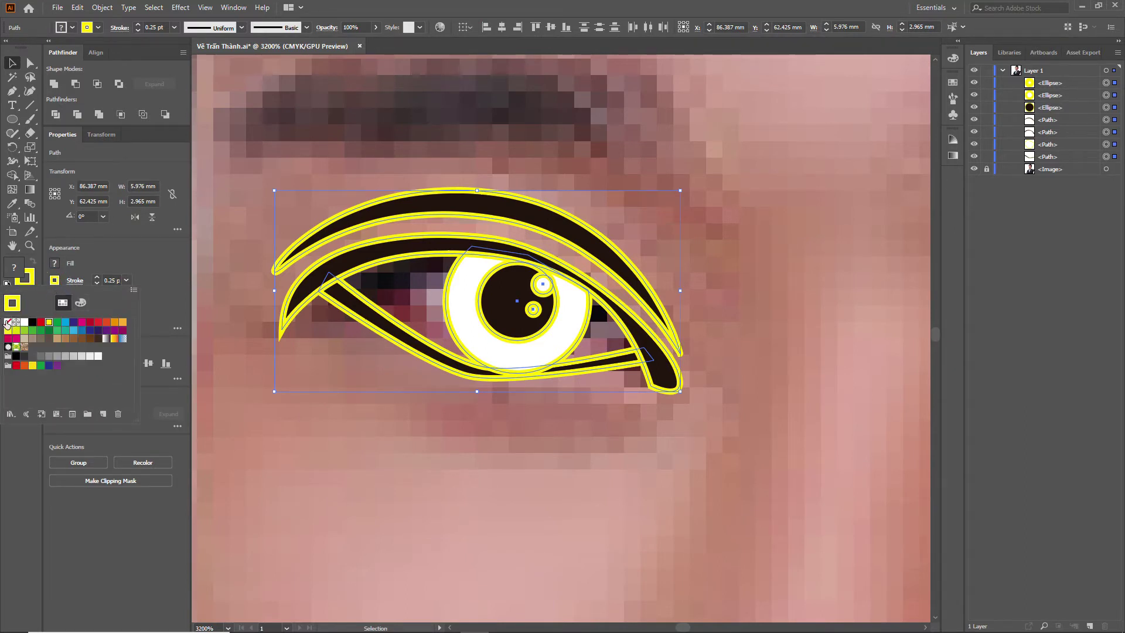
{"action": "left_click", "coordinate": [19, 323]}
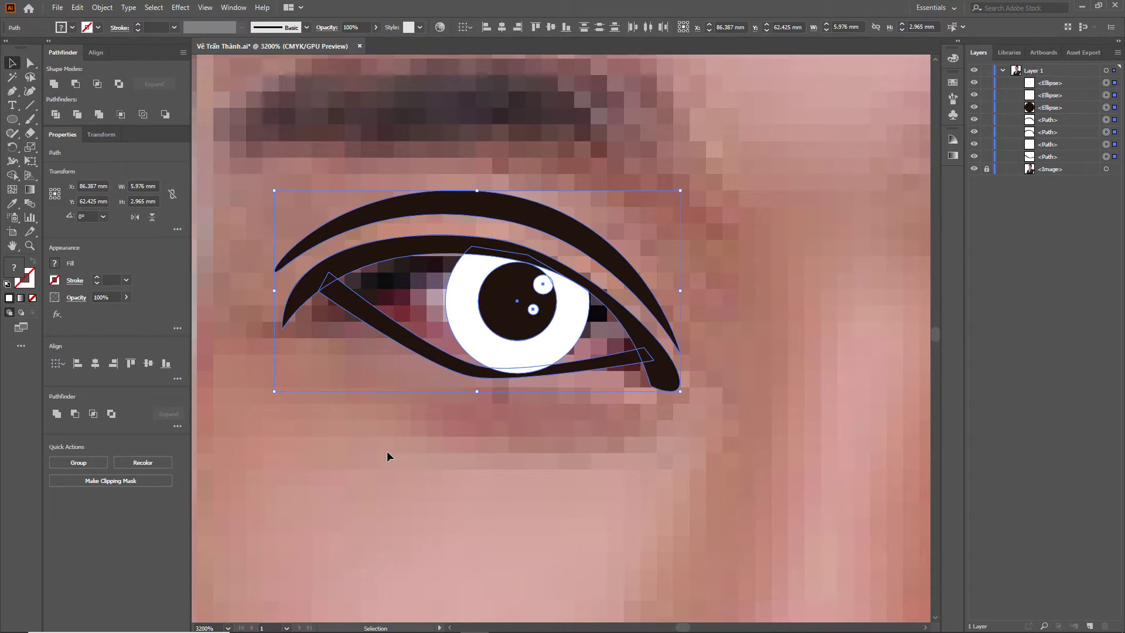
{"action": "left_click", "coordinate": [578, 452]}
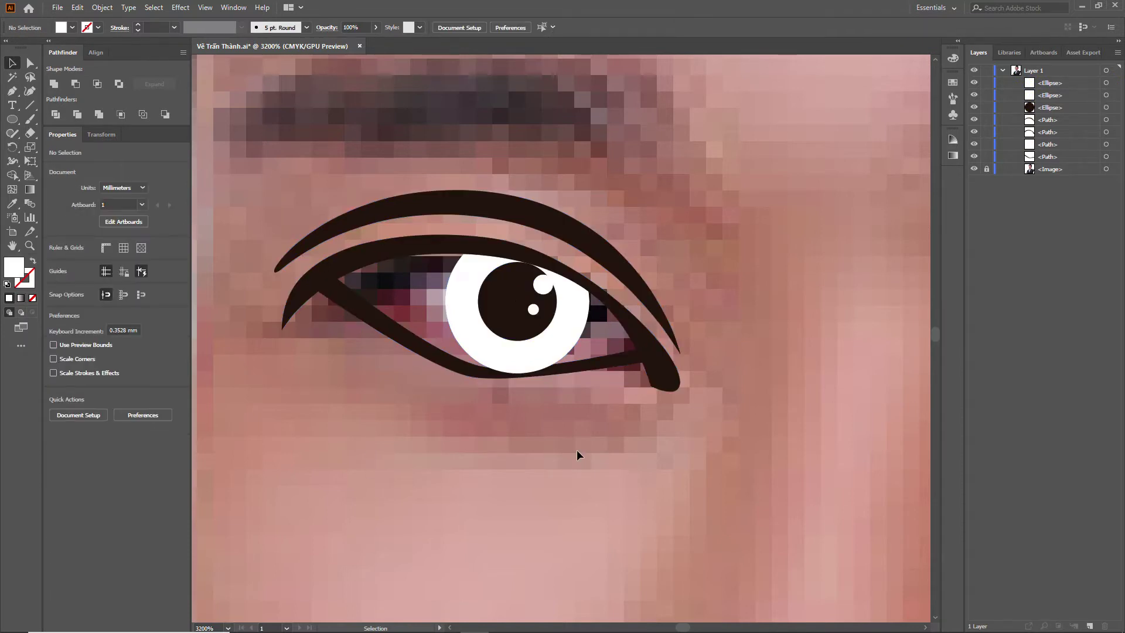
{"action": "scroll", "coordinate": [542, 381], "scroll_direction": "down", "scroll_amount": 2}
{"action": "scroll", "coordinate": [546, 380], "scroll_direction": "down", "scroll_amount": 2}
{"action": "scroll", "coordinate": [547, 385], "scroll_direction": "down", "scroll_amount": 1}
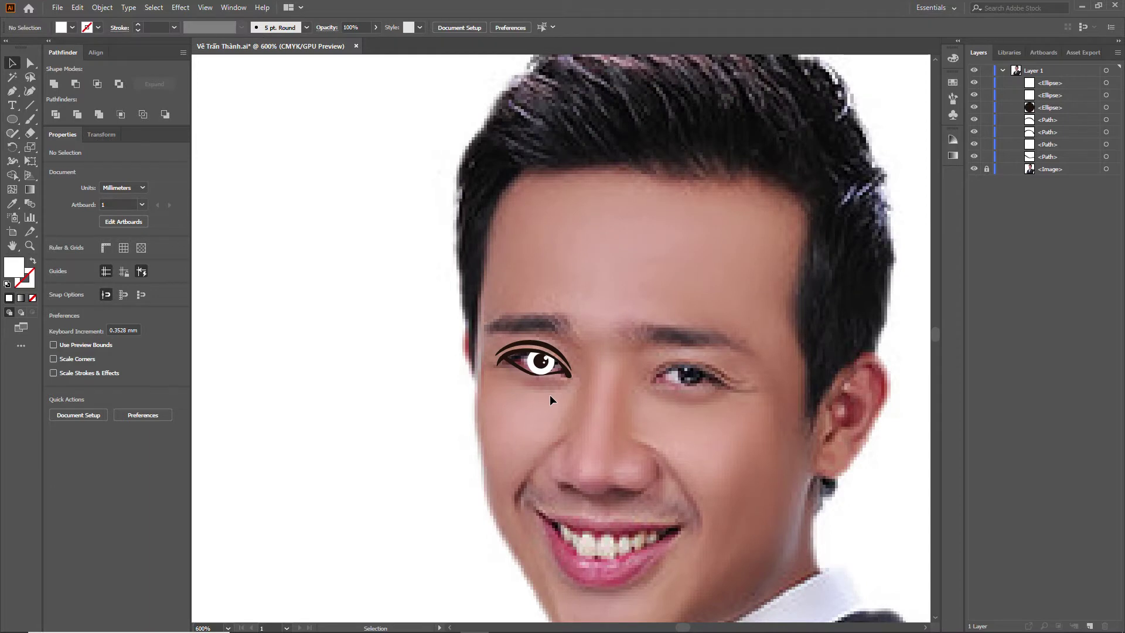
{"action": "scroll", "coordinate": [521, 382], "scroll_direction": "up", "scroll_amount": 2}
{"action": "scroll", "coordinate": [557, 372], "scroll_direction": "up", "scroll_amount": 1}
{"action": "scroll", "coordinate": [567, 367], "scroll_direction": "up", "scroll_amount": 1}
{"action": "scroll", "coordinate": [566, 366], "scroll_direction": "down", "scroll_amount": 1}
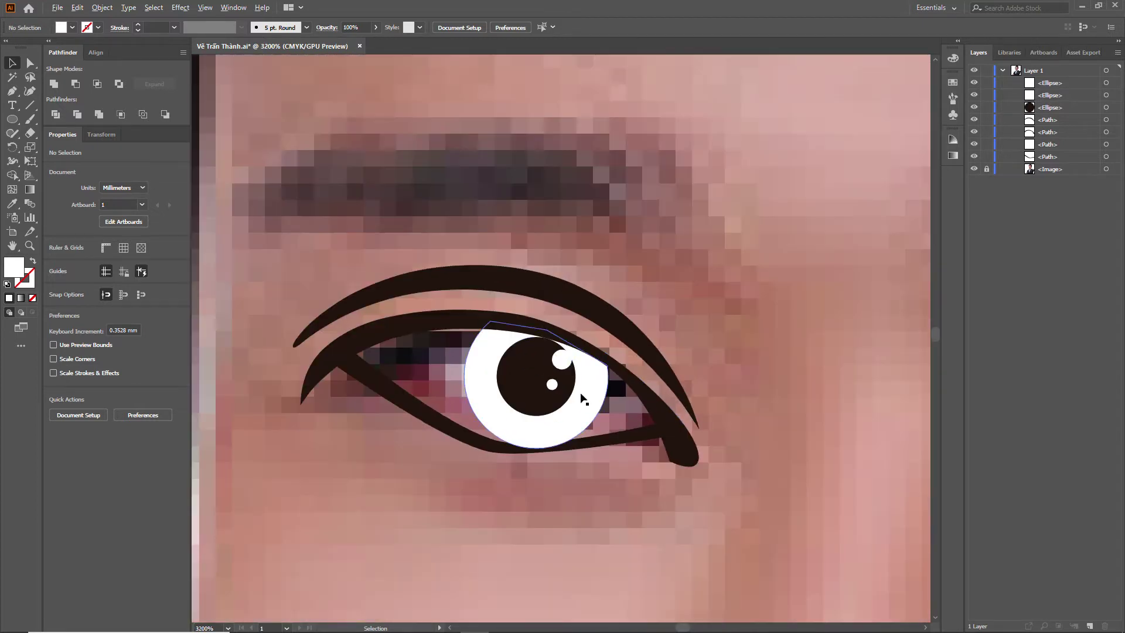
Step: Apply a linear white-to-black gradient to the eye white, with the white stop at 0%
{"action": "left_click", "coordinate": [543, 431]}
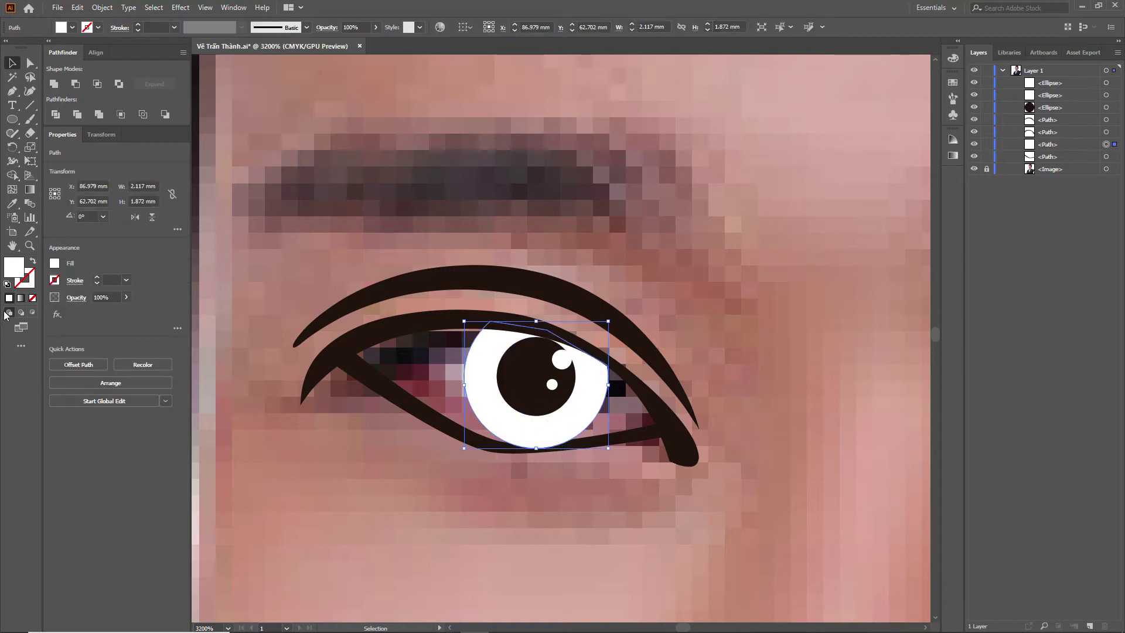
{"action": "left_click", "coordinate": [29, 190]}
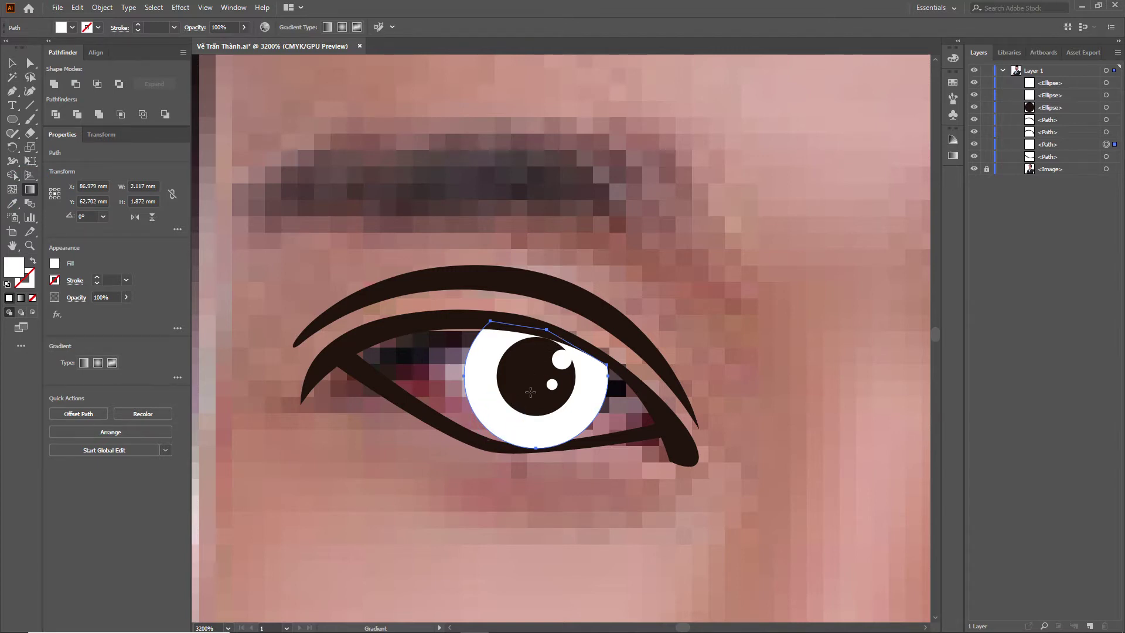
{"action": "left_click", "coordinate": [53, 279]}
{"action": "key", "text": "Escape"}
{"action": "left_click", "coordinate": [544, 413]}
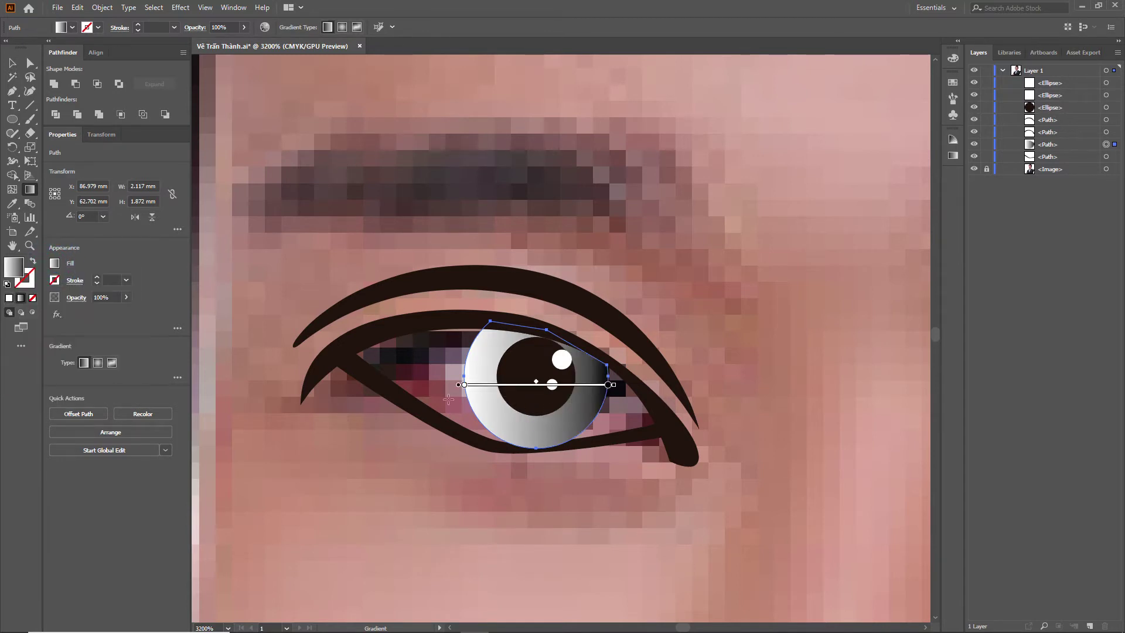
{"action": "left_click_drag", "start_coordinate": [464, 385], "coordinate": [483, 384]}
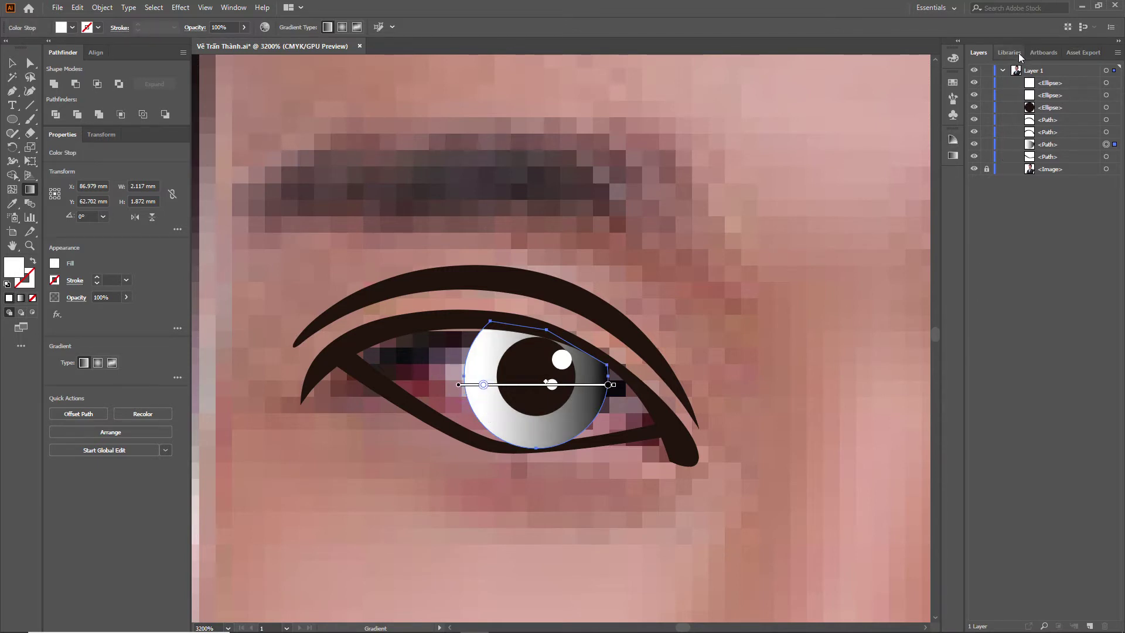
{"action": "left_click", "coordinate": [957, 40]}
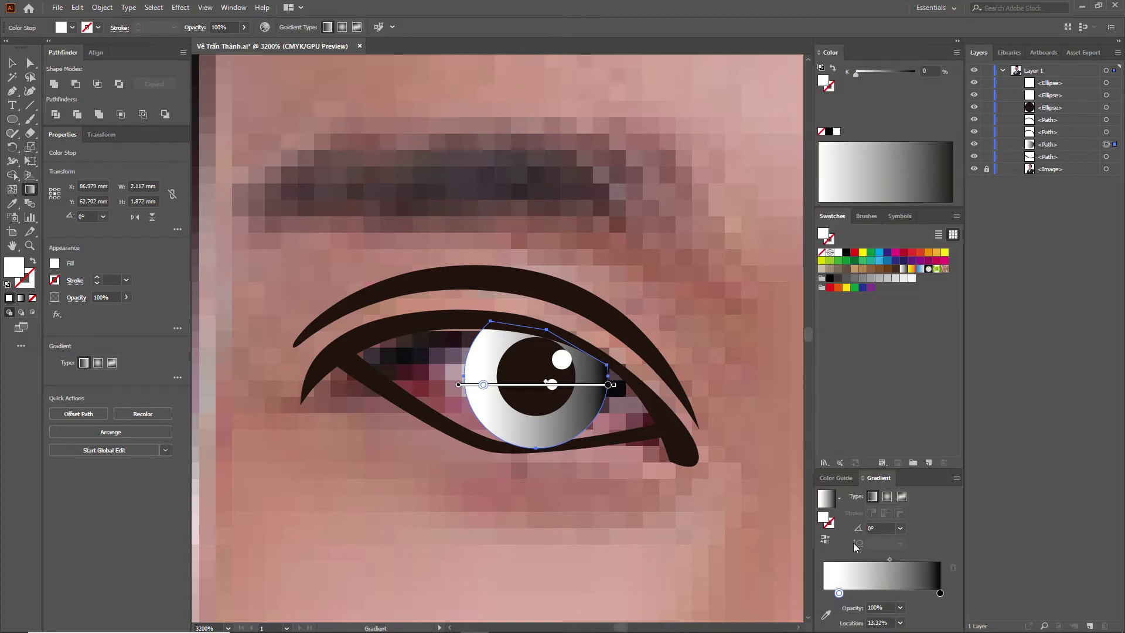
{"action": "left_click_drag", "start_coordinate": [838, 593], "coordinate": [824, 593]}
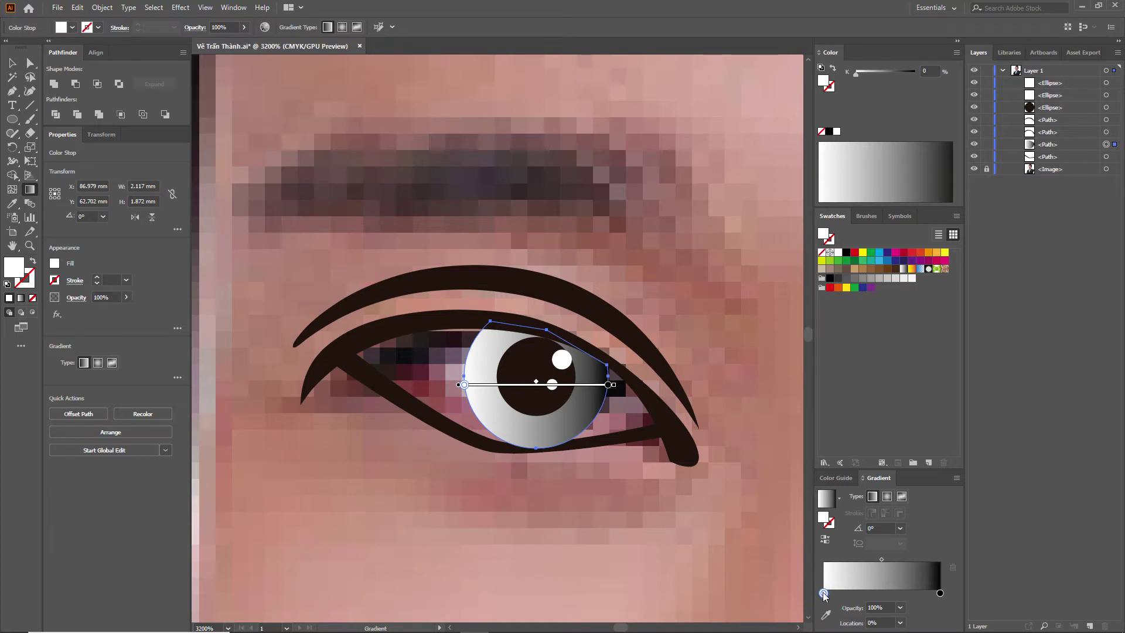
Step: Make the left gradient stop teal (C80 M10 Y45 K0) at 70% opacity
{"action": "double_click", "coordinate": [823, 593]}
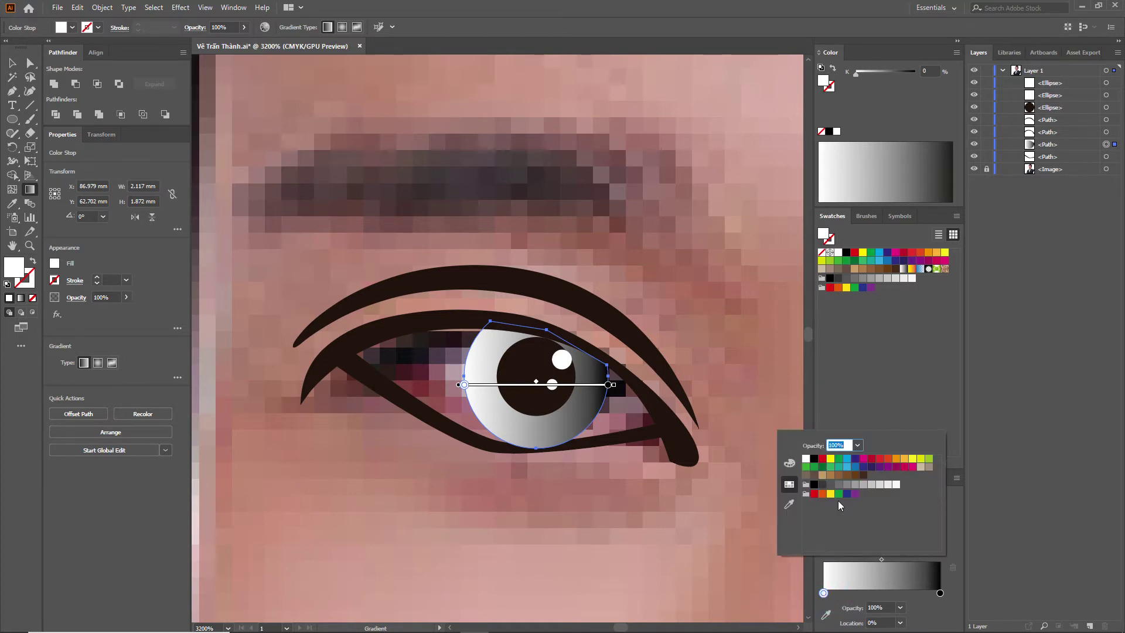
{"action": "left_click", "coordinate": [840, 467]}
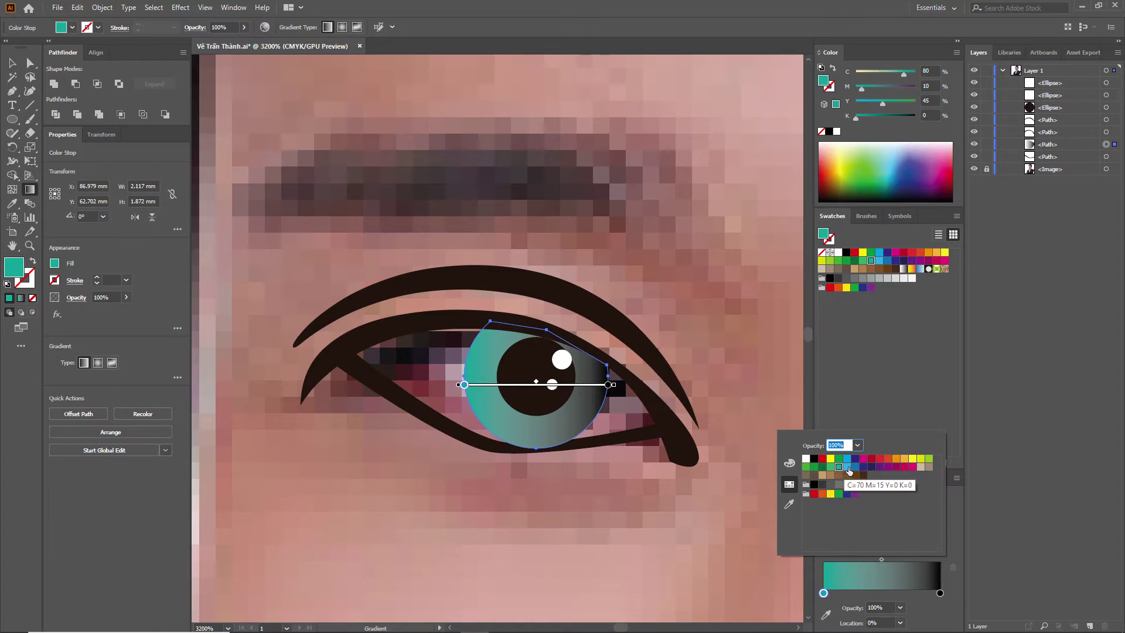
{"action": "left_click", "coordinate": [848, 469]}
{"action": "left_click", "coordinate": [838, 467]}
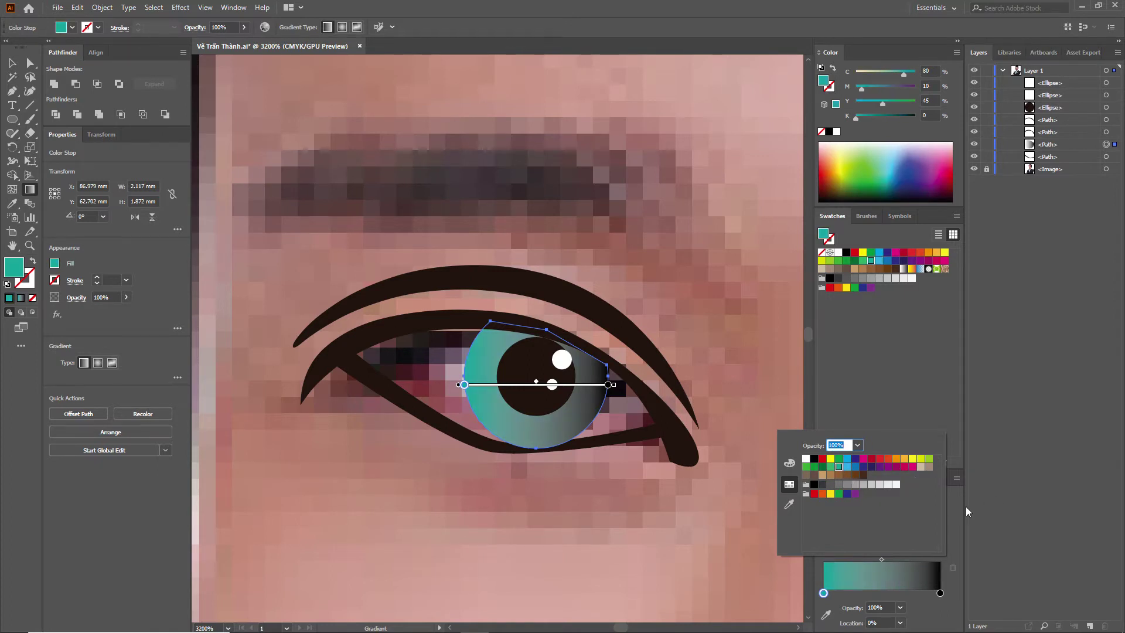
{"action": "left_click", "coordinate": [986, 509]}
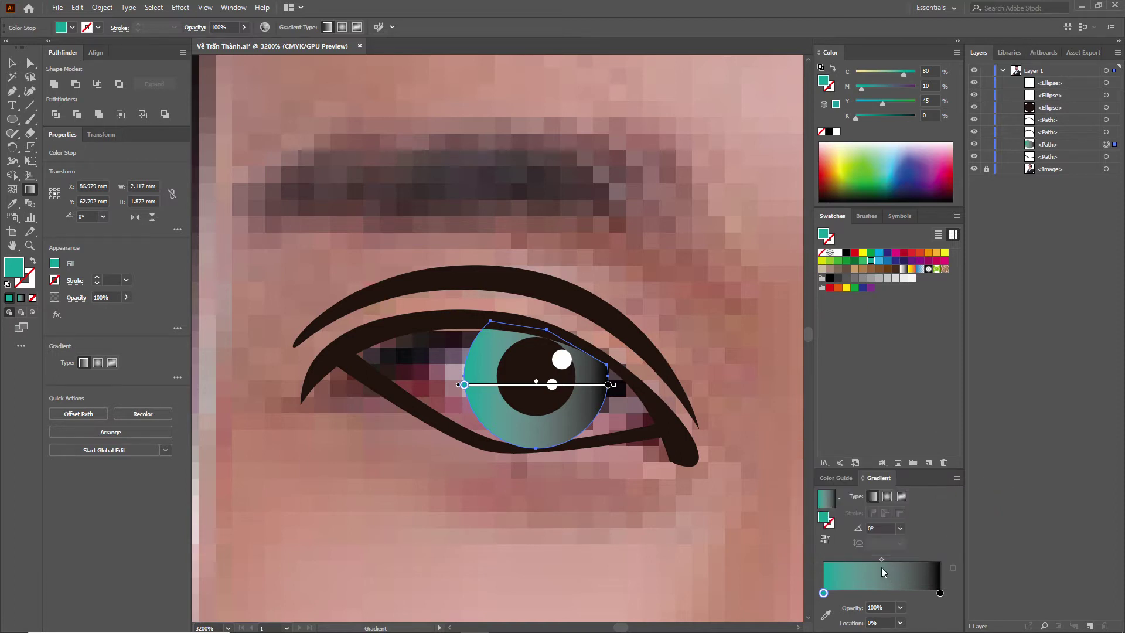
{"action": "left_click_drag", "start_coordinate": [875, 465], "coordinate": [872, 390]}
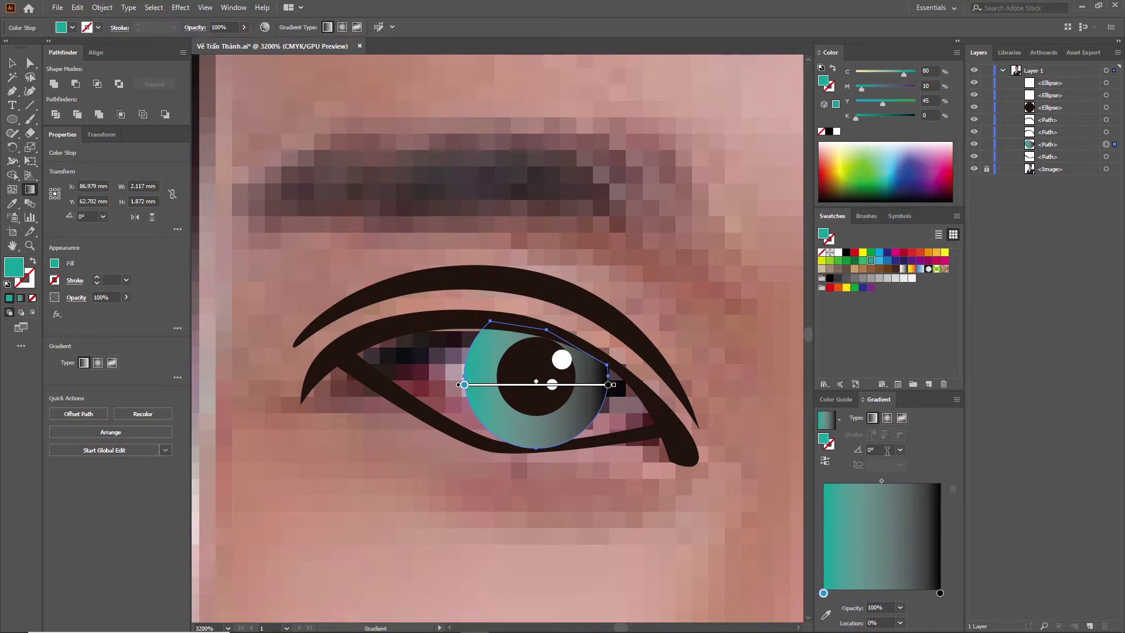
{"action": "left_click", "coordinate": [900, 607]}
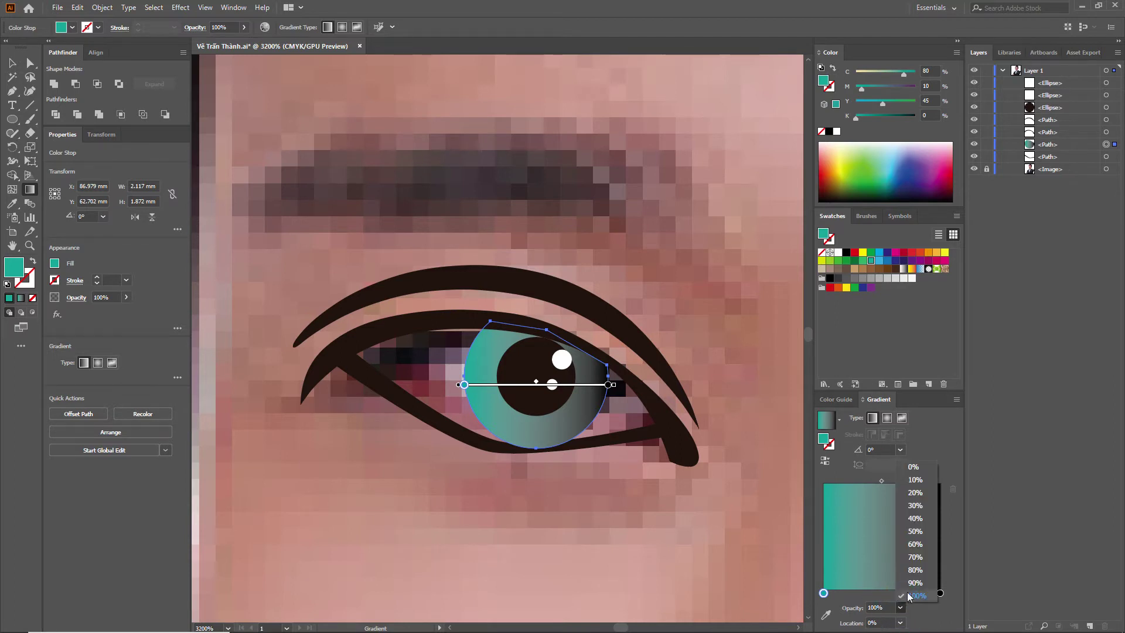
{"action": "left_click", "coordinate": [917, 572]}
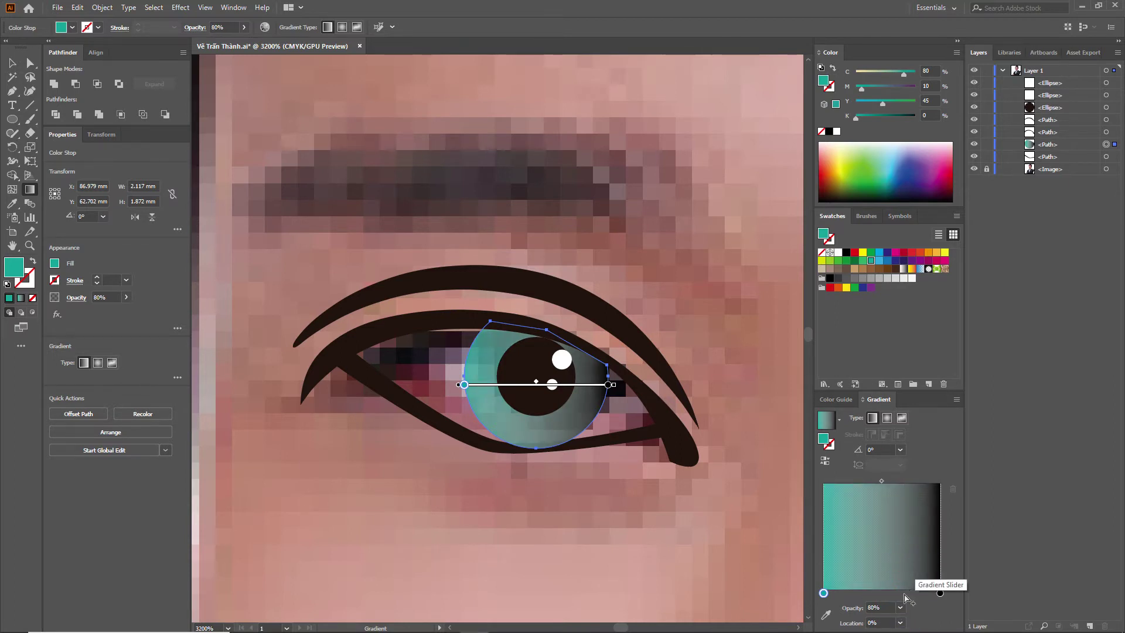
{"action": "left_click", "coordinate": [899, 608]}
{"action": "left_click", "coordinate": [914, 557]}
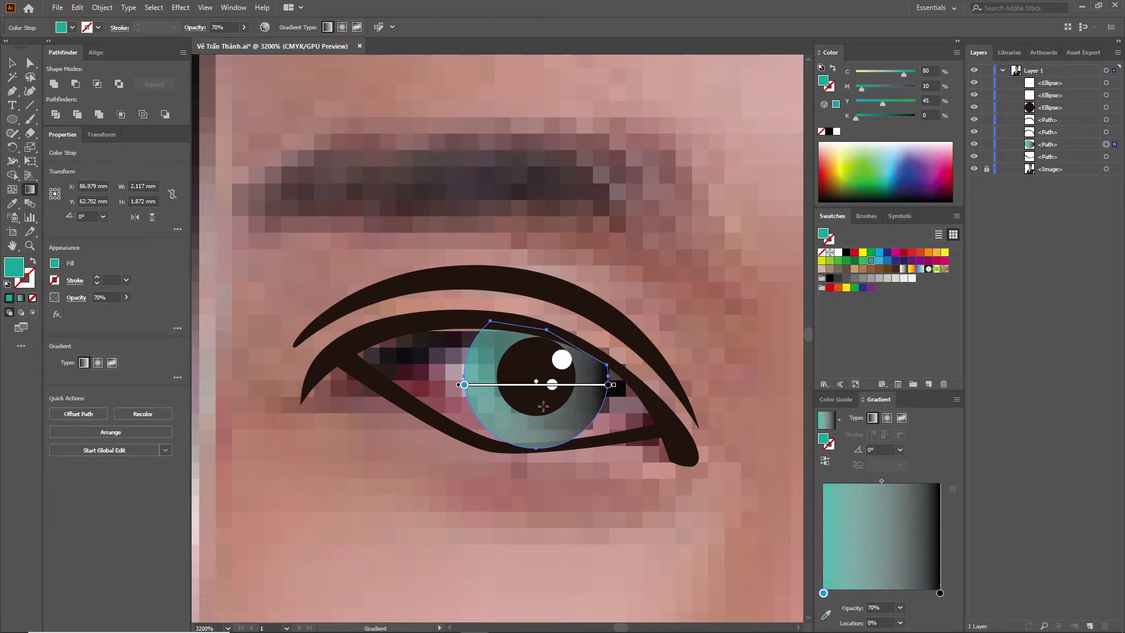
Step: Redraw the gradient diagonally across the iris at about 70°
{"action": "left_click_drag", "start_coordinate": [502, 423], "coordinate": [572, 326]}
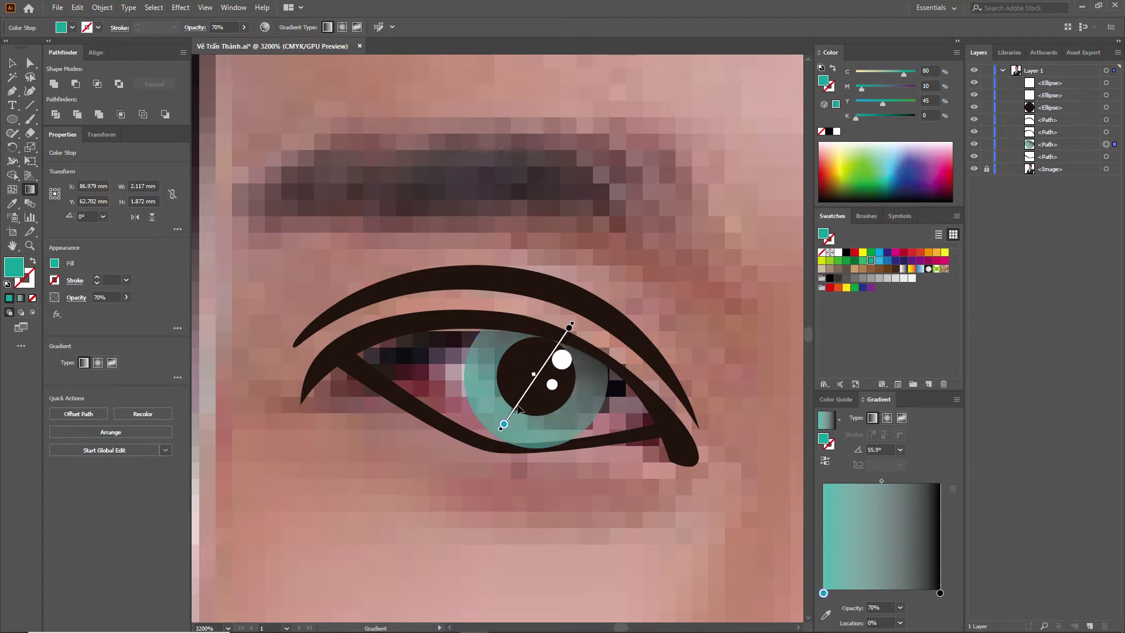
{"action": "left_click_drag", "start_coordinate": [511, 439], "coordinate": [555, 322]}
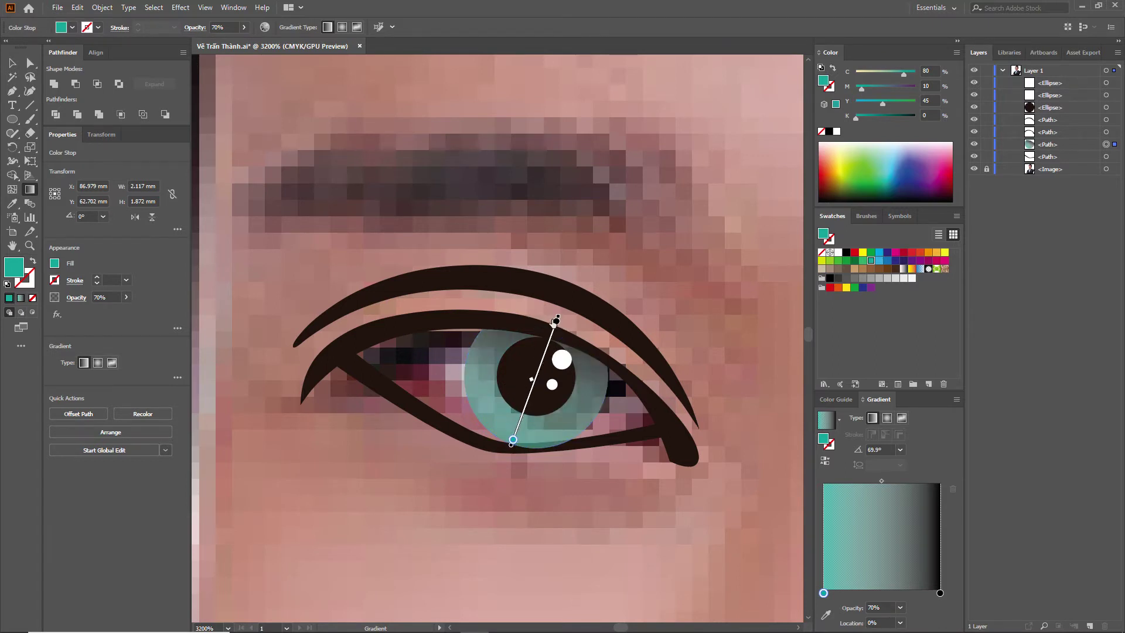
{"action": "left_click", "coordinate": [941, 593]}
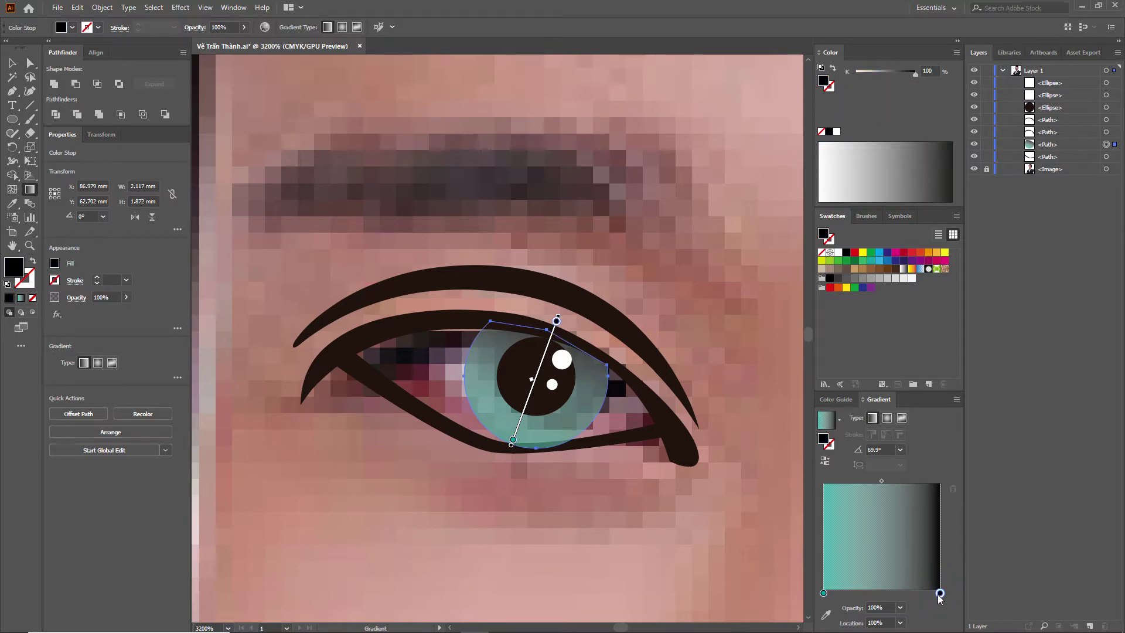
Step: Change the black gradient stop to dark brown and redraw the gradient shorter at about 76°
{"action": "double_click", "coordinate": [940, 593]}
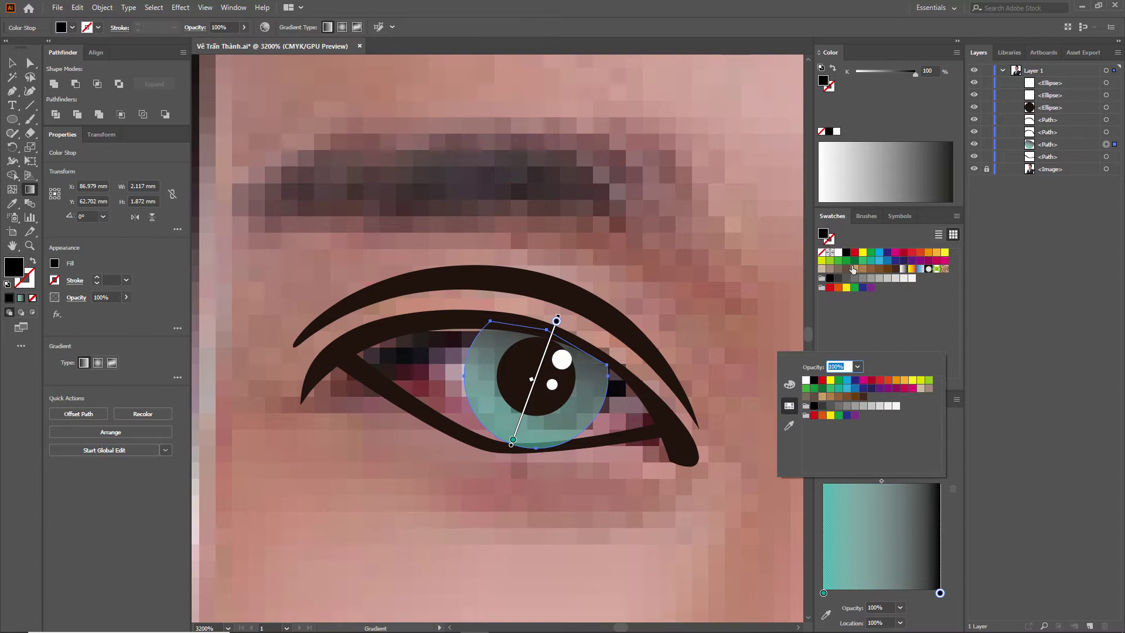
{"action": "left_click", "coordinate": [862, 396]}
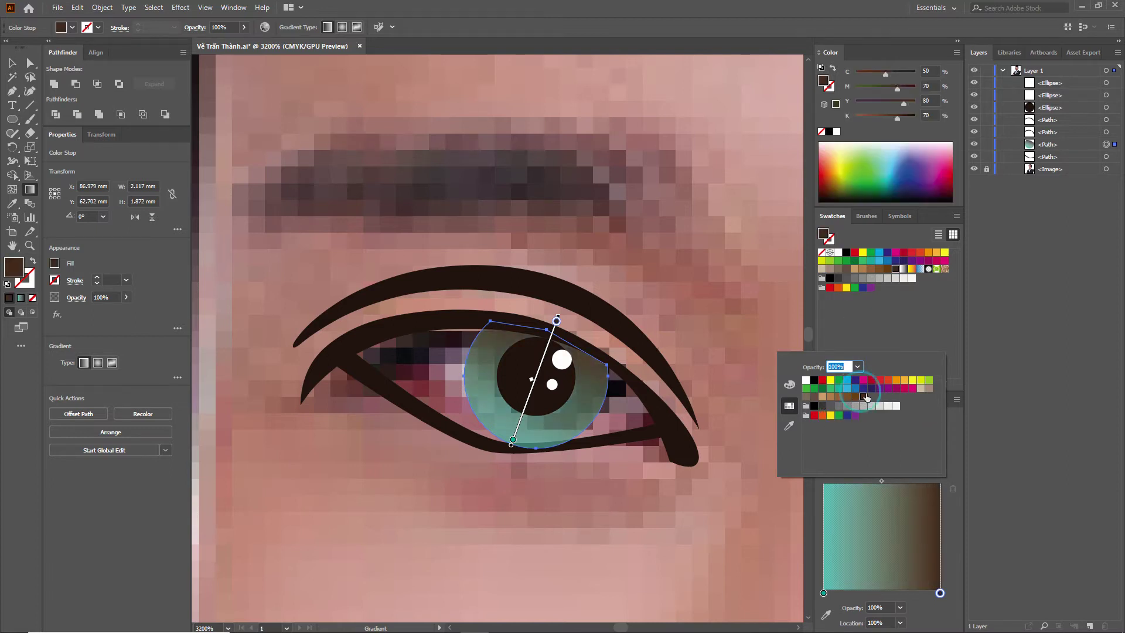
{"action": "left_click", "coordinate": [558, 322]}
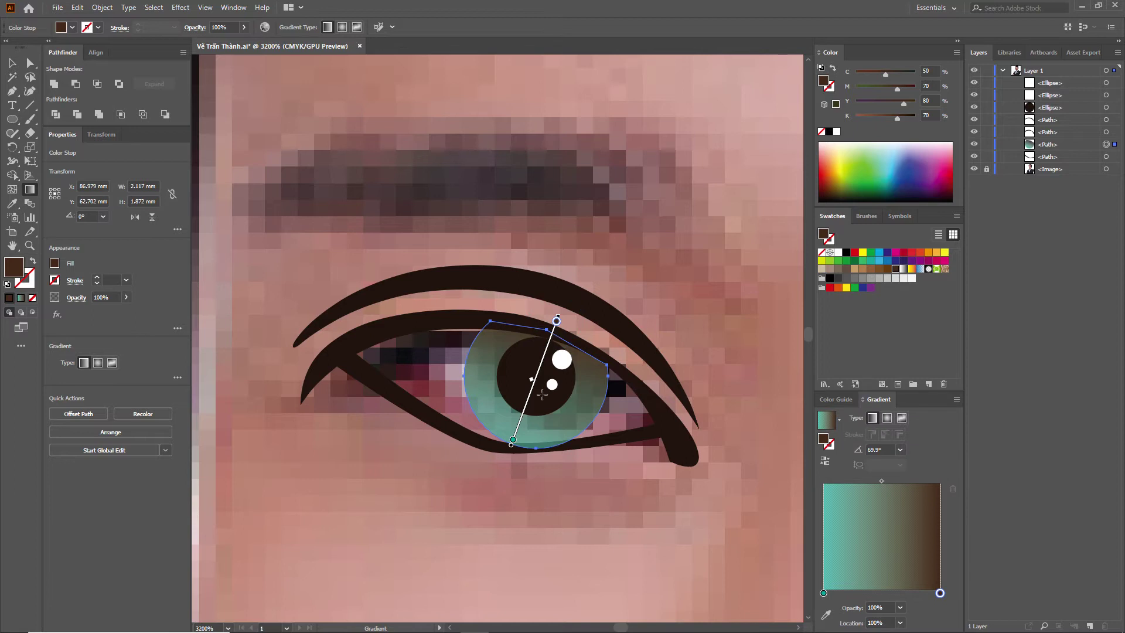
{"action": "mouse_move", "coordinate": [527, 433]}
{"action": "left_mouse_down"}
{"action": "mouse_move", "coordinate": [560, 359]}
{"action": "mouse_move", "coordinate": [540, 412]}
{"action": "left_mouse_up"}
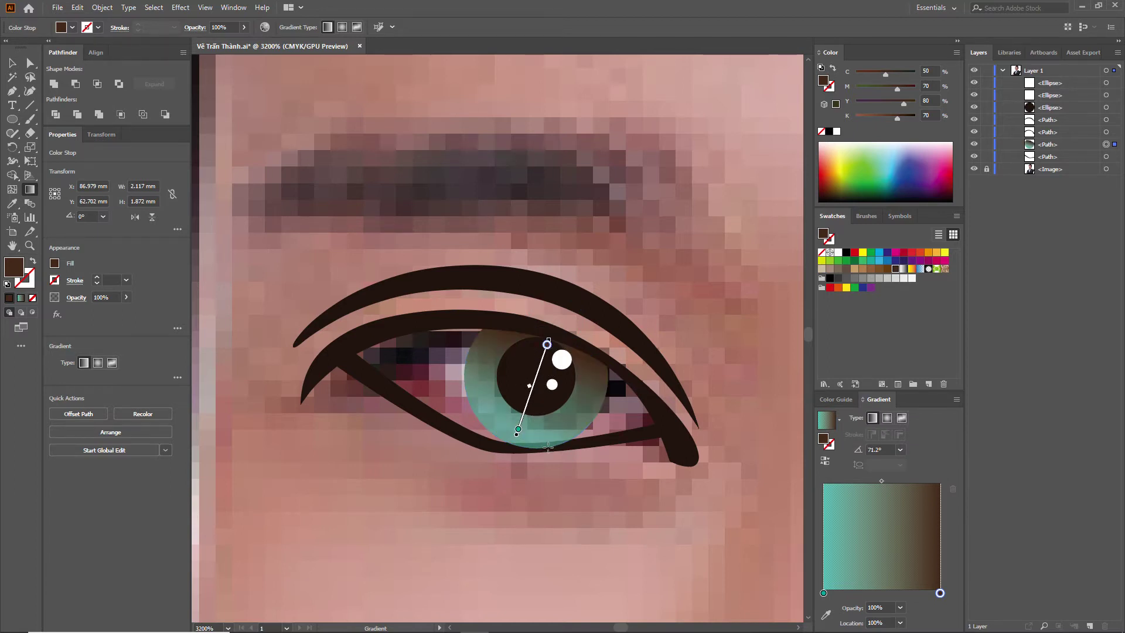
Step: Deselect, check the iris fill, and zoom out and back in to review the eye
{"action": "key", "text": "ctrl+shift+a"}
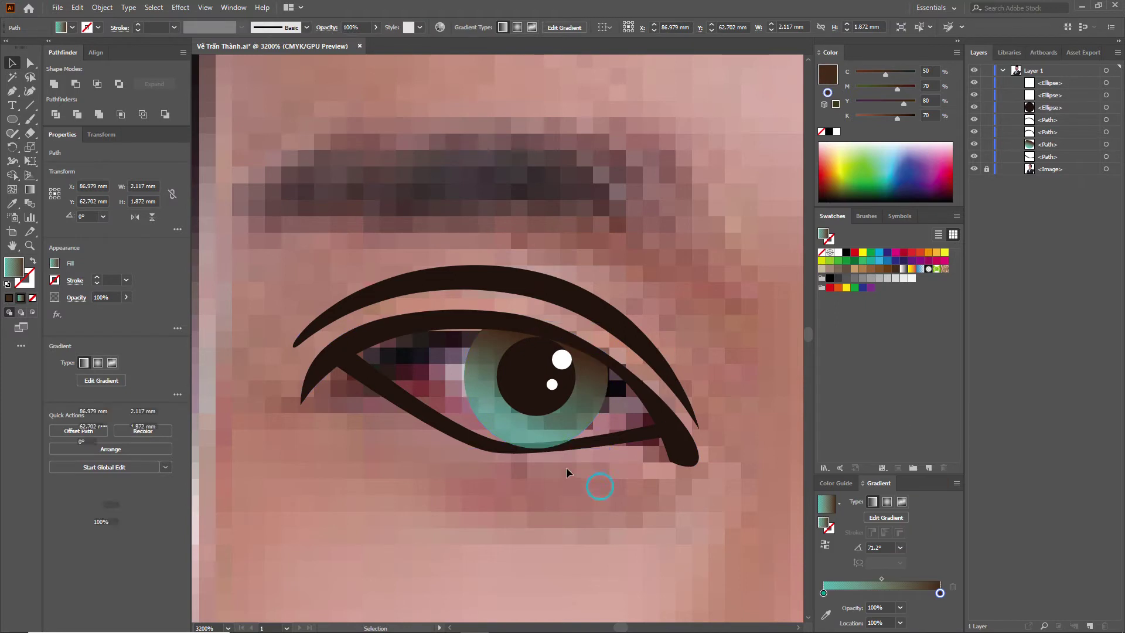
{"action": "key", "text": "v"}
{"action": "left_click", "coordinate": [570, 420]}
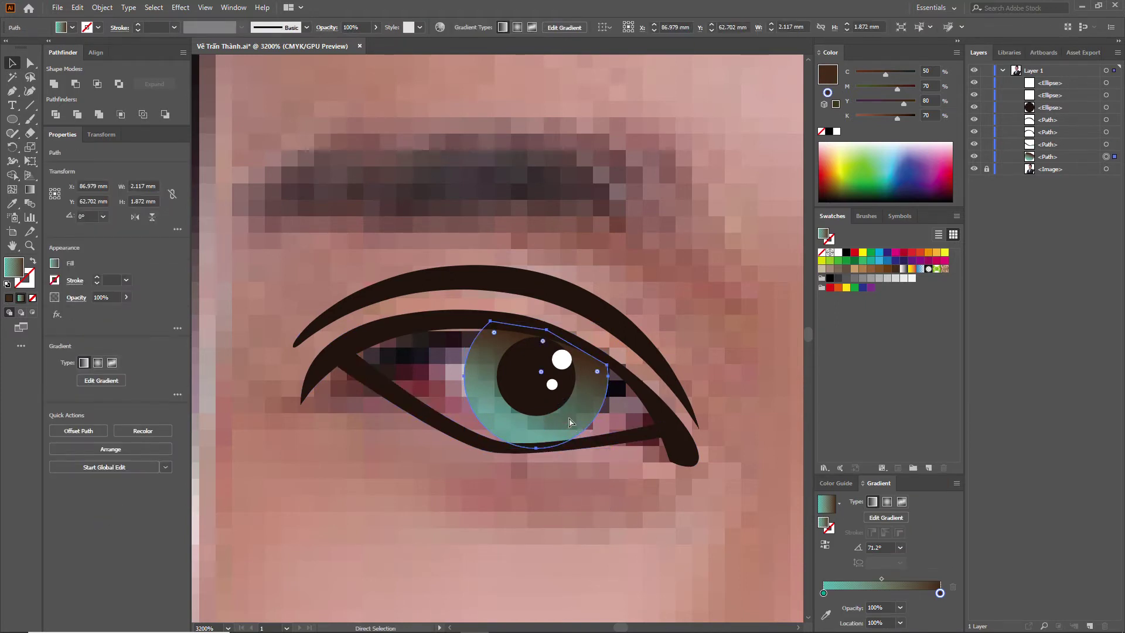
{"action": "left_click", "coordinate": [615, 506]}
{"action": "scroll", "coordinate": [624, 509], "scroll_direction": "down", "scroll_amount": 3}
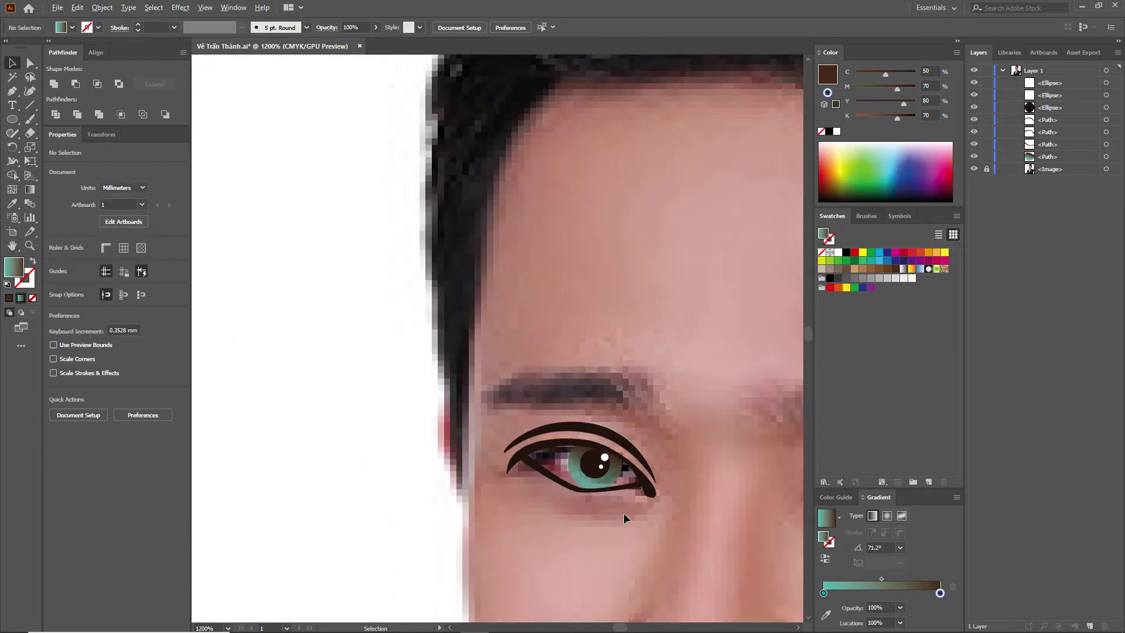
{"action": "scroll", "coordinate": [623, 513], "scroll_direction": "down", "scroll_amount": 2}
{"action": "scroll", "coordinate": [627, 516], "scroll_direction": "down", "scroll_amount": 1}
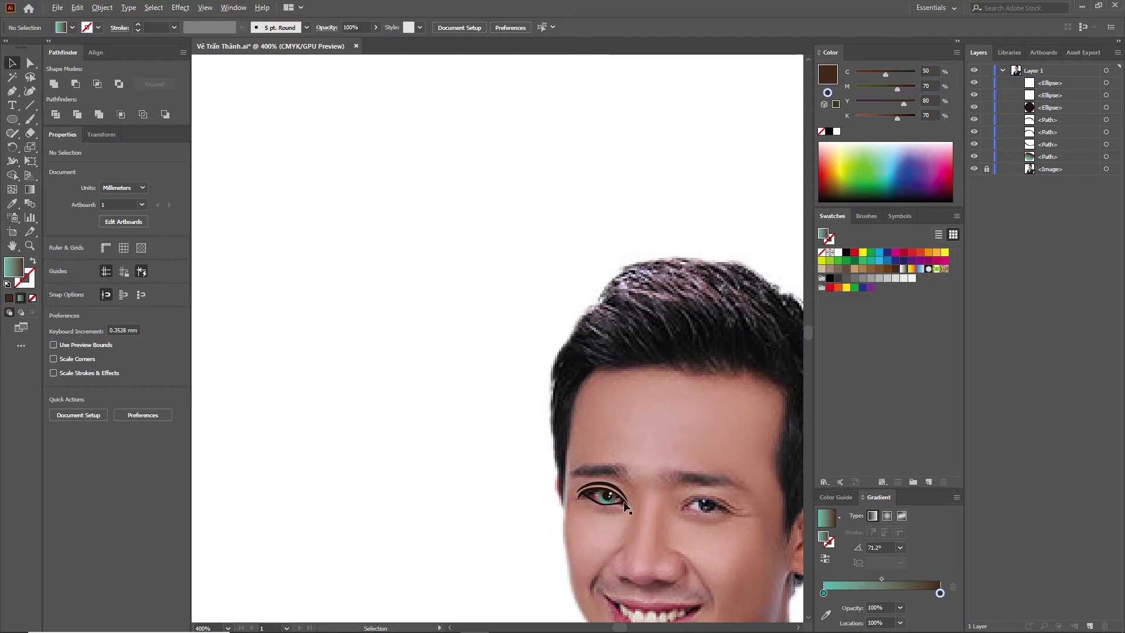
{"action": "scroll", "coordinate": [597, 504], "scroll_direction": "up", "scroll_amount": 2}
{"action": "scroll", "coordinate": [593, 508], "scroll_direction": "up", "scroll_amount": 1}
{"action": "scroll", "coordinate": [627, 503], "scroll_direction": "up", "scroll_amount": 1}
Step: Lower the larger white highlight dot to 90% opacity and the smaller one to 89%
{"action": "scroll", "coordinate": [623, 490], "scroll_direction": "up", "scroll_amount": 1}
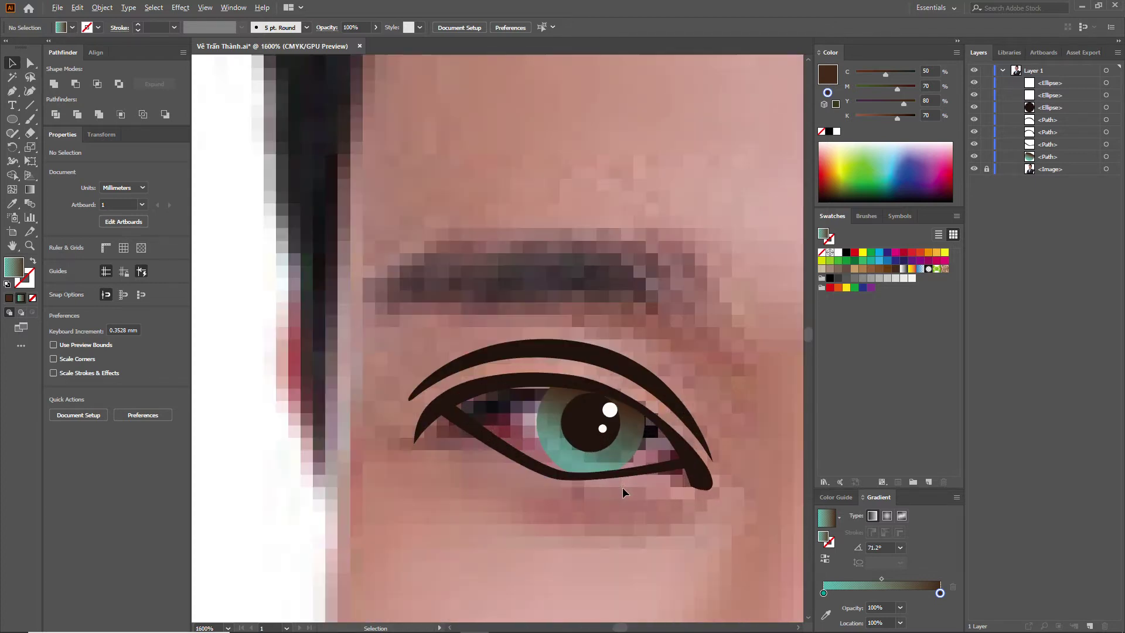
{"action": "left_click", "coordinate": [609, 409]}
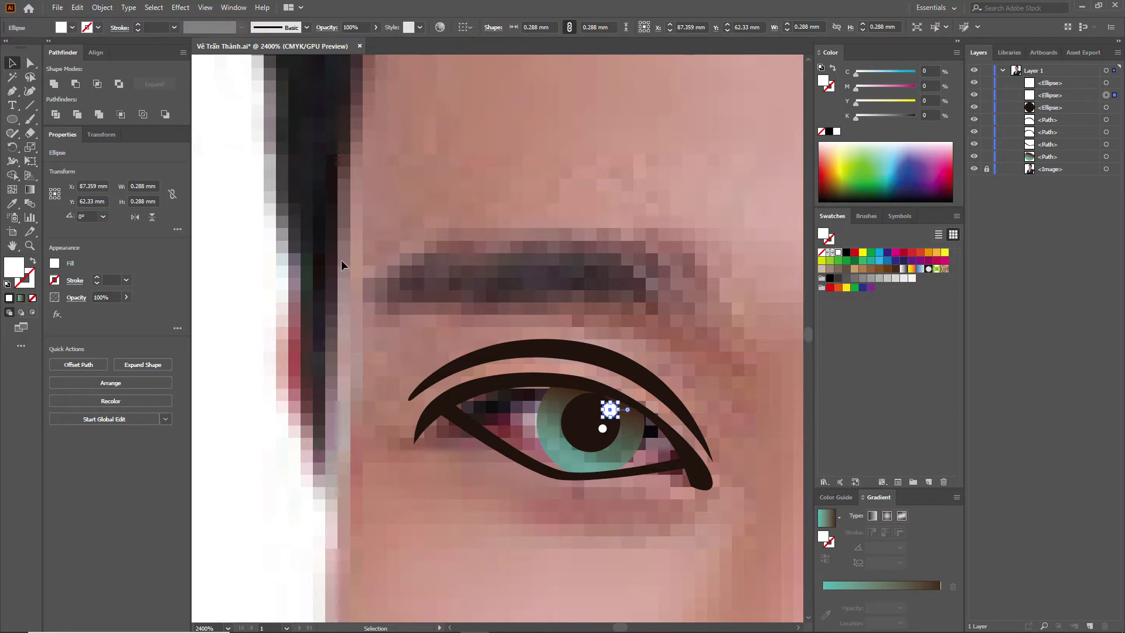
{"action": "left_click", "coordinate": [126, 297]}
{"action": "left_click_drag", "start_coordinate": [125, 313], "coordinate": [119, 316]}
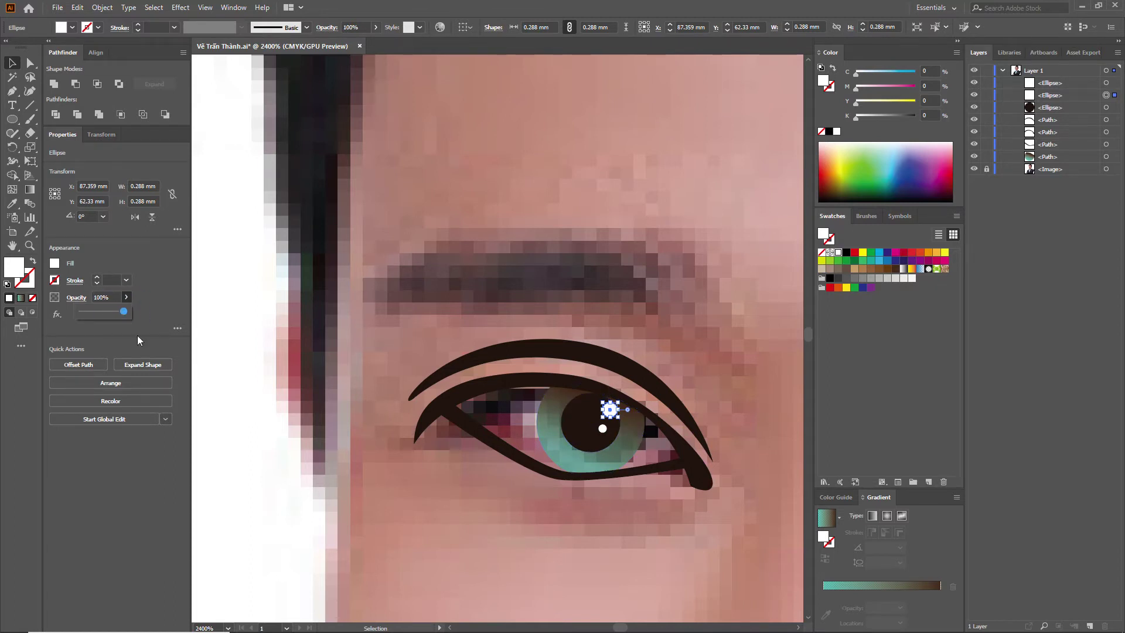
{"action": "left_click_drag", "start_coordinate": [125, 314], "coordinate": [119, 314]}
{"action": "left_click", "coordinate": [602, 428]}
{"action": "left_click", "coordinate": [127, 300]}
{"action": "left_click_drag", "start_coordinate": [125, 314], "coordinate": [119, 314]}
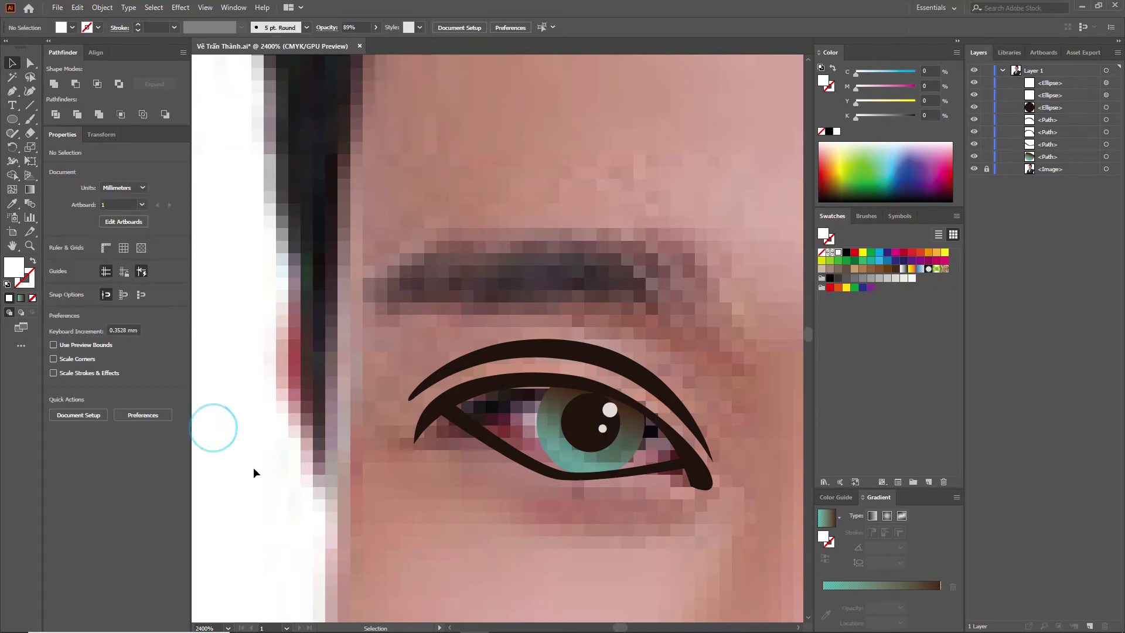
{"action": "scroll", "coordinate": [562, 434], "scroll_direction": "down", "scroll_amount": 5}
{"action": "scroll", "coordinate": [565, 435], "scroll_direction": "up", "scroll_amount": 2}
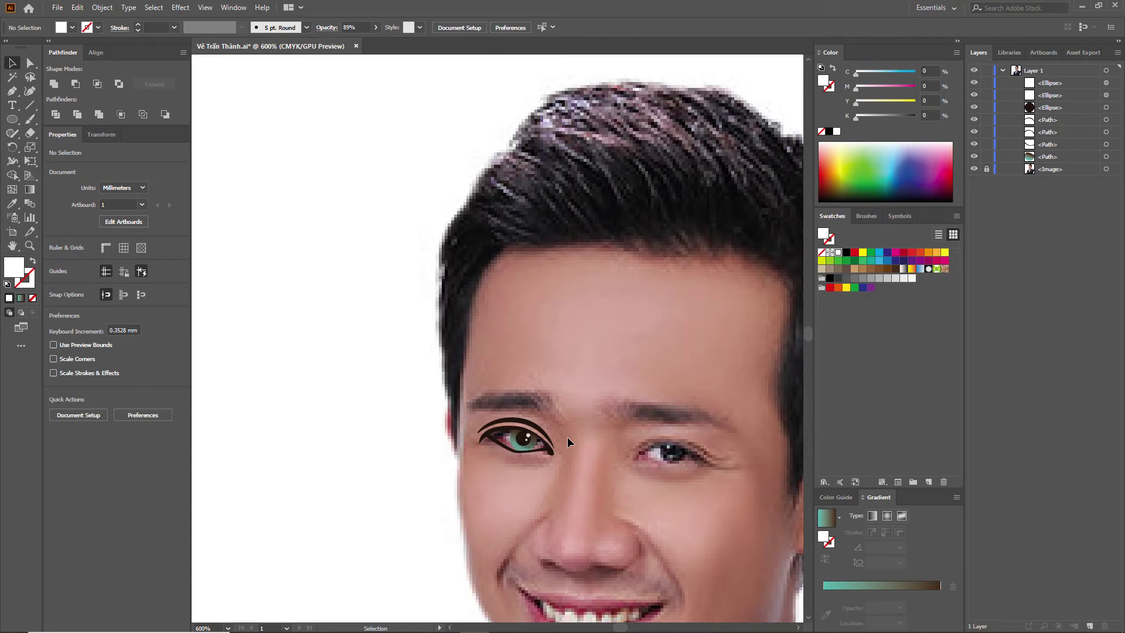
{"action": "scroll", "coordinate": [523, 448], "scroll_direction": "up", "scroll_amount": 2}
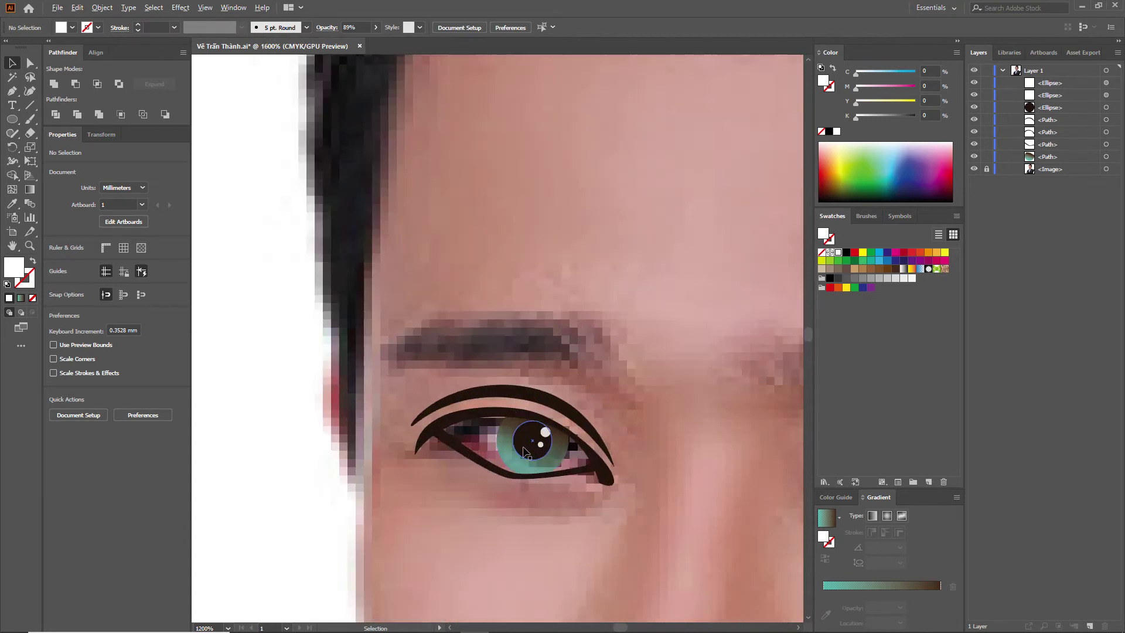
Step: Convert the bottom eyeliner anchor to a smooth curve and raise the lower eyeliner's anchors
{"action": "scroll", "coordinate": [524, 450], "scroll_direction": "up", "scroll_amount": 2}
{"action": "left_click", "coordinate": [571, 492]}
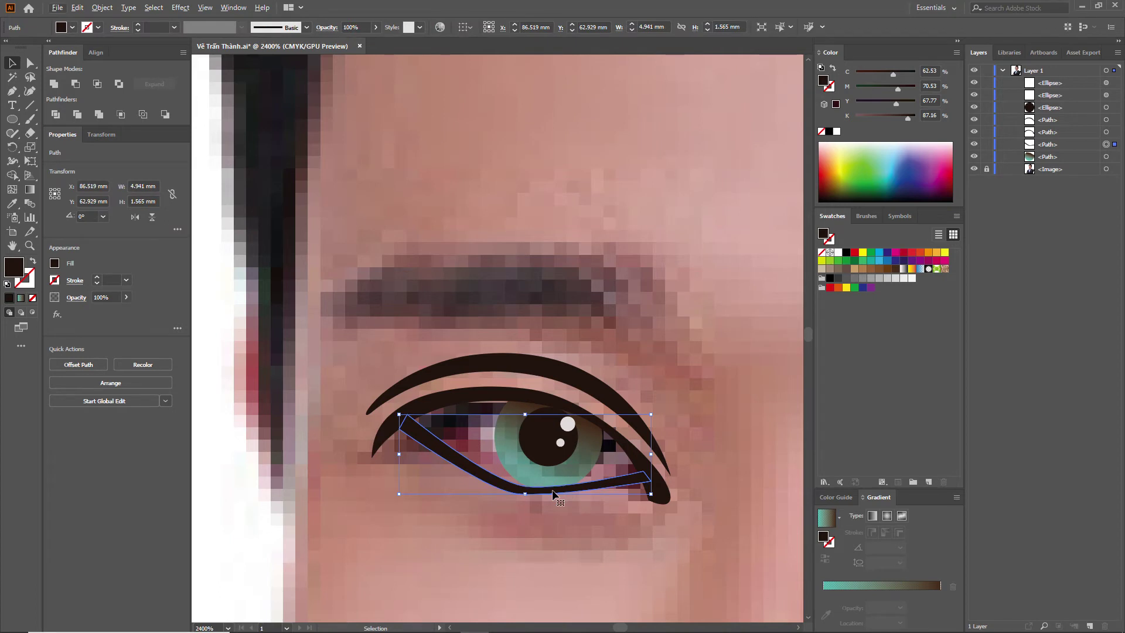
{"action": "key", "text": "shift"}
{"action": "key", "text": "alt+c"}
{"action": "key", "text": "Escape"}
{"action": "key", "text": "alt+c"}
{"action": "key", "text": "Escape"}
{"action": "scroll", "coordinate": [538, 492], "scroll_direction": "up", "scroll_amount": 1}
{"action": "left_click", "coordinate": [1002, 389]}
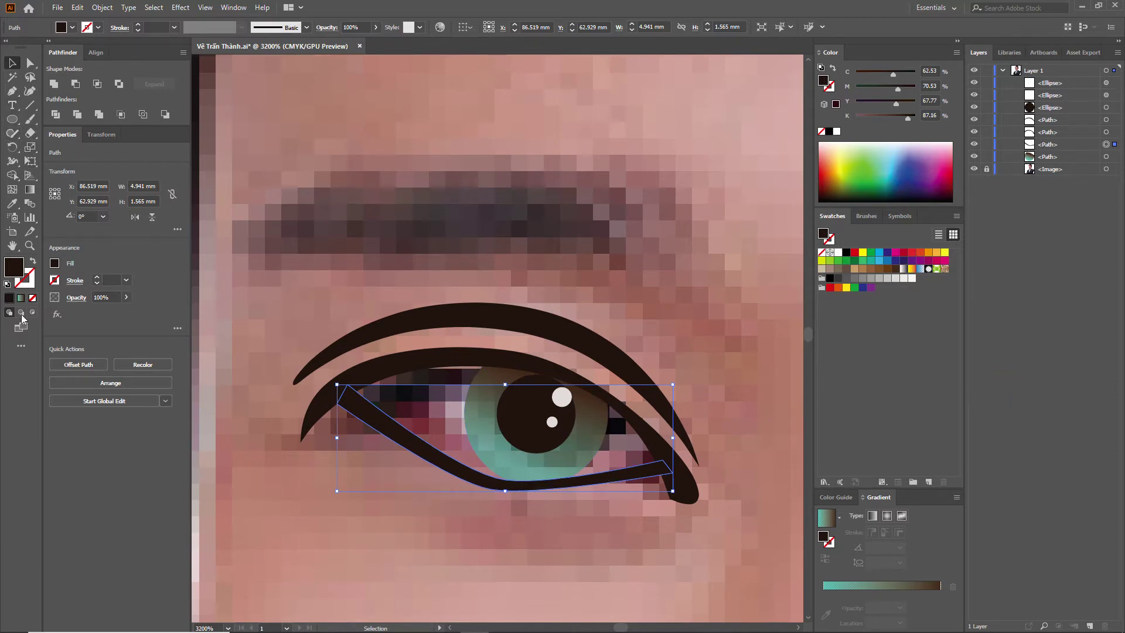
{"action": "key", "text": "shift+c"}
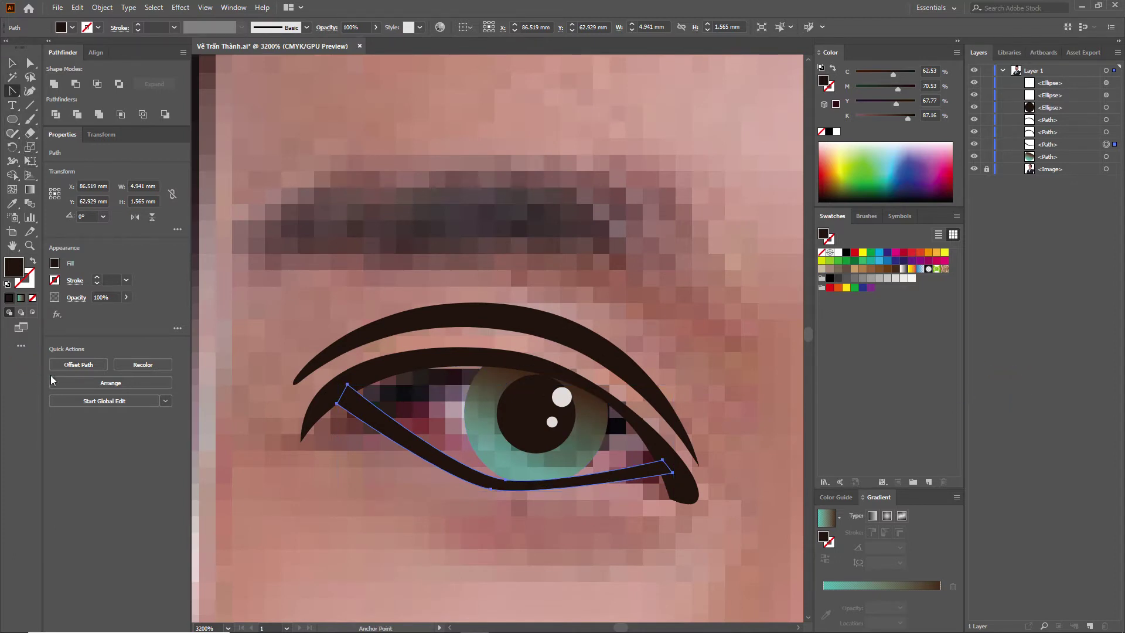
{"action": "left_click_drag", "start_coordinate": [505, 481], "coordinate": [505, 473]}
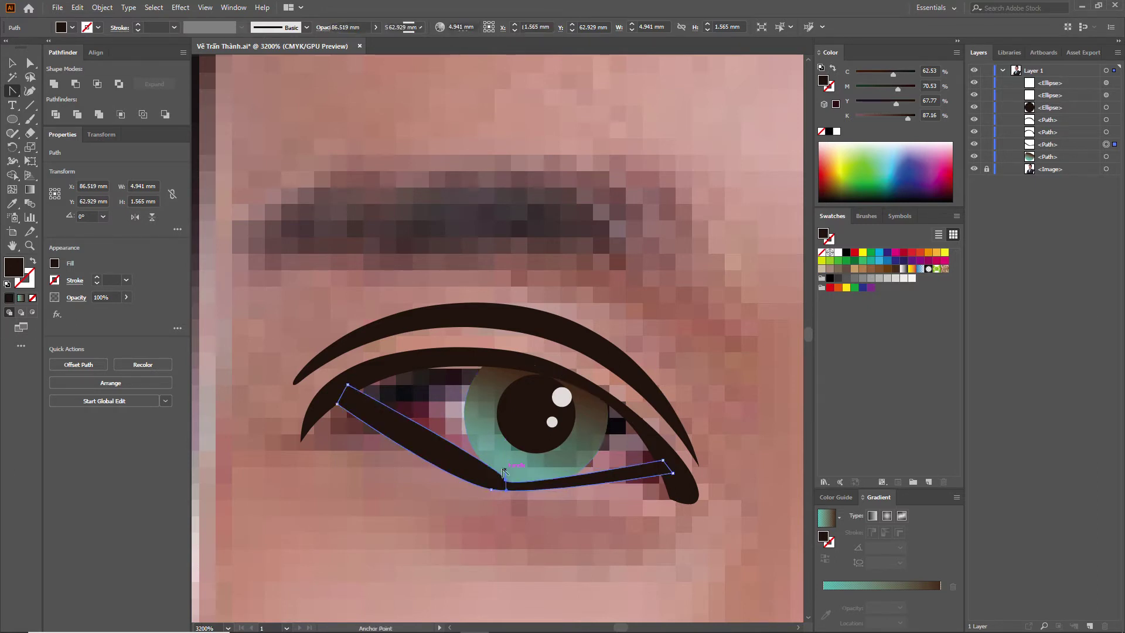
{"action": "key", "text": "a"}
{"action": "left_click_drag", "start_coordinate": [505, 482], "coordinate": [508, 475]}
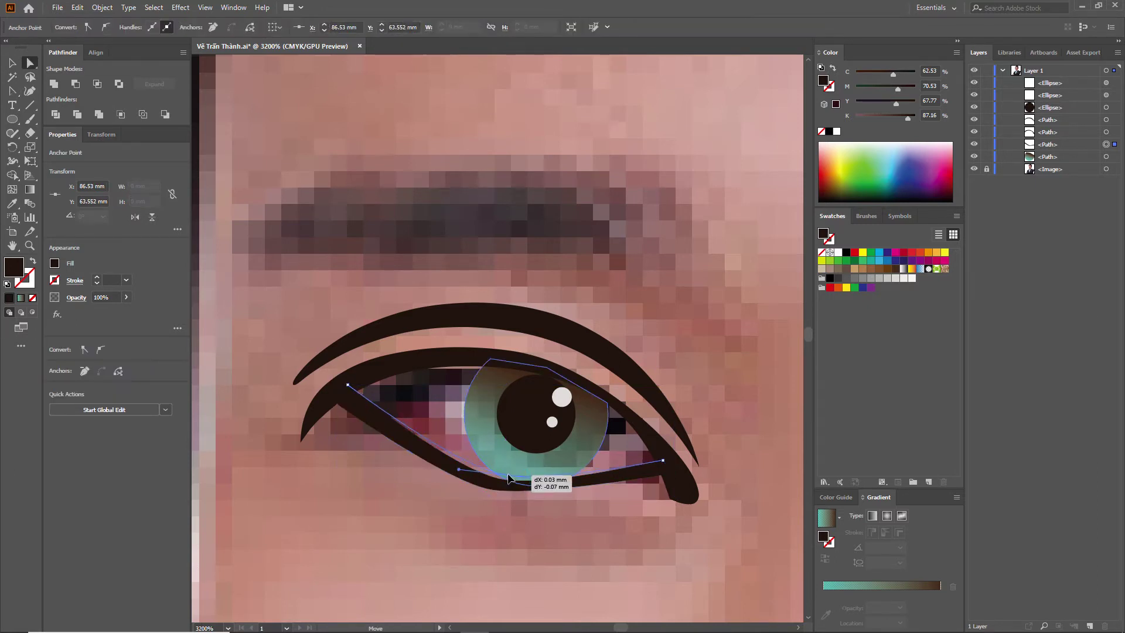
{"action": "left_click", "coordinate": [508, 472]}
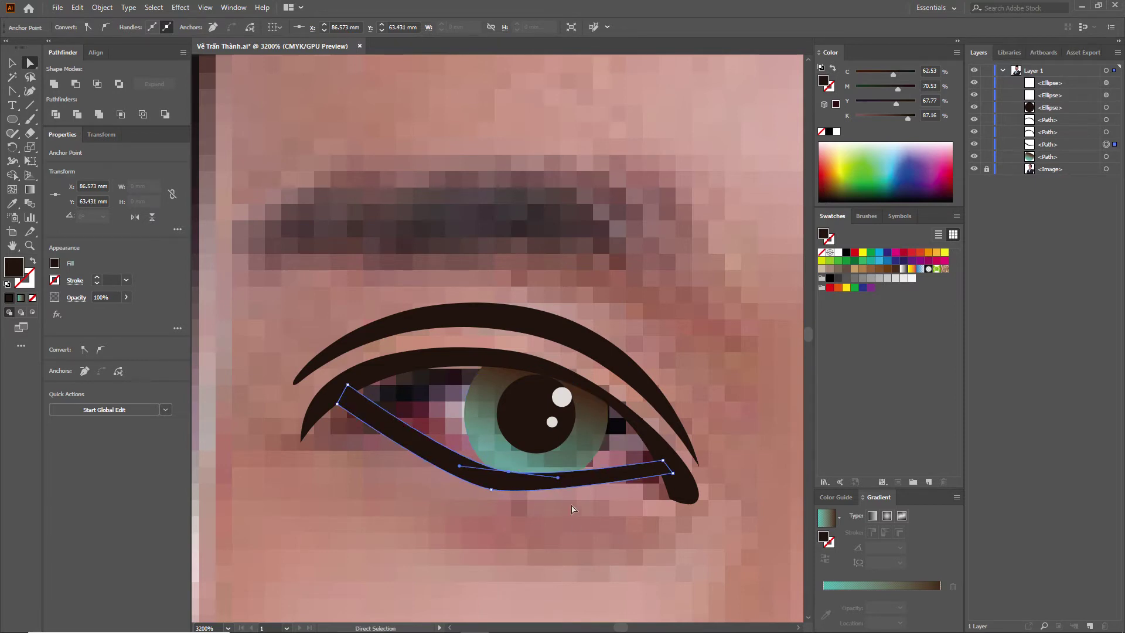
{"action": "left_click_drag", "start_coordinate": [509, 474], "coordinate": [509, 476]}
Step: Lower an upper eyelid anchor and adjust its outer-corner curve, then view the whole face
{"action": "left_click", "coordinate": [547, 372]}
{"action": "left_click_drag", "start_coordinate": [455, 368], "coordinate": [456, 369]}
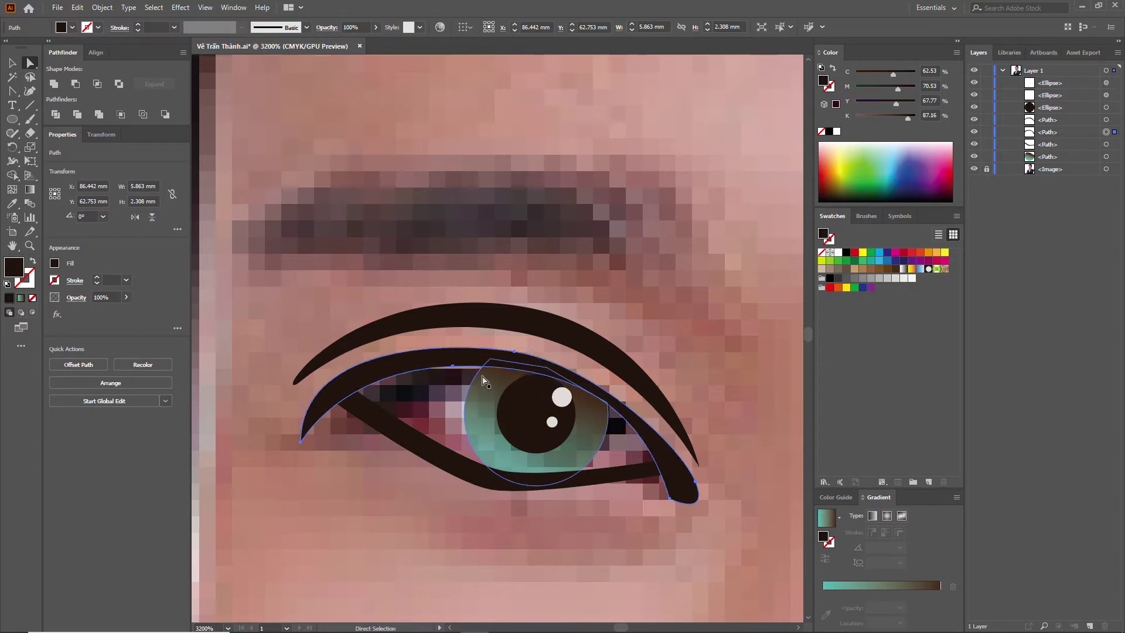
{"action": "left_click", "coordinate": [456, 369]}
{"action": "left_click_drag", "start_coordinate": [455, 373], "coordinate": [455, 377]}
{"action": "left_click_drag", "start_coordinate": [641, 404], "coordinate": [627, 408]}
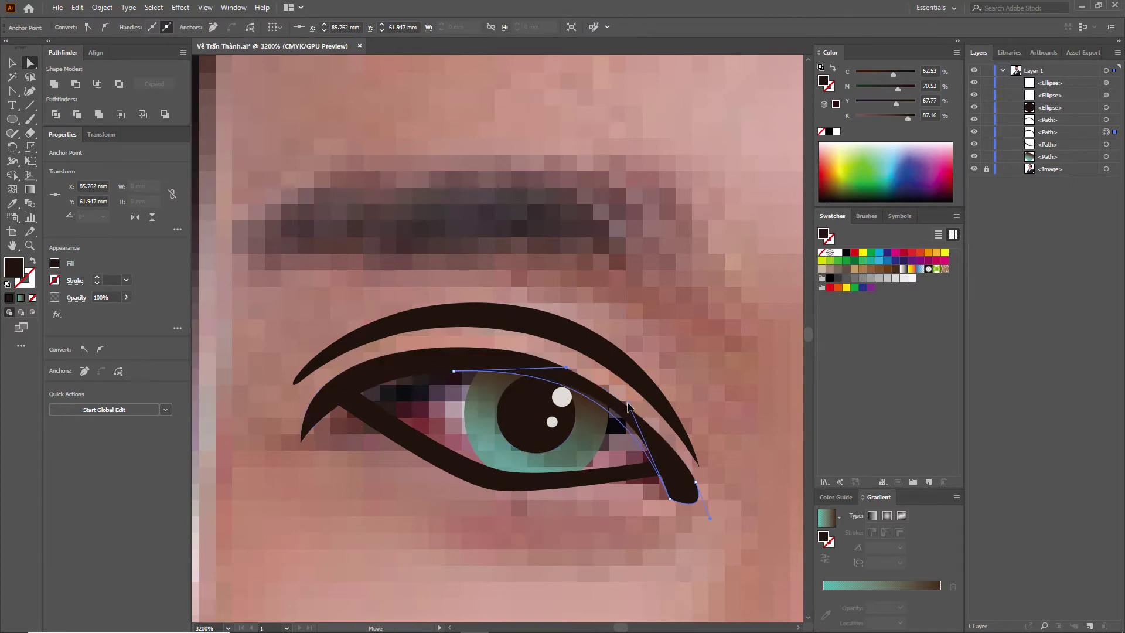
{"action": "key", "text": "ctrl+minus"}
{"action": "key", "text": "ctrl+minus"}
{"action": "key", "text": "ctrl+minus"}
{"action": "key", "text": "ctrl+minus"}
{"action": "key", "text": "ctrl+minus"}
{"action": "key", "text": "v"}
{"action": "left_click", "coordinate": [403, 391]}
{"action": "scroll", "coordinate": [402, 389], "scroll_direction": "down", "scroll_amount": 1}
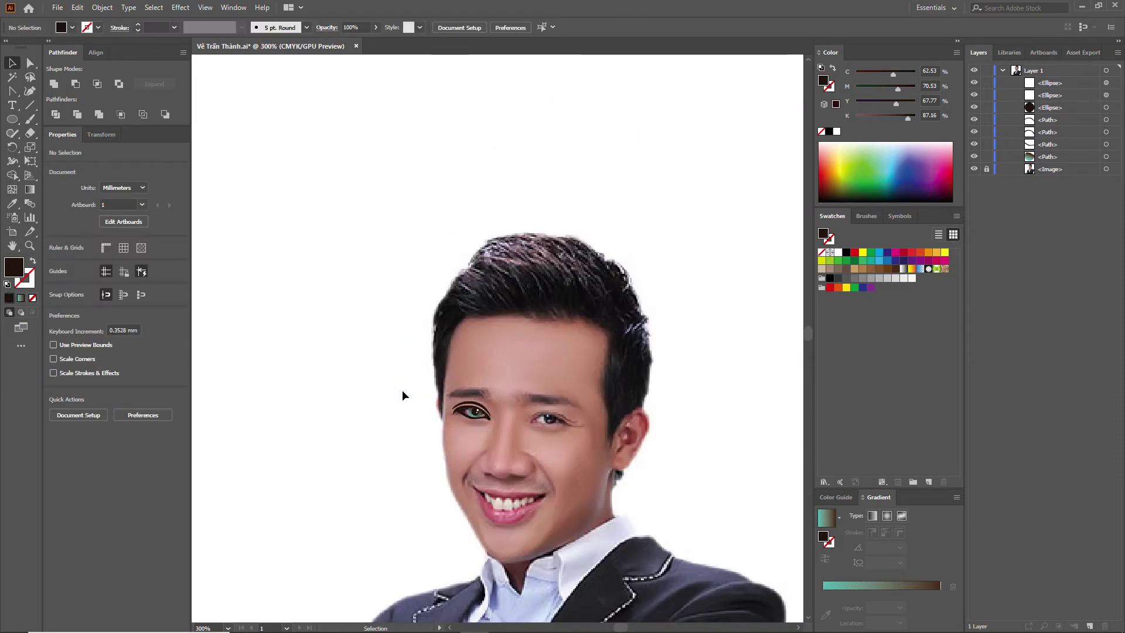
Step: Reposition the left and right tips of the thin crease arc above the eye
{"action": "scroll", "coordinate": [508, 447], "scroll_direction": "up", "scroll_amount": 2}
{"action": "scroll", "coordinate": [508, 446], "scroll_direction": "up", "scroll_amount": 2}
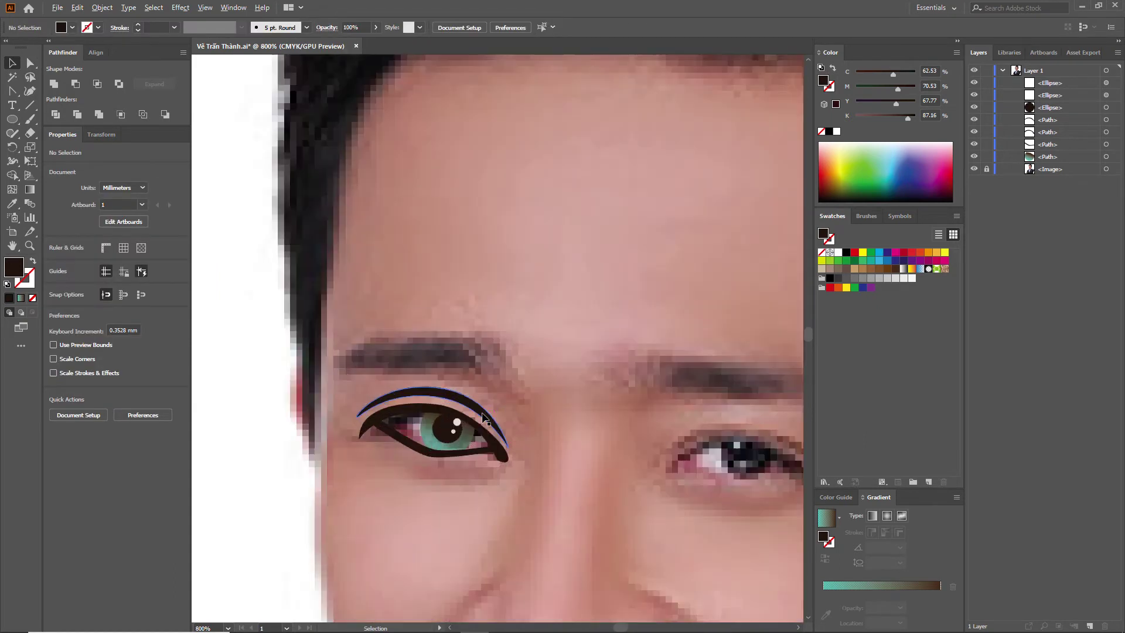
{"action": "scroll", "coordinate": [507, 446], "scroll_direction": "up", "scroll_amount": 1}
{"action": "left_click", "coordinate": [509, 447]}
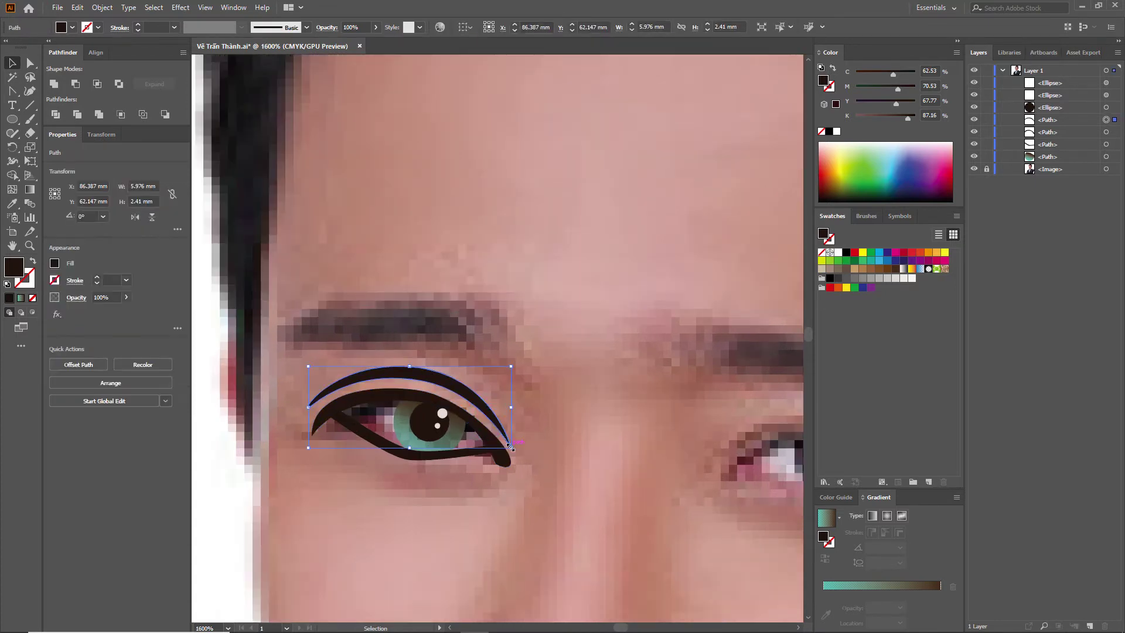
{"action": "key", "text": "a"}
{"action": "left_click_drag", "start_coordinate": [510, 445], "coordinate": [506, 438]}
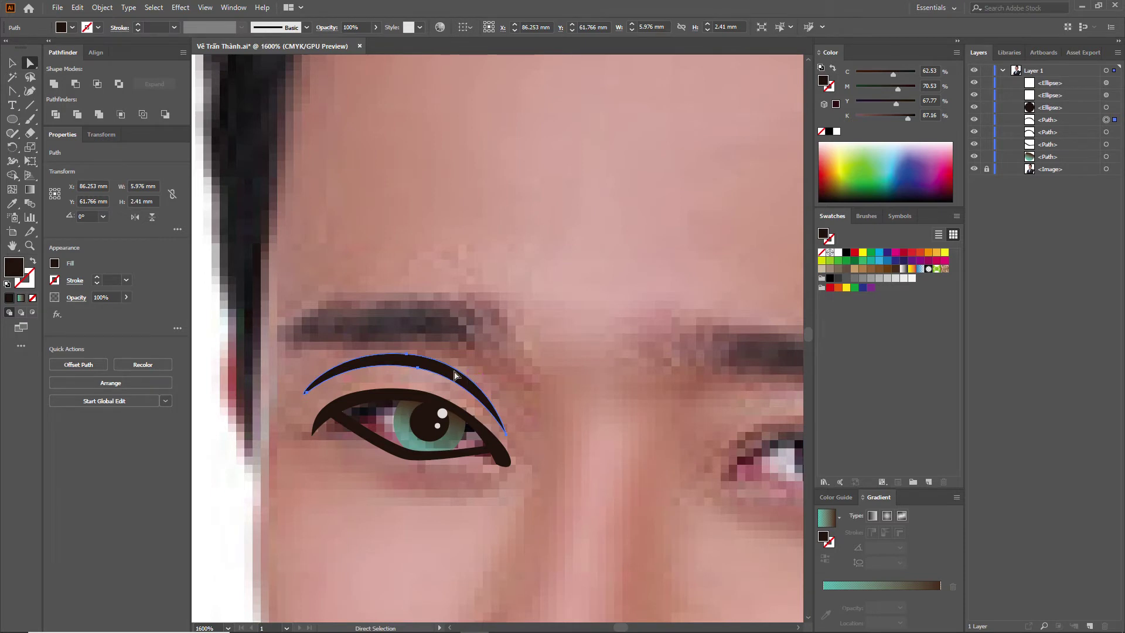
{"action": "left_click_drag", "start_coordinate": [456, 375], "coordinate": [461, 381]}
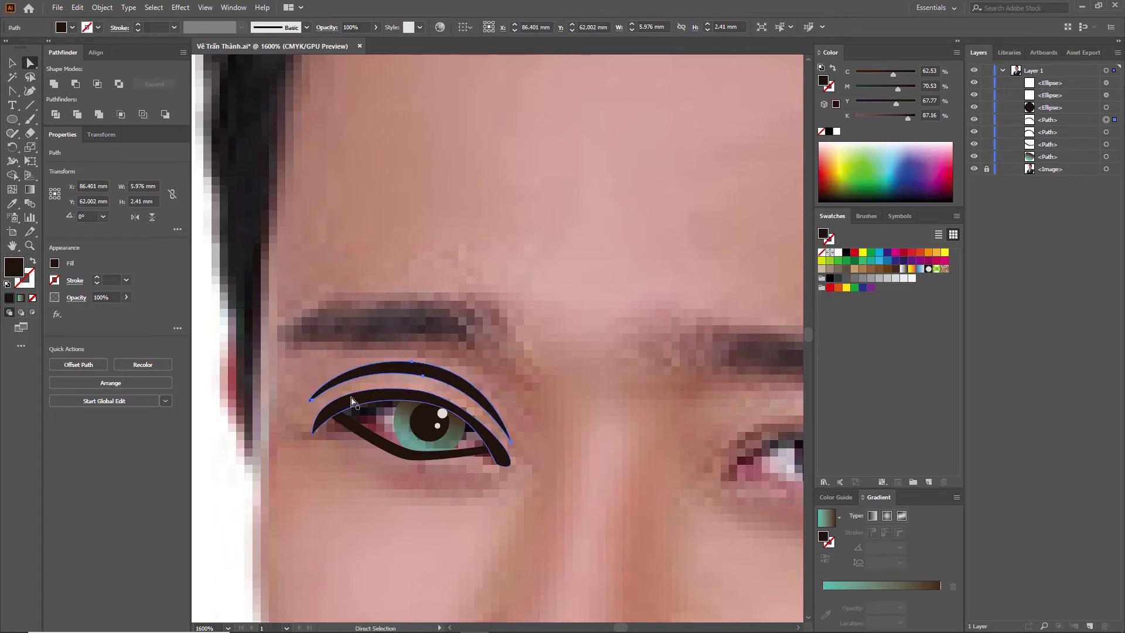
{"action": "scroll", "coordinate": [310, 411], "scroll_direction": "up", "scroll_amount": 1}
{"action": "left_click_drag", "start_coordinate": [323, 374], "coordinate": [346, 361]}
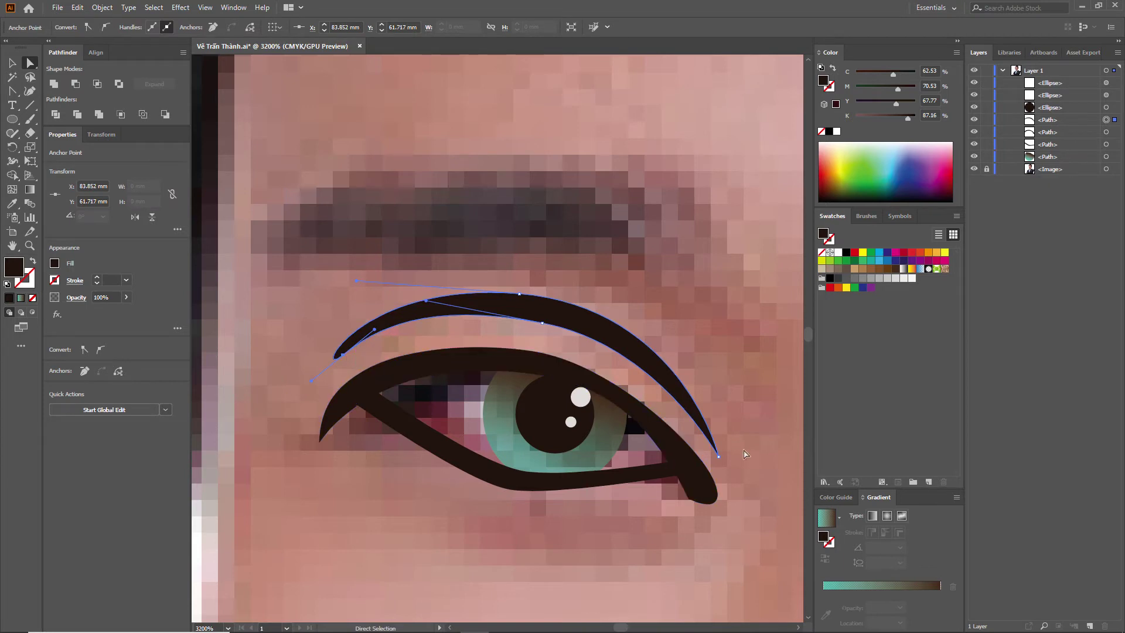
{"action": "left_click", "coordinate": [717, 456]}
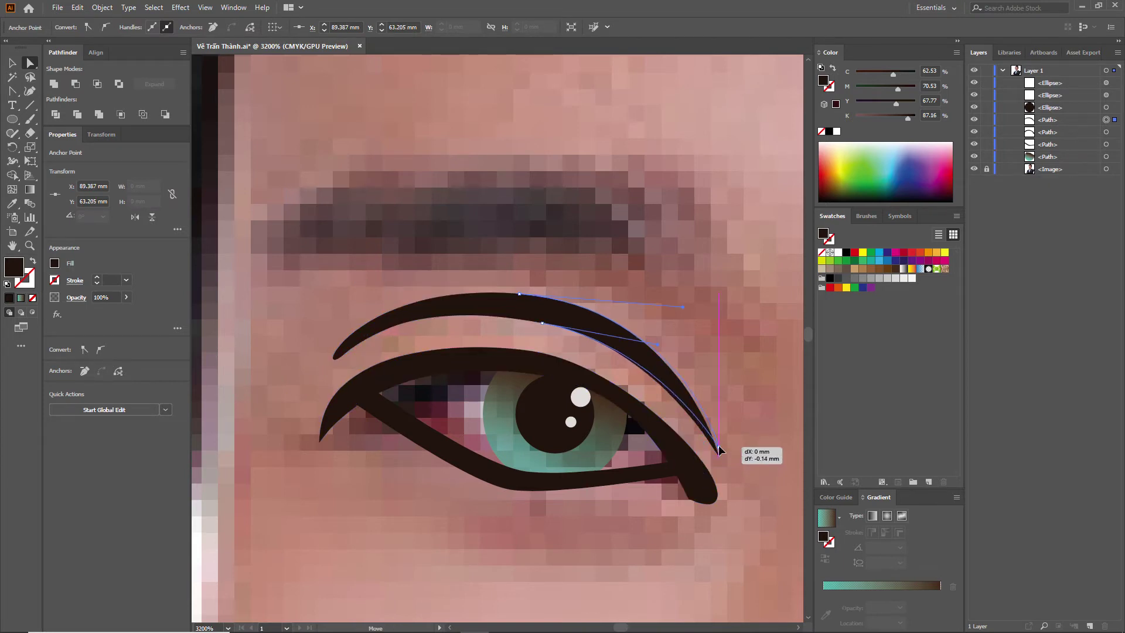
{"action": "left_click_drag", "start_coordinate": [719, 460], "coordinate": [721, 455]}
Step: Raise the arc's middle point to smooth it and move the whole arc down over the lid
{"action": "left_click_drag", "start_coordinate": [540, 307], "coordinate": [536, 332]}
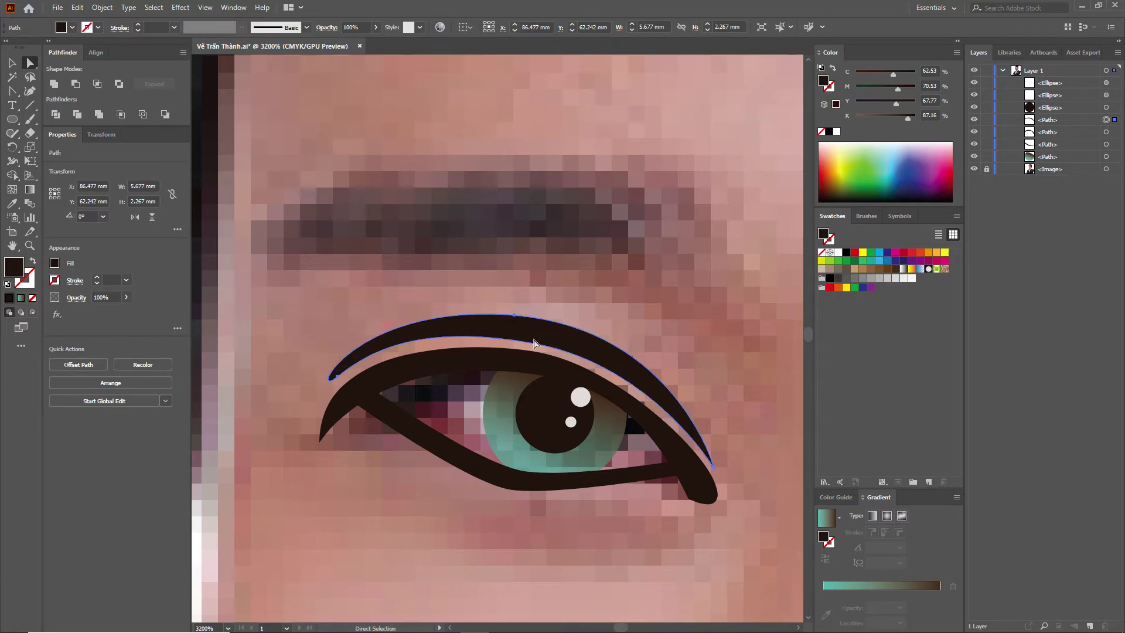
{"action": "scroll", "coordinate": [533, 343], "scroll_direction": "down", "scroll_amount": 2}
{"action": "scroll", "coordinate": [532, 355], "scroll_direction": "up", "scroll_amount": 2}
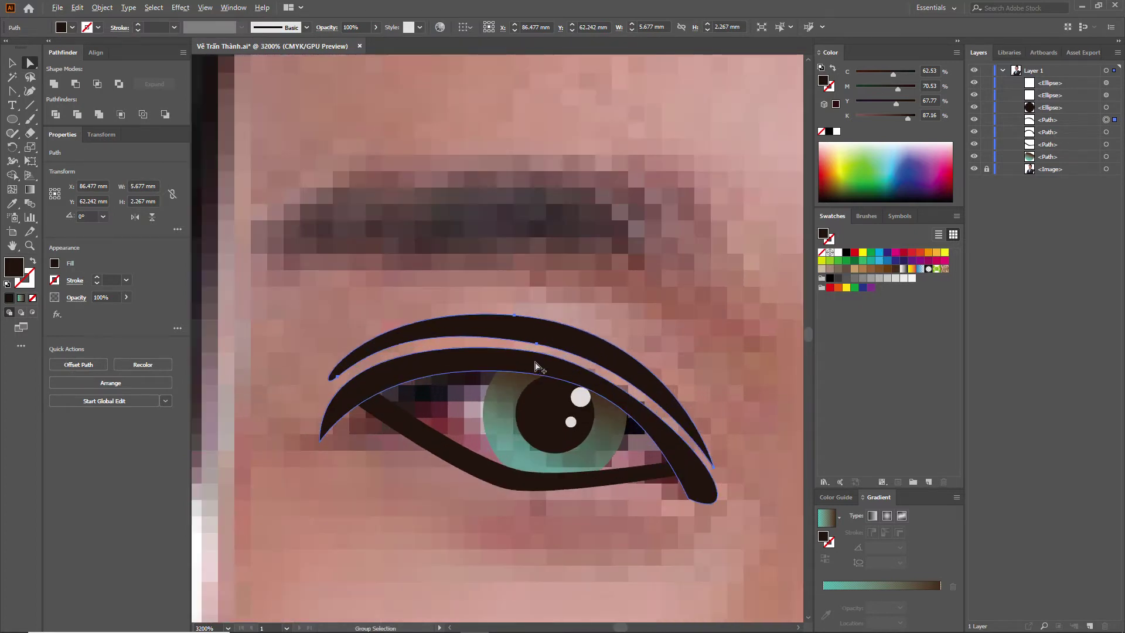
{"action": "left_click_drag", "start_coordinate": [537, 351], "coordinate": [540, 345]}
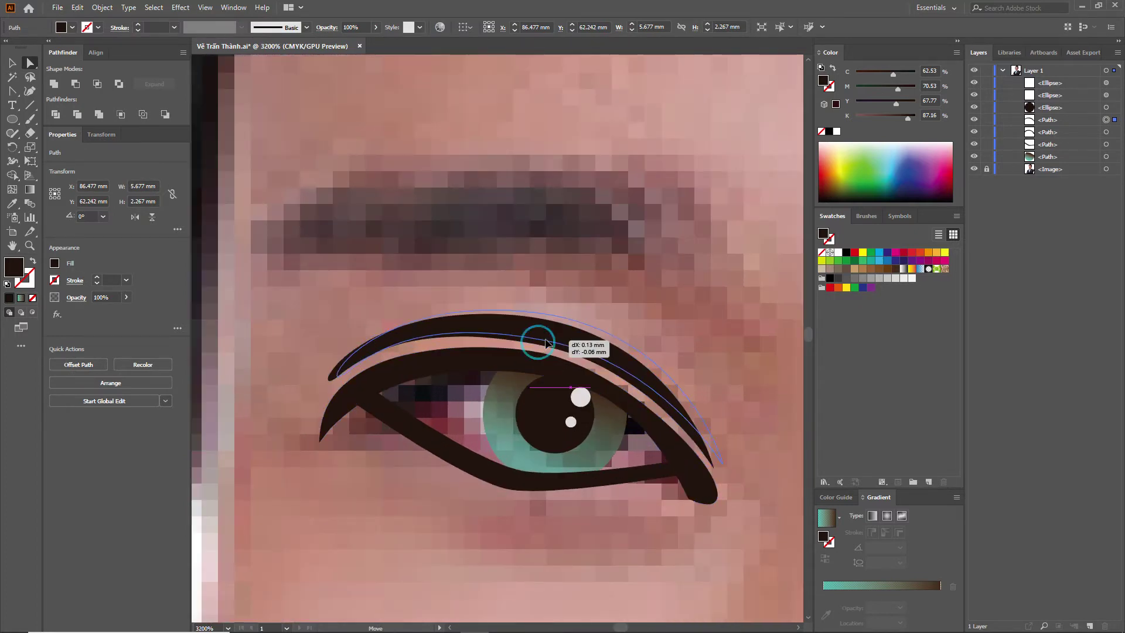
{"action": "left_click", "coordinate": [538, 342]}
{"action": "left_click_drag", "start_coordinate": [538, 341], "coordinate": [540, 333]}
{"action": "key", "text": "v"}
{"action": "left_click_drag", "start_coordinate": [561, 334], "coordinate": [558, 348]}
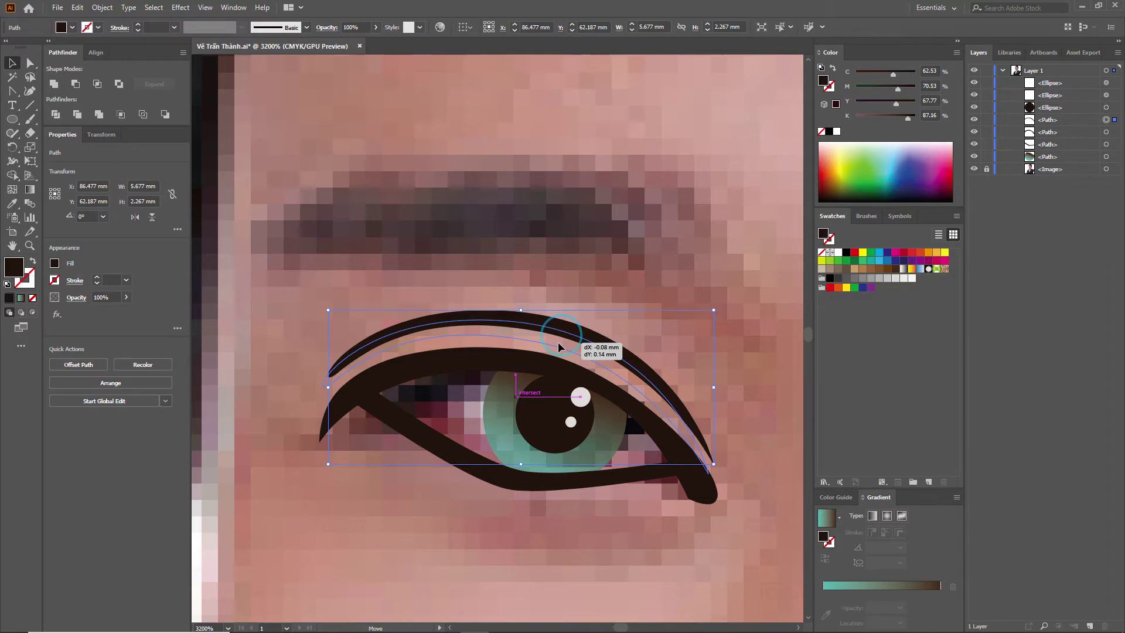
{"action": "left_click_drag", "start_coordinate": [556, 347], "coordinate": [556, 347]}
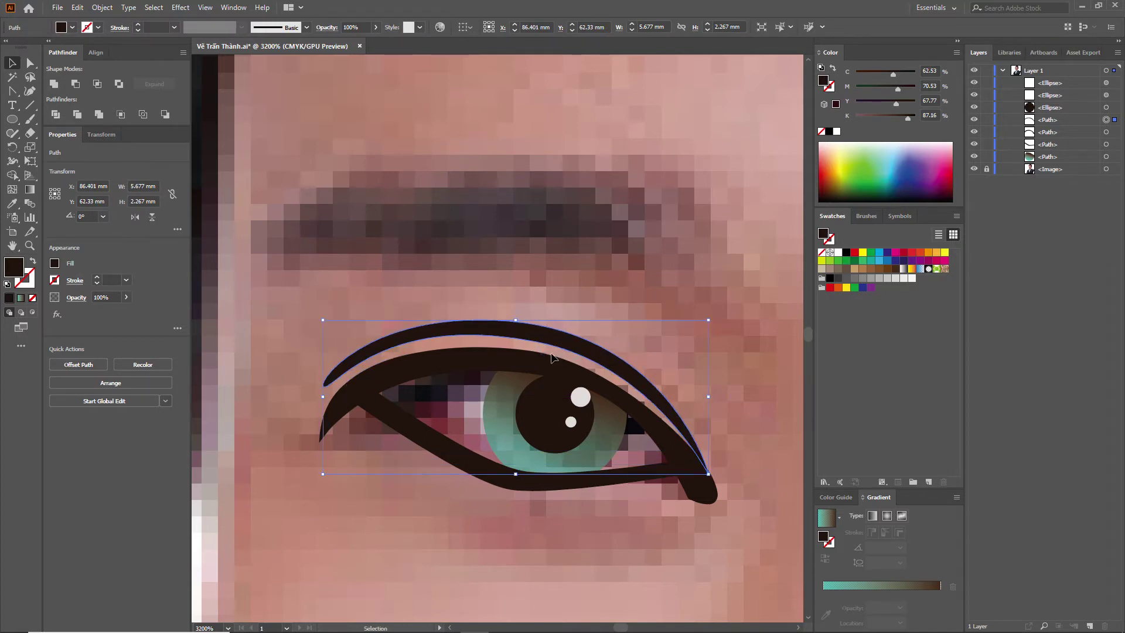
{"action": "scroll", "coordinate": [544, 384], "scroll_direction": "down", "scroll_amount": 6}
{"action": "left_click", "coordinate": [372, 346]}
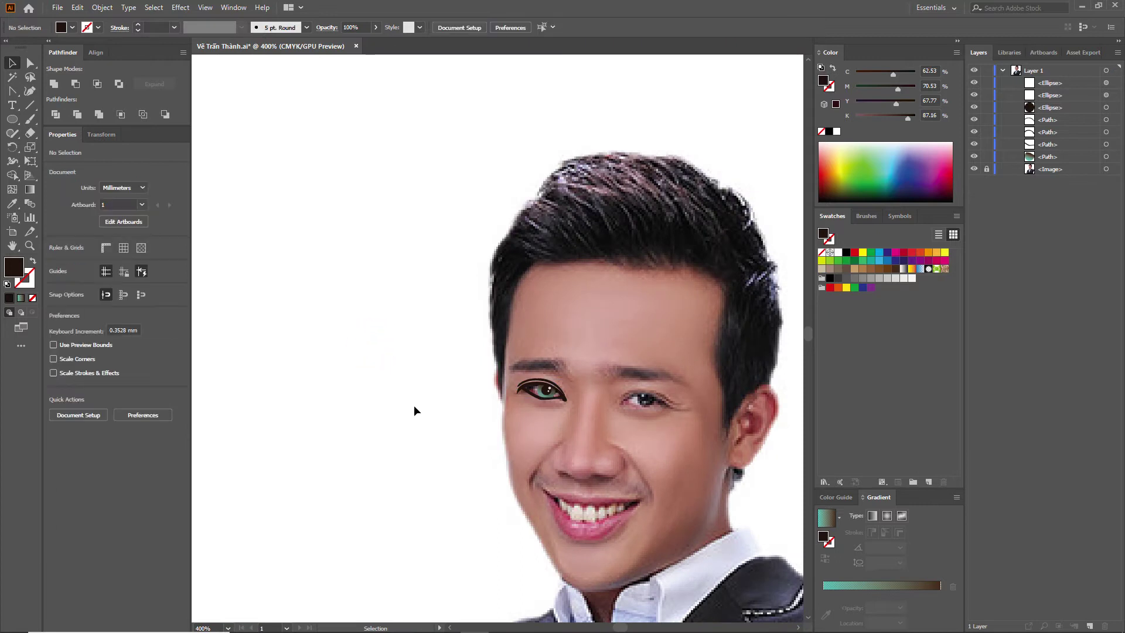
Step: Pen-trace a closed outline around the eye opening, through the inner and outer corners
{"action": "scroll", "coordinate": [406, 392], "scroll_direction": "down", "scroll_amount": 1}
{"action": "scroll", "coordinate": [438, 443], "scroll_direction": "down", "scroll_amount": 1}
{"action": "scroll", "coordinate": [438, 444], "scroll_direction": "up", "scroll_amount": 1}
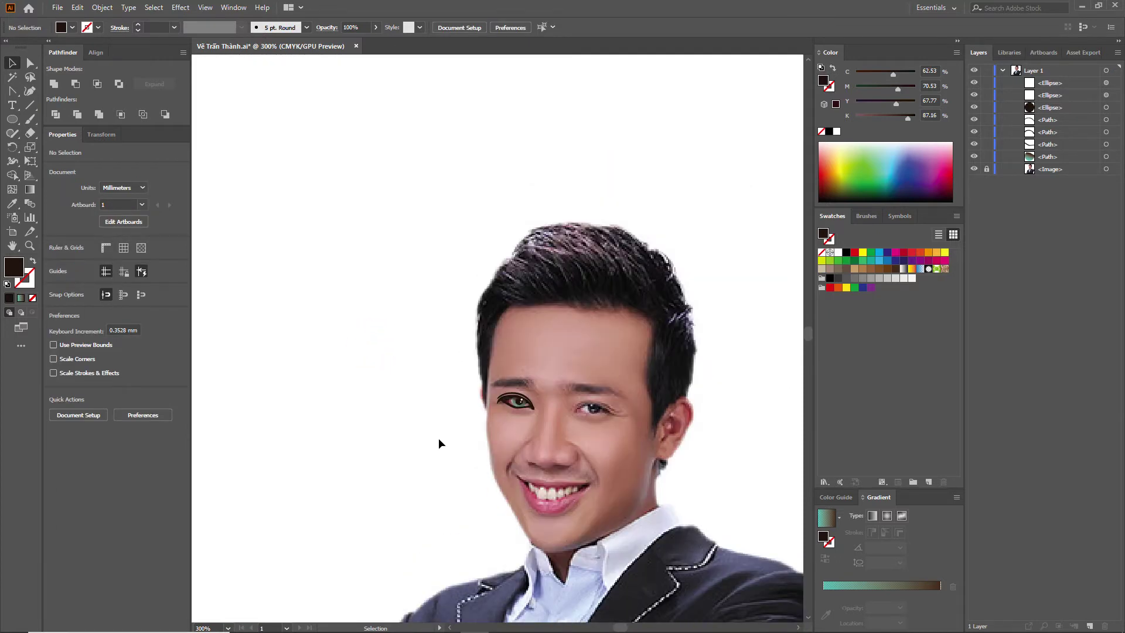
{"action": "scroll", "coordinate": [502, 431], "scroll_direction": "up", "scroll_amount": 2}
{"action": "scroll", "coordinate": [514, 434], "scroll_direction": "up", "scroll_amount": 2}
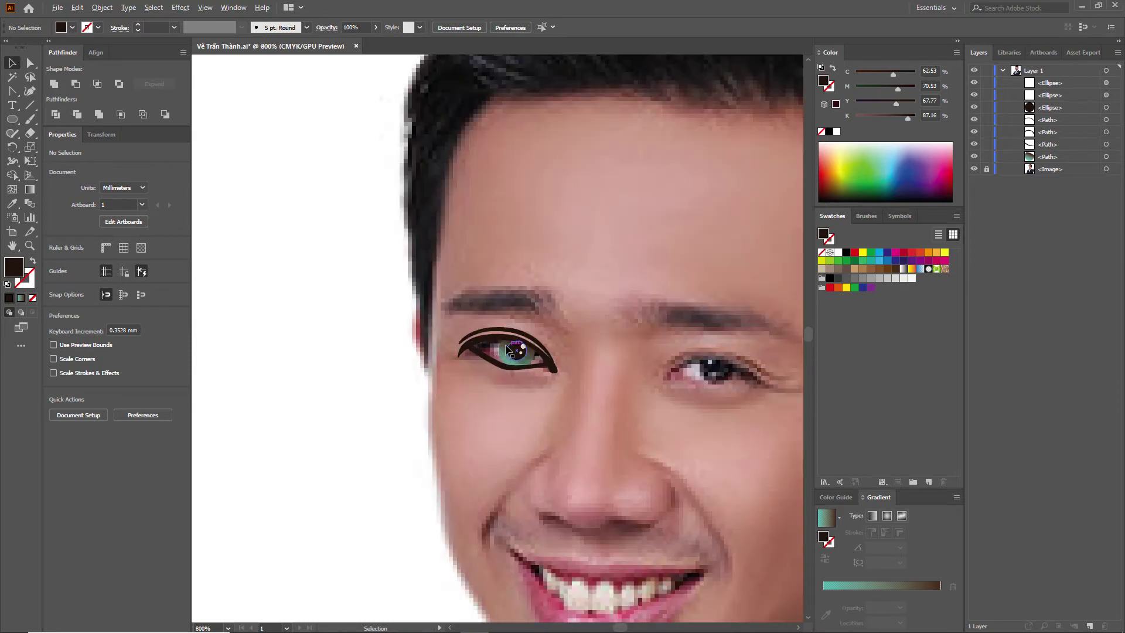
{"action": "scroll", "coordinate": [509, 356], "scroll_direction": "up", "scroll_amount": 1}
{"action": "key", "text": "p"}
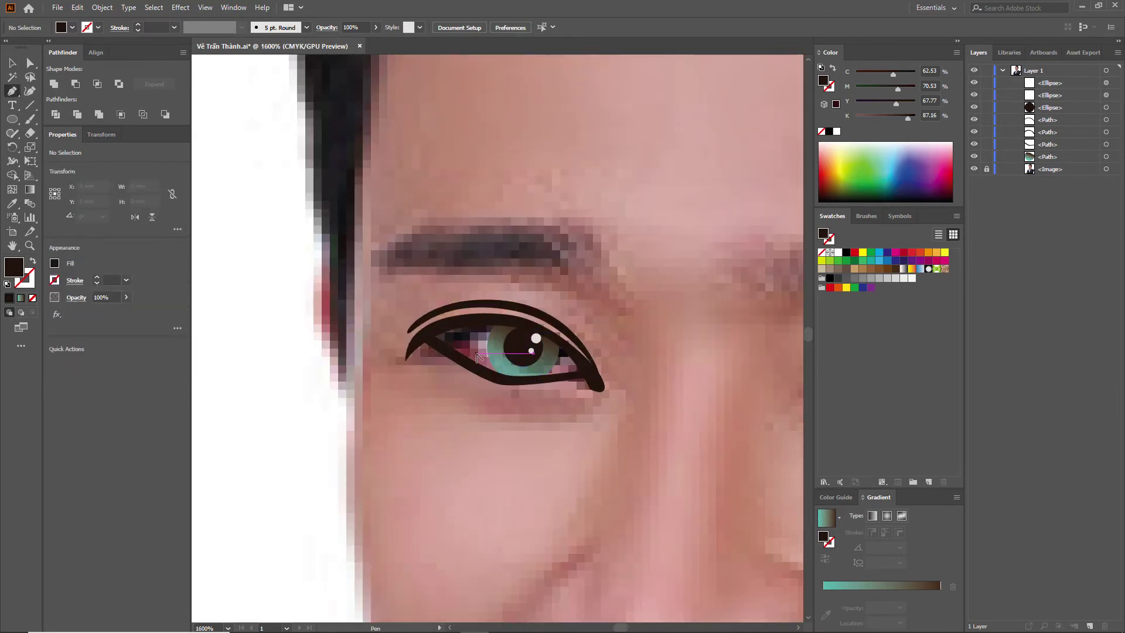
{"action": "scroll", "coordinate": [481, 317], "scroll_direction": "up", "scroll_amount": 1}
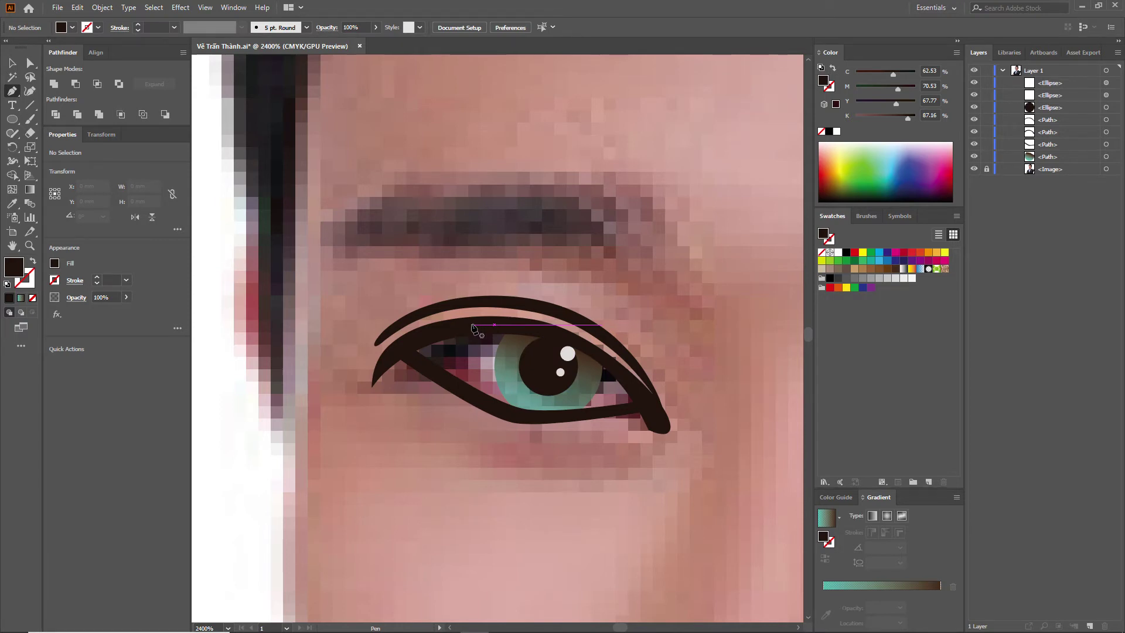
{"action": "left_click_drag", "start_coordinate": [421, 337], "coordinate": [470, 324]}
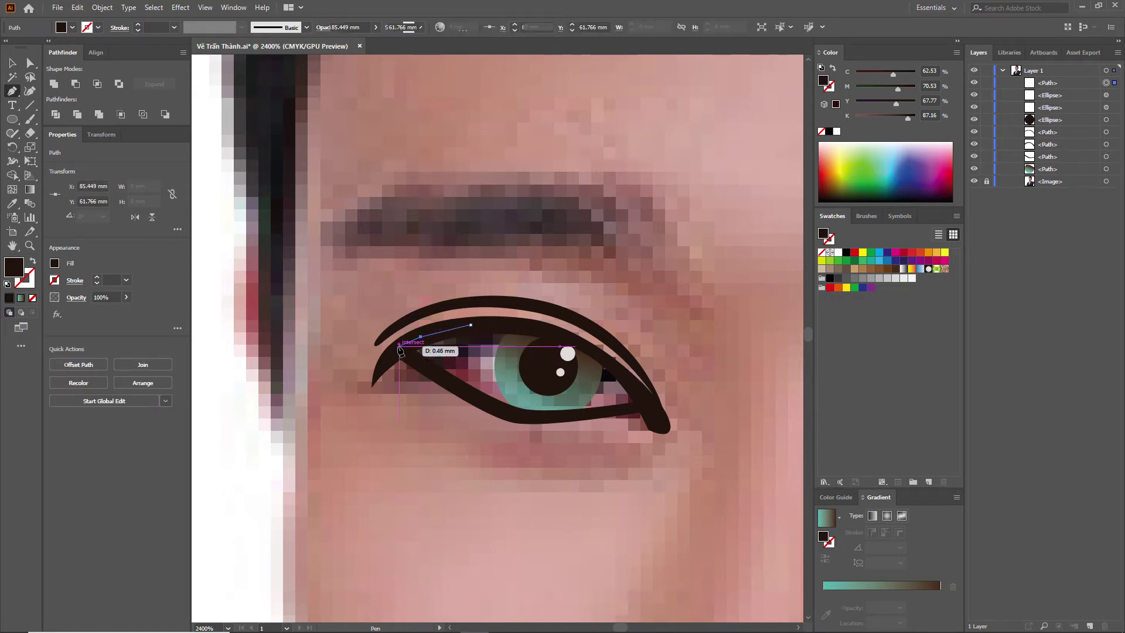
{"action": "left_click", "coordinate": [402, 353]}
{"action": "left_click_drag", "start_coordinate": [436, 375], "coordinate": [439, 378]}
{"action": "left_click", "coordinate": [527, 420]}
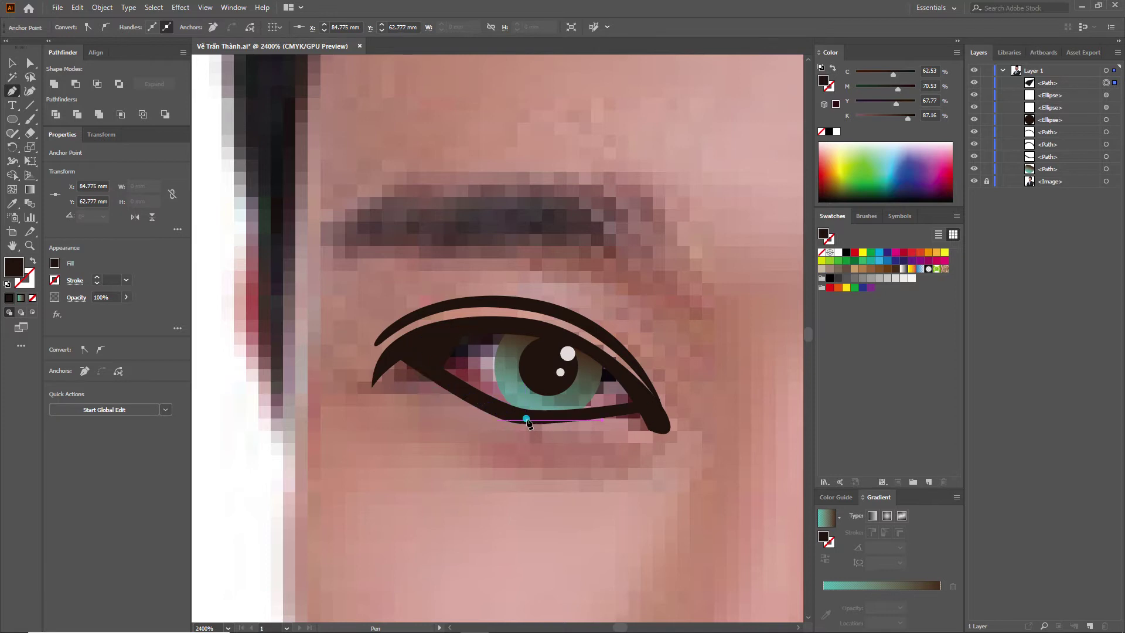
{"action": "left_click", "coordinate": [648, 405]}
{"action": "left_click", "coordinate": [616, 367]}
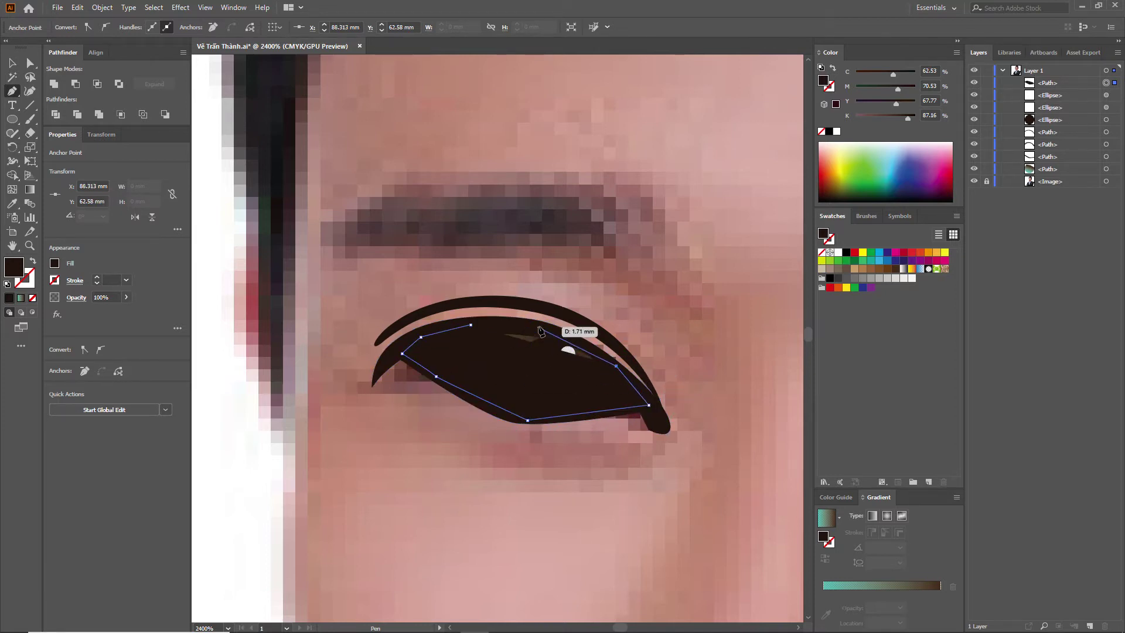
{"action": "left_click", "coordinate": [470, 324]}
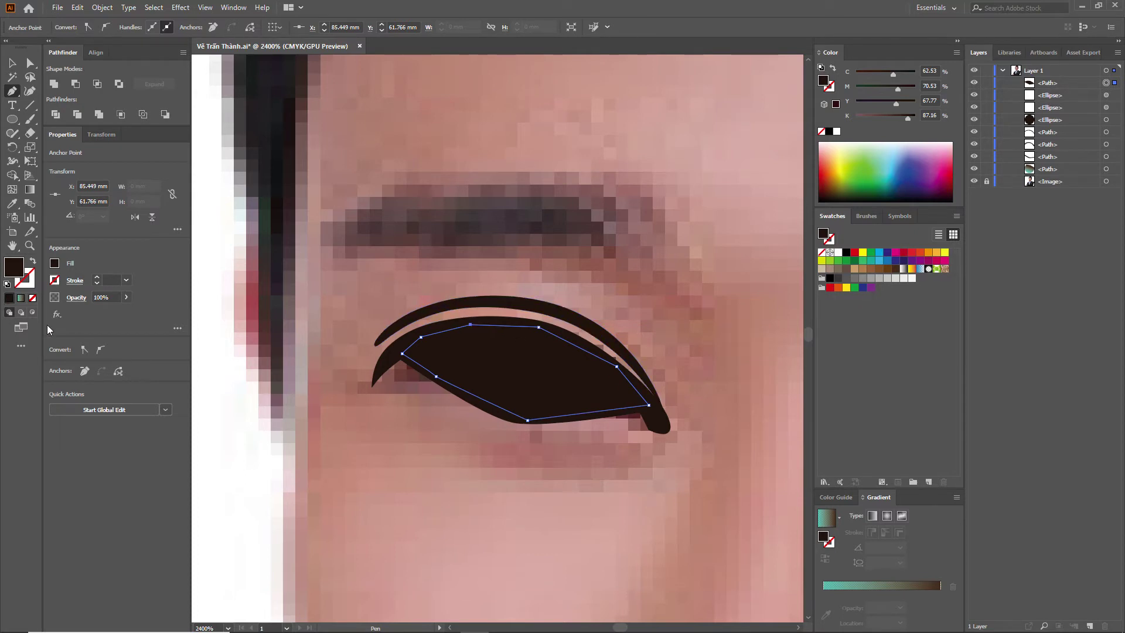
{"action": "left_click", "coordinate": [55, 263]}
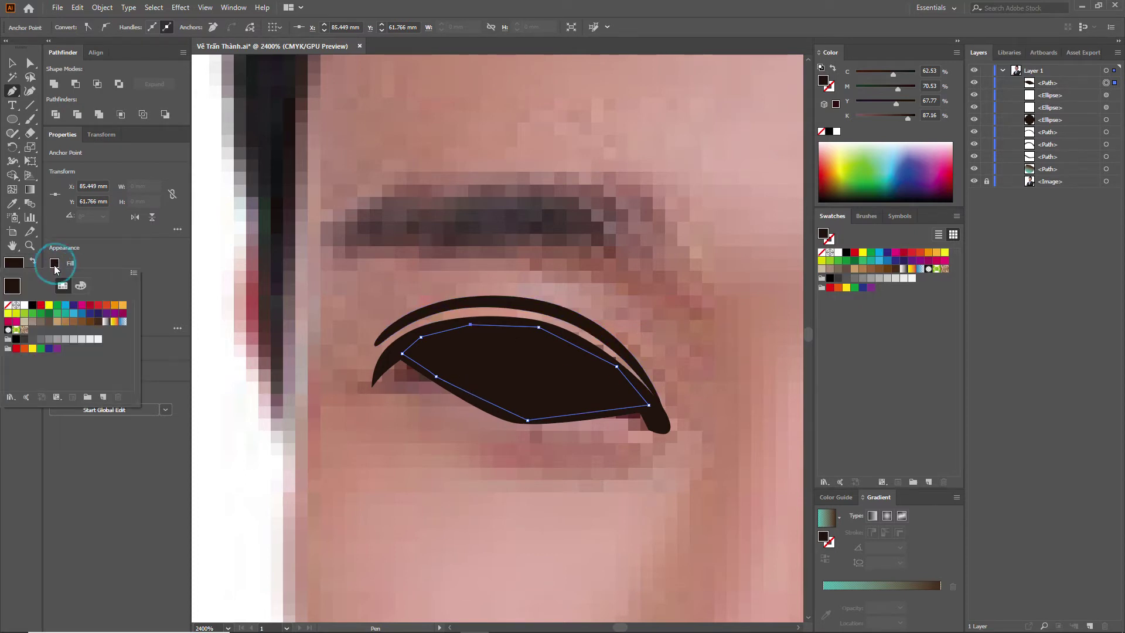
Step: Fill the eye-opening shape with white
{"action": "left_click", "coordinate": [24, 306]}
{"action": "left_click", "coordinate": [166, 266]}
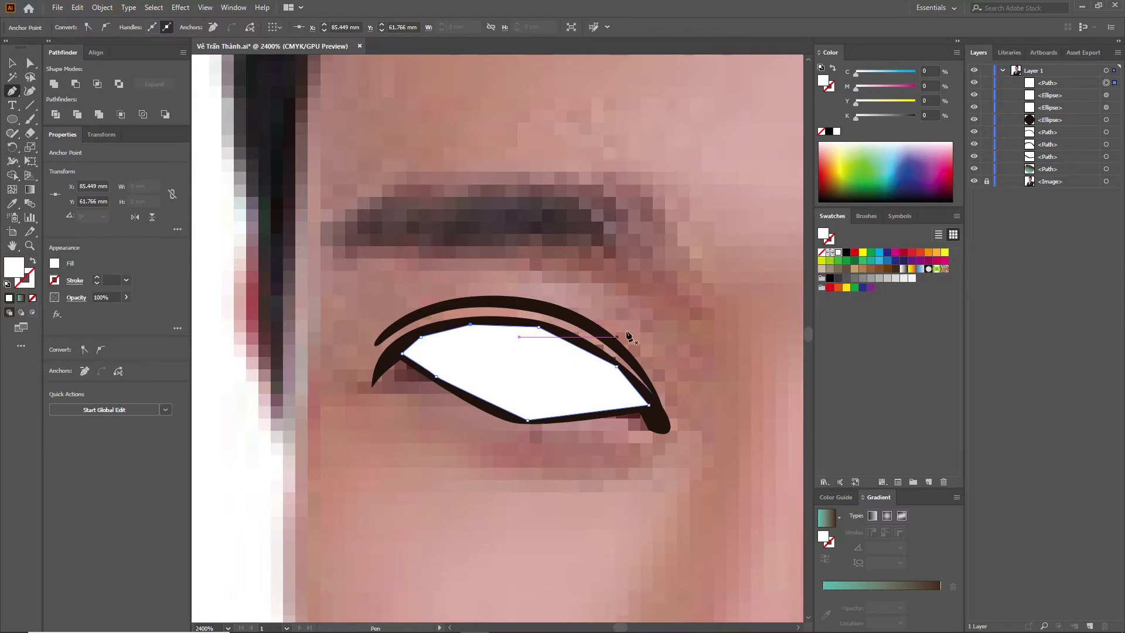
{"action": "left_click", "coordinate": [958, 42]}
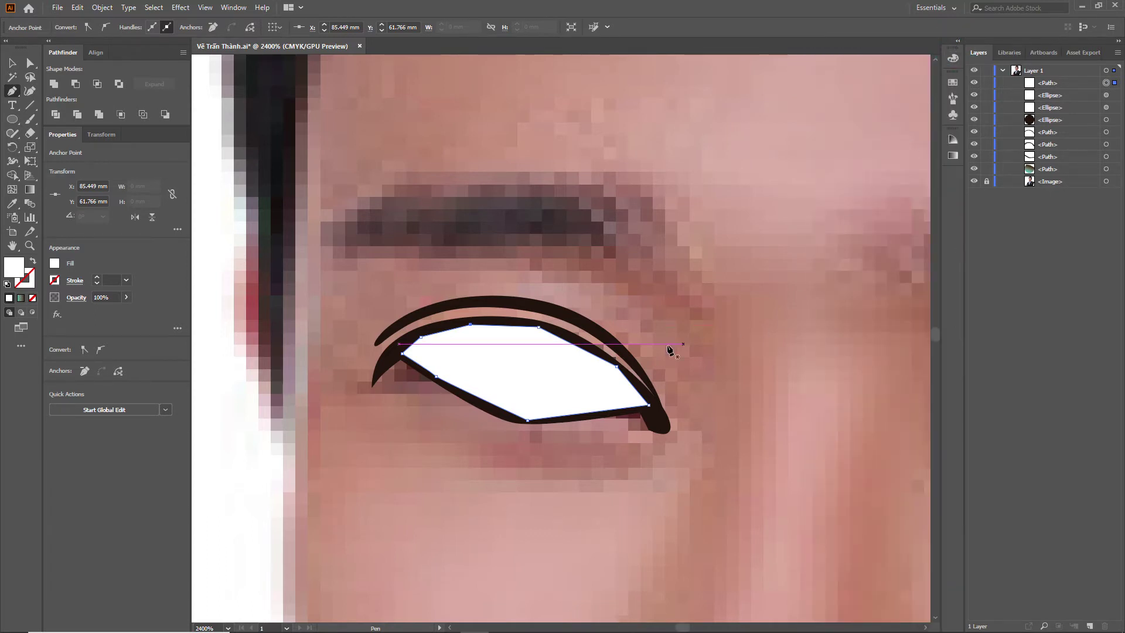
Step: Send the white shape behind the iris and eyeliner while keeping it above the photo
{"action": "key", "text": "ctrl+bracketleft"}
{"action": "key", "text": "ctrl+bracketleft"}
{"action": "key", "text": "ctrl+bracketleft"}
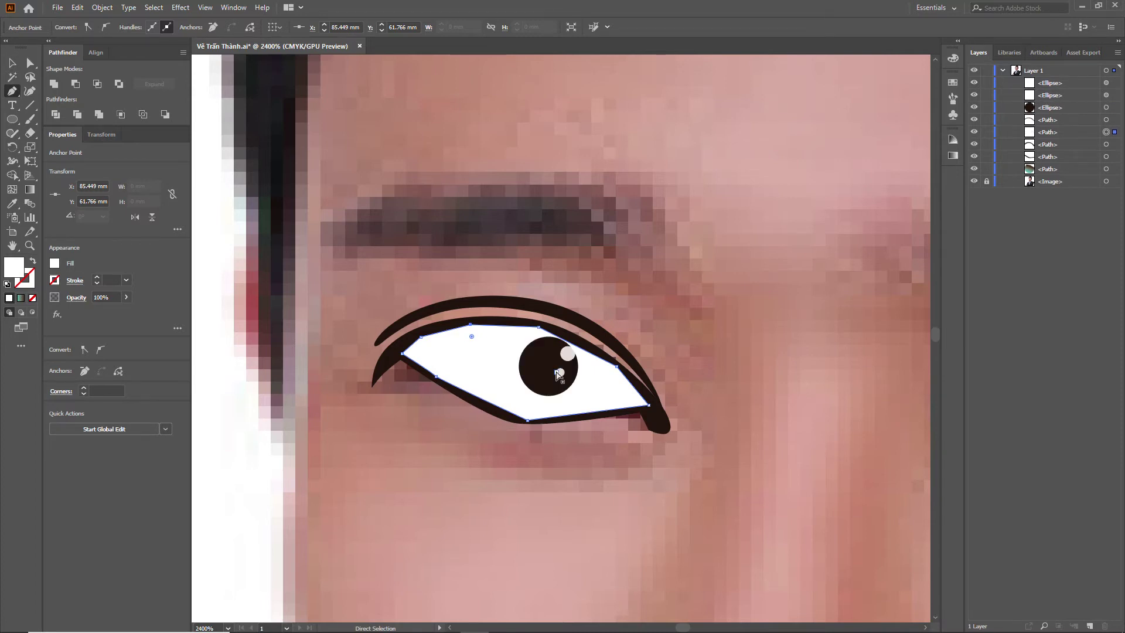
{"action": "key", "text": "ctrl+bracketleft"}
{"action": "key", "text": "ctrl+bracketleft"}
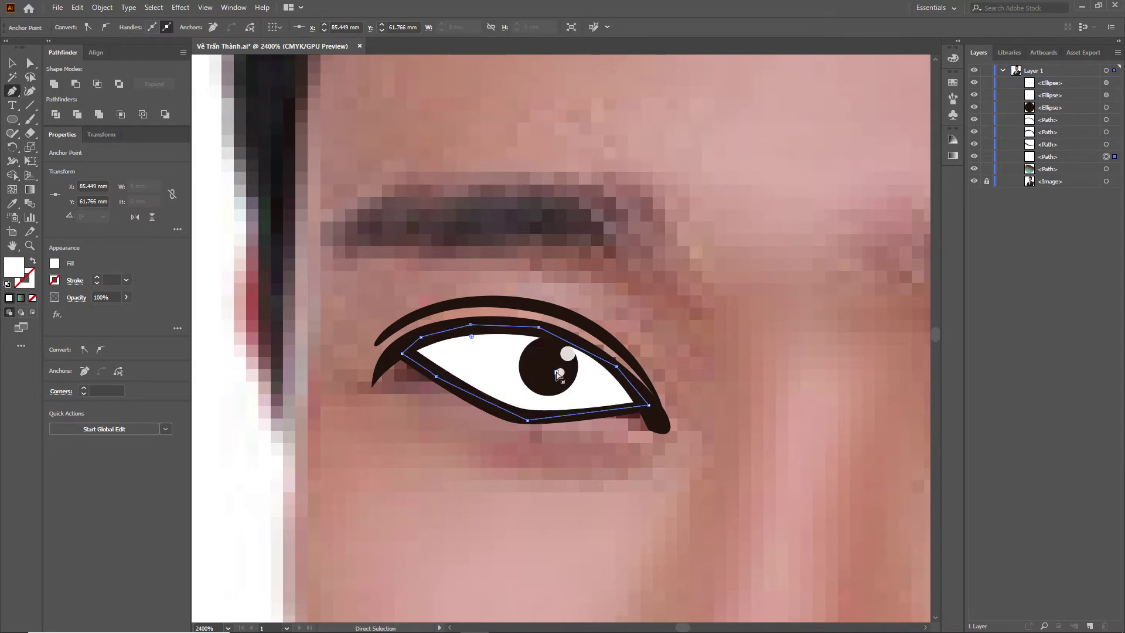
{"action": "key", "text": "ctrl+bracketleft"}
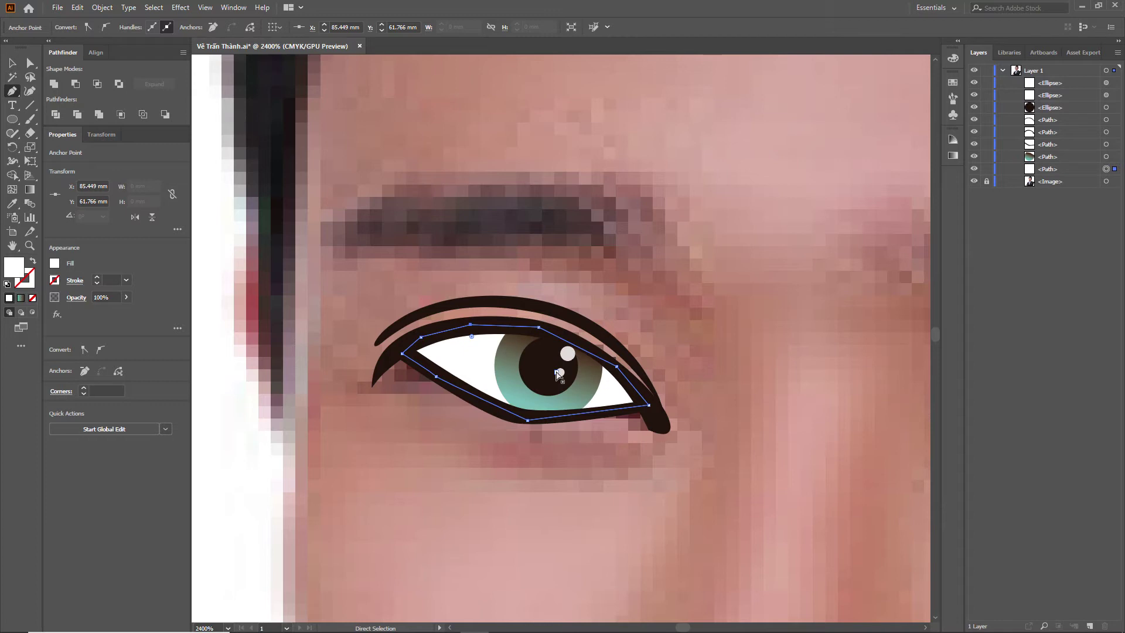
{"action": "key", "text": "ctrl+bracketleft"}
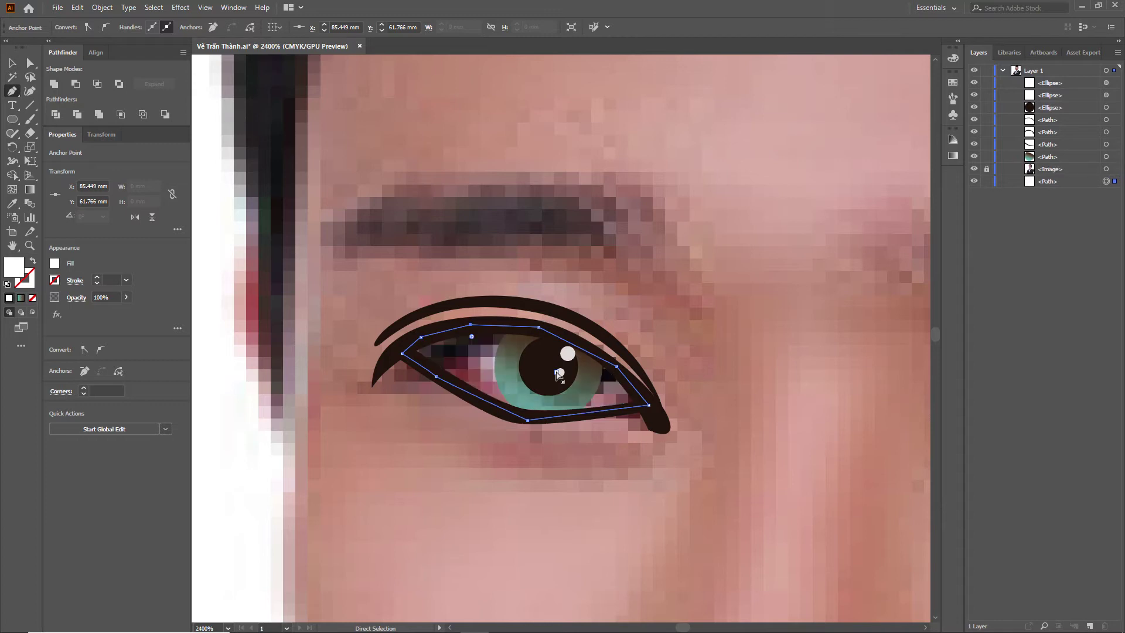
{"action": "key", "text": "ctrl+bracketright"}
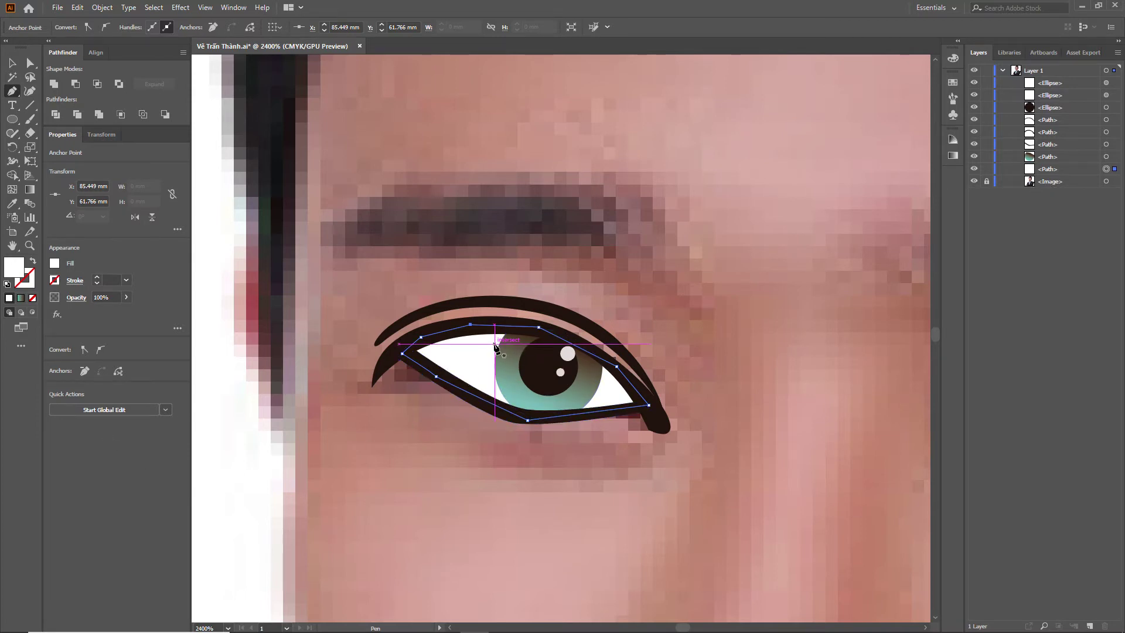
Step: Pen-trace a closed shadow shape across the upper eye white, from the upper lid around to the outer corner
{"action": "key", "text": "ctrl+equal"}
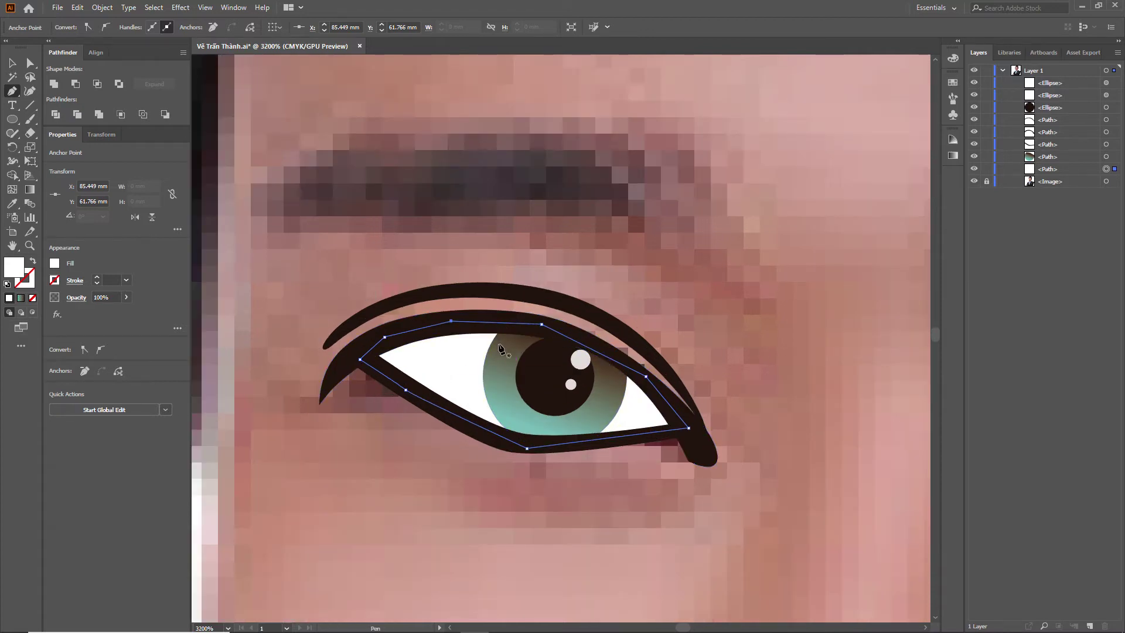
{"action": "left_click", "coordinate": [495, 343]}
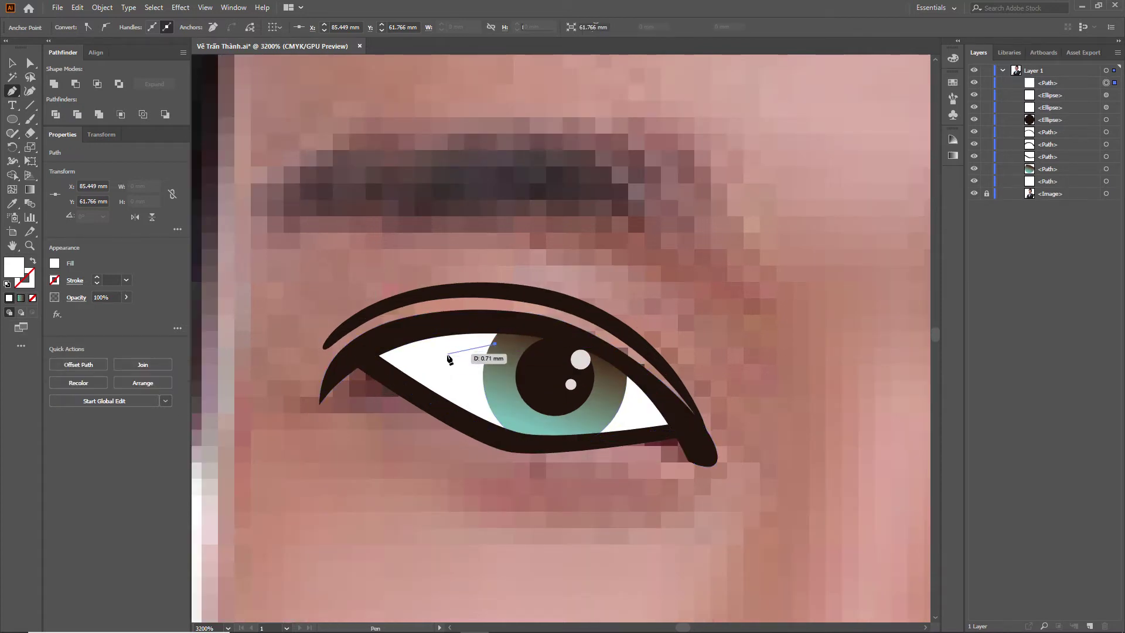
{"action": "left_click_drag", "start_coordinate": [441, 357], "coordinate": [439, 366]}
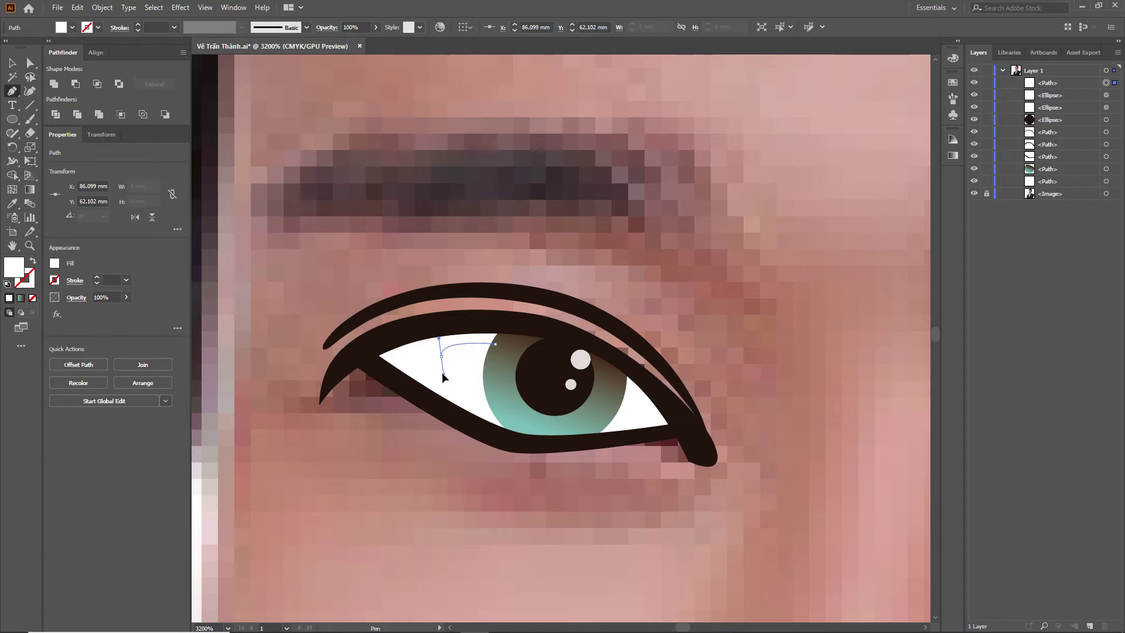
{"action": "key", "text": "ctrl+z"}
{"action": "left_click_drag", "start_coordinate": [433, 355], "coordinate": [440, 367]}
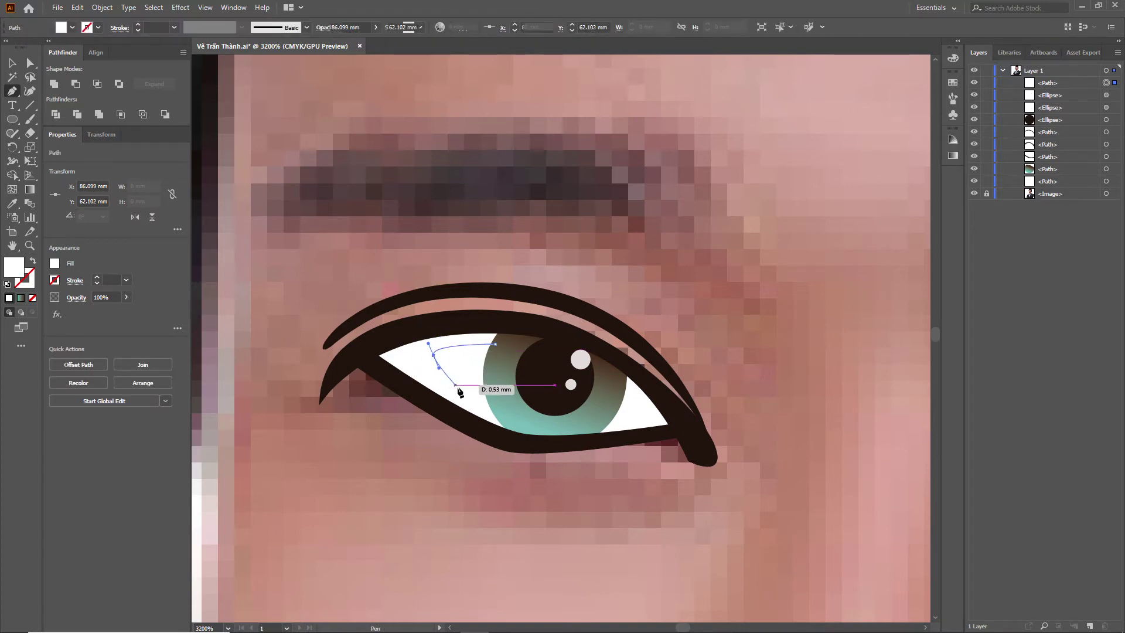
{"action": "left_click_drag", "start_coordinate": [492, 400], "coordinate": [522, 404]}
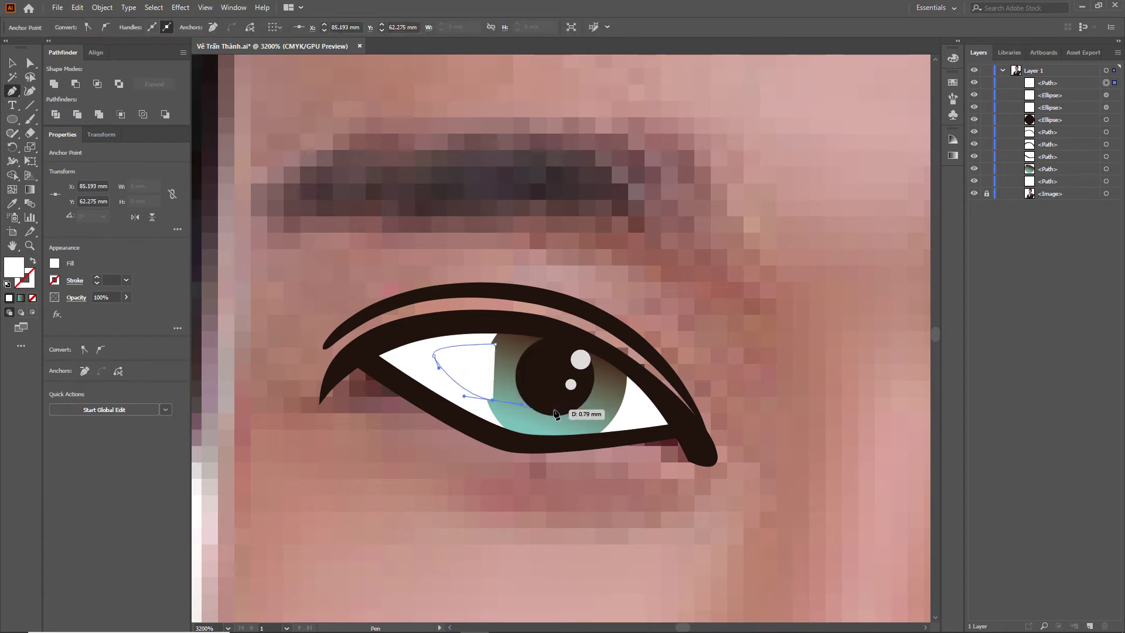
{"action": "left_click", "coordinate": [597, 424]}
{"action": "left_click", "coordinate": [643, 421]}
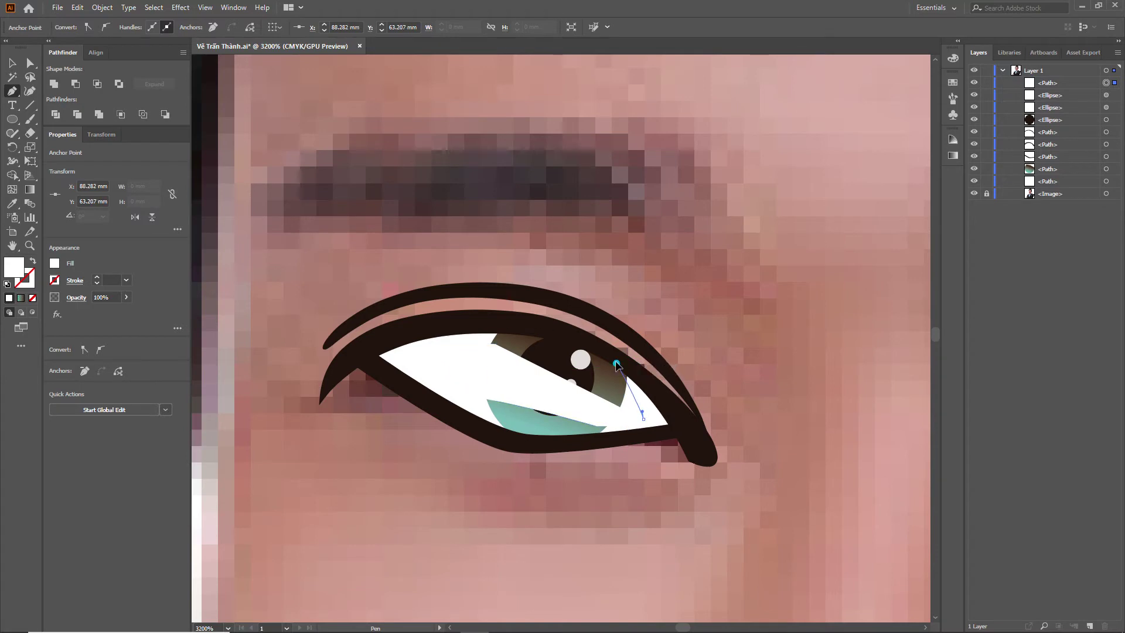
{"action": "left_click", "coordinate": [617, 365]}
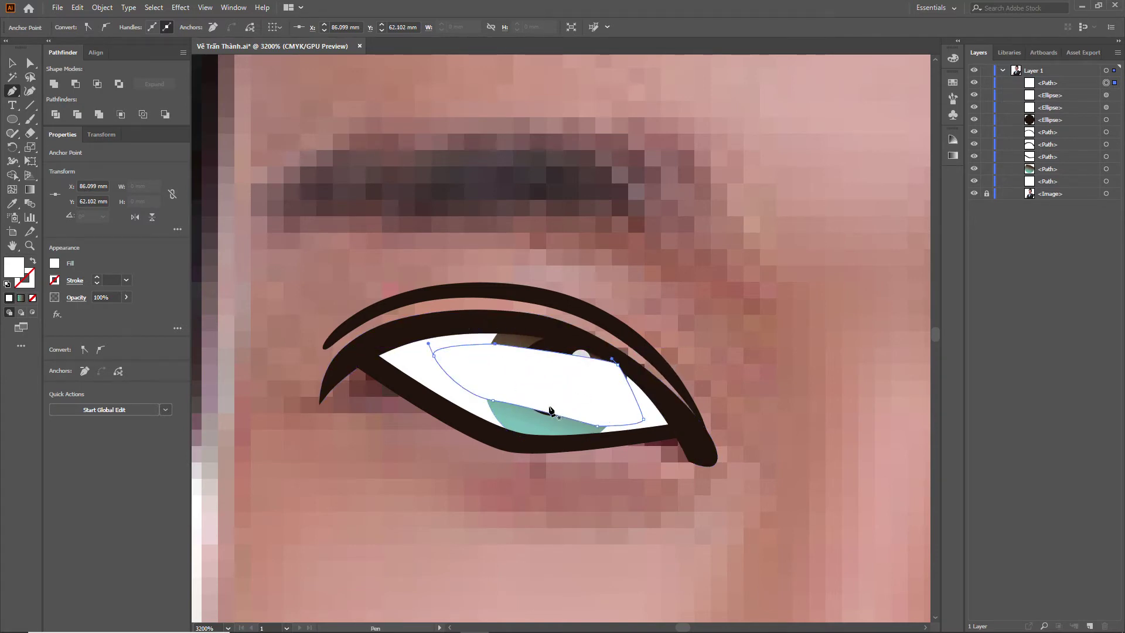
{"action": "left_click", "coordinate": [55, 264]}
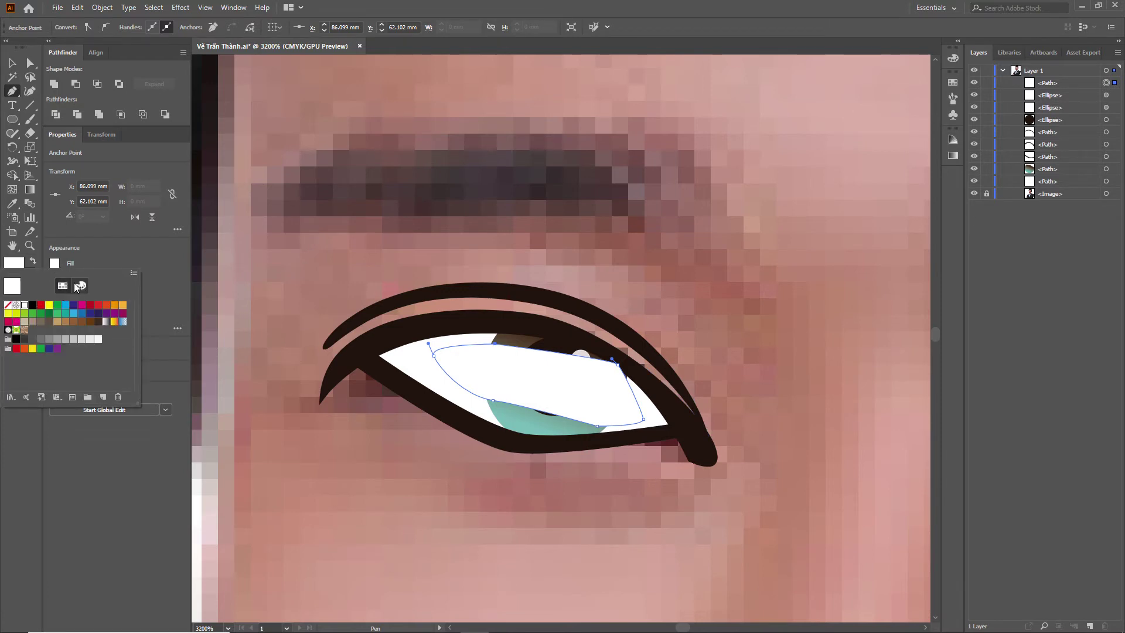
{"action": "key", "text": "Escape"}
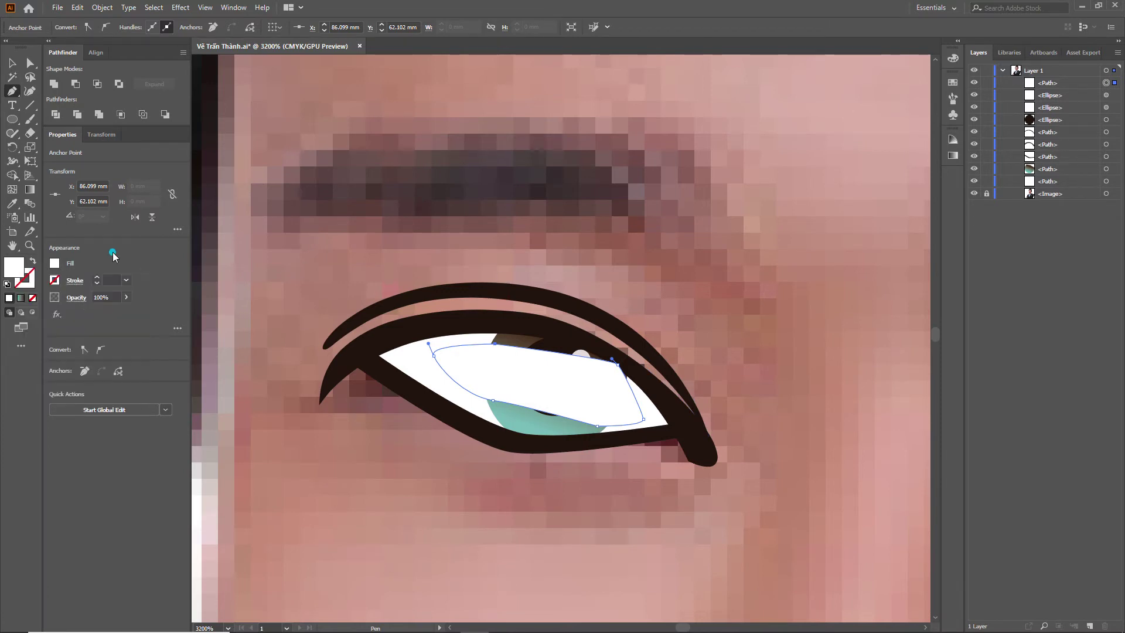
Step: Fill the shadow shape light grey E5E2E1 and send it two levels back behind the iris
{"action": "double_click", "coordinate": [14, 263]}
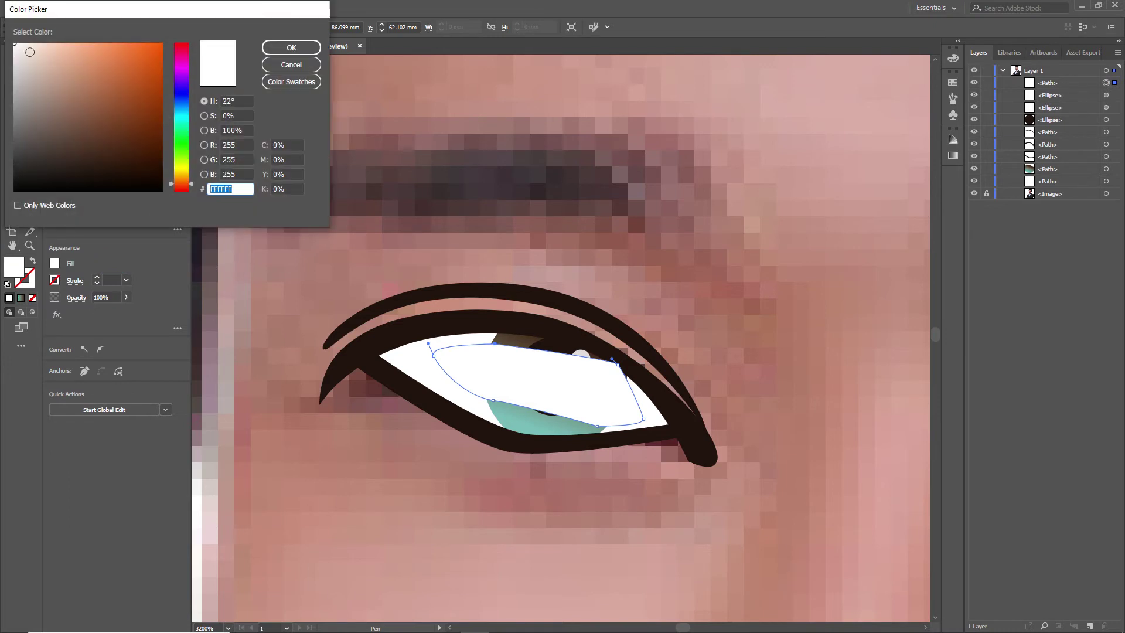
{"action": "left_click_drag", "start_coordinate": [16, 46], "coordinate": [17, 61]}
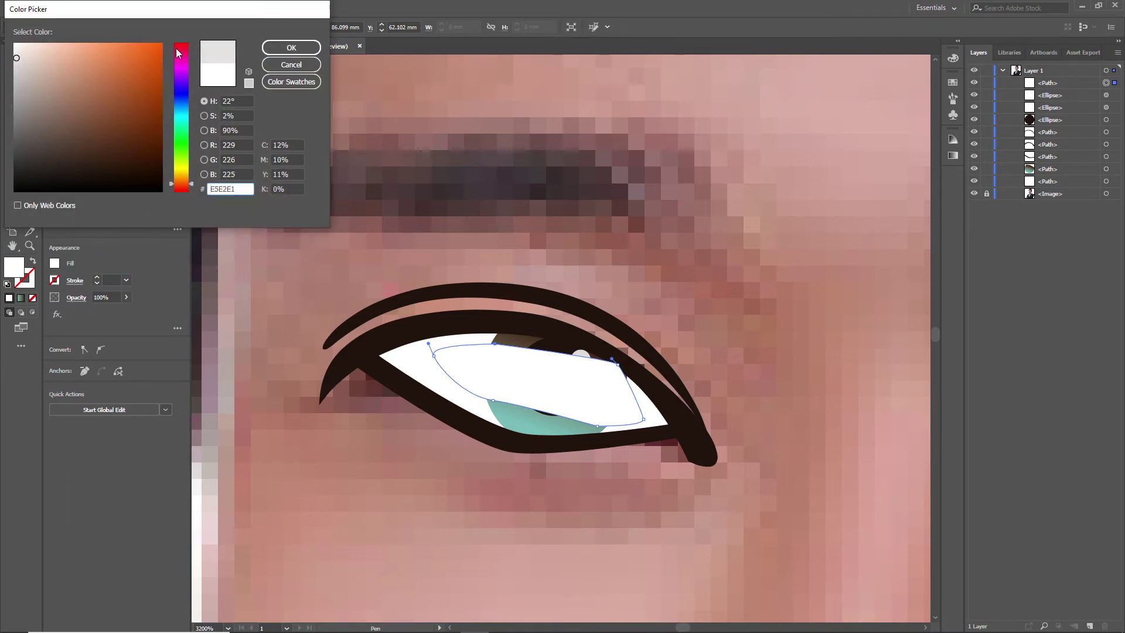
{"action": "left_click", "coordinate": [291, 47]}
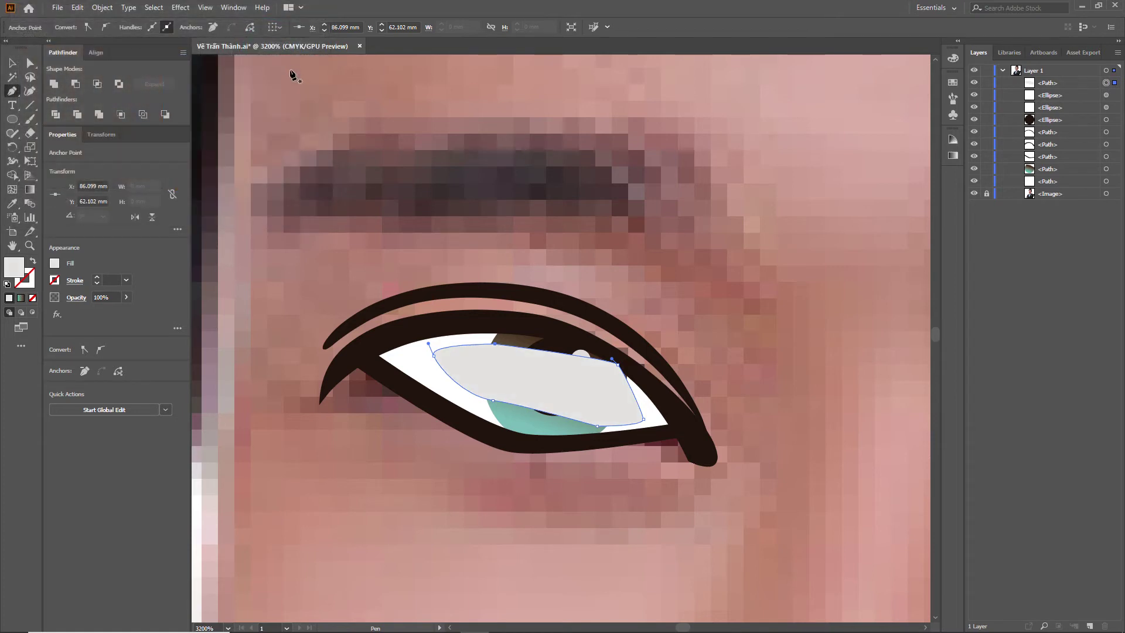
{"action": "key", "text": "ctrl+bracketleft"}
{"action": "key", "text": "ctrl+bracketleft"}
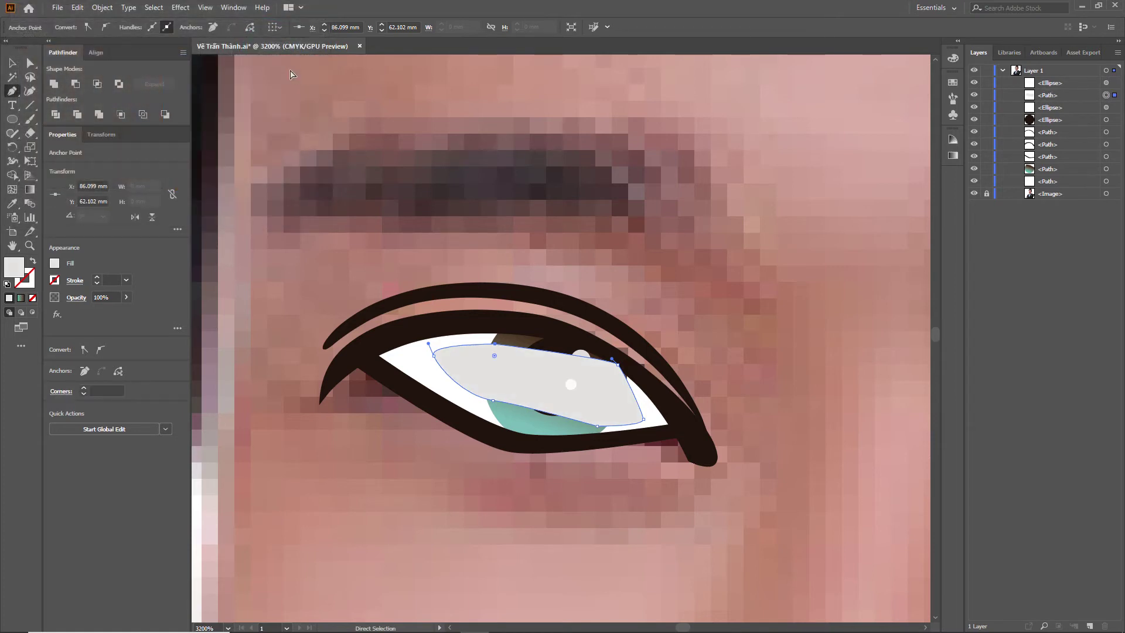
{"action": "key", "text": "ctrl+bracketleft"}
{"action": "key", "text": "ctrl+bracketleft"}
{"action": "key", "text": "ctrl+bracketleft"}
{"action": "key", "text": "ctrl+bracketleft"}
{"action": "key", "text": "ctrl+bracketleft"}
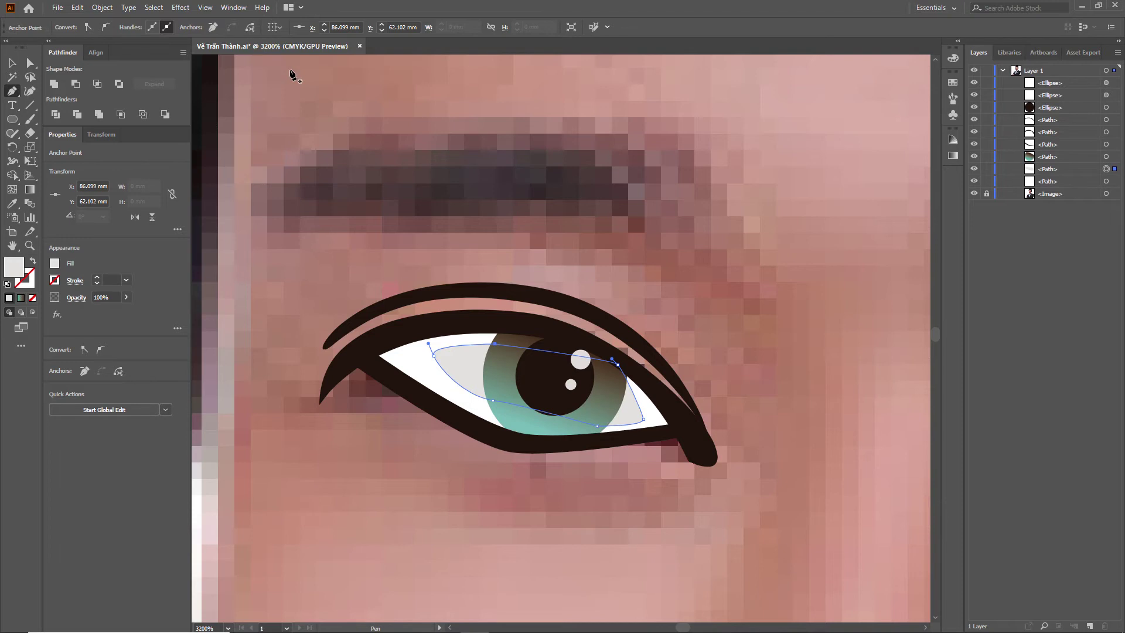
{"action": "key", "text": "v"}
{"action": "left_click", "coordinate": [771, 332]}
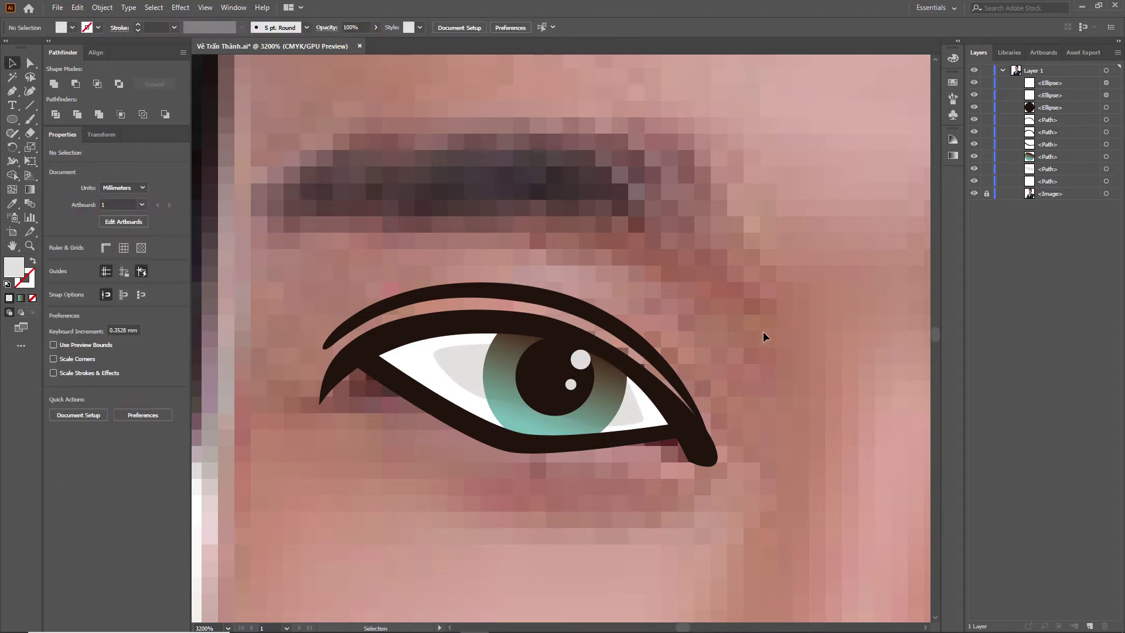
Step: Pull the grey shadow's left anchor further toward the eye corner
{"action": "scroll", "coordinate": [705, 325], "scroll_direction": "down", "scroll_amount": 2}
{"action": "scroll", "coordinate": [688, 318], "scroll_direction": "down", "scroll_amount": 2}
{"action": "scroll", "coordinate": [688, 318], "scroll_direction": "down", "scroll_amount": 2}
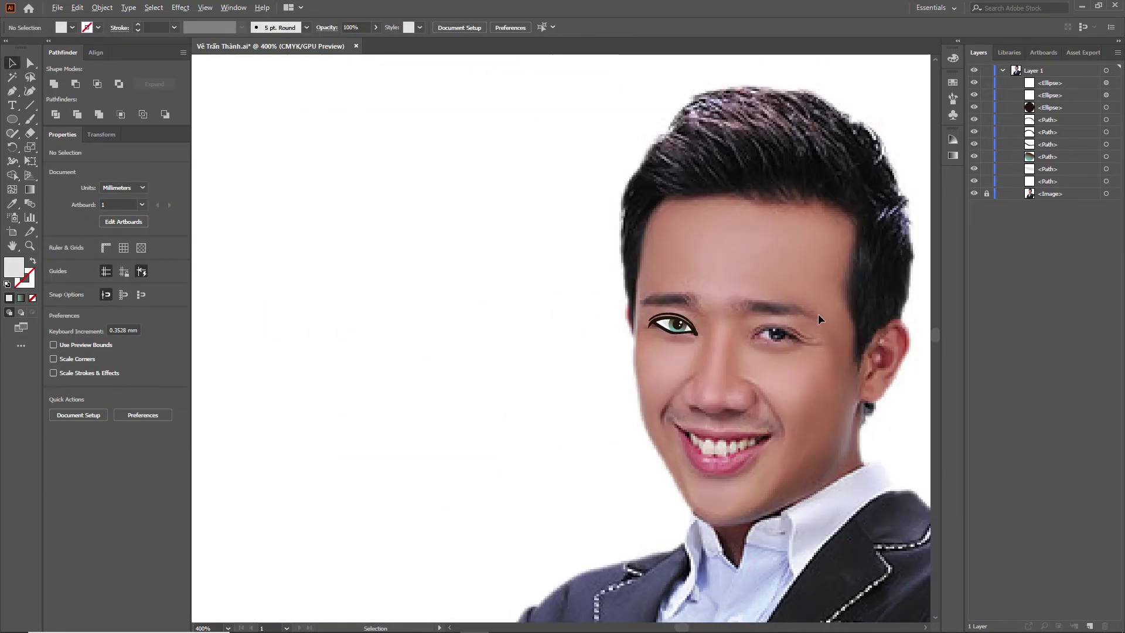
{"action": "scroll", "coordinate": [742, 314], "scroll_direction": "up", "scroll_amount": 3}
{"action": "scroll", "coordinate": [680, 340], "scroll_direction": "up", "scroll_amount": 3}
{"action": "left_click", "coordinate": [678, 343]}
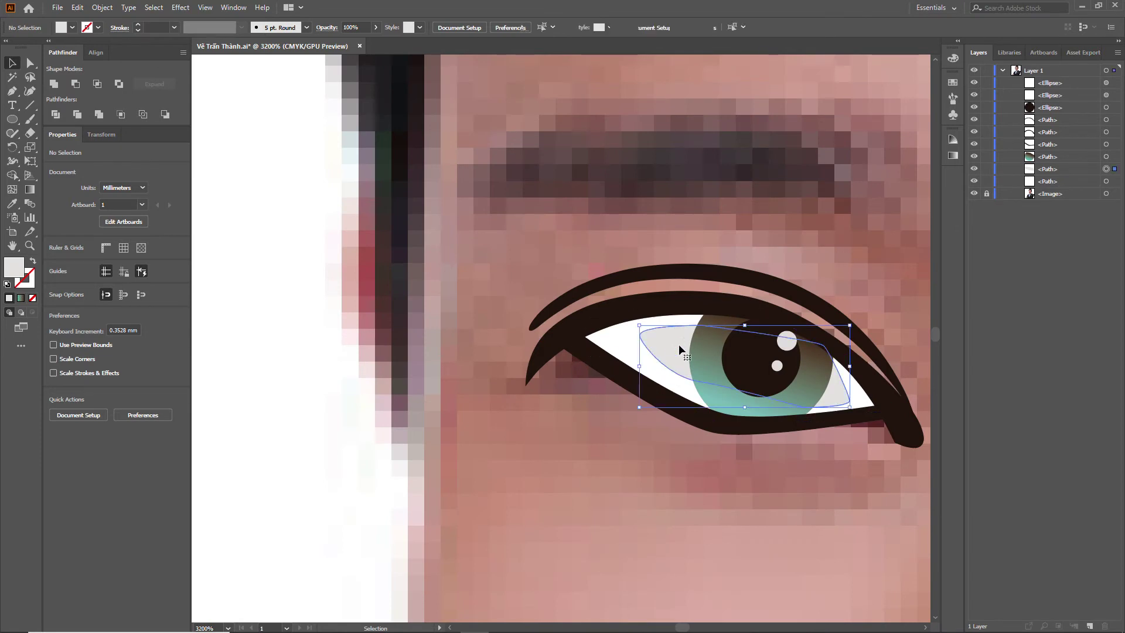
{"action": "key", "text": "a"}
{"action": "left_click_drag", "start_coordinate": [640, 338], "coordinate": [626, 341]}
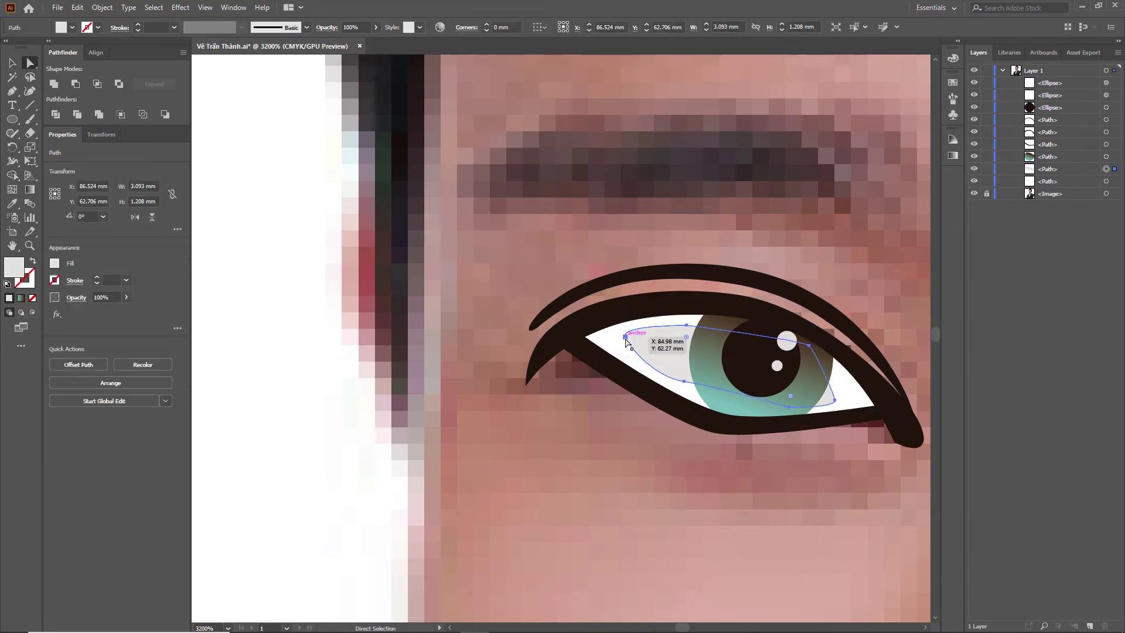
{"action": "key", "text": "Right"}
{"action": "key", "text": "Right"}
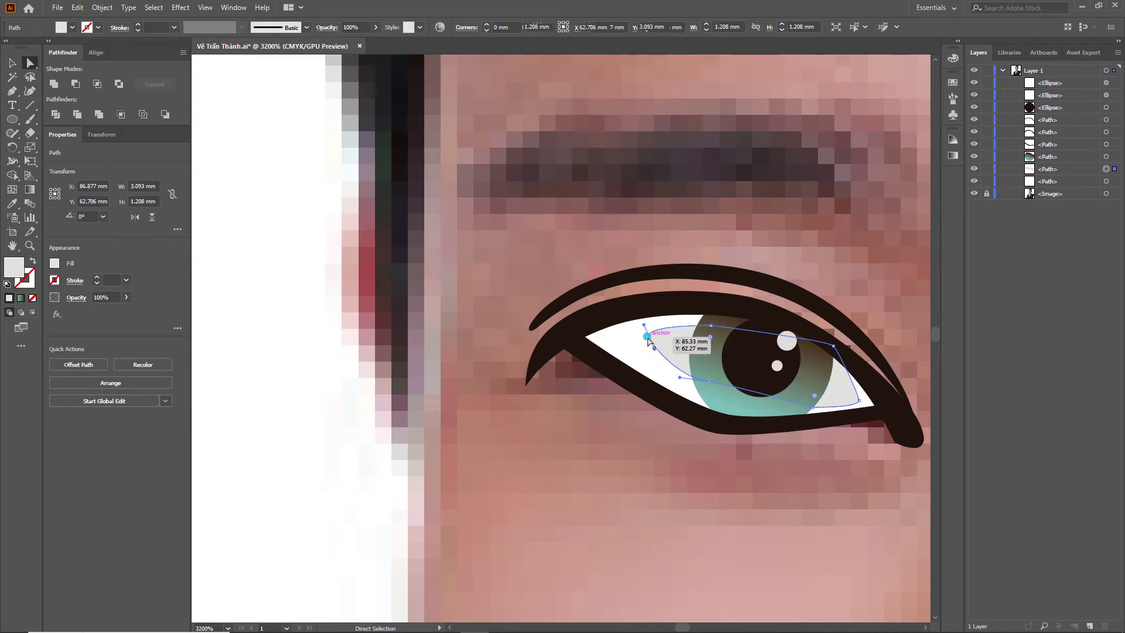
{"action": "left_click_drag", "start_coordinate": [648, 336], "coordinate": [631, 339]}
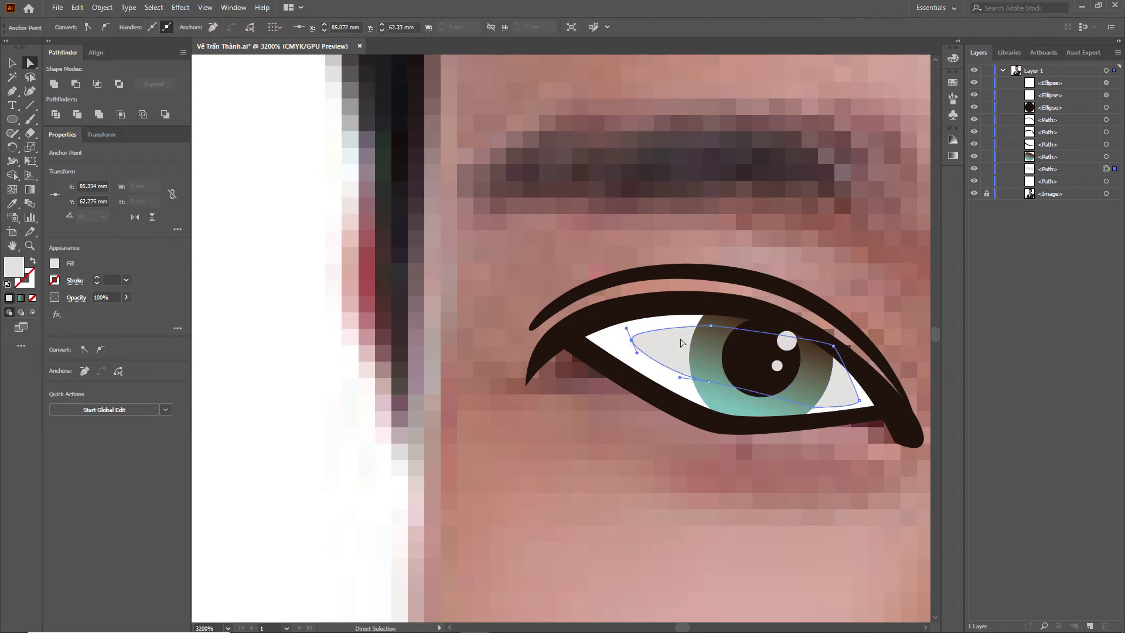
Step: Adjust the shadow's lower and top anchors and round its left end into a smooth curve
{"action": "left_click_drag", "start_coordinate": [709, 383], "coordinate": [706, 391]}
{"action": "left_click_drag", "start_coordinate": [813, 411], "coordinate": [810, 414]}
{"action": "left_click_drag", "start_coordinate": [706, 395], "coordinate": [703, 401]}
{"action": "left_click_drag", "start_coordinate": [710, 318], "coordinate": [717, 310]}
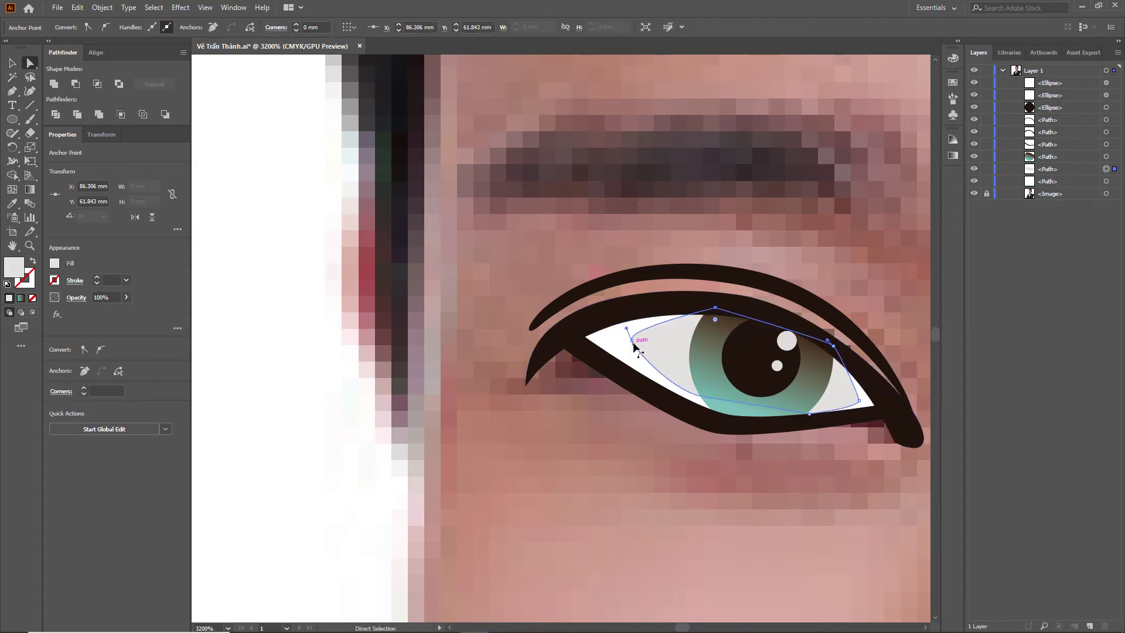
{"action": "left_click_drag", "start_coordinate": [633, 343], "coordinate": [678, 359]}
{"action": "key", "text": "v"}
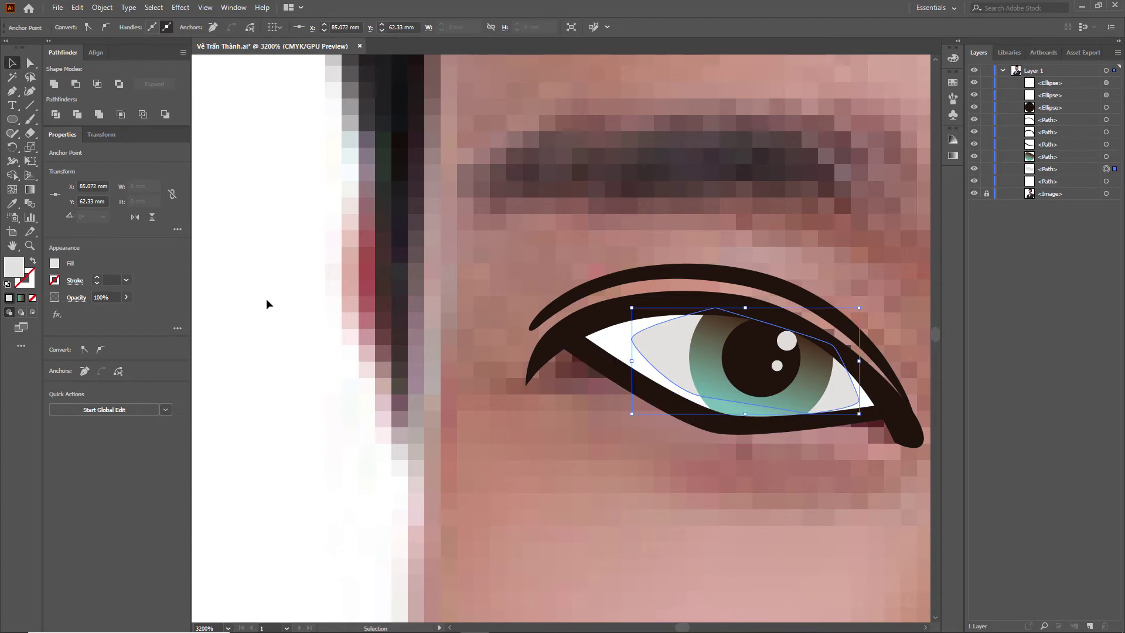
{"action": "left_click", "coordinate": [206, 276]}
{"action": "scroll", "coordinate": [305, 352], "scroll_direction": "down", "scroll_amount": 3}
{"action": "scroll", "coordinate": [445, 369], "scroll_direction": "down", "scroll_amount": 2}
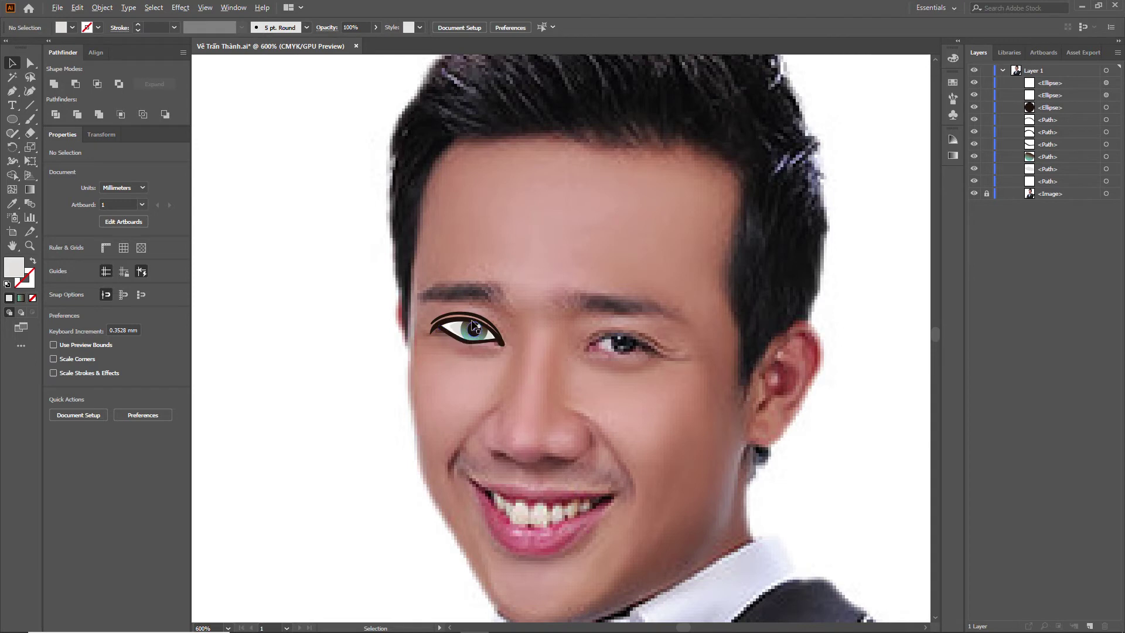
{"action": "scroll", "coordinate": [473, 325], "scroll_direction": "up", "scroll_amount": 4}
Step: Pull the grey shadow's lower-right corner up and to the left
{"action": "key", "text": "a"}
{"action": "left_click", "coordinate": [523, 355]}
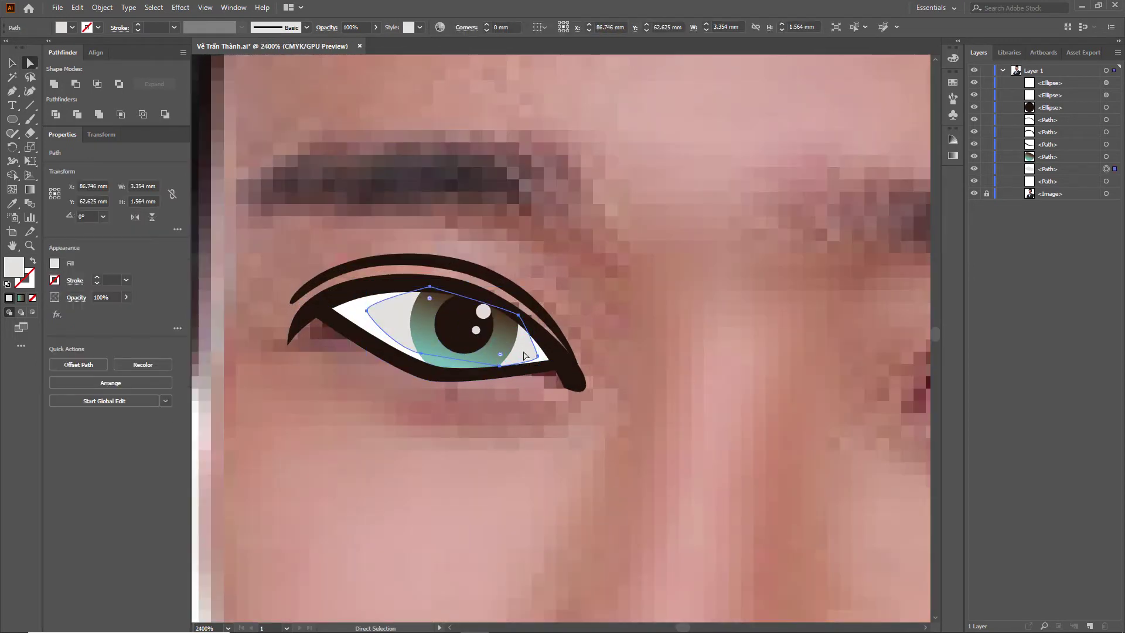
{"action": "left_click_drag", "start_coordinate": [535, 356], "coordinate": [524, 355]}
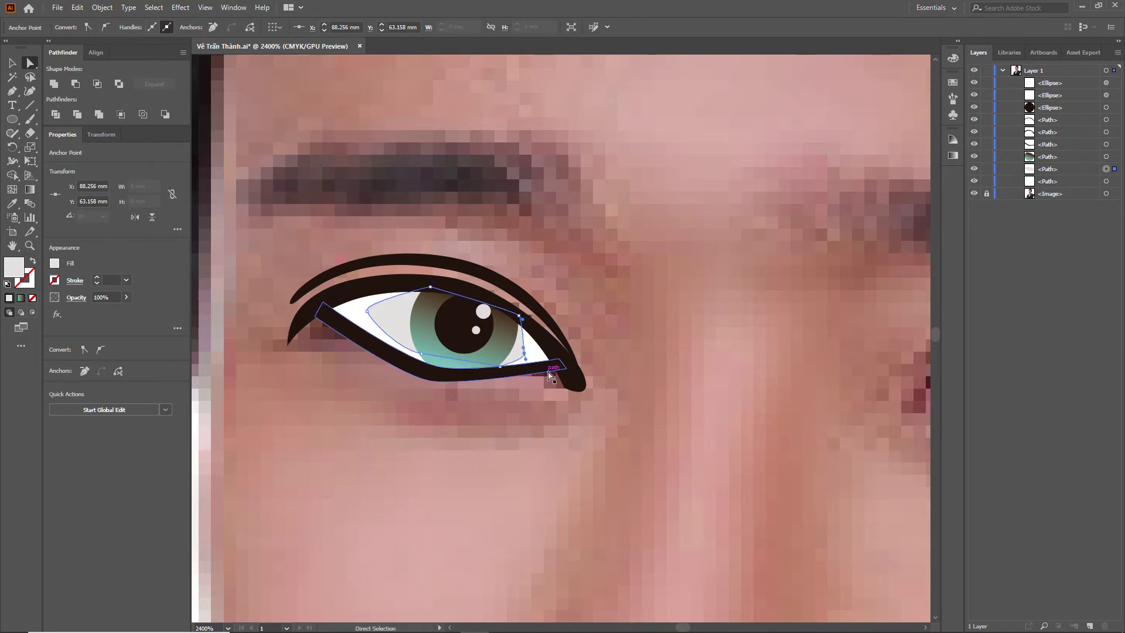
{"action": "scroll", "coordinate": [537, 359], "scroll_direction": "up", "scroll_amount": 1}
{"action": "scroll", "coordinate": [538, 358], "scroll_direction": "up", "scroll_amount": 1}
Step: Draw a small closed three-point triangle in the eye's corner and begin editing its fill colour
{"action": "key", "text": "p"}
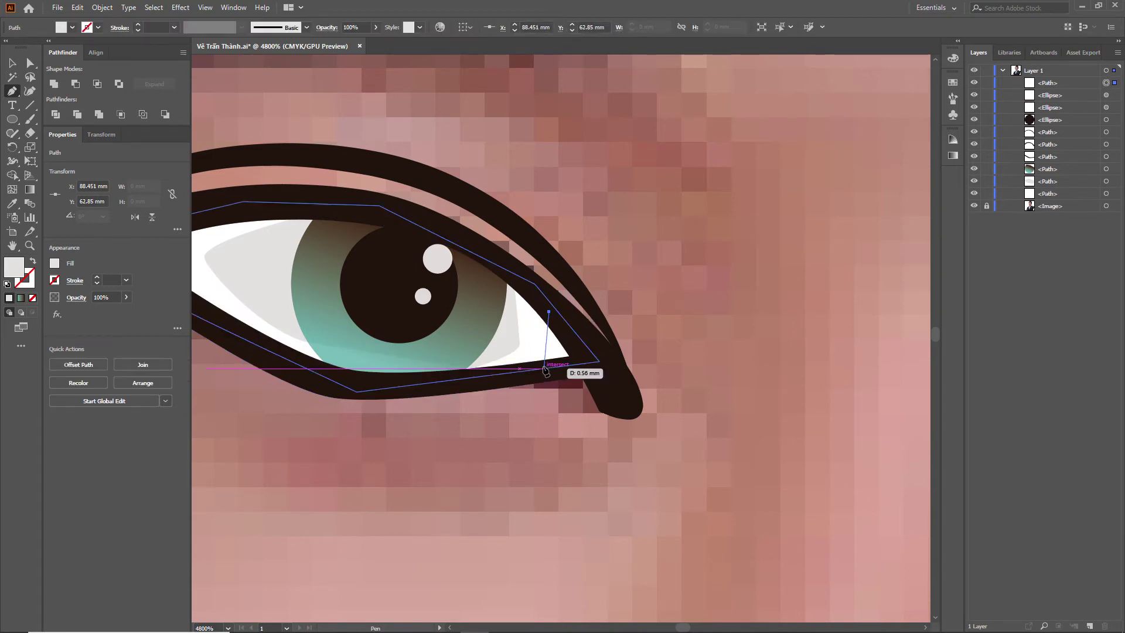
{"action": "left_click", "coordinate": [544, 370]}
{"action": "left_click", "coordinate": [586, 360]}
{"action": "left_click", "coordinate": [548, 312]}
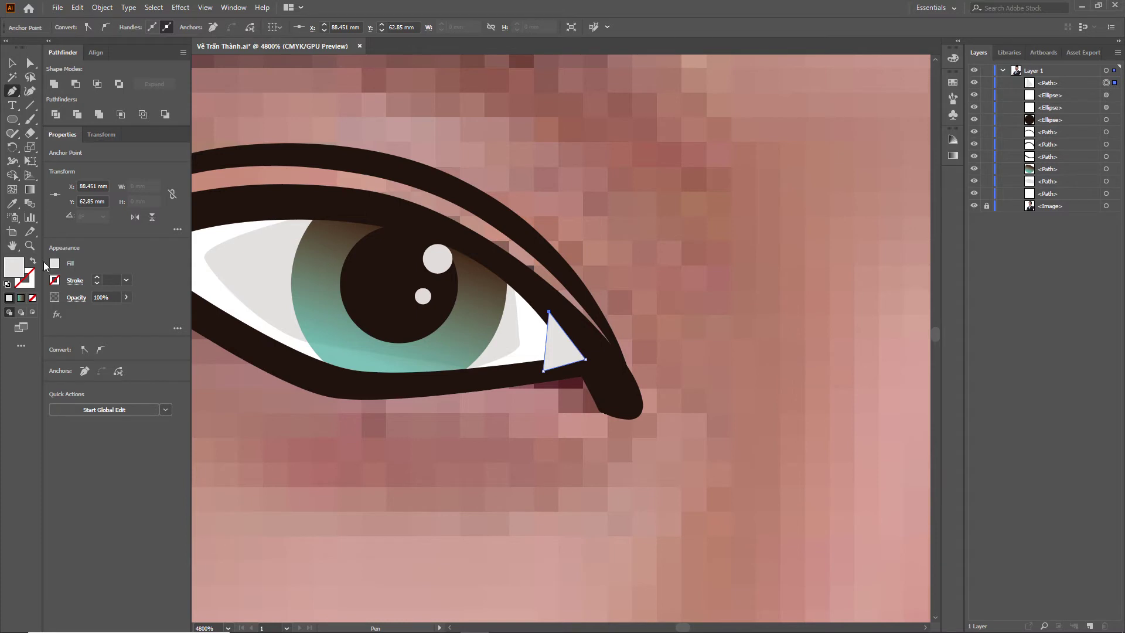
{"action": "left_click", "coordinate": [15, 265]}
{"action": "double_click", "coordinate": [14, 267]}
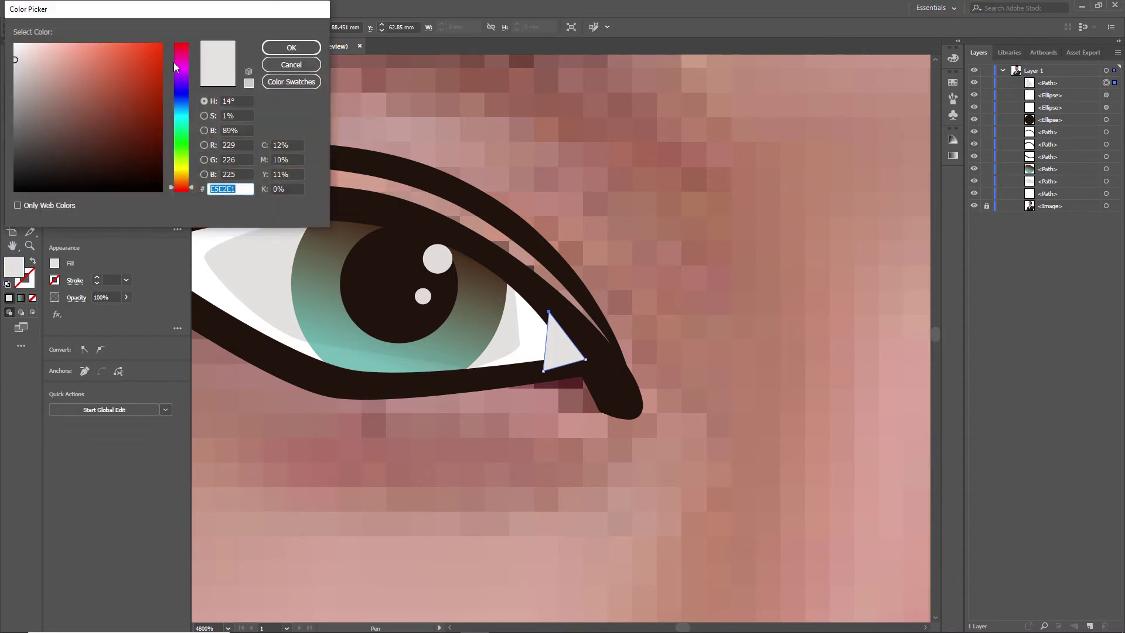
Step: Fill the corner triangle pink F97878 and send it back behind the eyeliner
{"action": "left_click_drag", "start_coordinate": [174, 67], "coordinate": [181, 43]}
{"action": "left_click", "coordinate": [104, 45]}
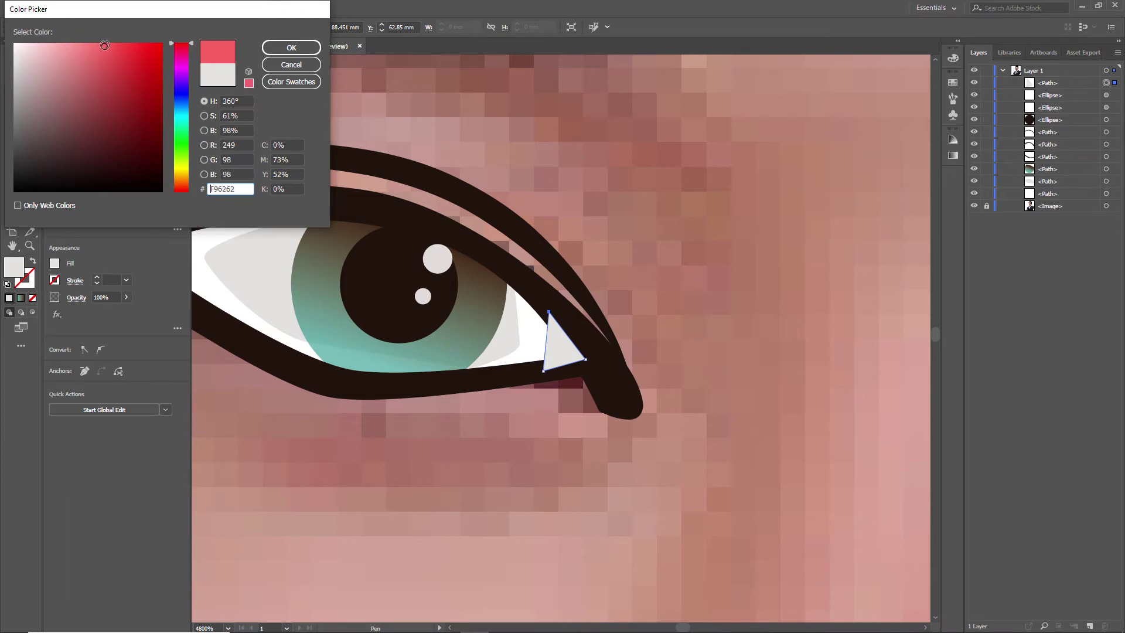
{"action": "left_click", "coordinate": [100, 45]}
{"action": "left_click", "coordinate": [90, 45]}
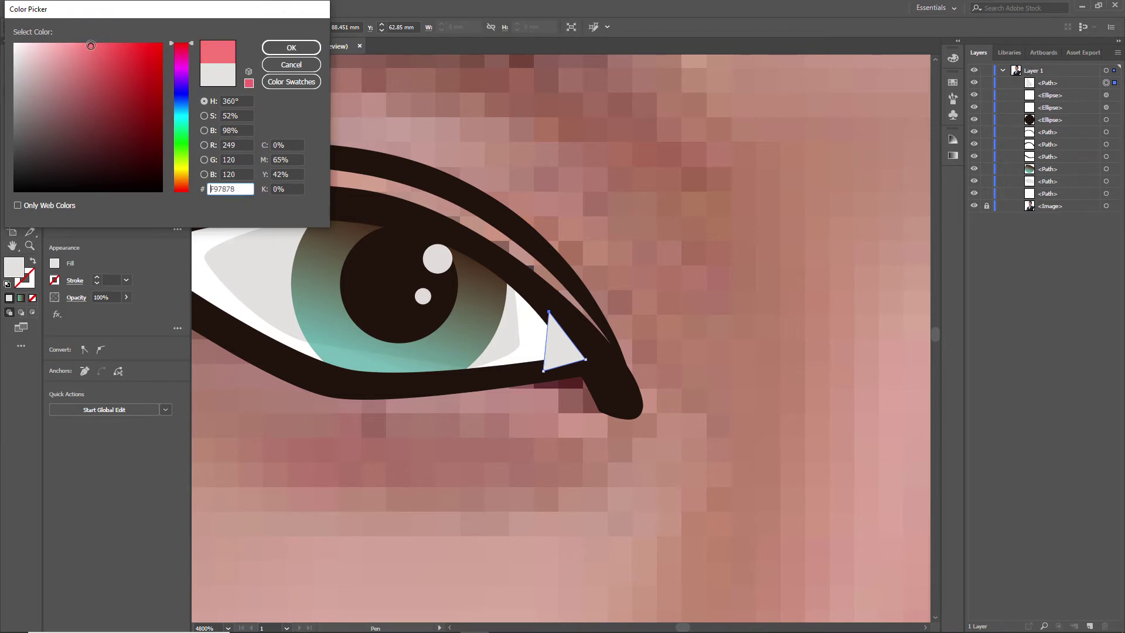
{"action": "left_click", "coordinate": [291, 48]}
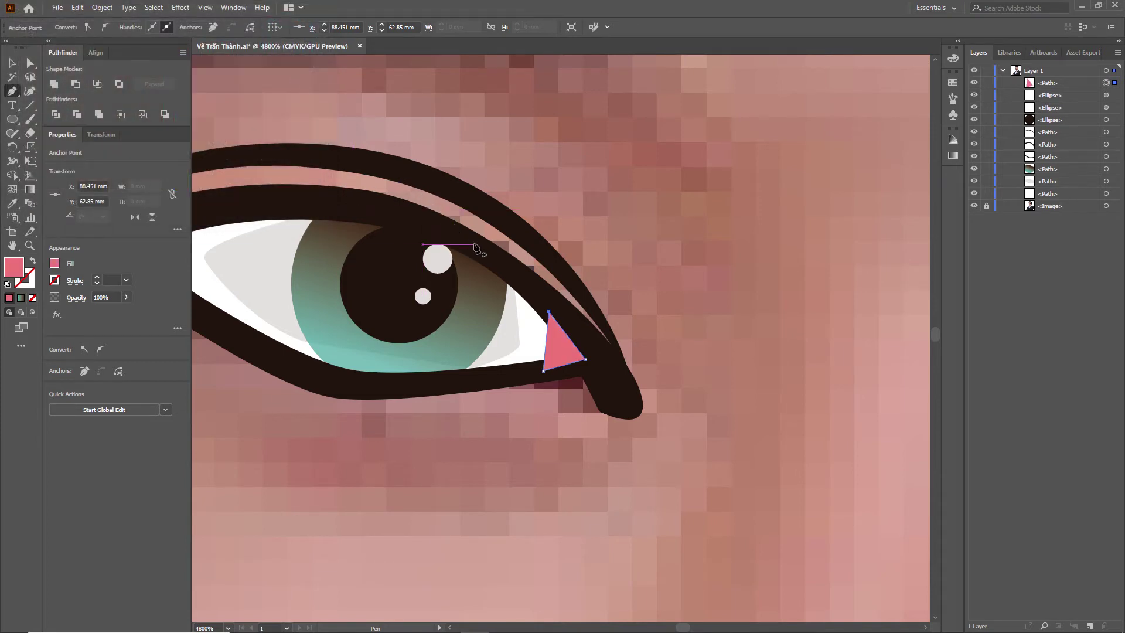
{"action": "key", "text": "ctrl+bracketleft"}
{"action": "key", "text": "ctrl+bracketleft"}
{"action": "key", "text": "ctrl+bracketleft"}
{"action": "key", "text": "ctrl+bracketleft"}
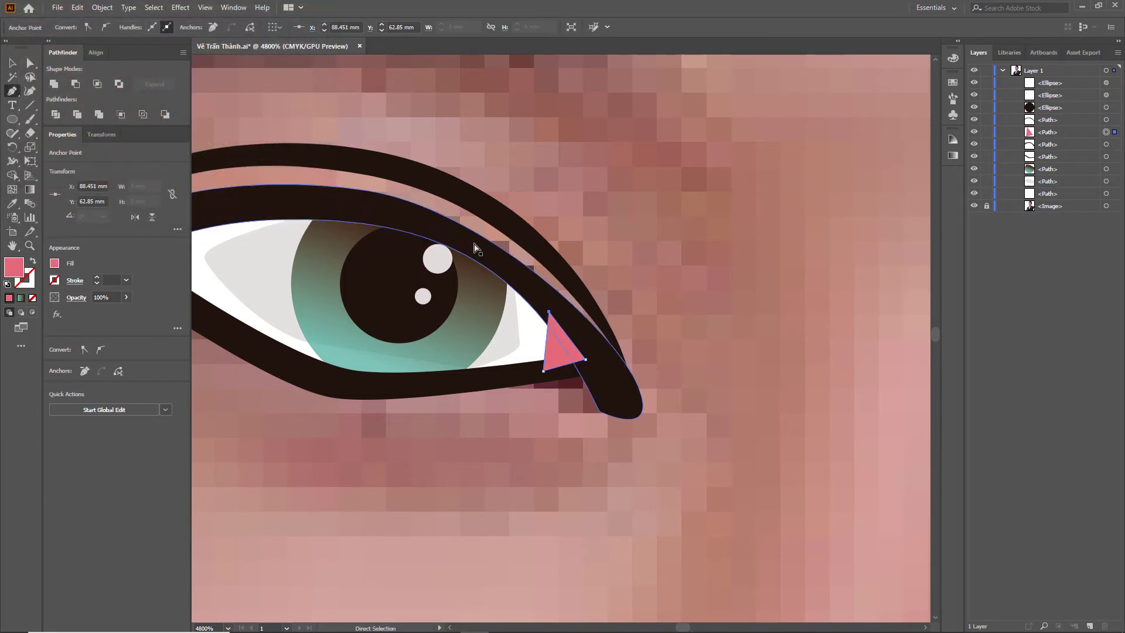
{"action": "key", "text": "ctrl+bracketleft"}
{"action": "key", "text": "ctrl+bracketleft"}
{"action": "key", "text": "v"}
{"action": "scroll", "coordinate": [465, 317], "scroll_direction": "down", "scroll_amount": 2}
{"action": "scroll", "coordinate": [465, 317], "scroll_direction": "down", "scroll_amount": 2}
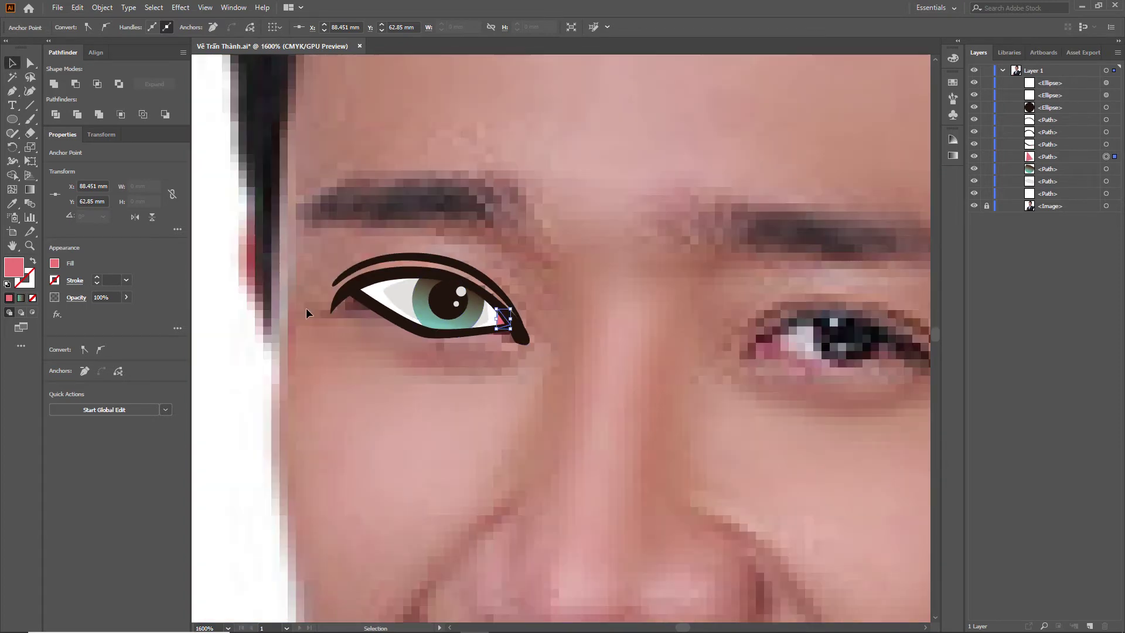
{"action": "left_click", "coordinate": [200, 321]}
{"action": "scroll", "coordinate": [459, 328], "scroll_direction": "down", "scroll_amount": 2}
{"action": "scroll", "coordinate": [460, 328], "scroll_direction": "down", "scroll_amount": 1}
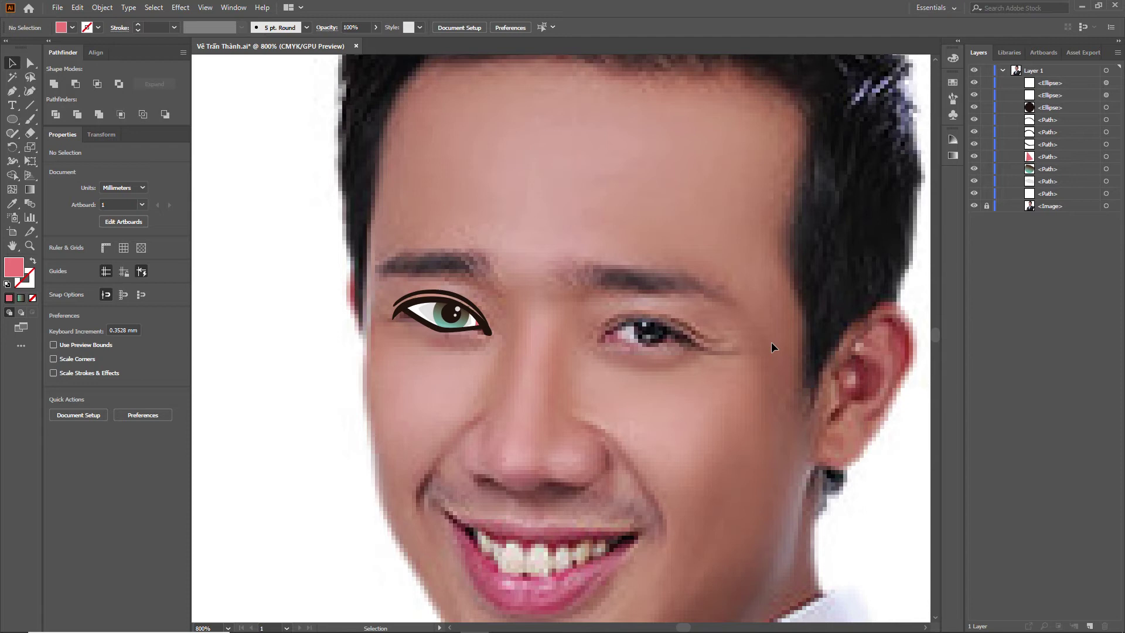
{"action": "scroll", "coordinate": [612, 329], "scroll_direction": "up", "scroll_amount": 1}
{"action": "scroll", "coordinate": [612, 329], "scroll_direction": "up", "scroll_amount": 1}
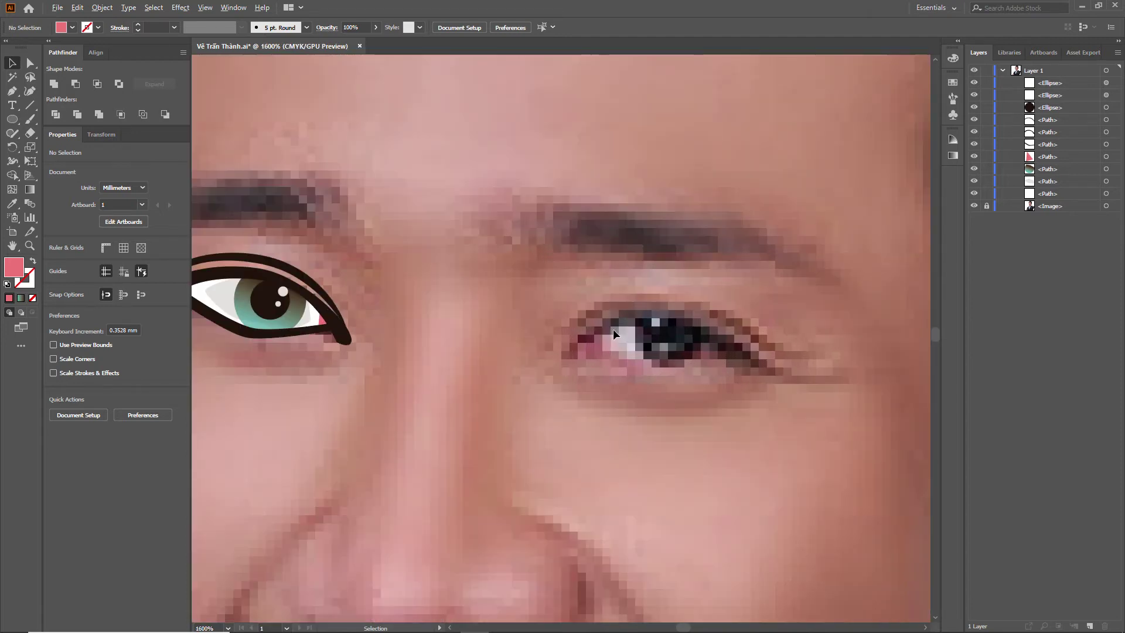
{"action": "scroll", "coordinate": [613, 329], "scroll_direction": "down", "scroll_amount": 1}
{"action": "scroll", "coordinate": [613, 329], "scroll_direction": "down", "scroll_amount": 1}
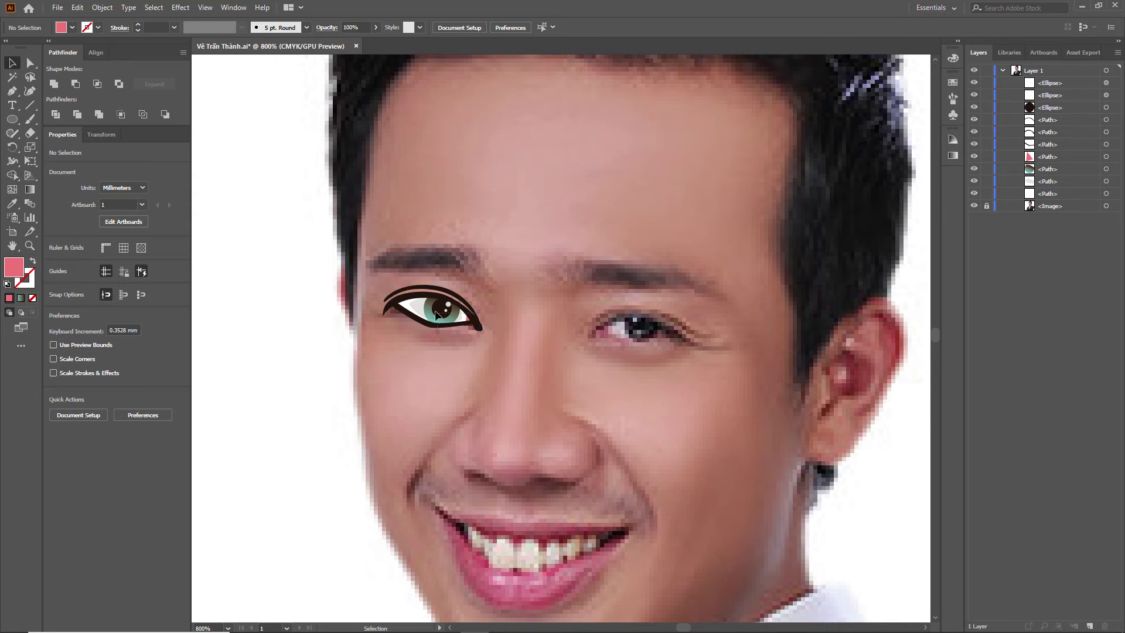
Step: Duplicate the left eye artwork in place and drag the copy over the right eye
{"action": "key", "text": "ctrl+a"}
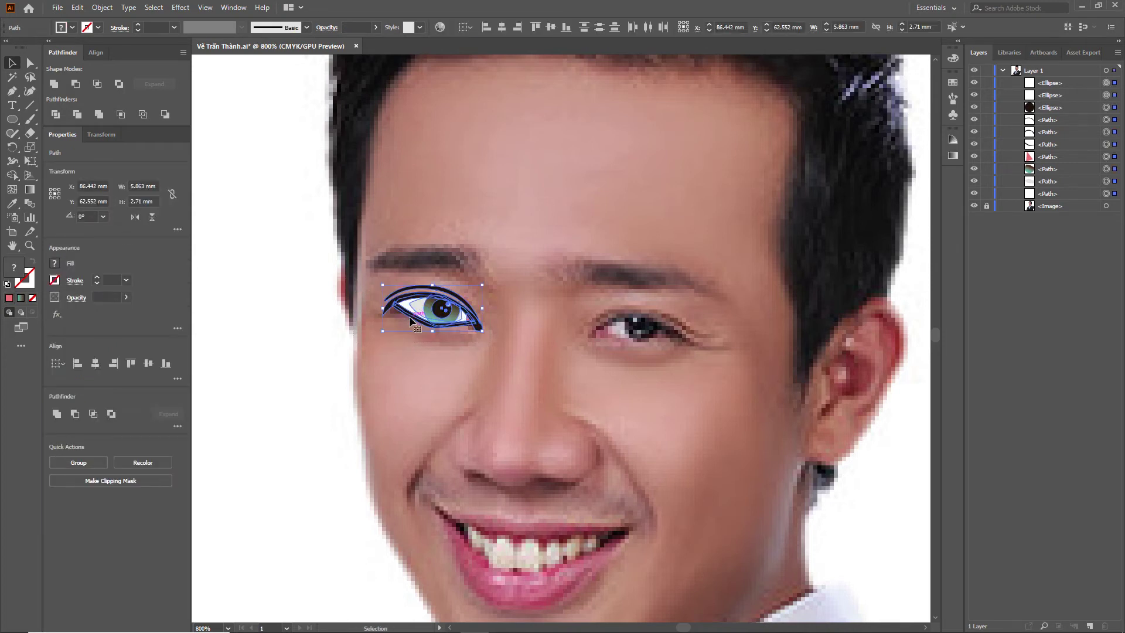
{"action": "key", "text": "ctrl+c"}
{"action": "key", "text": "ctrl+f"}
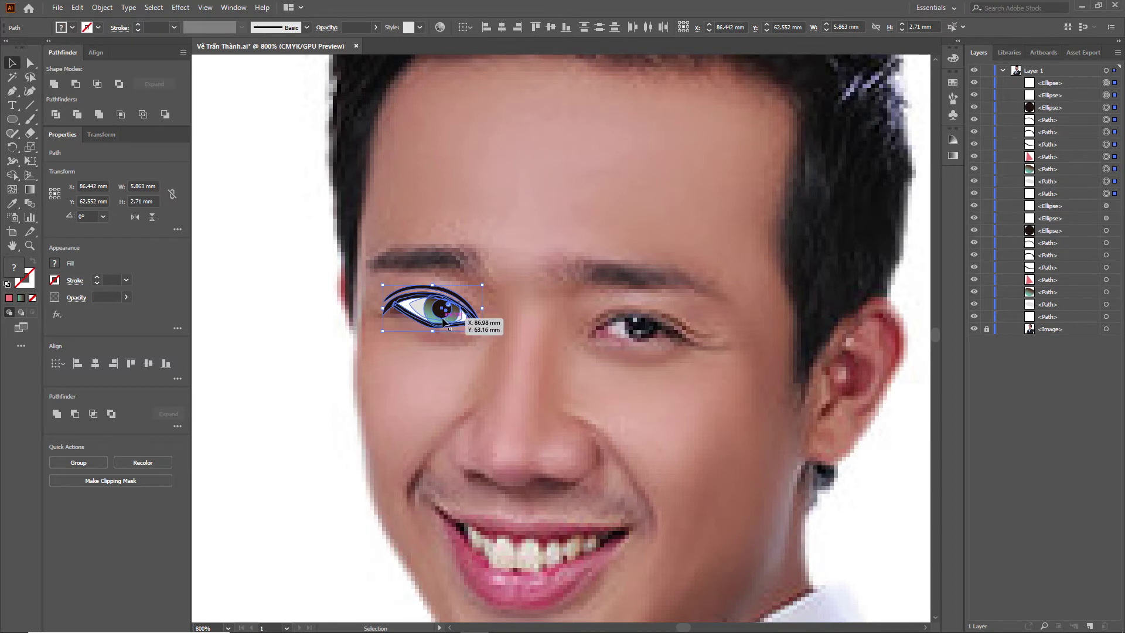
{"action": "left_click_drag", "start_coordinate": [443, 317], "coordinate": [607, 345]}
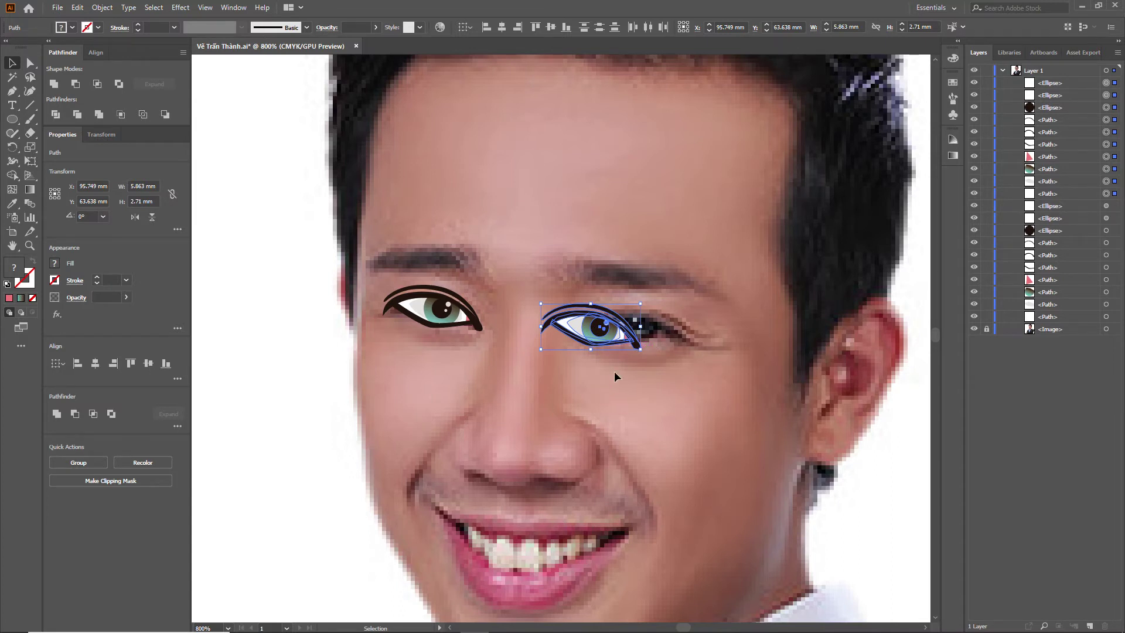
Step: Mirror the copied eye with a vertical Reflect so it fits the second eye
{"action": "right_click", "coordinate": [609, 336]}
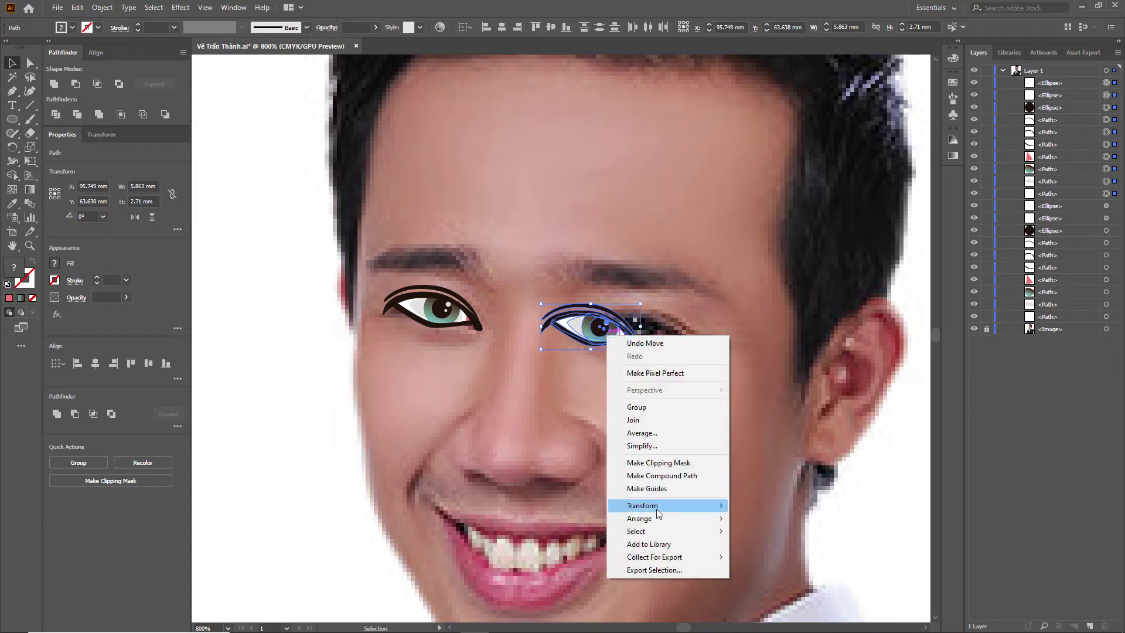
{"action": "mouse_move", "coordinate": [642, 505]}
{"action": "left_click", "coordinate": [767, 548]}
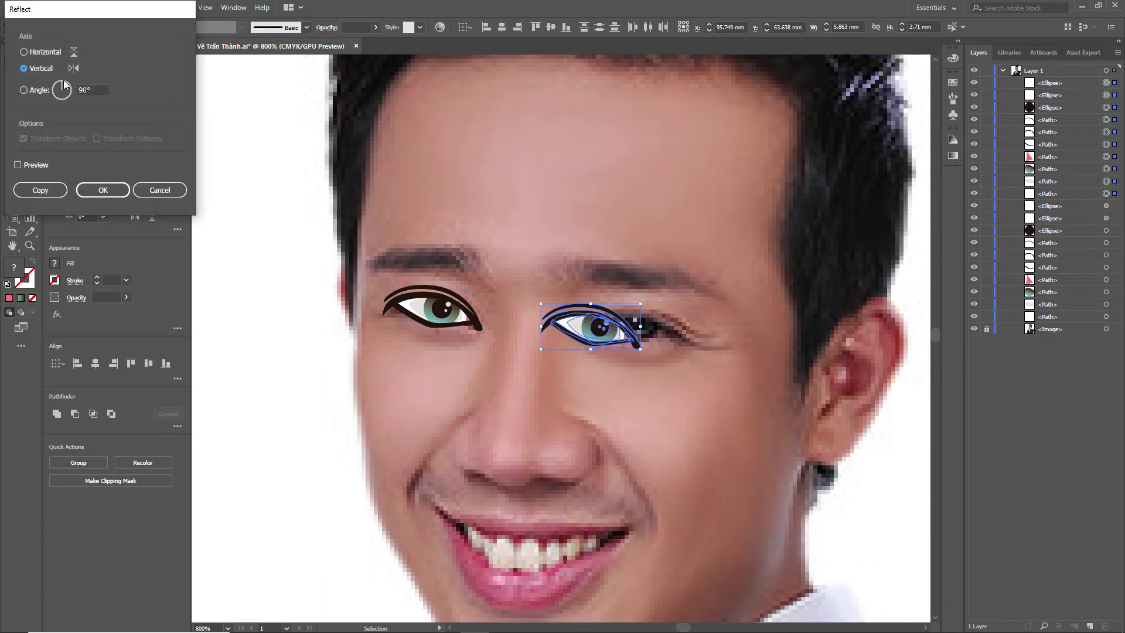
{"action": "left_click", "coordinate": [18, 165]}
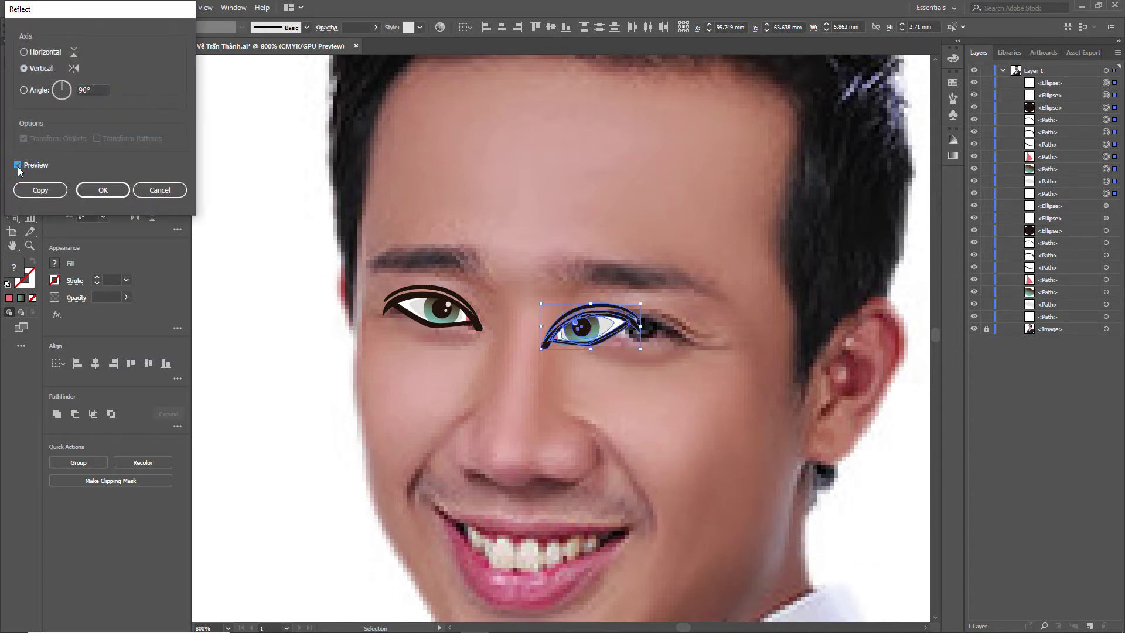
{"action": "left_click", "coordinate": [102, 194]}
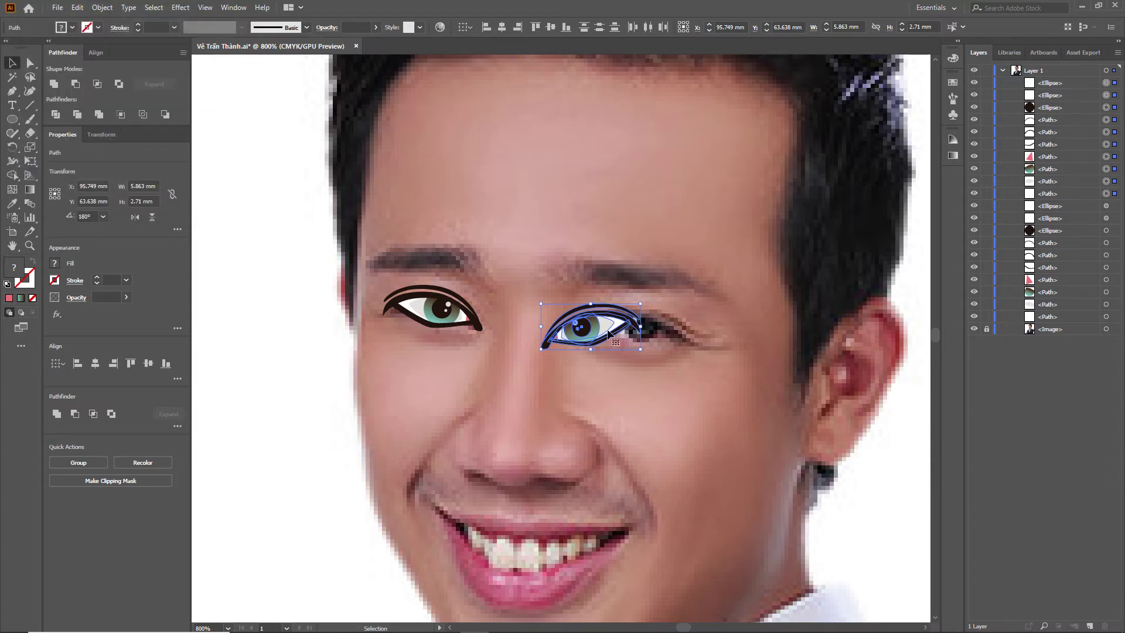
{"action": "key", "text": "ctrl+plus"}
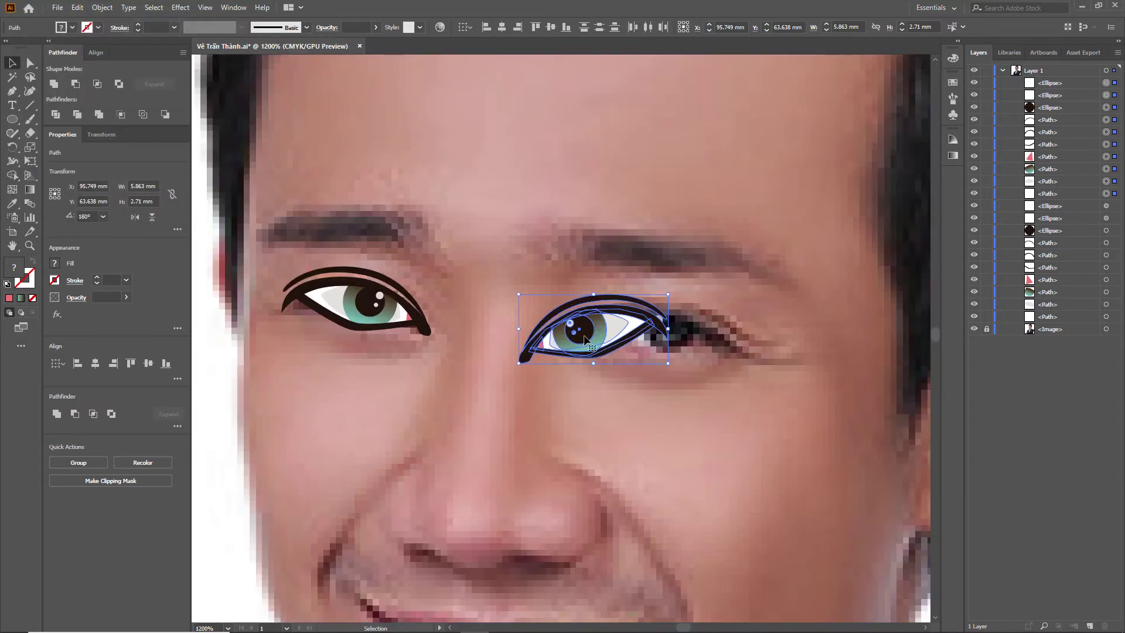
Step: Shift the copied eye right, rotate it about -11°, and nudge it left onto the photo's eye
{"action": "left_click_drag", "start_coordinate": [604, 340], "coordinate": [672, 348]}
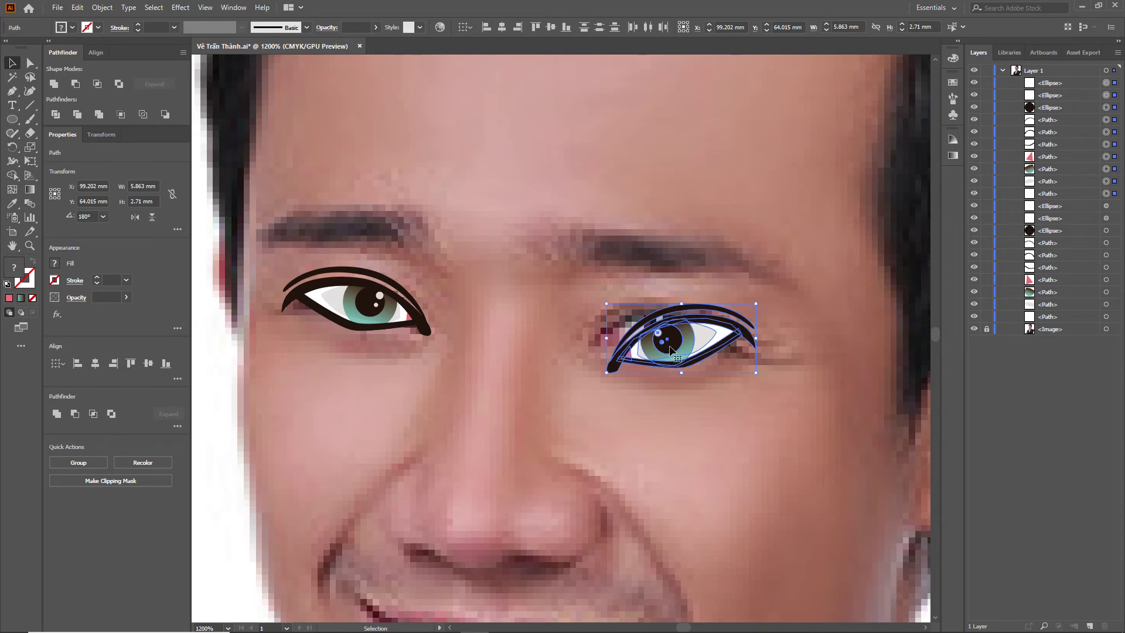
{"action": "left_click", "coordinate": [14, 149]}
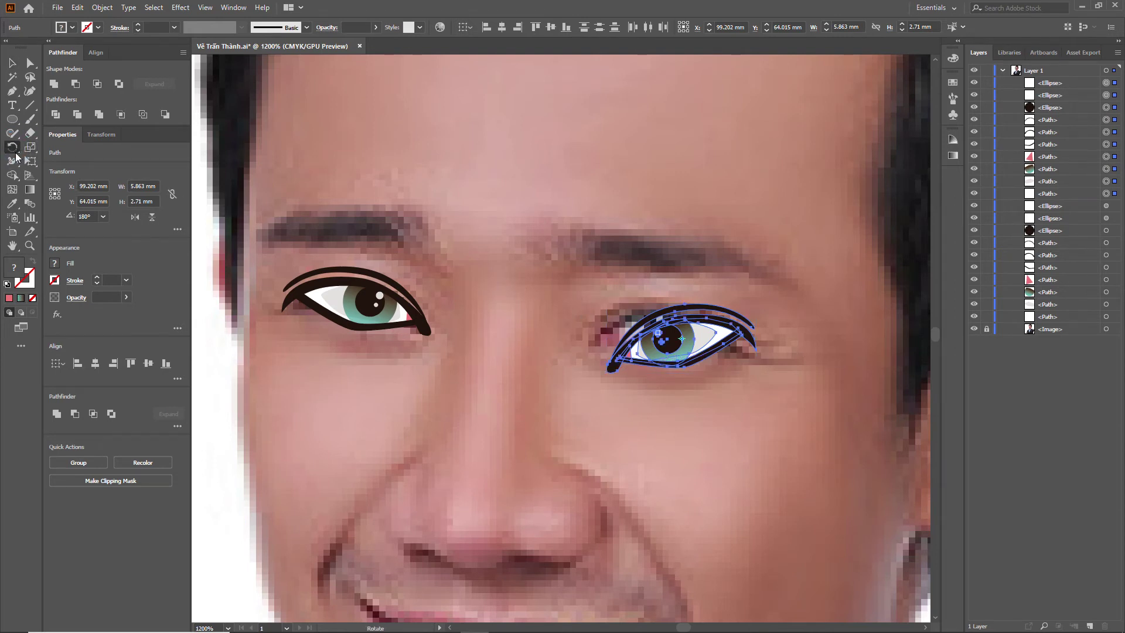
{"action": "left_click_drag", "start_coordinate": [732, 290], "coordinate": [749, 299]}
{"action": "key", "text": "Left"}
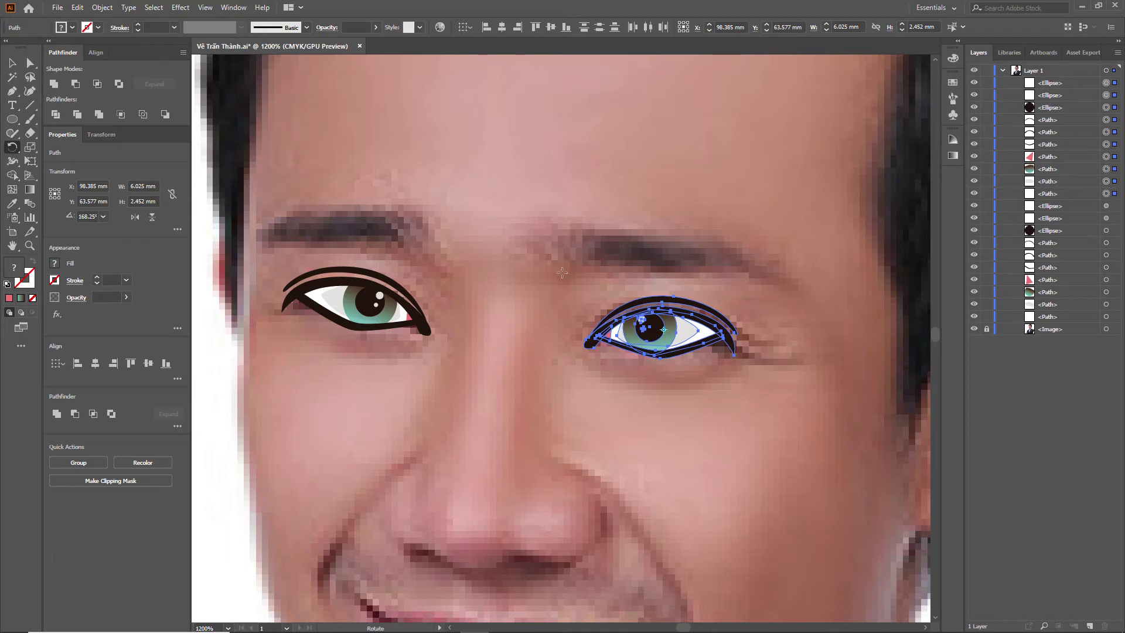
{"action": "scroll", "coordinate": [520, 266], "scroll_direction": "down", "scroll_amount": 1, "text": "alt"}
{"action": "scroll", "coordinate": [511, 260], "scroll_direction": "down", "scroll_amount": 1, "text": "alt"}
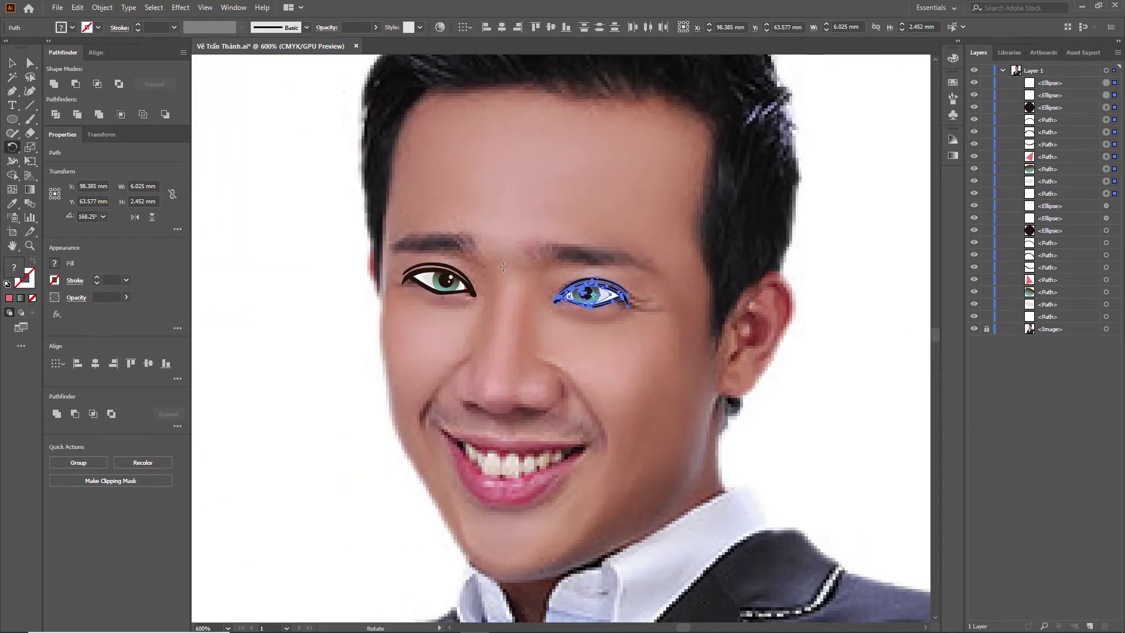
{"action": "key", "text": "v"}
{"action": "left_click", "coordinate": [271, 234]}
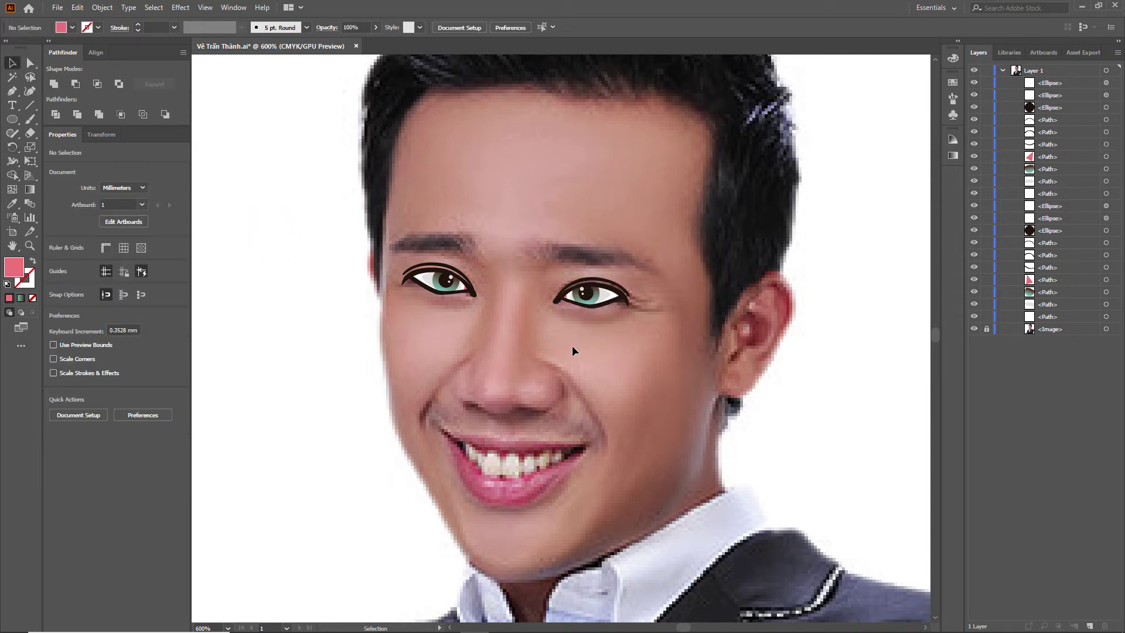
Step: Drag the left lower eyeliner's right anchor down and adjust its middle anchor along the lid
{"action": "scroll", "coordinate": [425, 293], "scroll_direction": "up", "scroll_amount": 3, "text": "alt"}
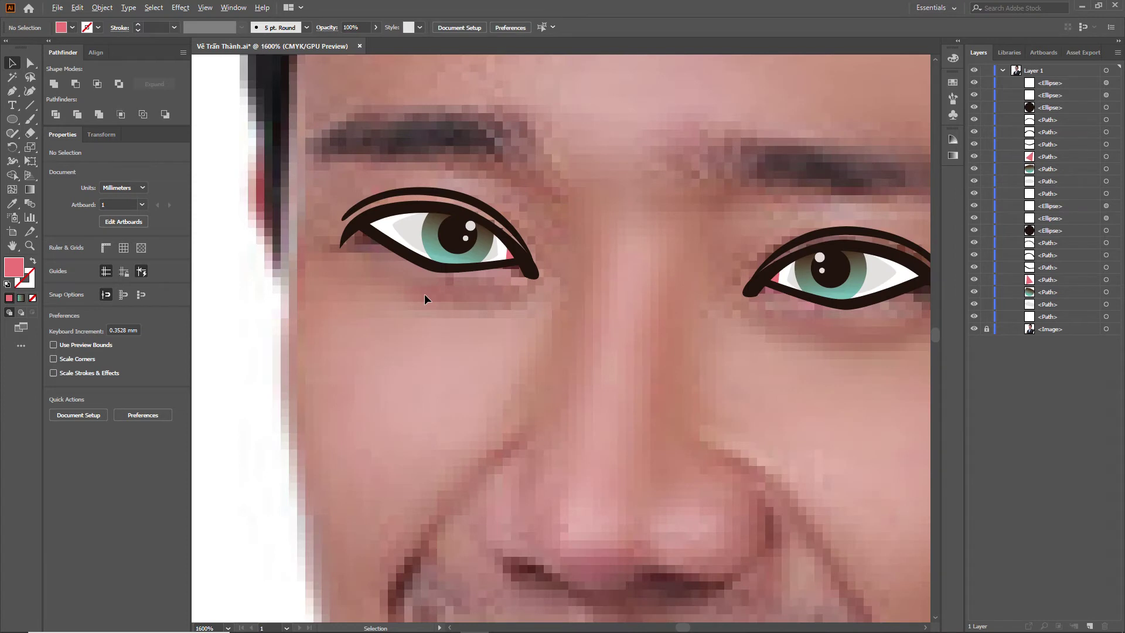
{"action": "scroll", "coordinate": [463, 281], "scroll_direction": "up", "scroll_amount": 1}
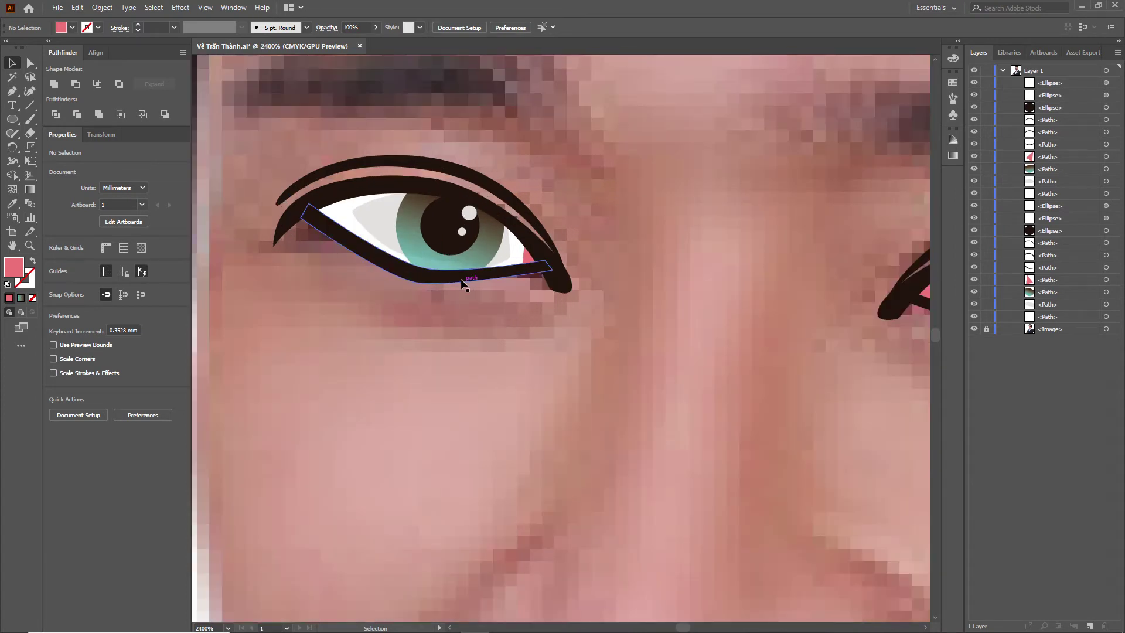
{"action": "left_click", "coordinate": [463, 282]}
{"action": "key", "text": "a"}
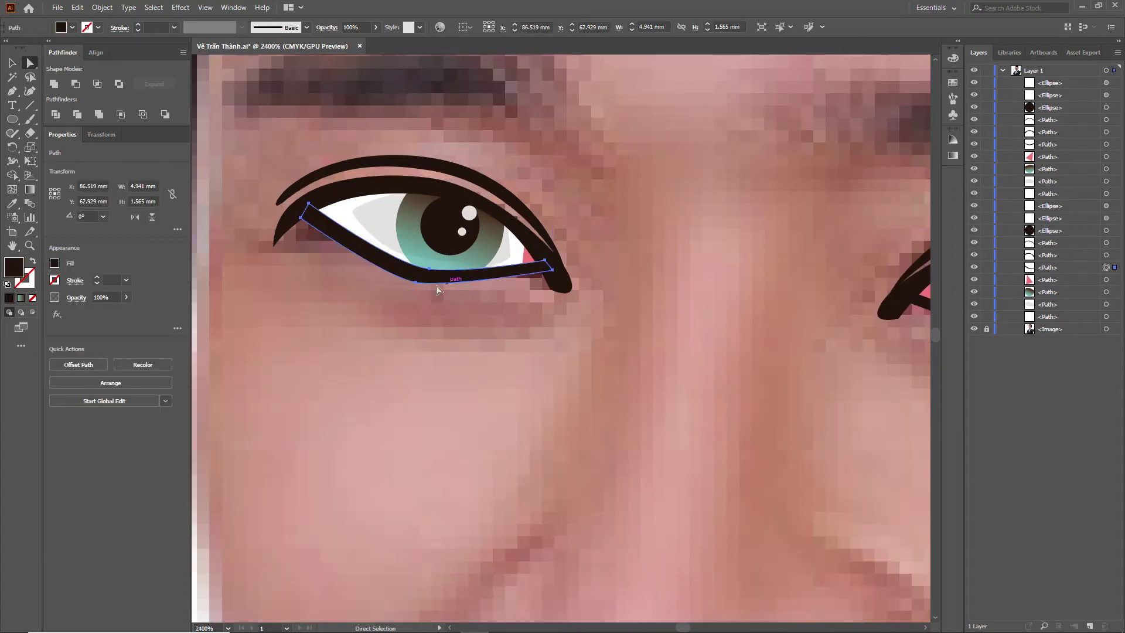
{"action": "left_click", "coordinate": [554, 271]}
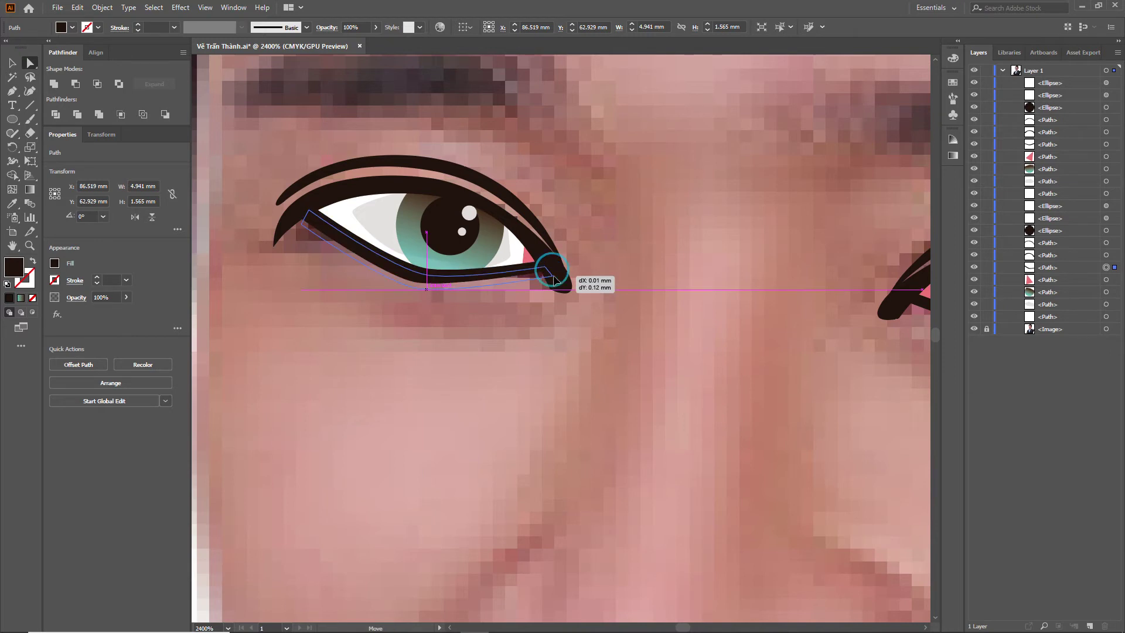
{"action": "left_click_drag", "start_coordinate": [554, 273], "coordinate": [548, 270]}
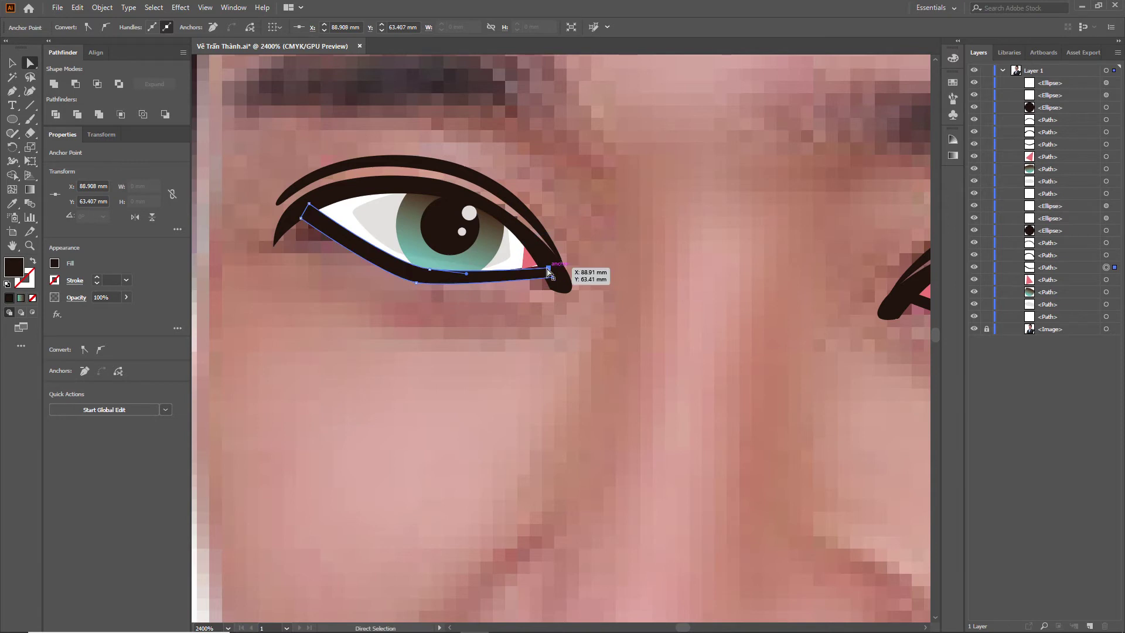
{"action": "left_click_drag", "start_coordinate": [427, 270], "coordinate": [426, 271]}
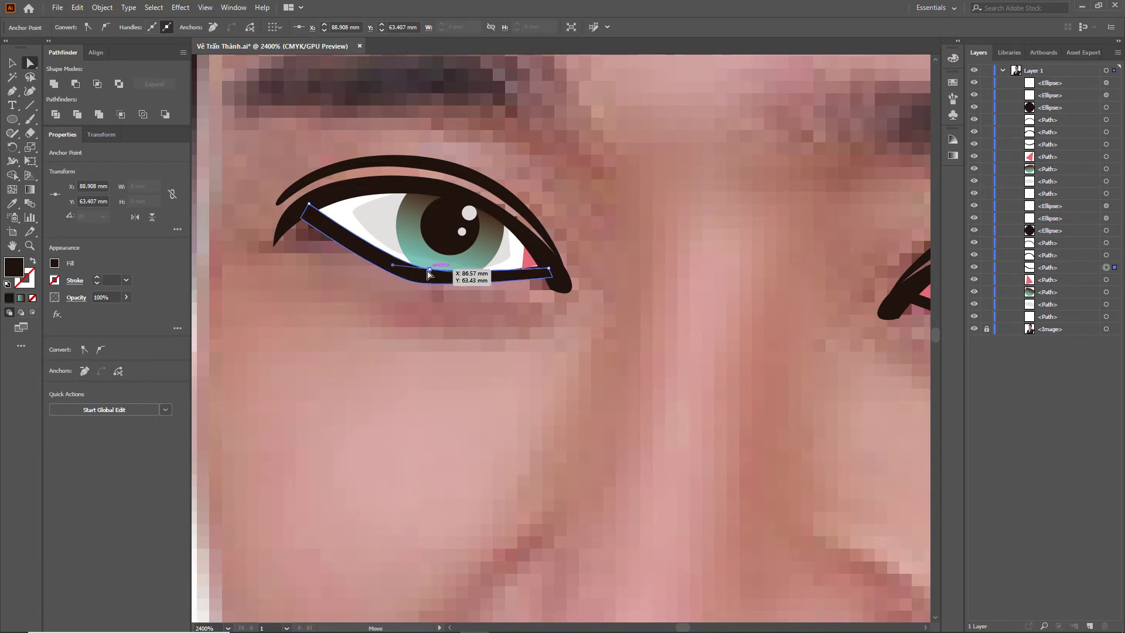
{"action": "scroll", "coordinate": [455, 304], "scroll_direction": "down", "scroll_amount": 3}
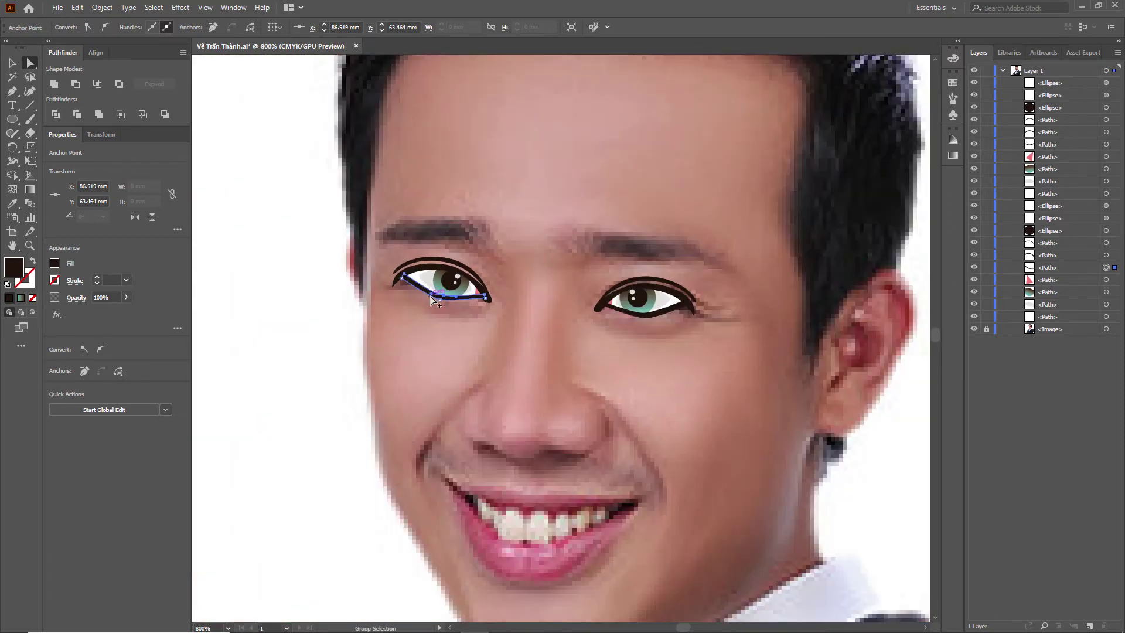
{"action": "key", "text": "v"}
{"action": "left_click", "coordinate": [266, 261]}
{"action": "scroll", "coordinate": [427, 321], "scroll_direction": "down", "scroll_amount": 1}
{"action": "scroll", "coordinate": [427, 321], "scroll_direction": "down", "scroll_amount": 1}
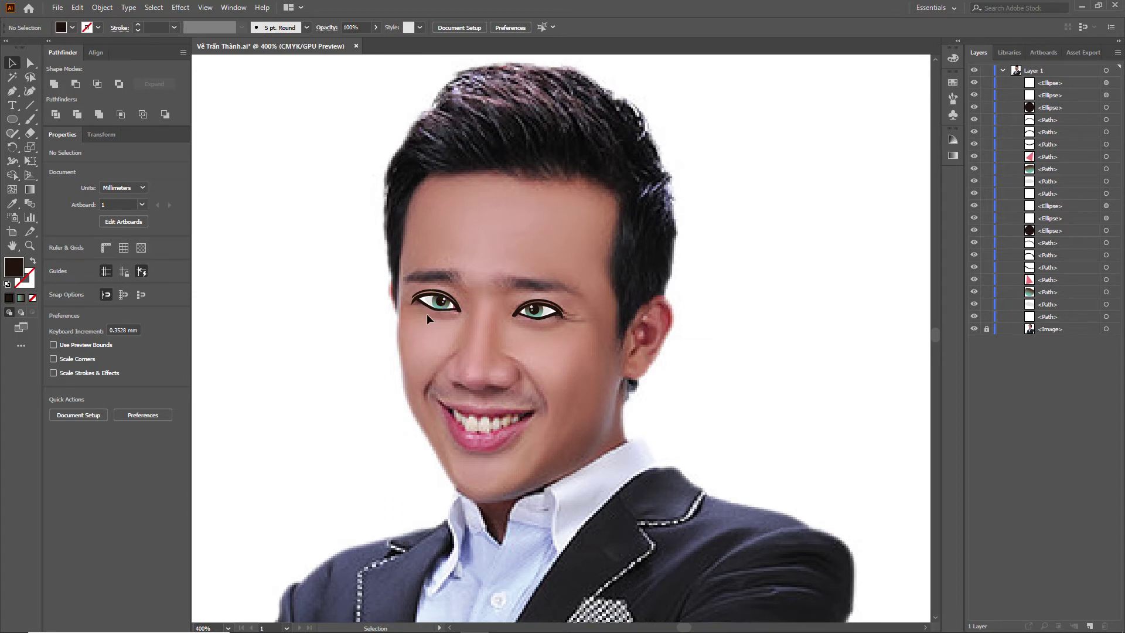
{"action": "scroll", "coordinate": [436, 314], "scroll_direction": "up", "scroll_amount": 1}
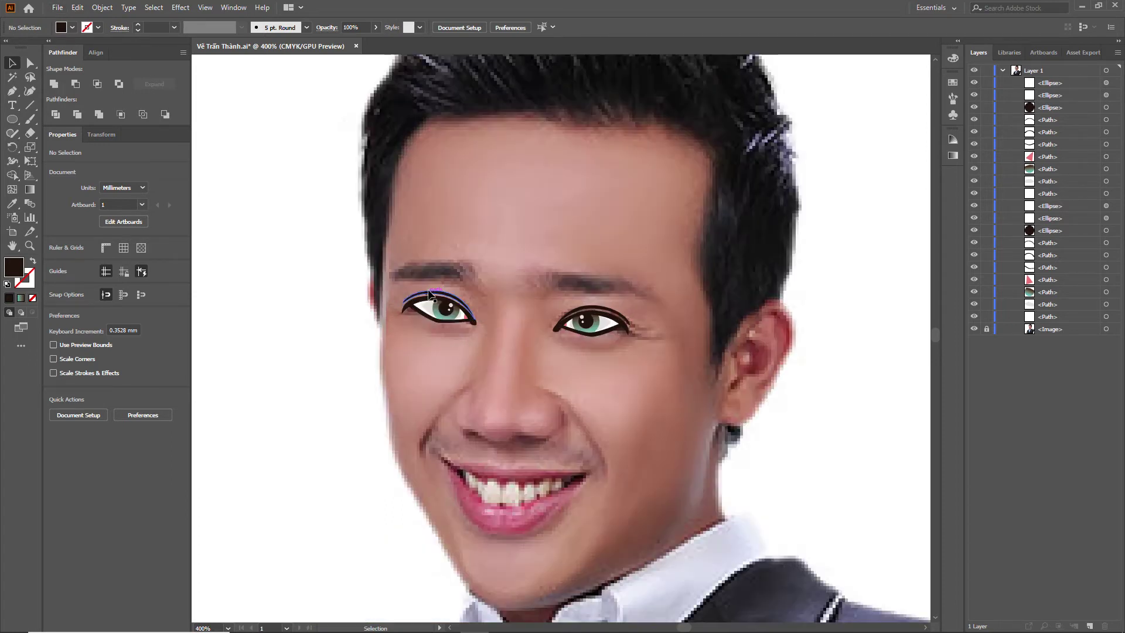
Step: Redirect the left iris gradient to run from near the pupil down past its lower edge
{"action": "scroll", "coordinate": [433, 301], "scroll_direction": "up", "scroll_amount": 3}
{"action": "scroll", "coordinate": [432, 297], "scroll_direction": "up", "scroll_amount": 2}
{"action": "left_click", "coordinate": [493, 413]}
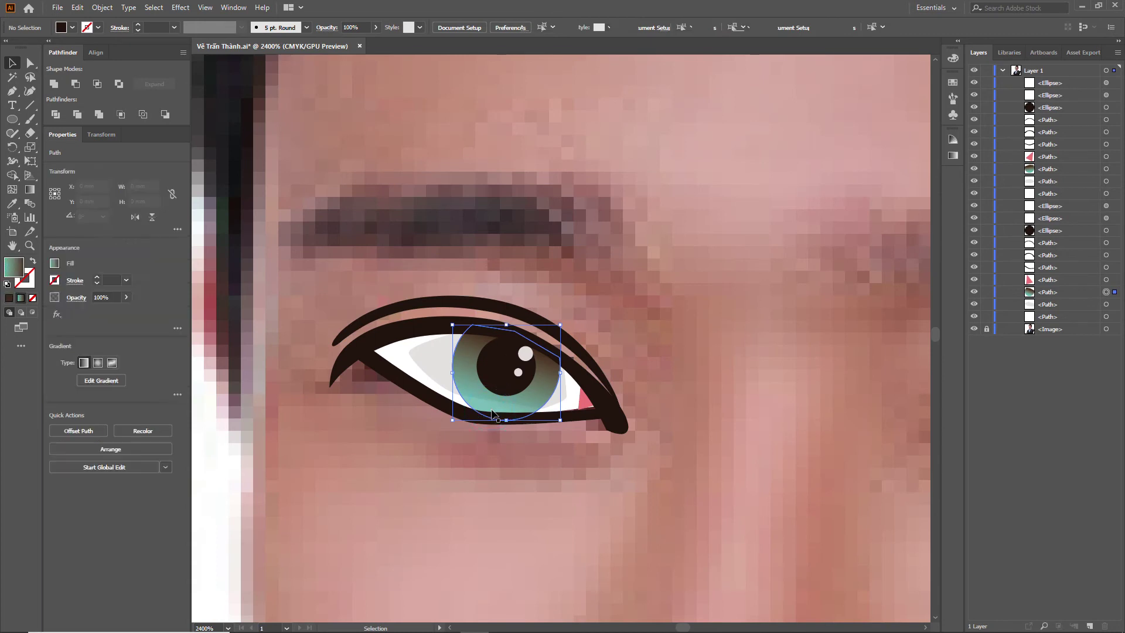
{"action": "left_click", "coordinate": [30, 189]}
{"action": "left_click", "coordinate": [493, 406]}
{"action": "left_click_drag", "start_coordinate": [493, 410], "coordinate": [481, 436]}
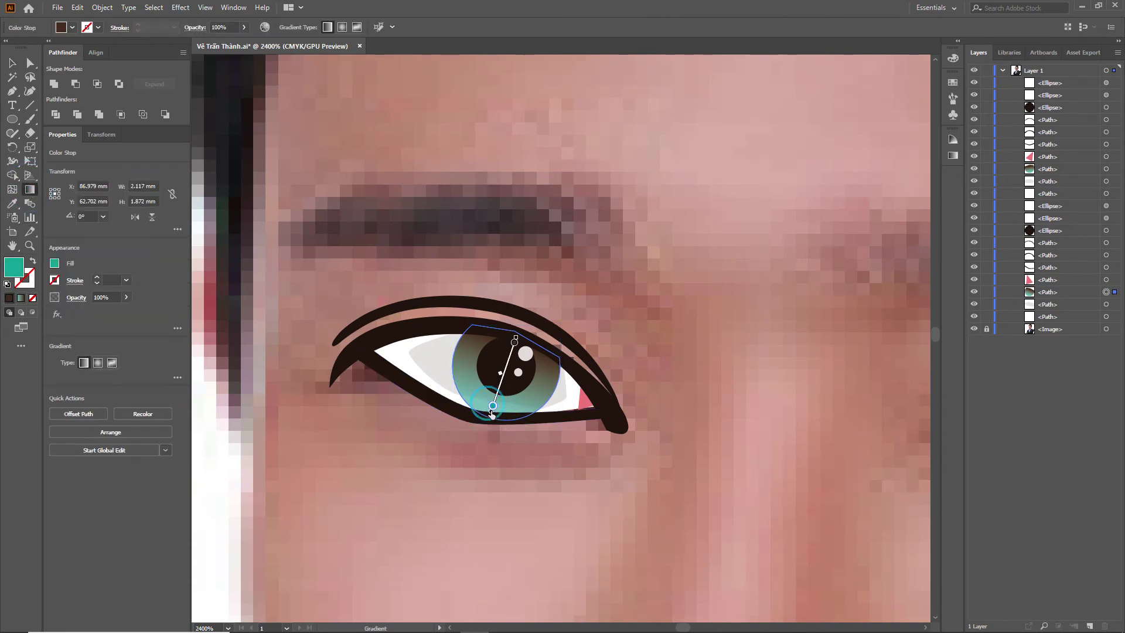
{"action": "left_click_drag", "start_coordinate": [488, 398], "coordinate": [507, 359]}
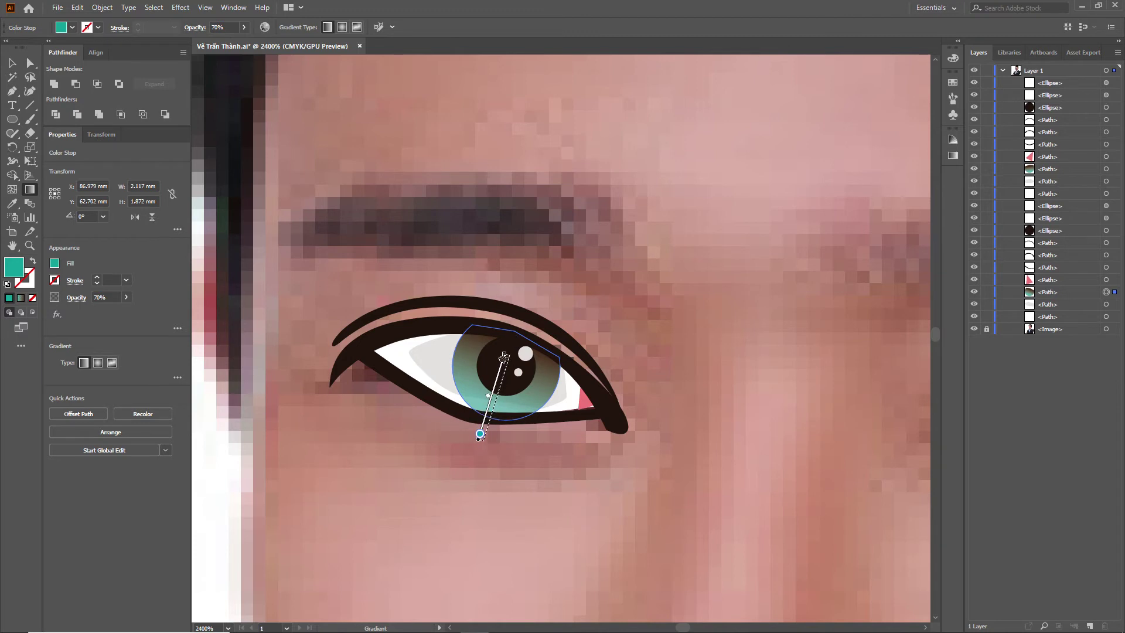
{"action": "scroll", "coordinate": [511, 383], "scroll_direction": "down", "scroll_amount": 3}
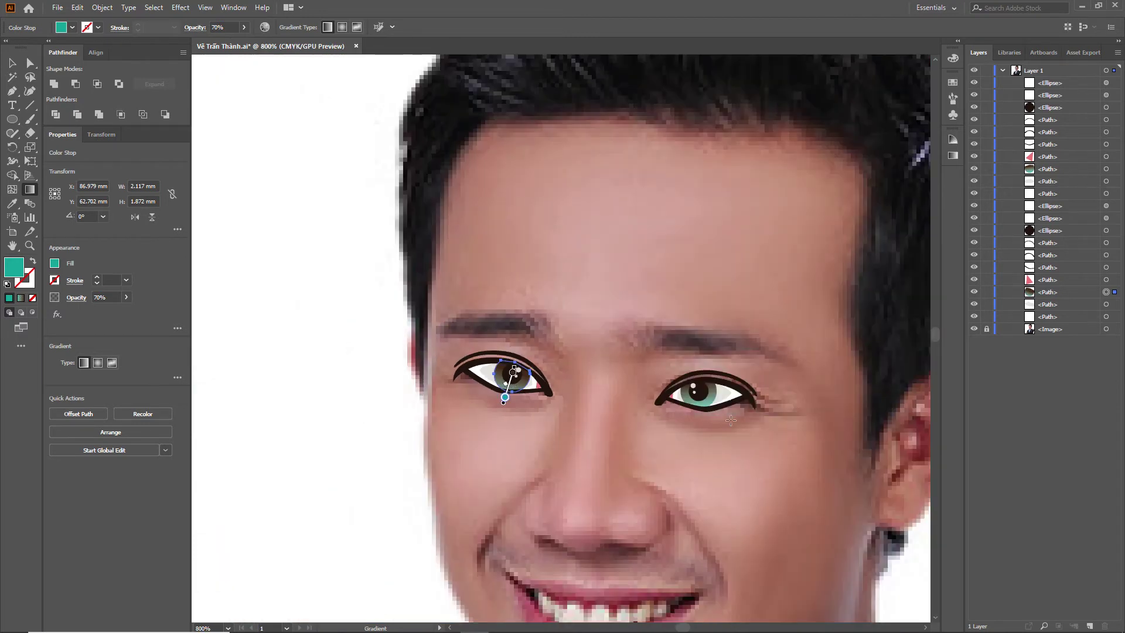
{"action": "left_click_drag", "start_coordinate": [653, 422], "coordinate": [557, 422]}
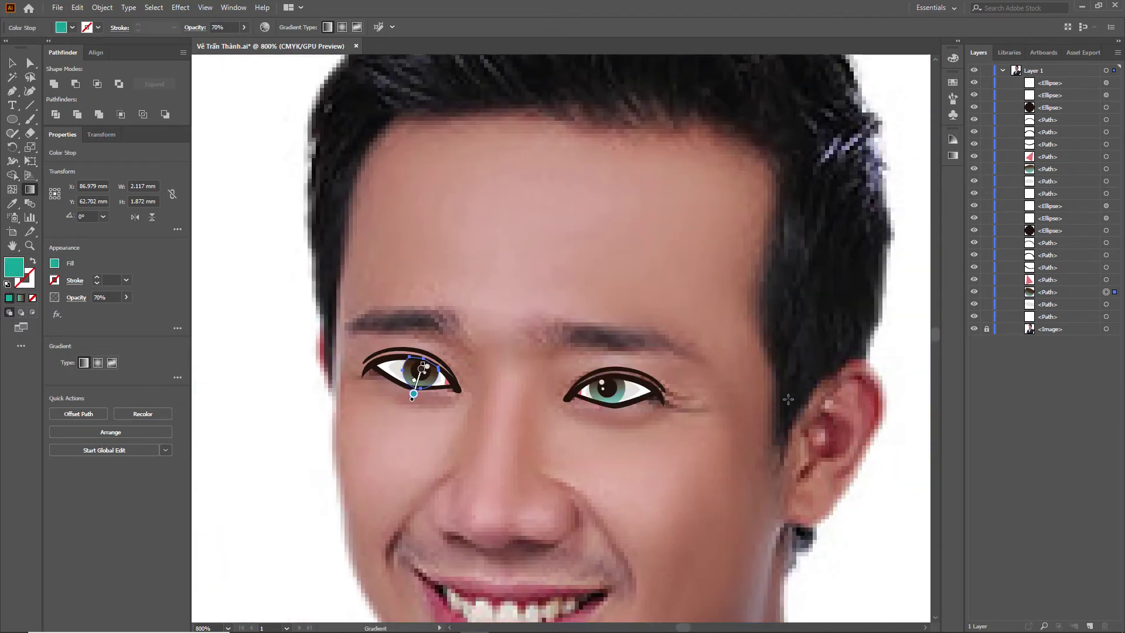
{"action": "key", "text": "v"}
{"action": "left_click", "coordinate": [890, 344]}
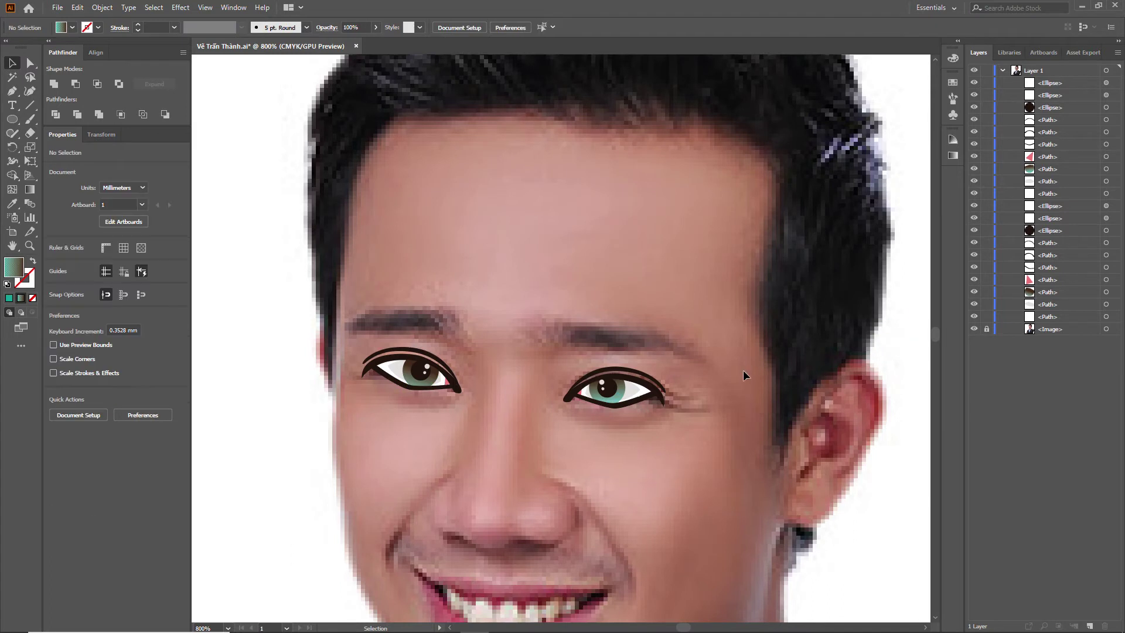
Step: Make the right iris gradient run top to bottom across the iris to match
{"action": "scroll", "coordinate": [616, 403], "scroll_direction": "up", "scroll_amount": 2}
{"action": "scroll", "coordinate": [609, 401], "scroll_direction": "up", "scroll_amount": 1}
{"action": "left_click", "coordinate": [610, 401]}
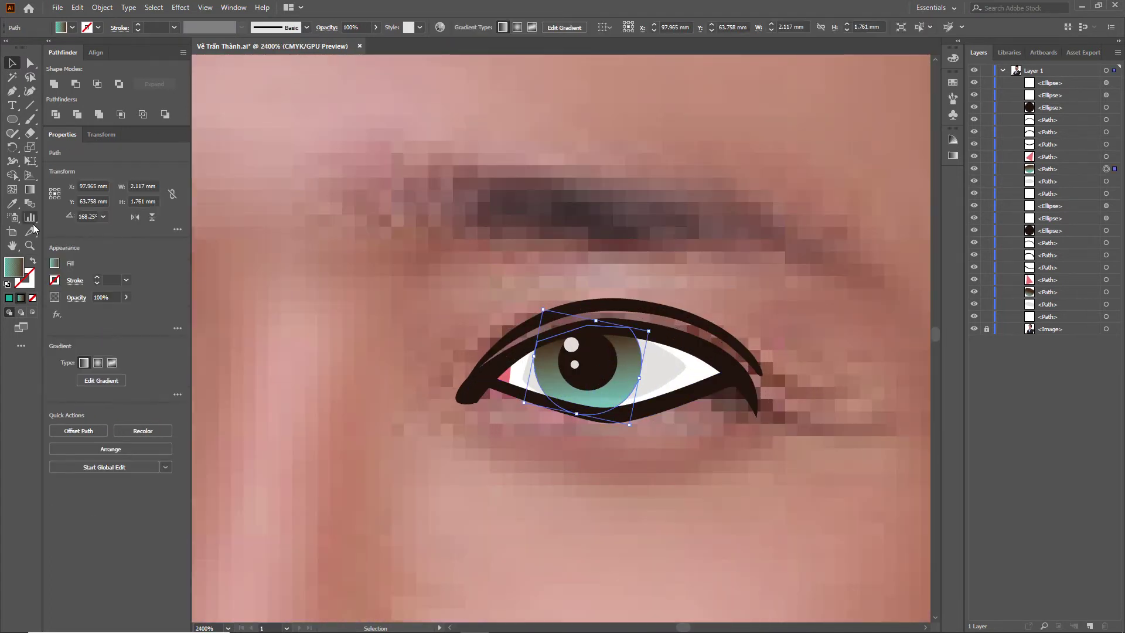
{"action": "key", "text": "g"}
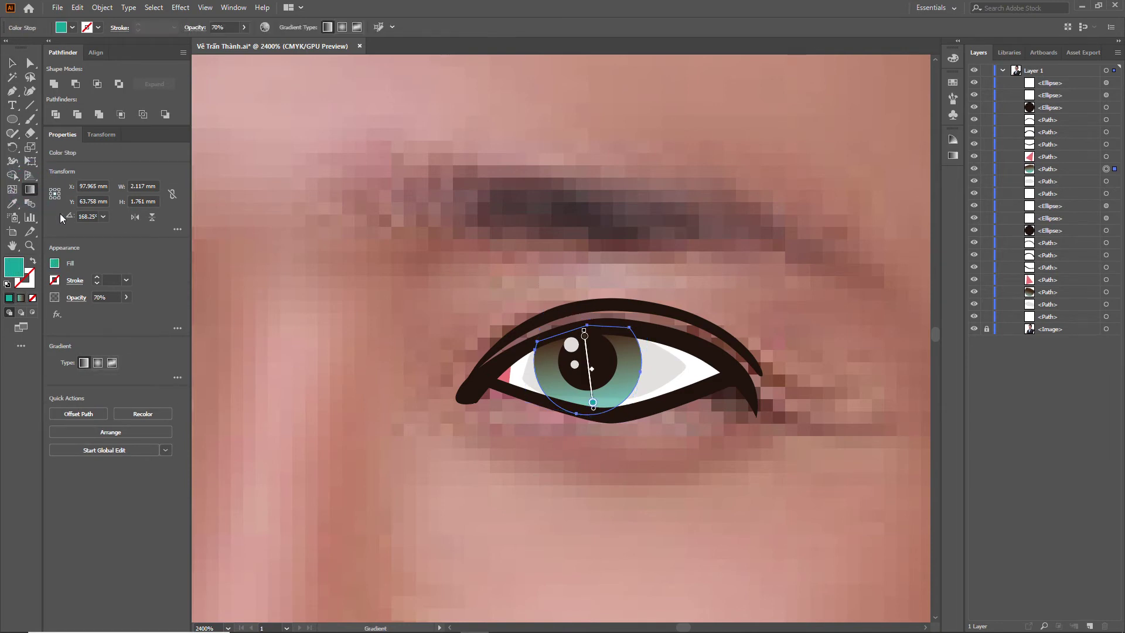
{"action": "left_click_drag", "start_coordinate": [593, 403], "coordinate": [601, 437]}
{"action": "left_click_drag", "start_coordinate": [584, 334], "coordinate": [588, 366]}
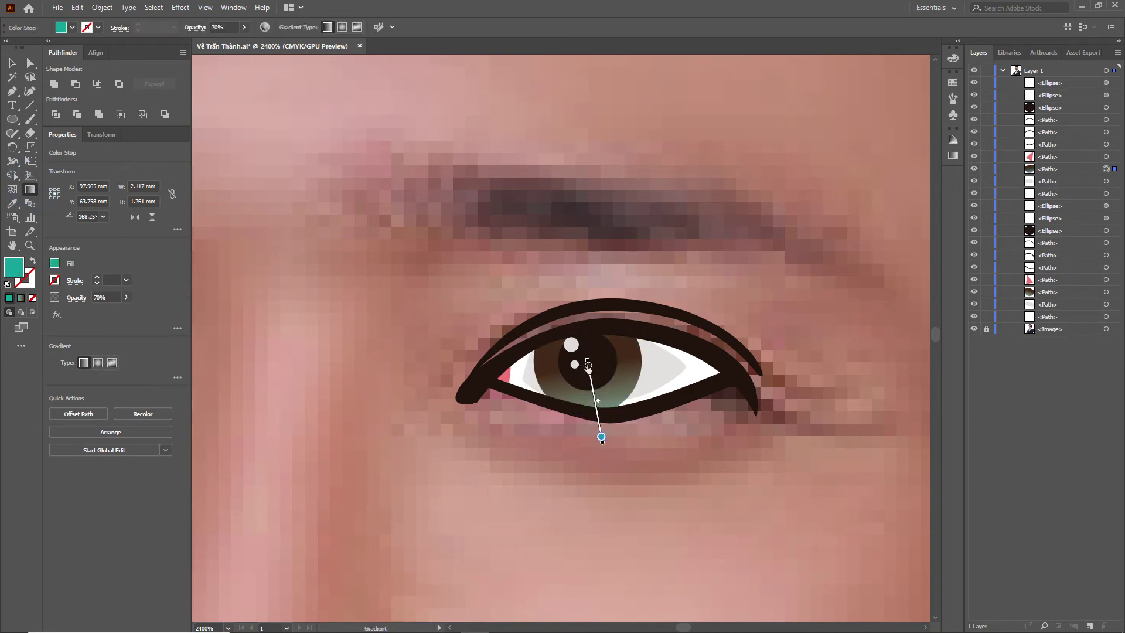
{"action": "scroll", "coordinate": [587, 404], "scroll_direction": "down", "scroll_amount": 4}
{"action": "key", "text": "v"}
{"action": "left_click", "coordinate": [828, 332]}
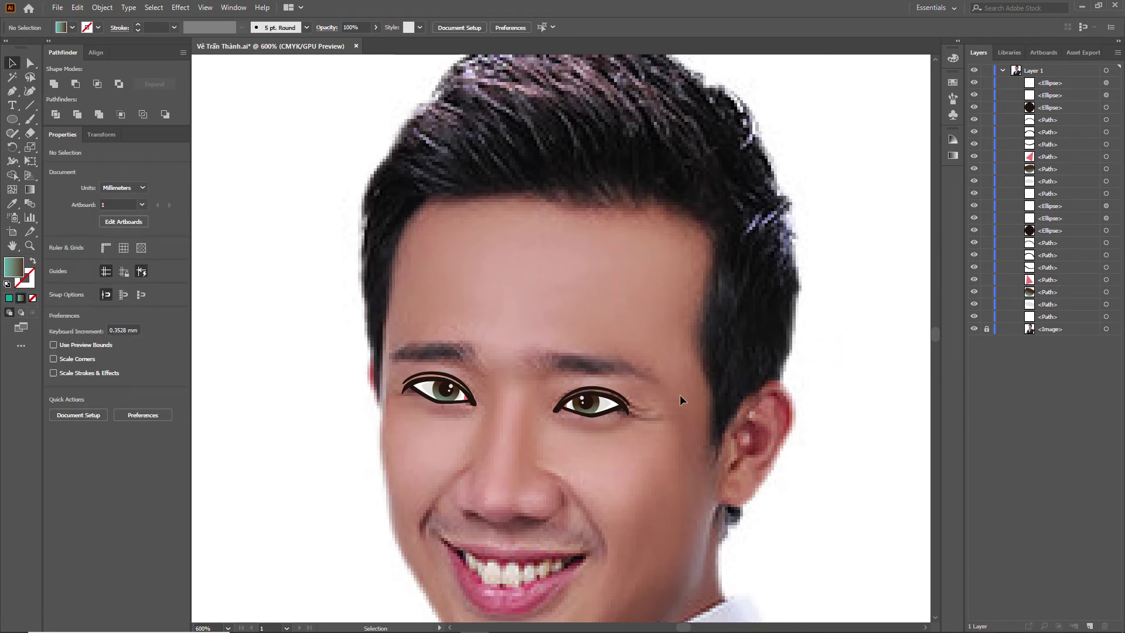
{"action": "scroll", "coordinate": [637, 413], "scroll_direction": "up", "scroll_amount": 3}
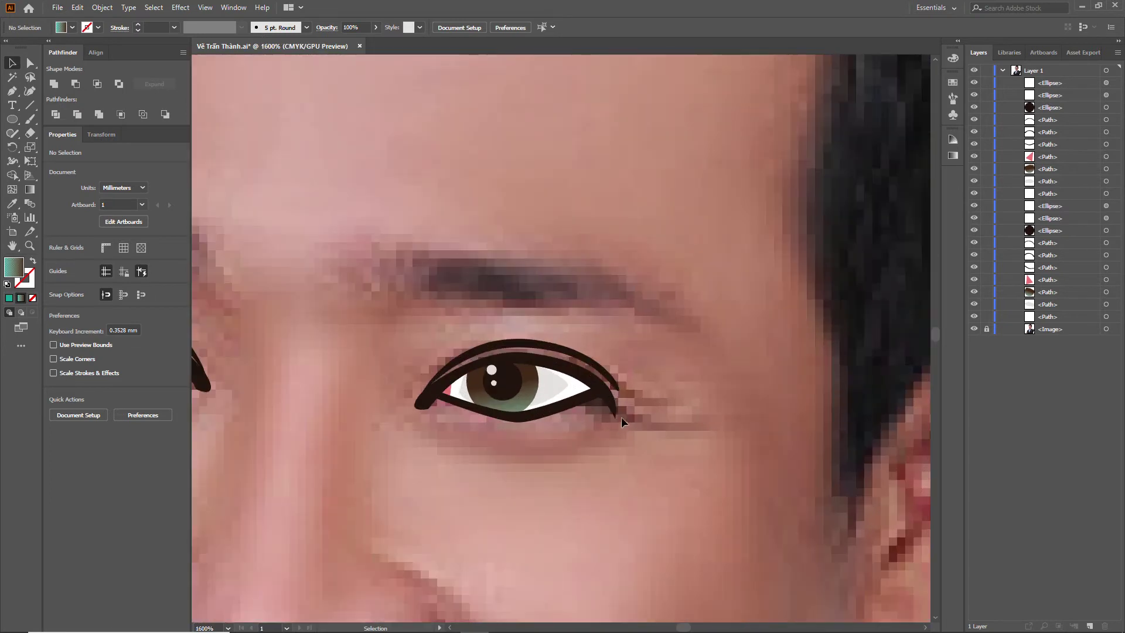
{"action": "scroll", "coordinate": [637, 406], "scroll_direction": "down", "scroll_amount": 2}
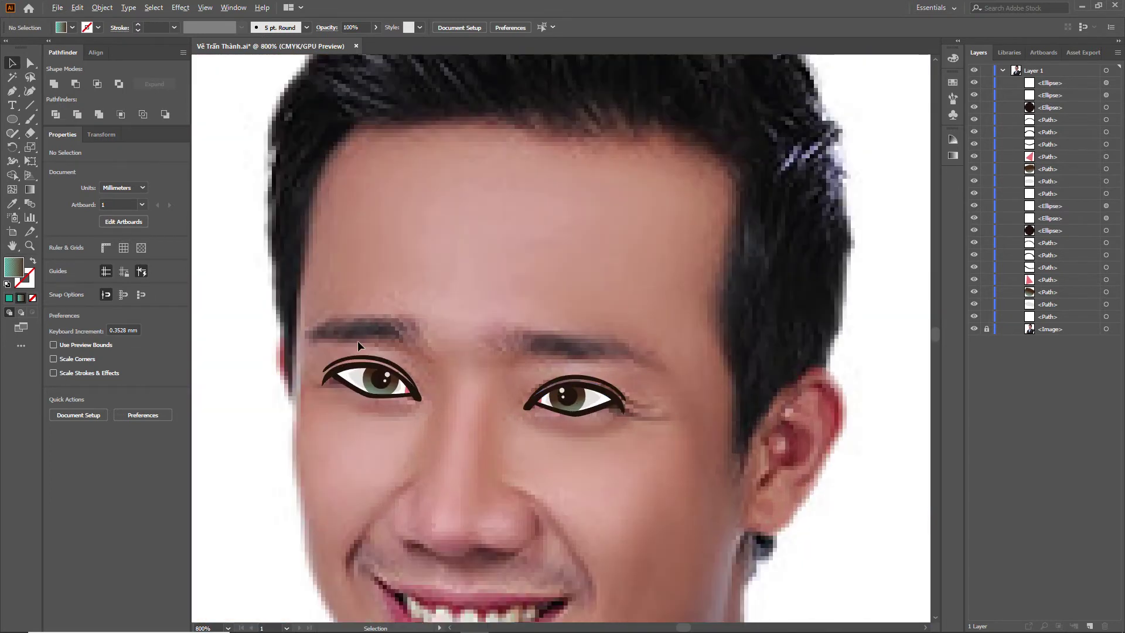
{"action": "left_click_drag", "start_coordinate": [263, 355], "coordinate": [341, 373]}
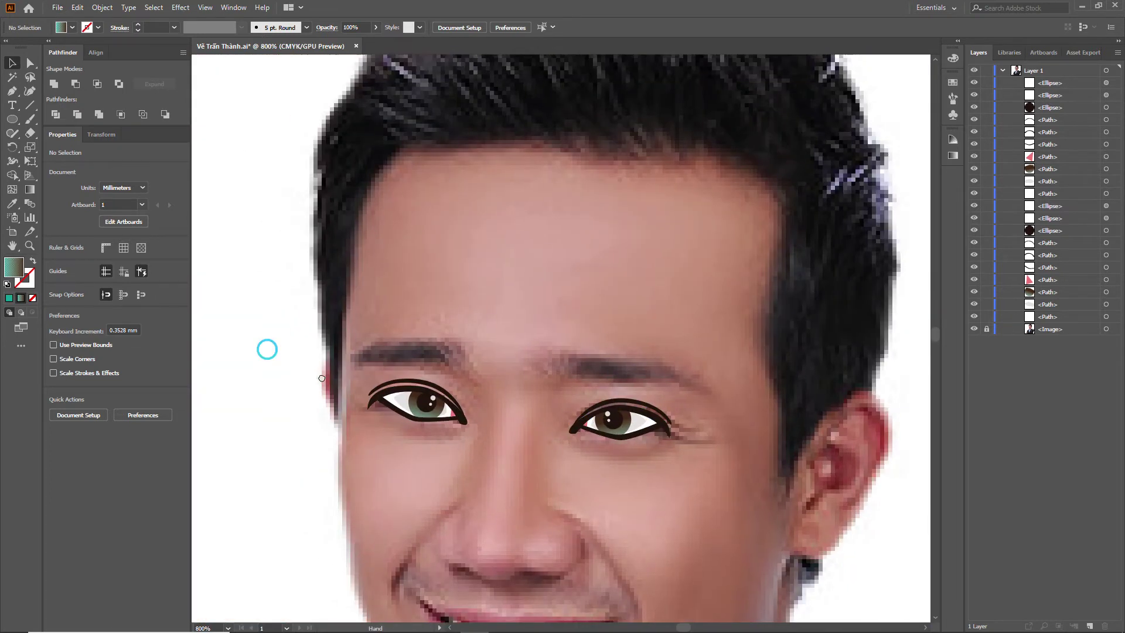
{"action": "scroll", "coordinate": [478, 369], "scroll_direction": "up", "scroll_amount": 2}
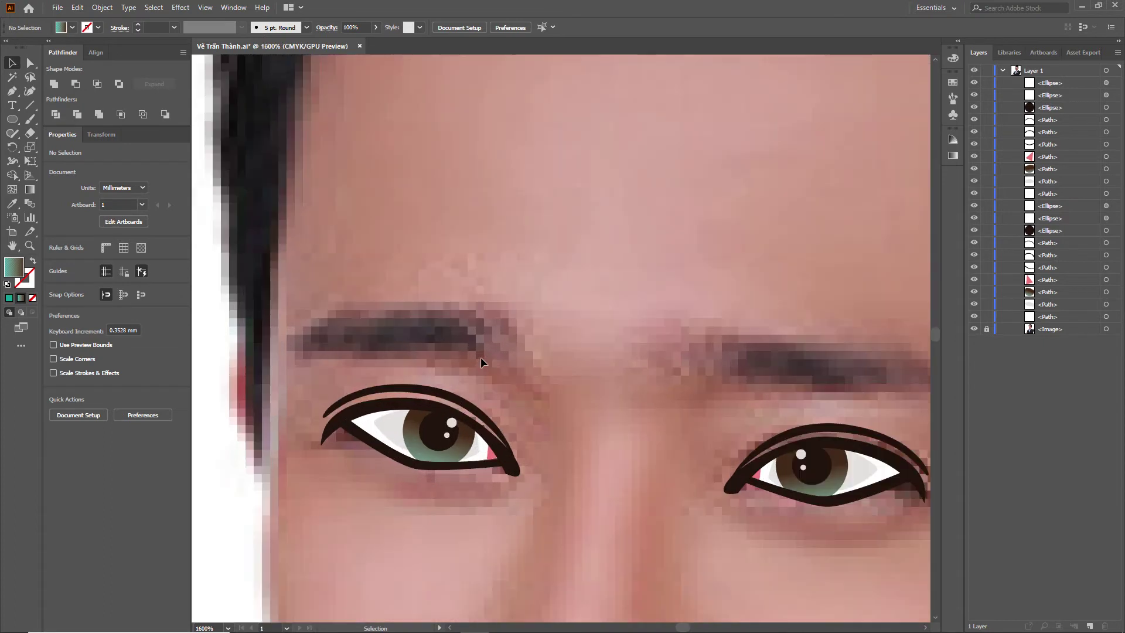
{"action": "key", "text": "p"}
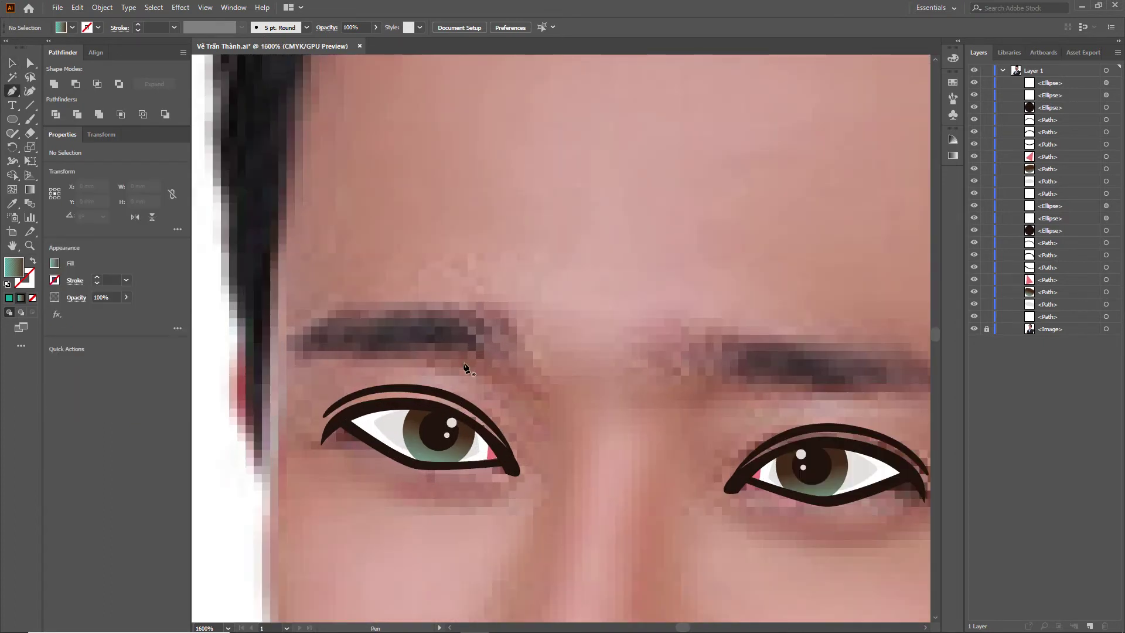
{"action": "left_click", "coordinate": [538, 382]}
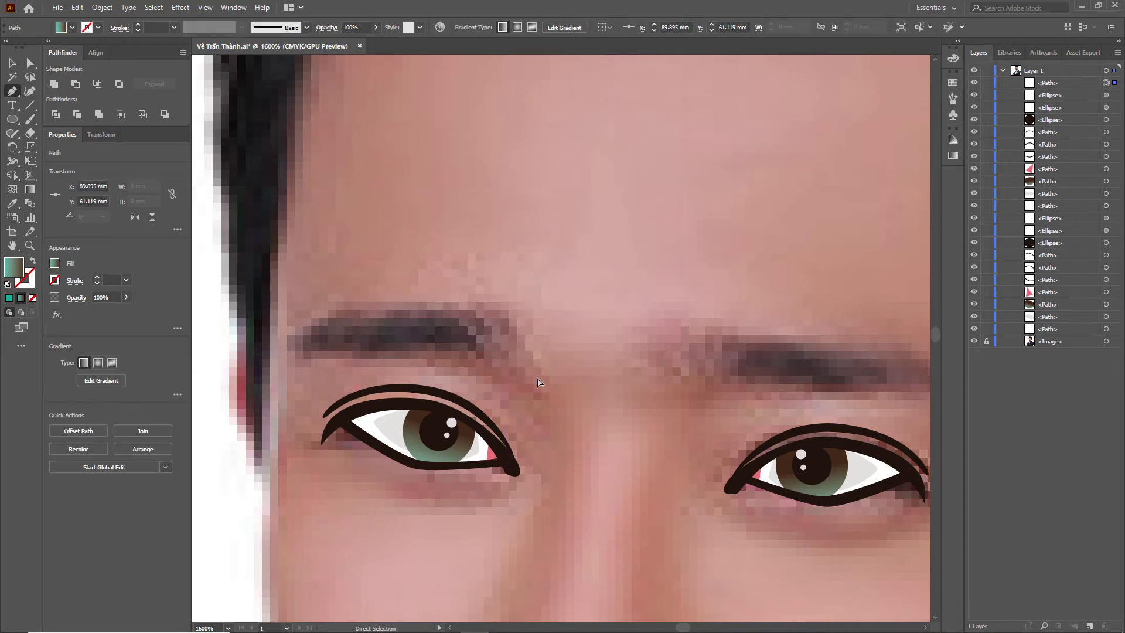
{"action": "key", "text": "ctrl+z"}
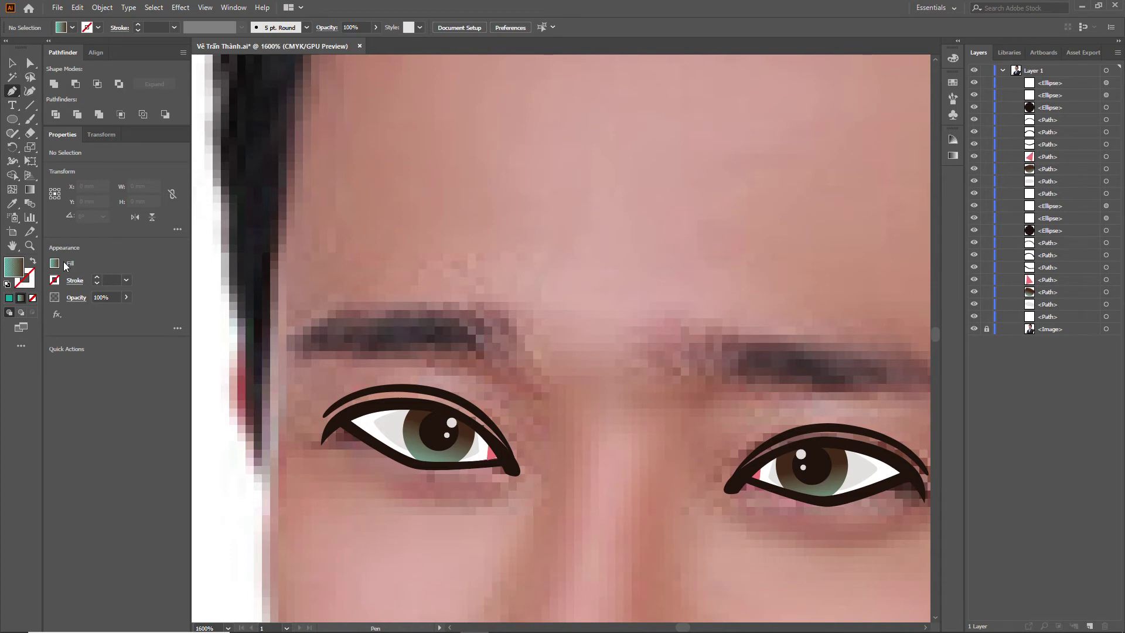
{"action": "left_click", "coordinate": [54, 263]}
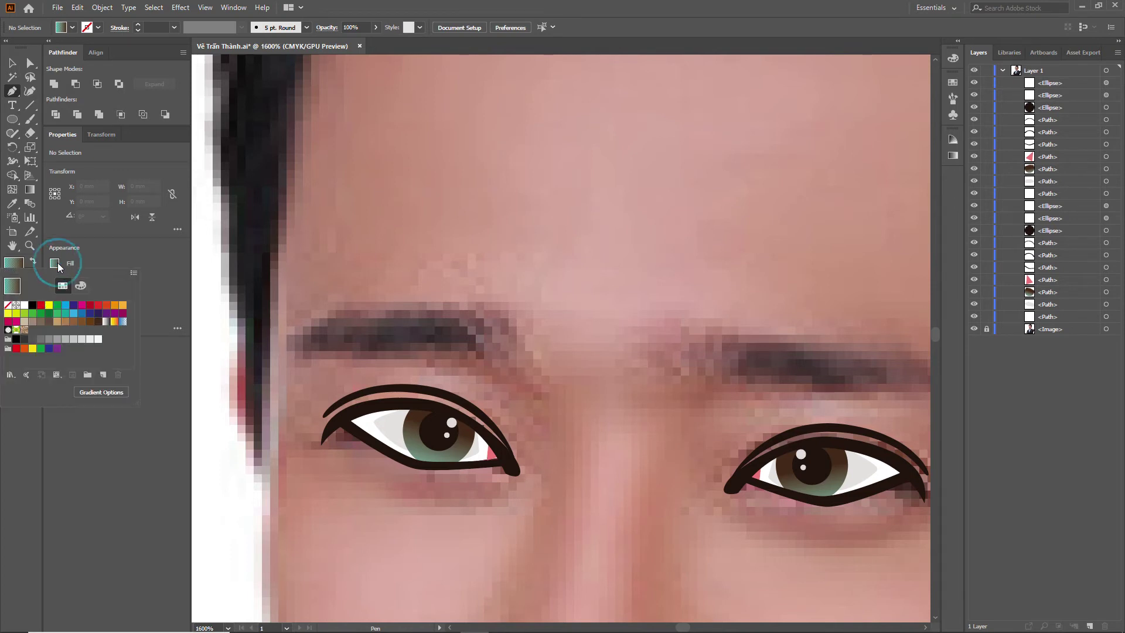
Step: Set the fill to black and the stroke to yellow at 0.25 pt
{"action": "left_click", "coordinate": [33, 305]}
{"action": "left_click", "coordinate": [109, 246]}
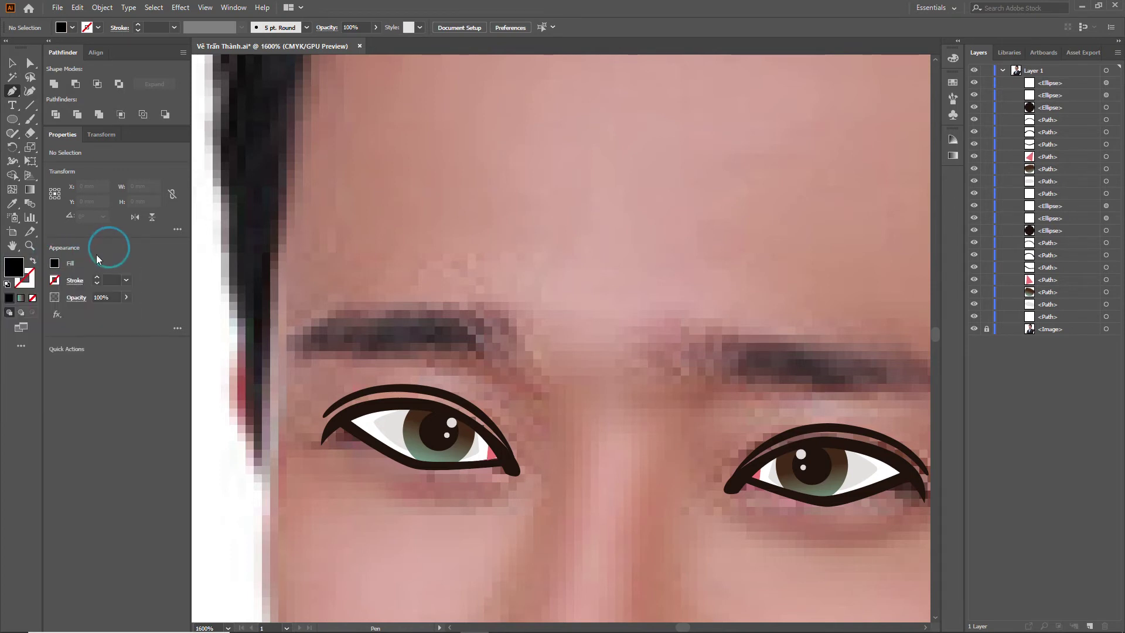
{"action": "left_click", "coordinate": [55, 281]}
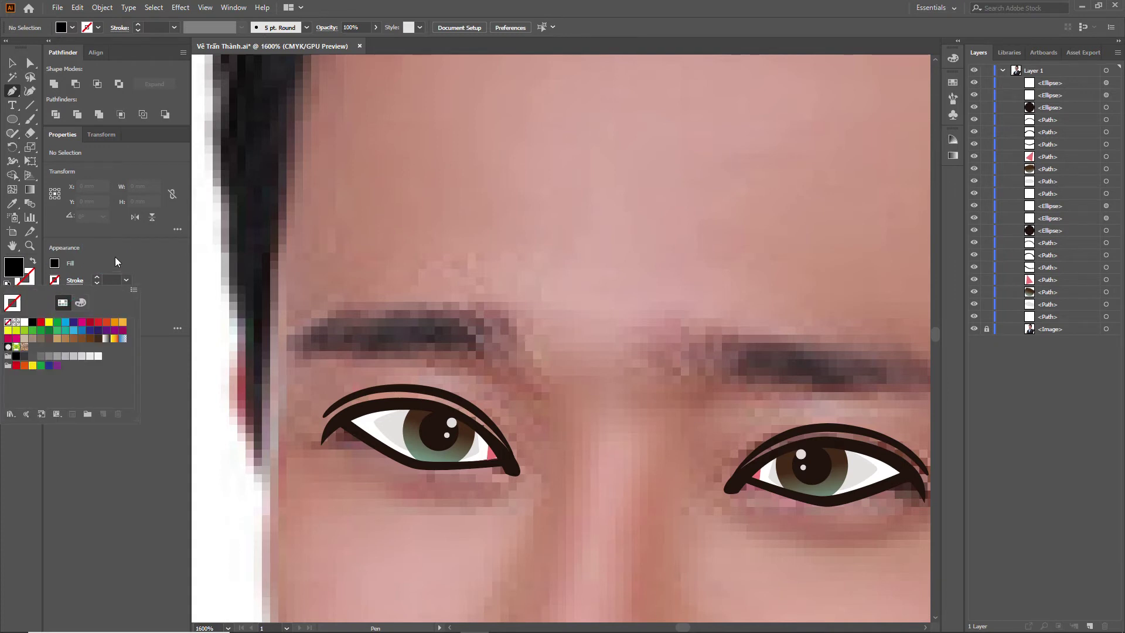
{"action": "left_click", "coordinate": [49, 321]}
{"action": "left_click", "coordinate": [97, 283]}
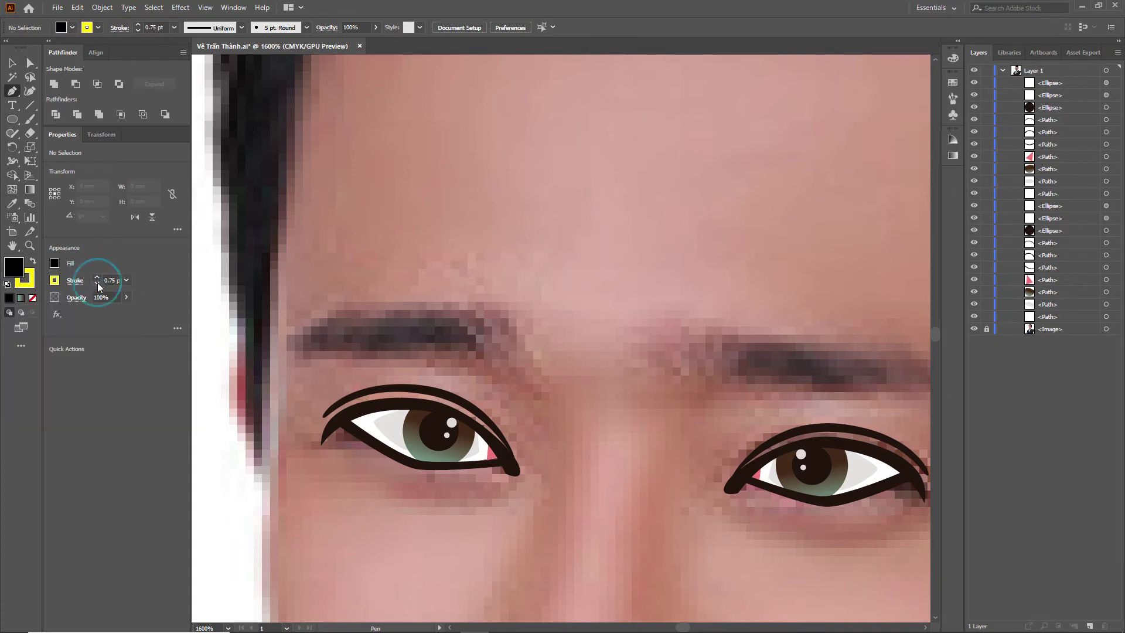
{"action": "left_click", "coordinate": [97, 284]}
Step: Pen-trace the eyebrow's zigzag inner end and its curved top edge
{"action": "left_click", "coordinate": [543, 376]}
{"action": "left_click", "coordinate": [525, 298]}
{"action": "left_click", "coordinate": [529, 344]}
{"action": "left_click", "coordinate": [515, 299]}
{"action": "left_click", "coordinate": [516, 335]}
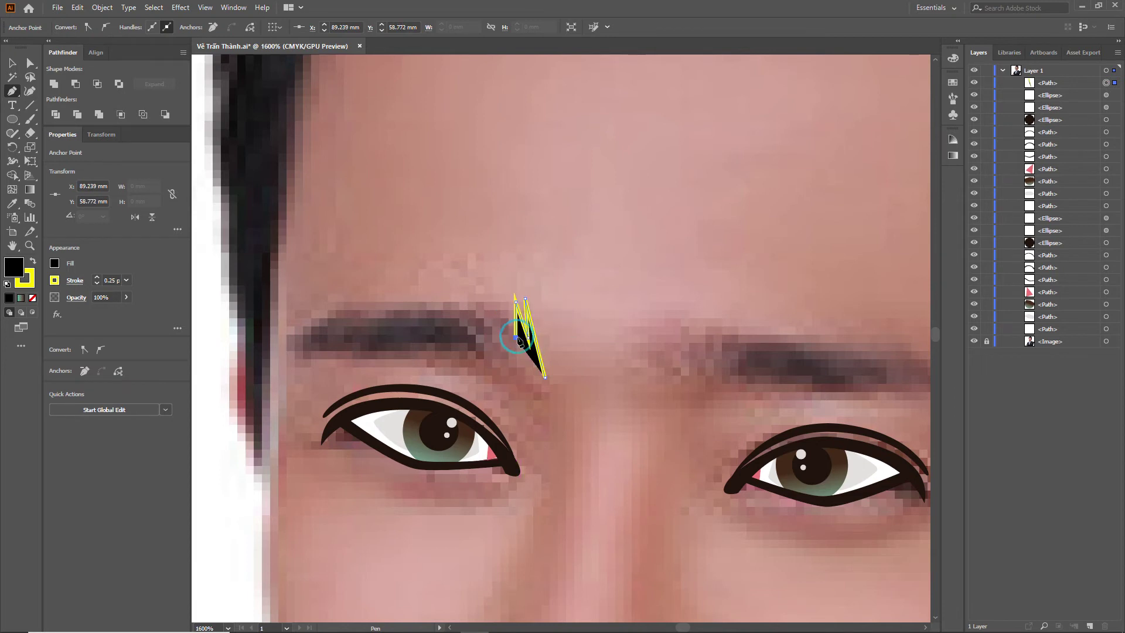
{"action": "left_click", "coordinate": [497, 302]}
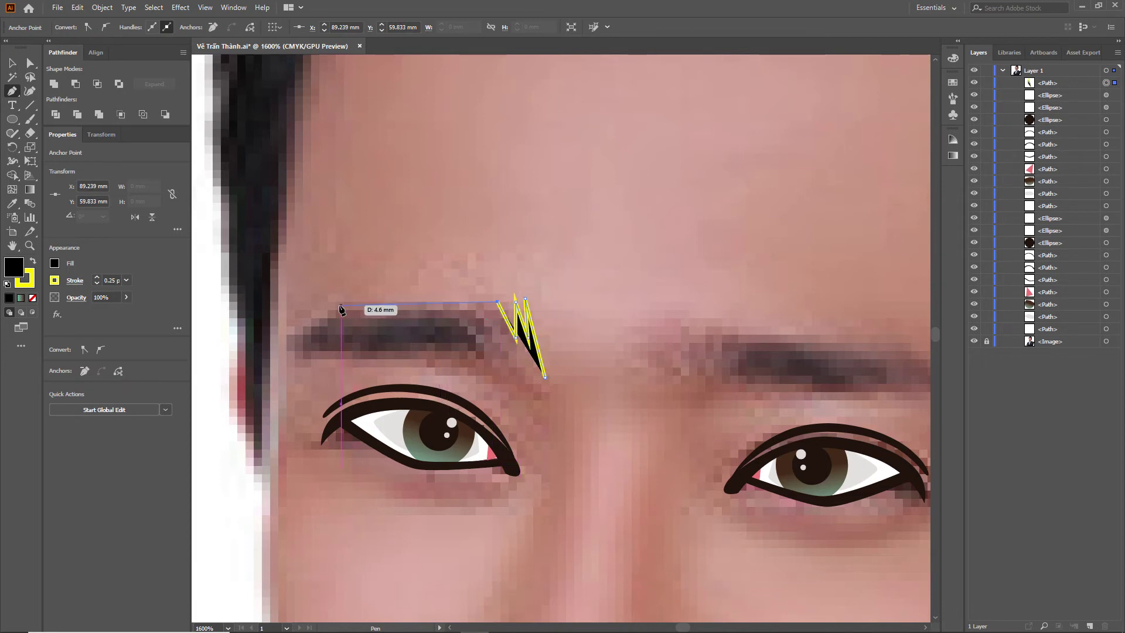
{"action": "left_click_drag", "start_coordinate": [341, 304], "coordinate": [293, 331]}
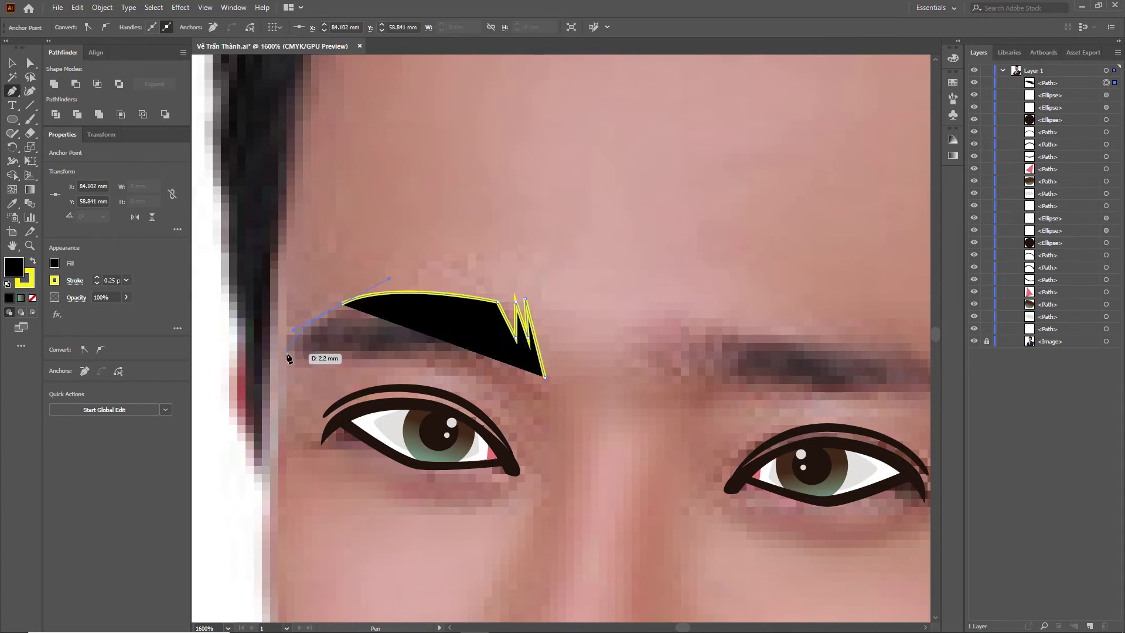
Step: Add jagged notches at the outer end and curve the lower edge back to the inner spikes
{"action": "left_click", "coordinate": [284, 344]}
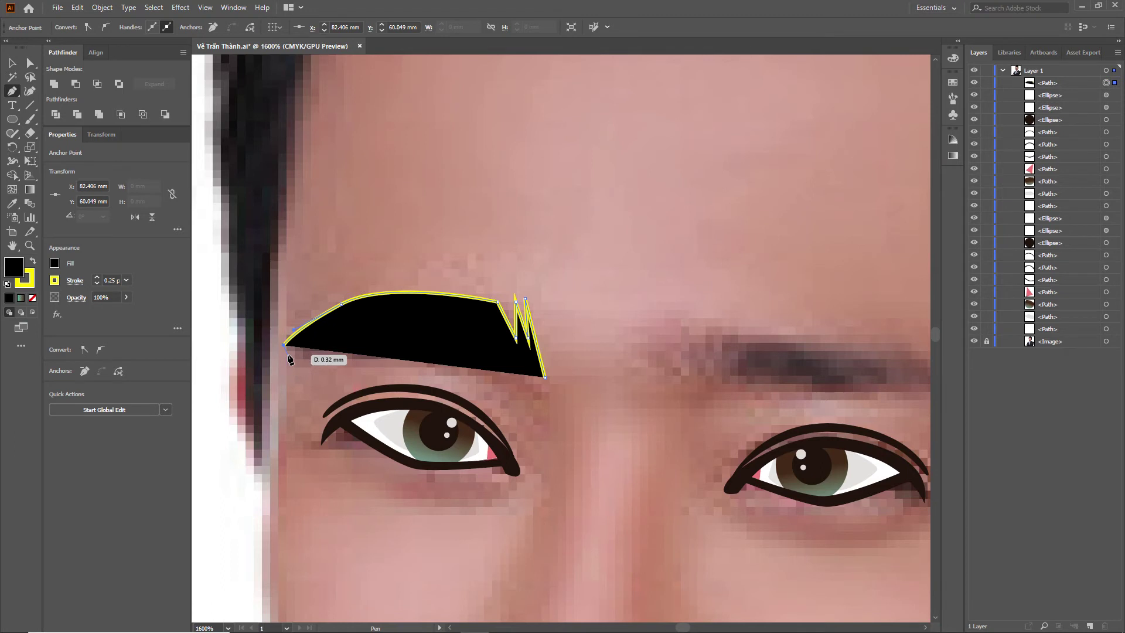
{"action": "left_click", "coordinate": [291, 354]}
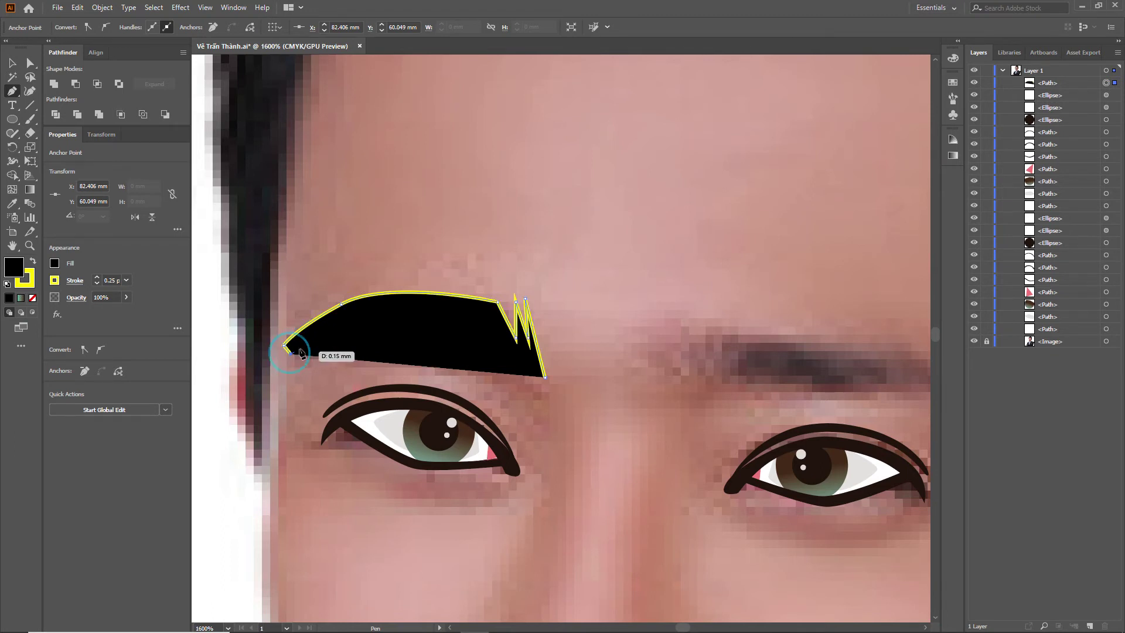
{"action": "left_click", "coordinate": [300, 340]}
{"action": "left_click", "coordinate": [297, 360]}
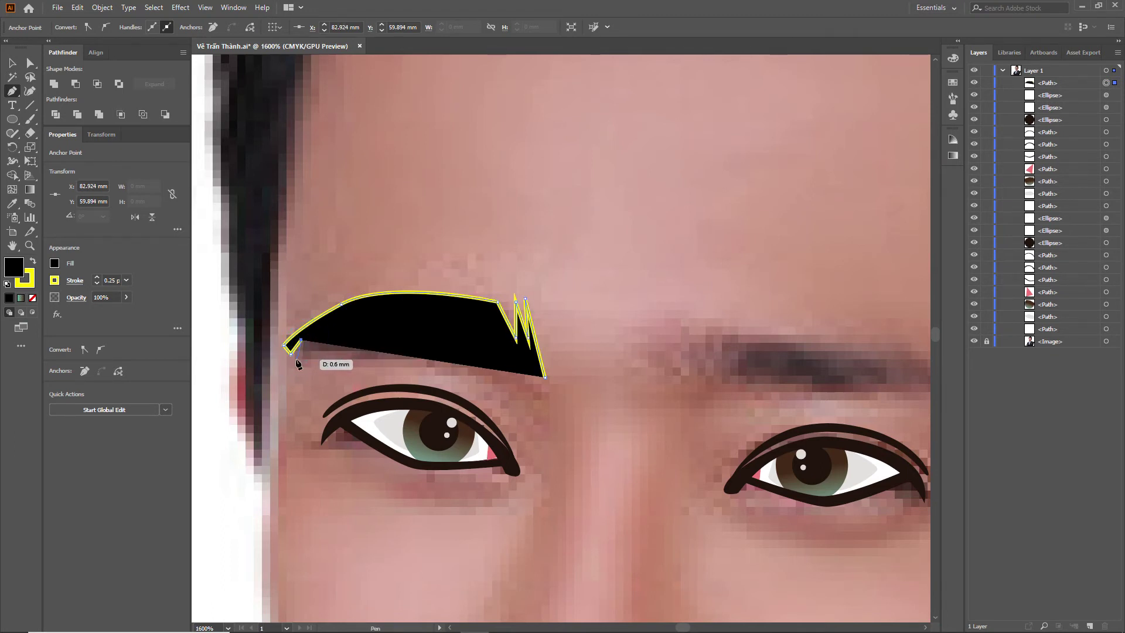
{"action": "left_click", "coordinate": [308, 333]}
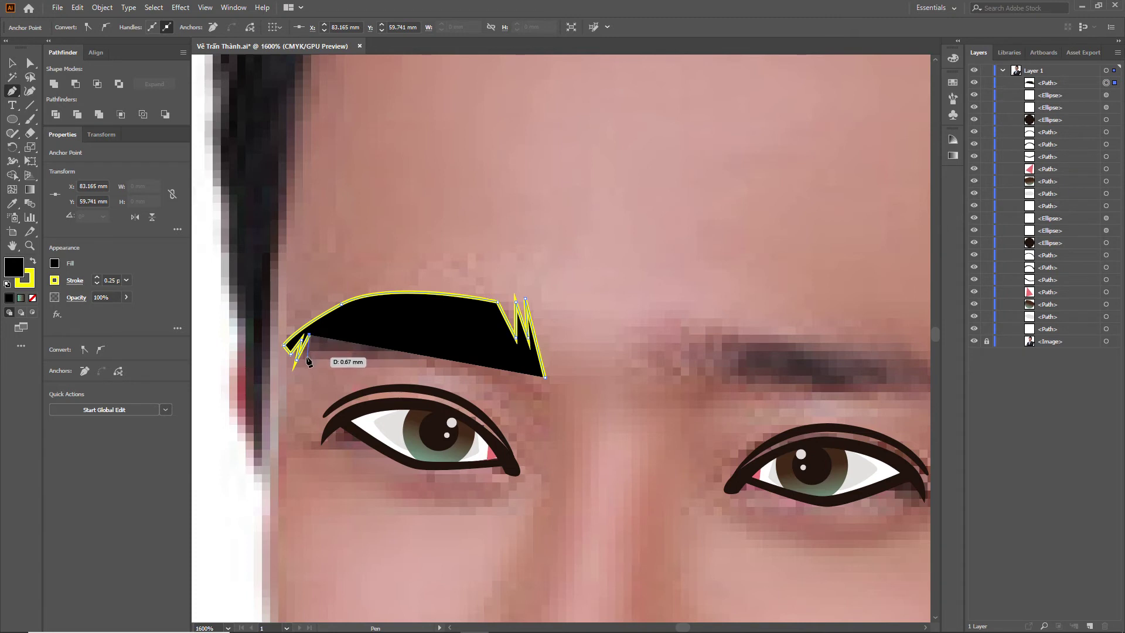
{"action": "left_click", "coordinate": [307, 357]}
{"action": "left_click", "coordinate": [317, 355]}
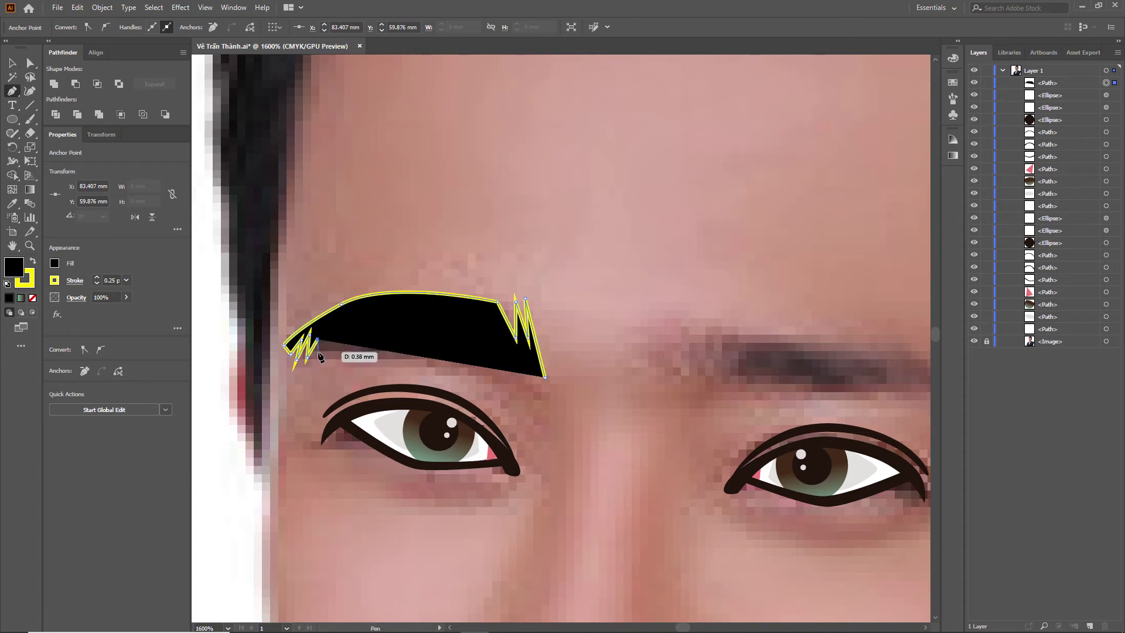
{"action": "left_click_drag", "start_coordinate": [408, 338], "coordinate": [437, 342]}
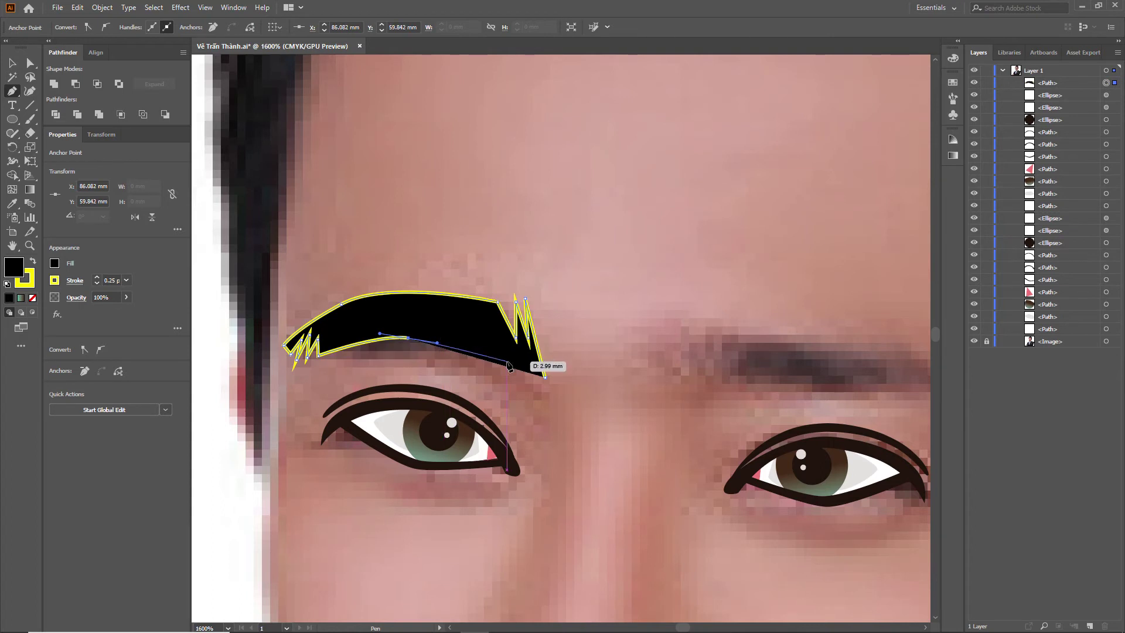
{"action": "mouse_move", "coordinate": [507, 361]}
{"action": "left_mouse_down"}
{"action": "mouse_move", "coordinate": [503, 344]}
{"action": "mouse_move", "coordinate": [541, 381]}
{"action": "left_mouse_up"}
{"action": "left_click", "coordinate": [494, 326]}
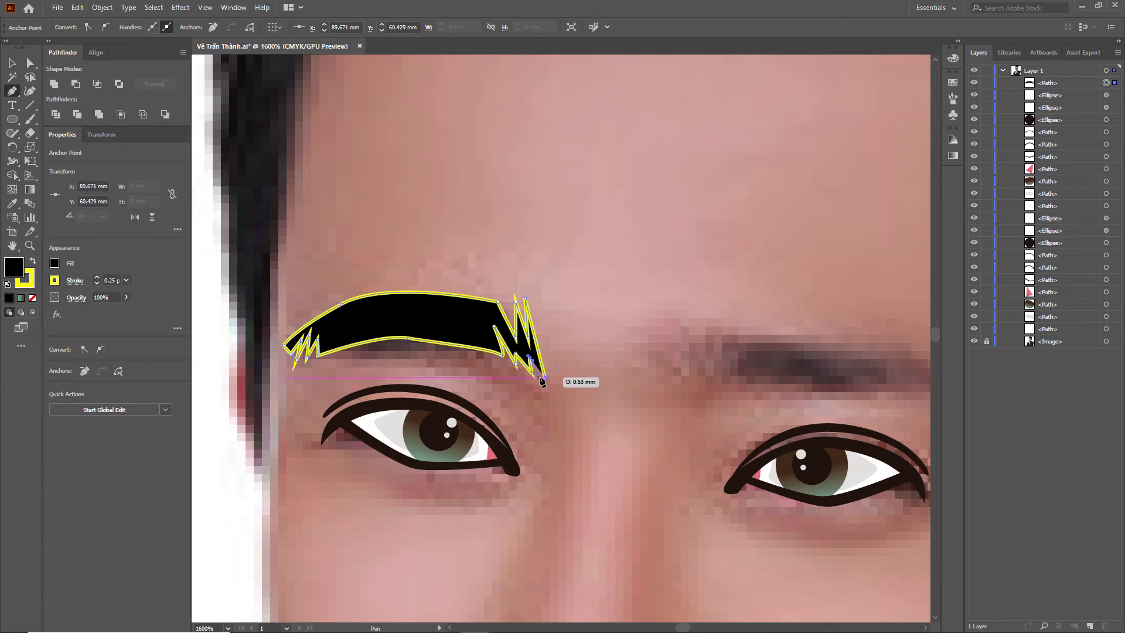
{"action": "left_click_drag", "start_coordinate": [542, 381], "coordinate": [543, 382]}
{"action": "key", "text": "v"}
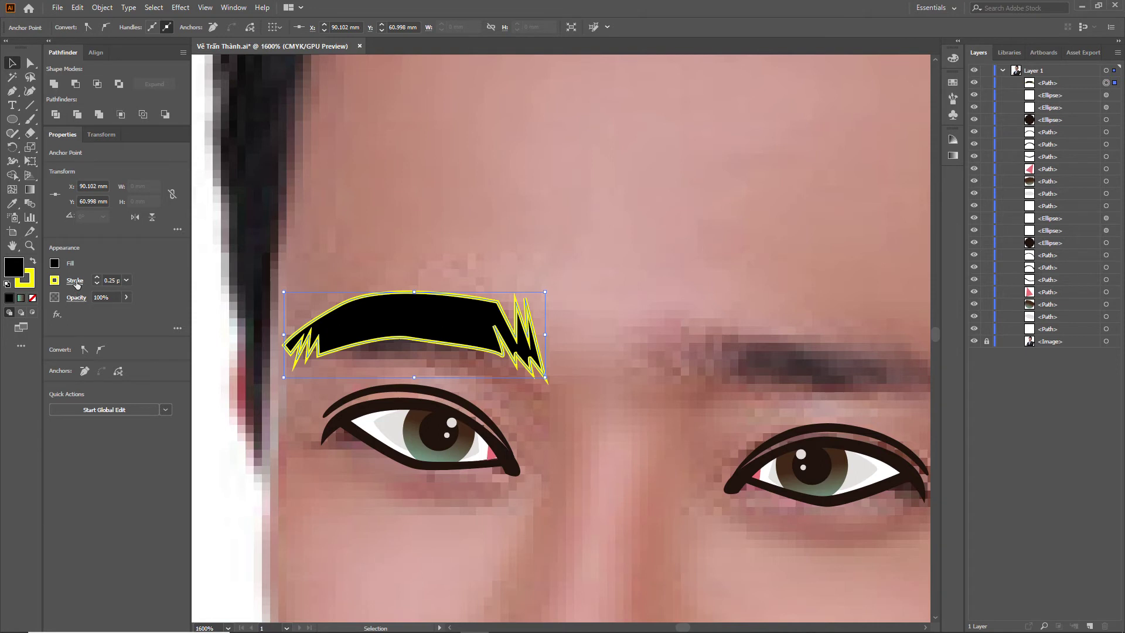
Step: Remove the eyebrow's yellow outline
{"action": "left_click", "coordinate": [54, 280]}
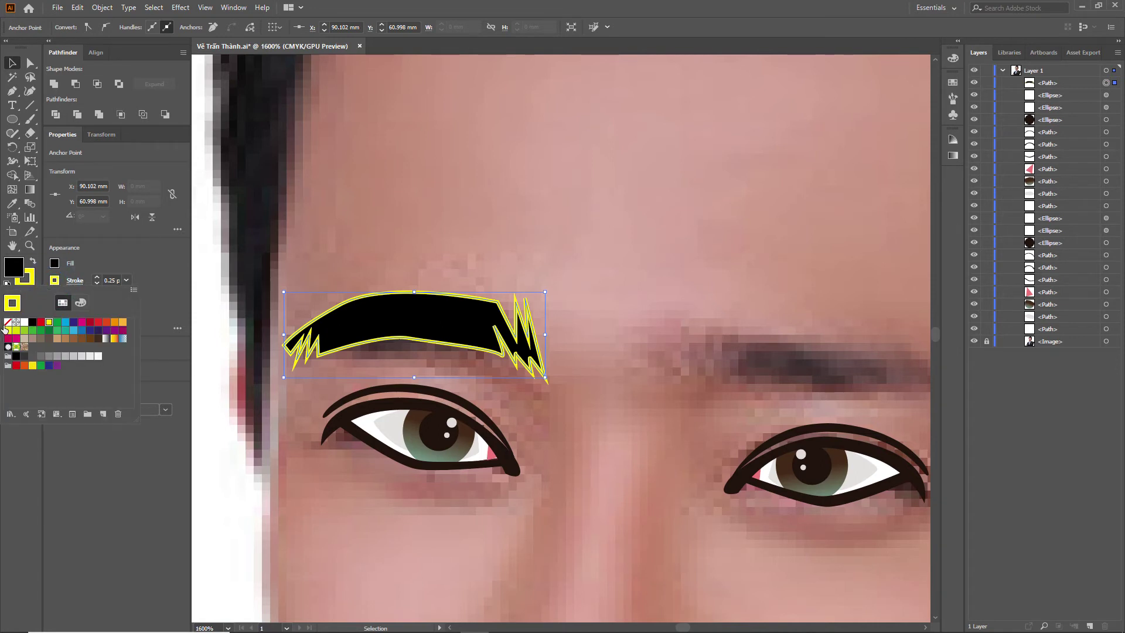
{"action": "left_click", "coordinate": [7, 322]}
{"action": "left_click", "coordinate": [392, 251]}
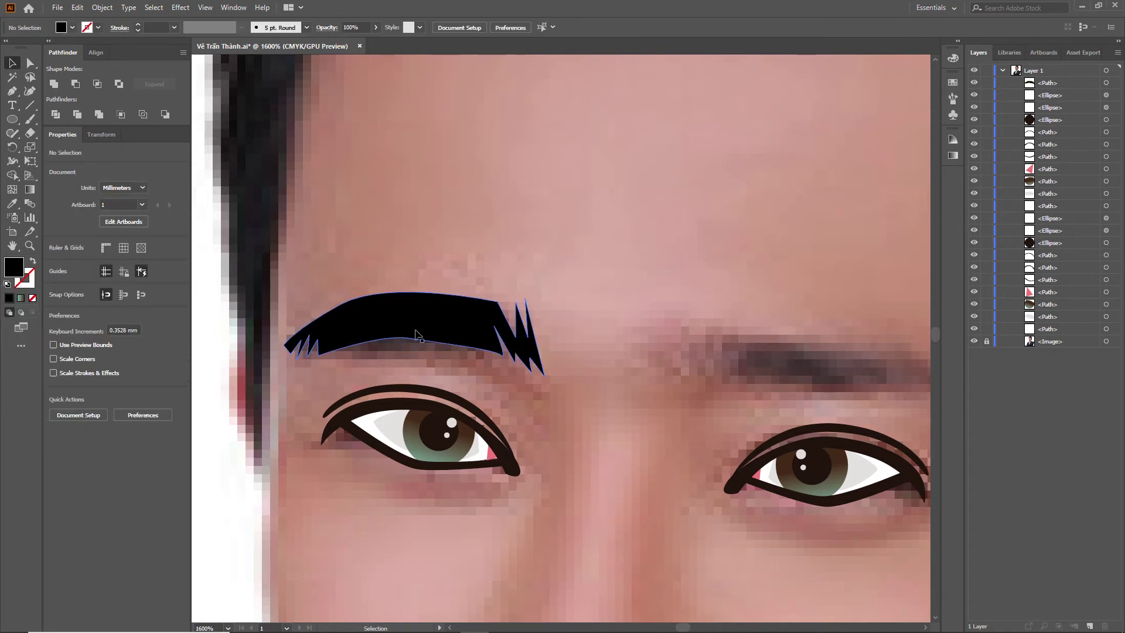
{"action": "scroll", "coordinate": [603, 451], "scroll_direction": "down", "scroll_amount": 1}
{"action": "scroll", "coordinate": [559, 435], "scroll_direction": "down", "scroll_amount": 2}
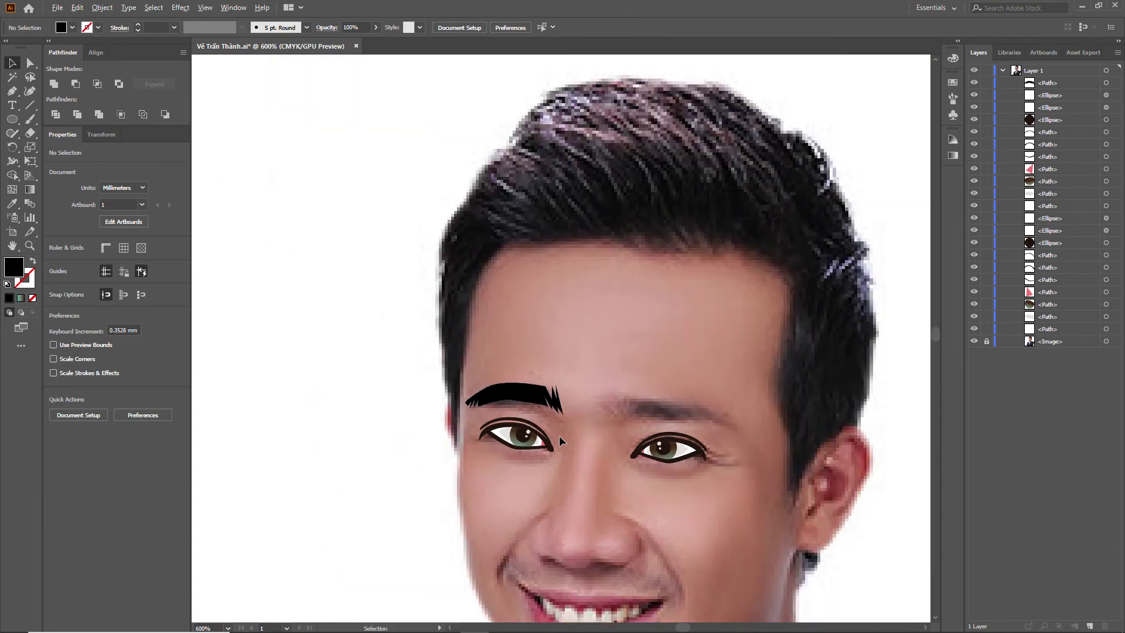
{"action": "scroll", "coordinate": [580, 447], "scroll_direction": "up", "scroll_amount": 2}
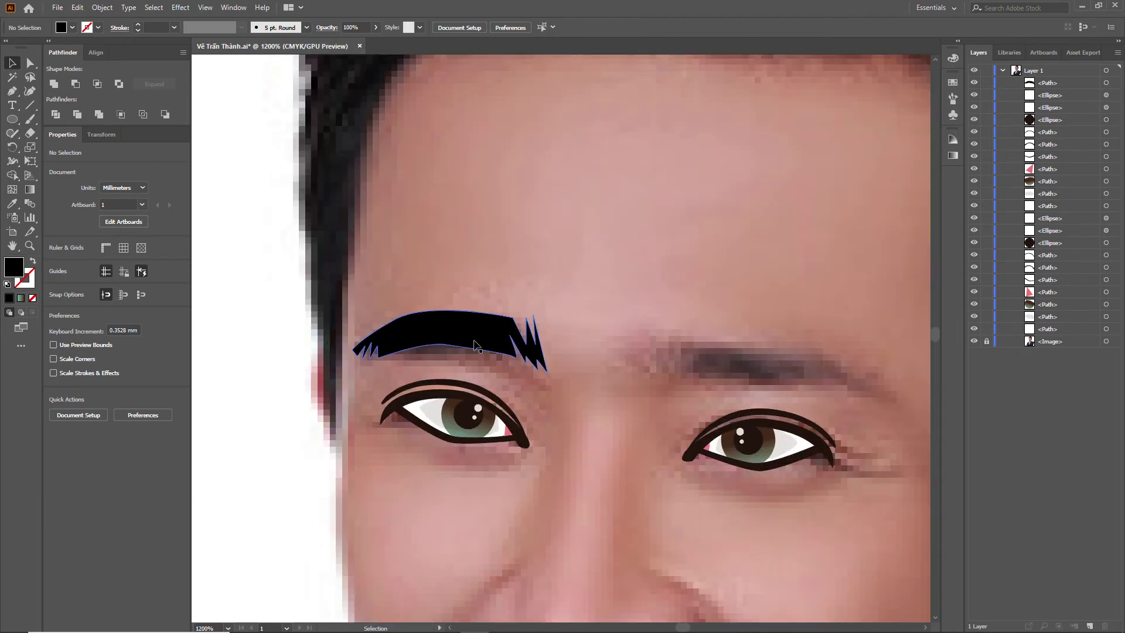
Step: Fill the eyebrow with the dark brown sampled from the eyelid using the Eyedropper
{"action": "key", "text": "i"}
{"action": "left_click", "coordinate": [468, 386]}
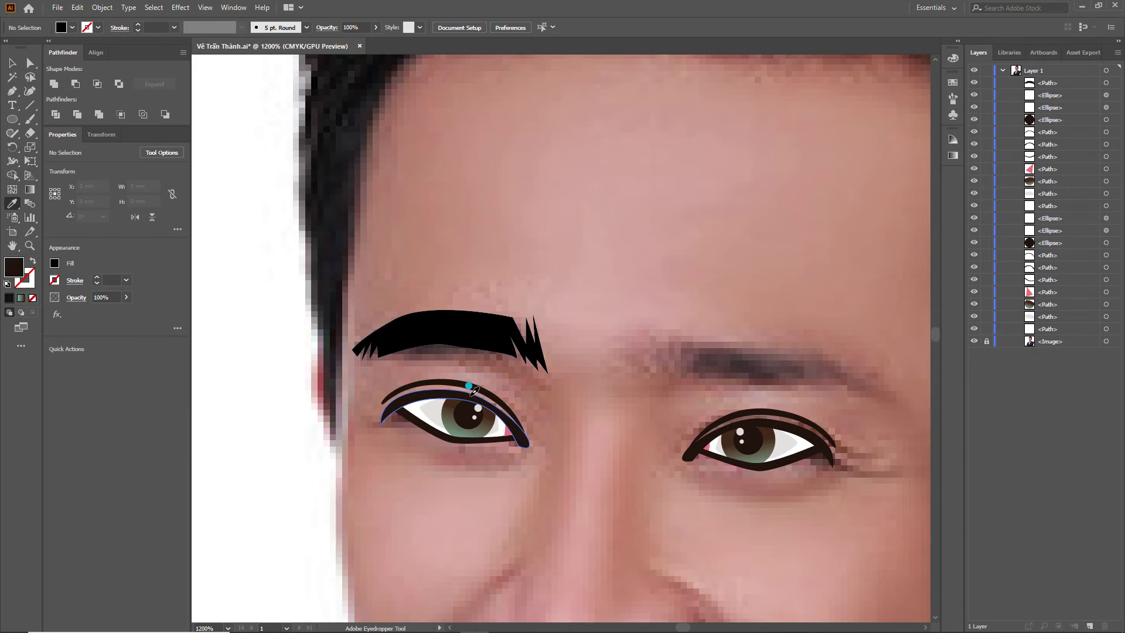
{"action": "left_click", "coordinate": [467, 324], "text": "alt"}
{"action": "key", "text": "v"}
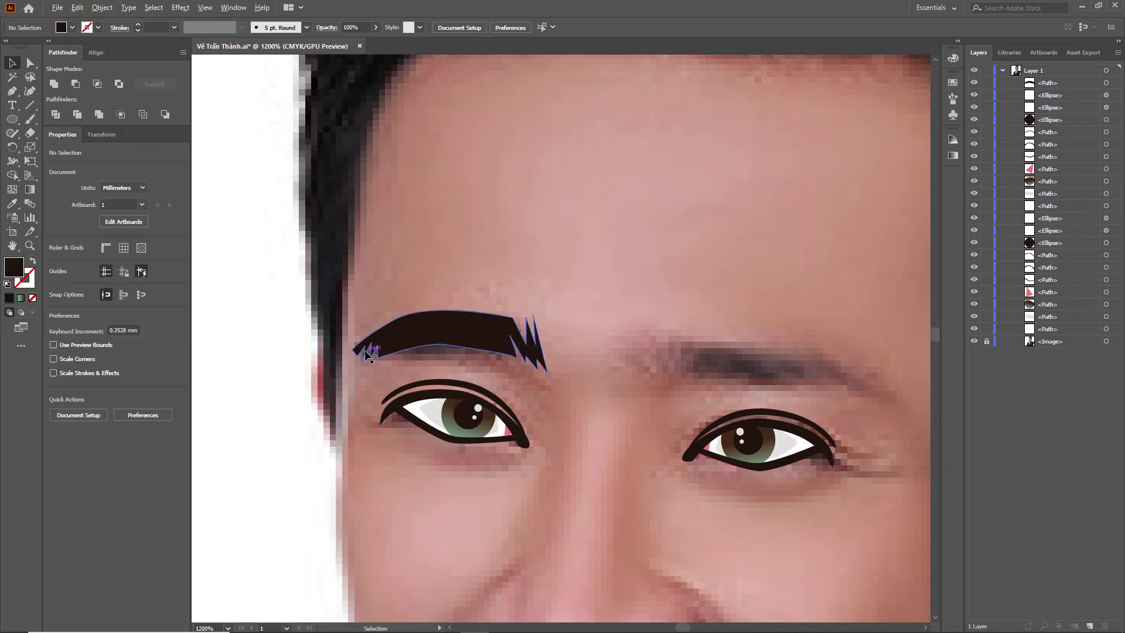
Step: Nudge the left eyebrow down and rotate it slightly clockwise
{"action": "scroll", "coordinate": [366, 354], "scroll_direction": "down", "scroll_amount": 4}
{"action": "scroll", "coordinate": [435, 357], "scroll_direction": "up", "scroll_amount": 1}
{"action": "scroll", "coordinate": [435, 357], "scroll_direction": "up", "scroll_amount": 1}
{"action": "scroll", "coordinate": [431, 334], "scroll_direction": "up", "scroll_amount": 2}
{"action": "left_click", "coordinate": [432, 331]}
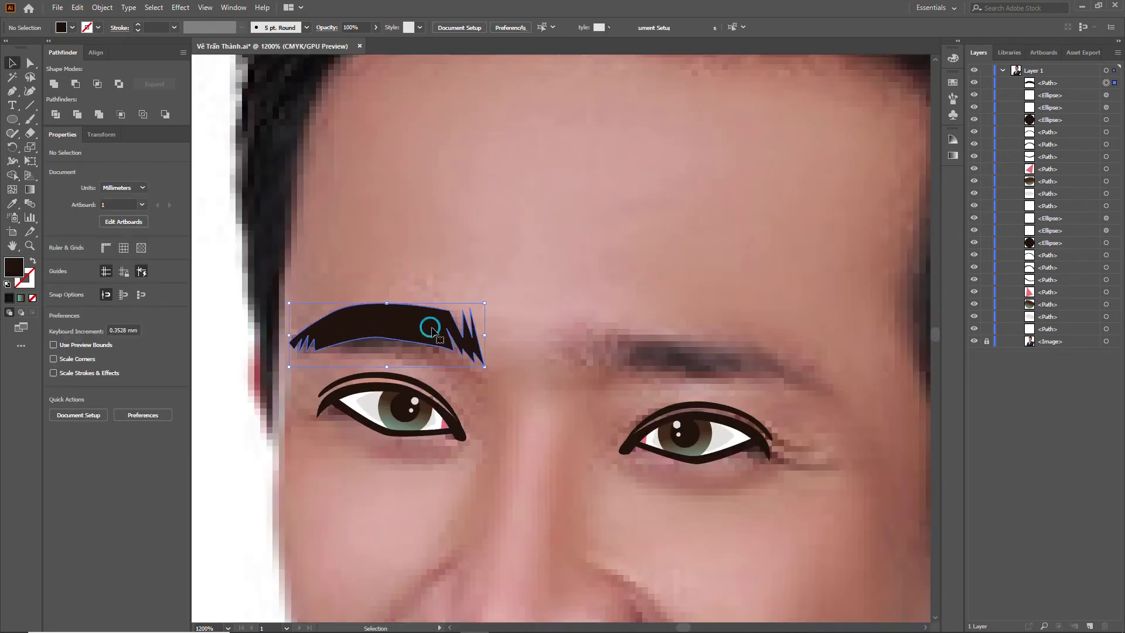
{"action": "key", "text": "Down"}
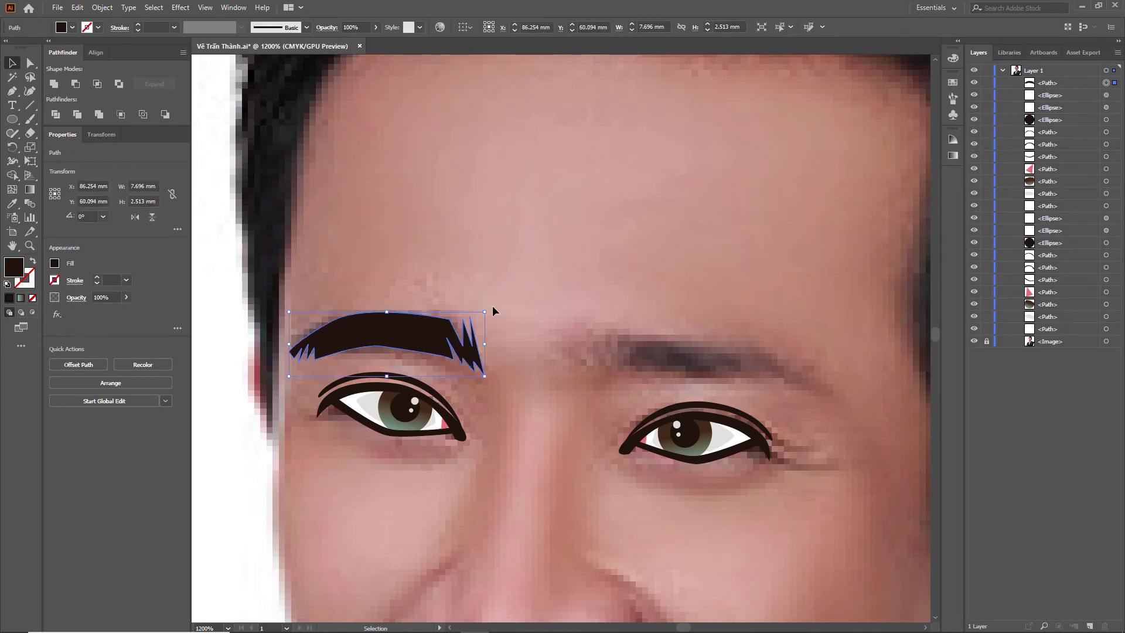
{"action": "left_click_drag", "start_coordinate": [492, 305], "coordinate": [492, 316]}
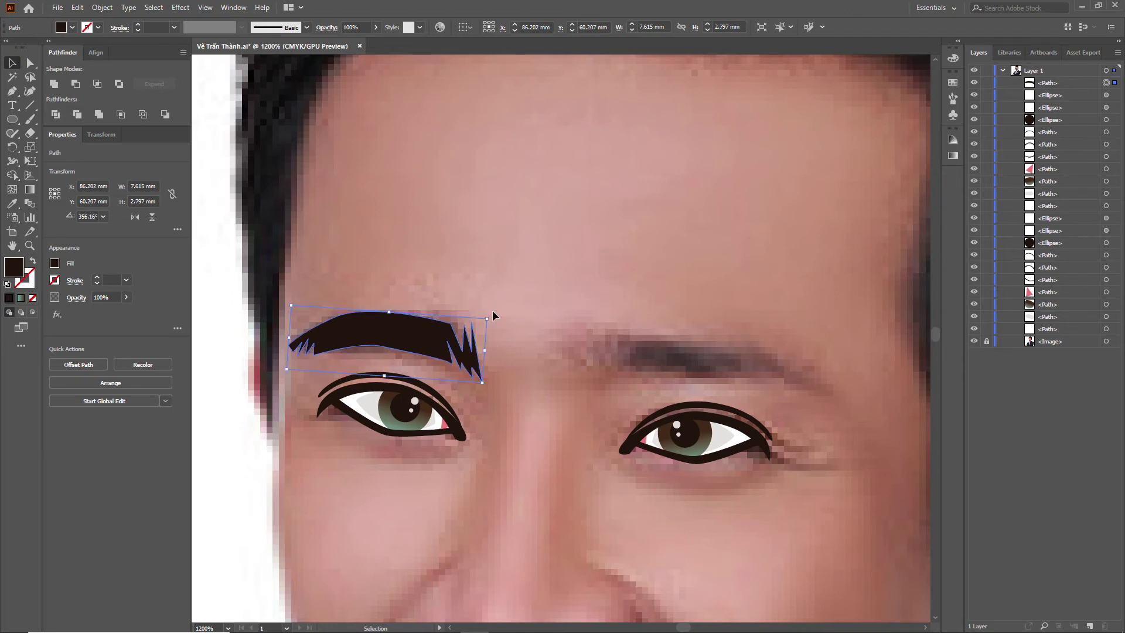
{"action": "left_click", "coordinate": [215, 325]}
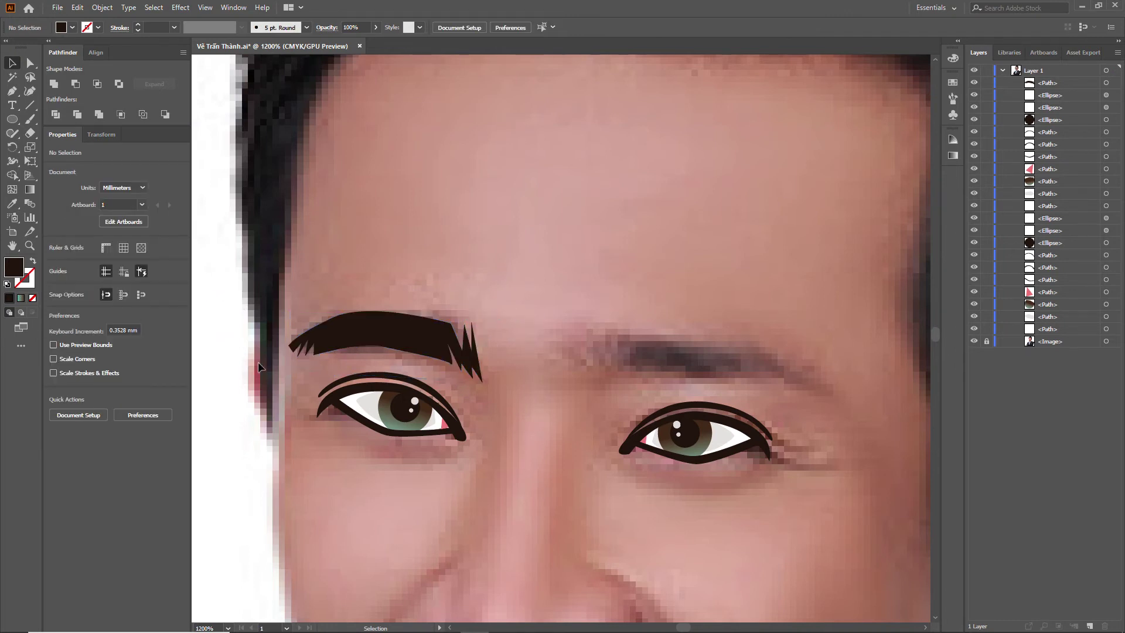
Step: Reposition the anchor points of the spikes at the eyebrow's inner end
{"action": "scroll", "coordinate": [516, 323], "scroll_direction": "up", "scroll_amount": 1}
{"action": "scroll", "coordinate": [516, 324], "scroll_direction": "up", "scroll_amount": 1}
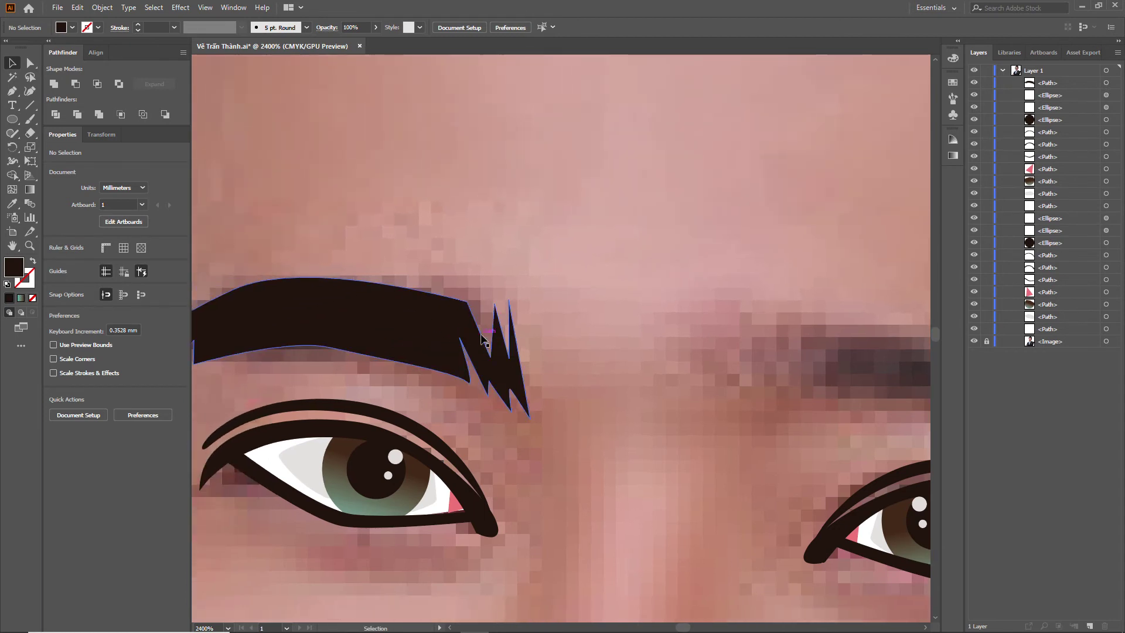
{"action": "scroll", "coordinate": [485, 339], "scroll_direction": "up", "scroll_amount": 2}
{"action": "left_click", "coordinate": [461, 307]}
{"action": "key", "text": "a"}
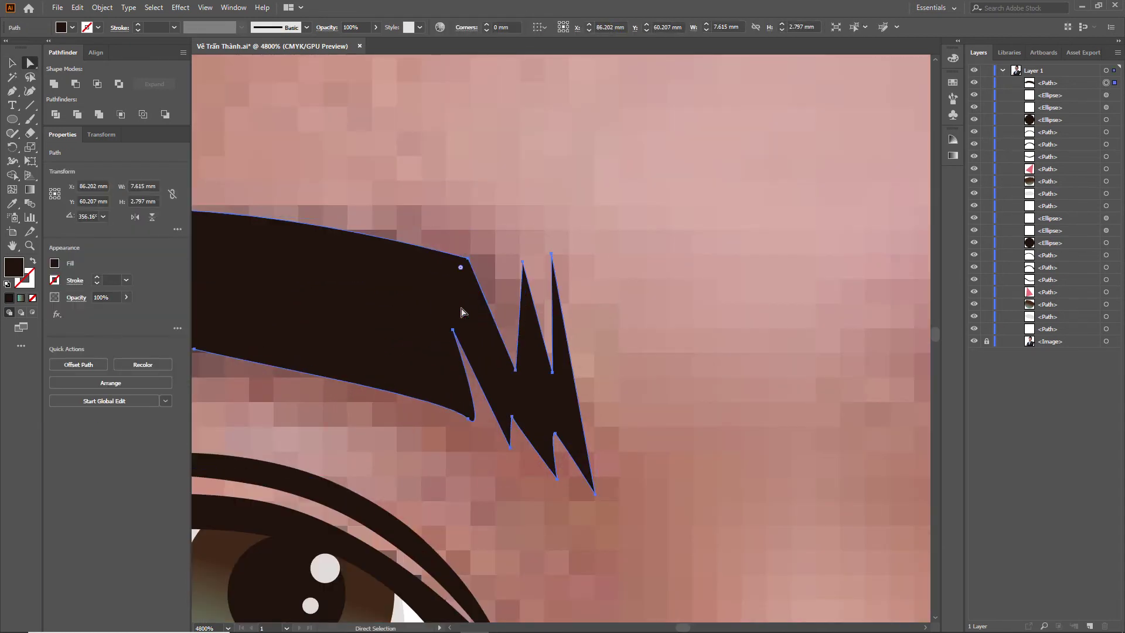
{"action": "left_click_drag", "start_coordinate": [468, 262], "coordinate": [468, 261]}
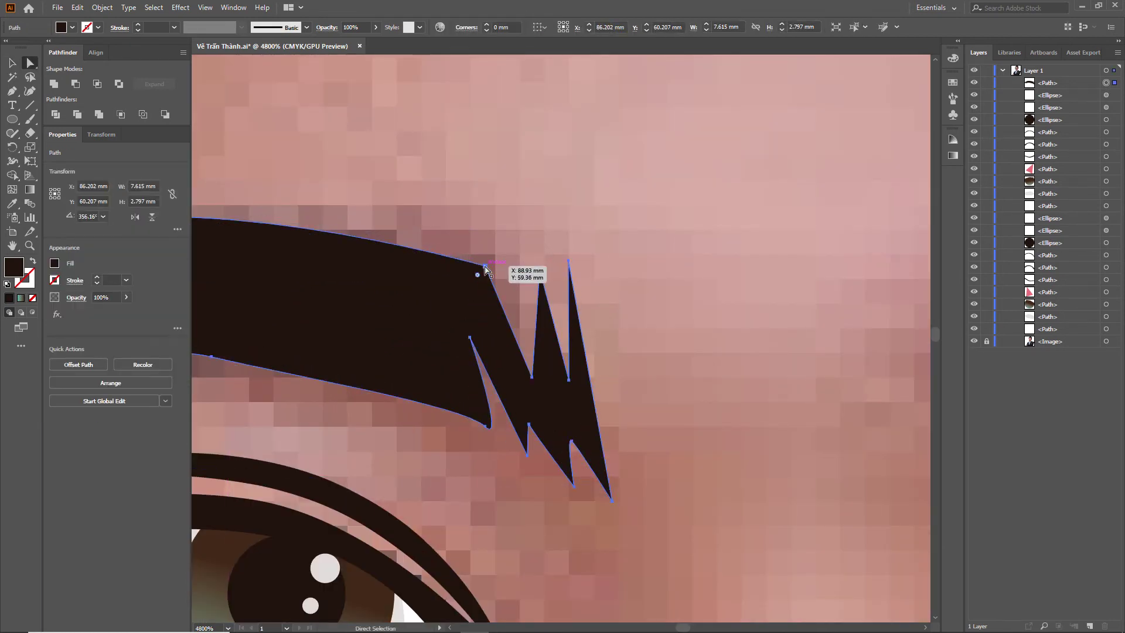
{"action": "left_click_drag", "start_coordinate": [468, 261], "coordinate": [490, 268]}
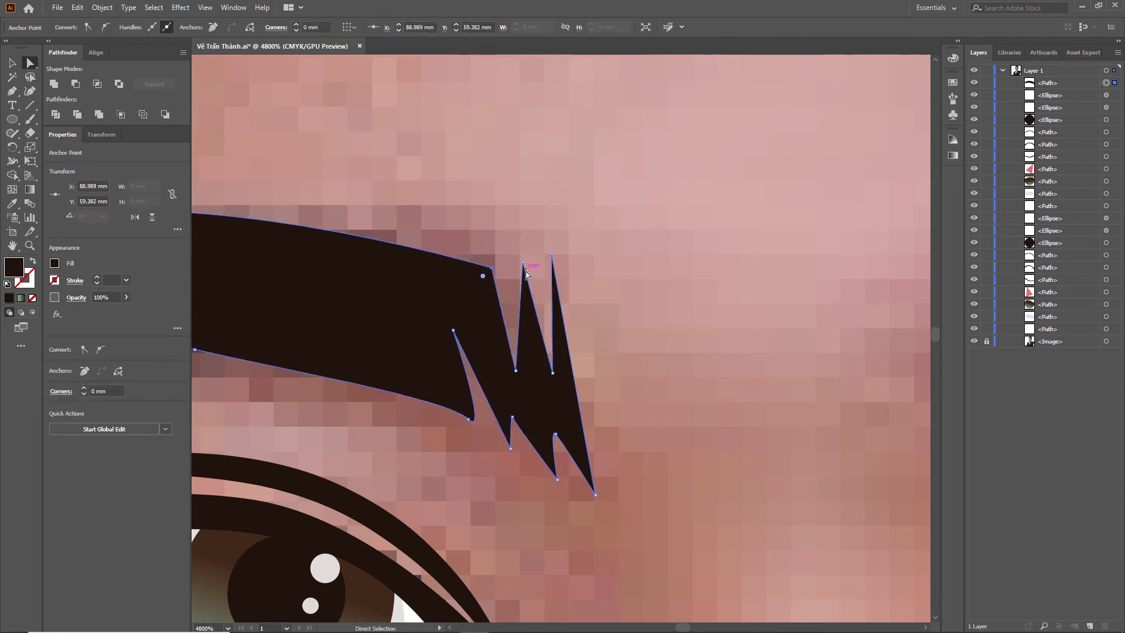
{"action": "mouse_move", "coordinate": [523, 263]}
{"action": "left_mouse_down"}
{"action": "mouse_move", "coordinate": [507, 263]}
{"action": "mouse_move", "coordinate": [551, 259]}
{"action": "mouse_move", "coordinate": [530, 257]}
{"action": "left_mouse_up"}
{"action": "left_click_drag", "start_coordinate": [557, 480], "coordinate": [546, 476]}
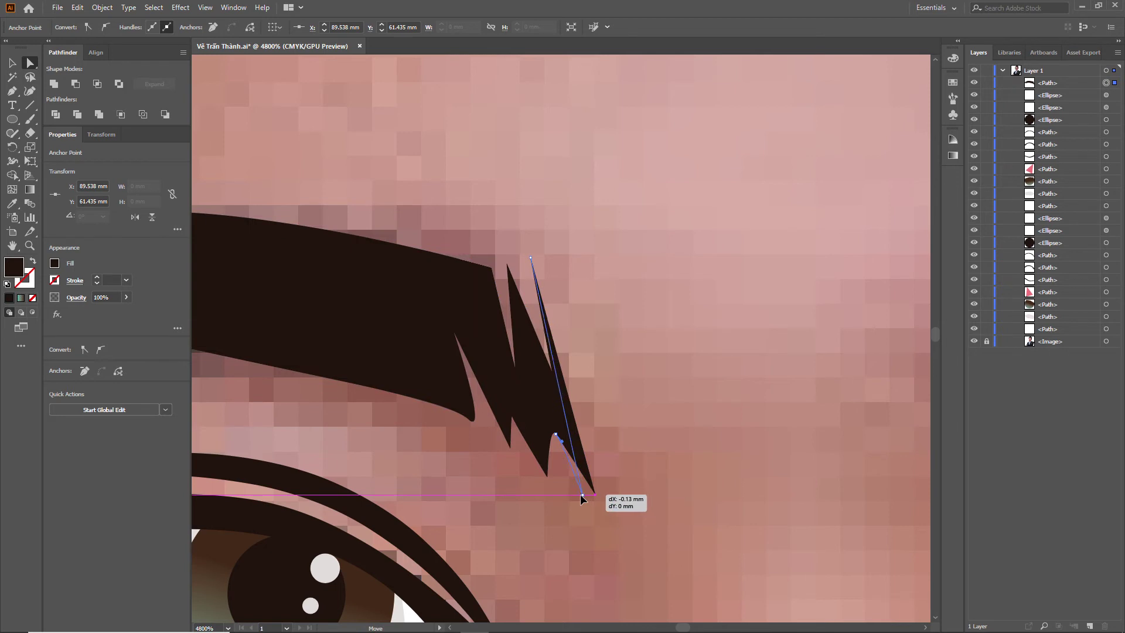
{"action": "left_click_drag", "start_coordinate": [595, 497], "coordinate": [577, 494]}
{"action": "left_click_drag", "start_coordinate": [469, 420], "coordinate": [481, 421]}
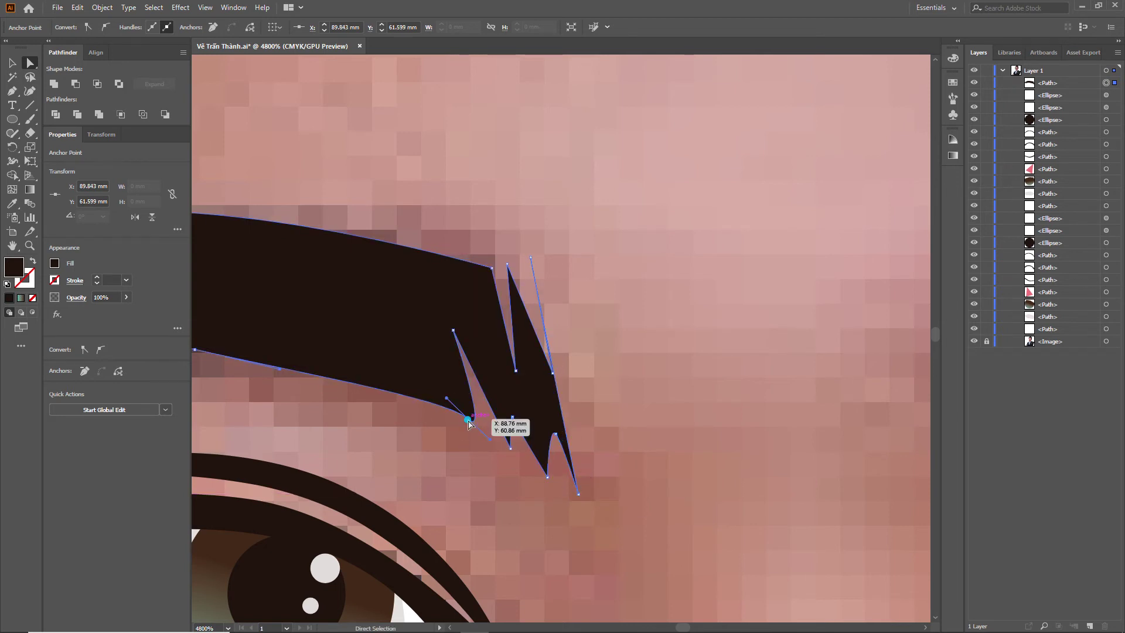
{"action": "scroll", "coordinate": [475, 428], "scroll_direction": "down", "scroll_amount": 3, "text": "alt"}
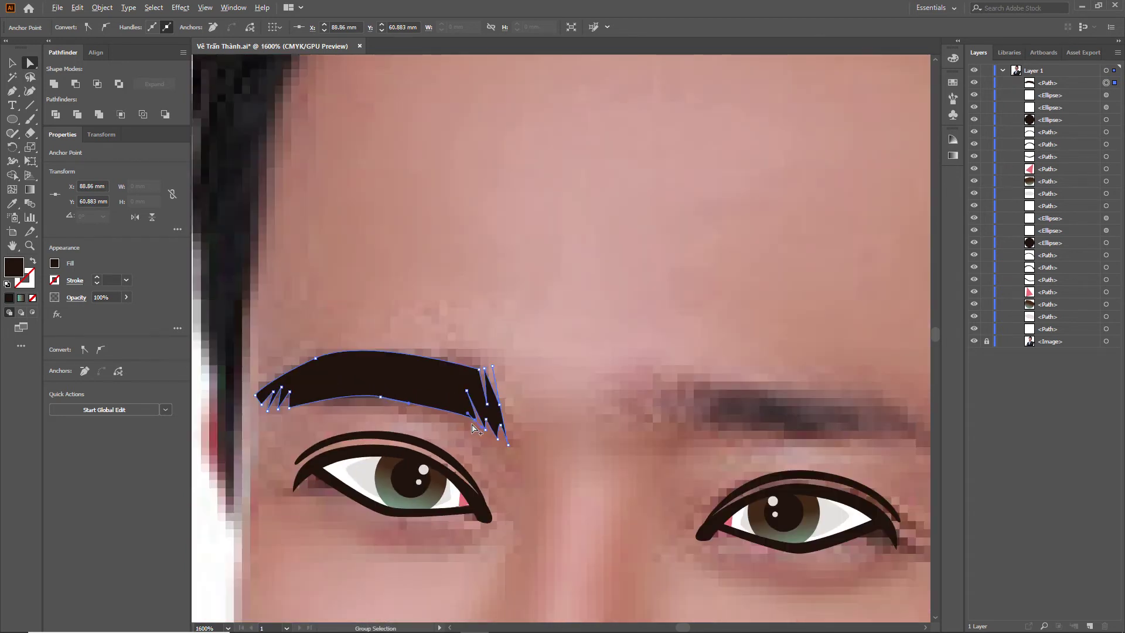
{"action": "scroll", "coordinate": [331, 390], "scroll_direction": "down", "scroll_amount": 1, "text": "alt"}
{"action": "left_click", "coordinate": [210, 357]}
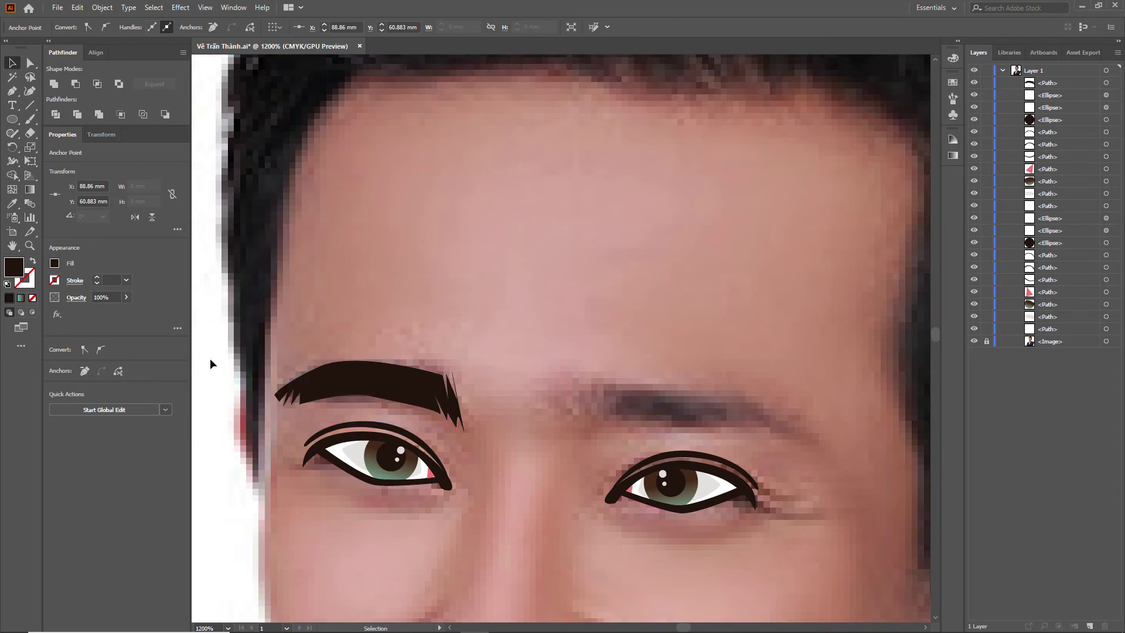
{"action": "key", "text": "v"}
Step: Reshape the spikes at the eyebrow's outer end by dragging their anchor points
{"action": "scroll", "coordinate": [244, 423], "scroll_direction": "down", "scroll_amount": 2, "text": "alt"}
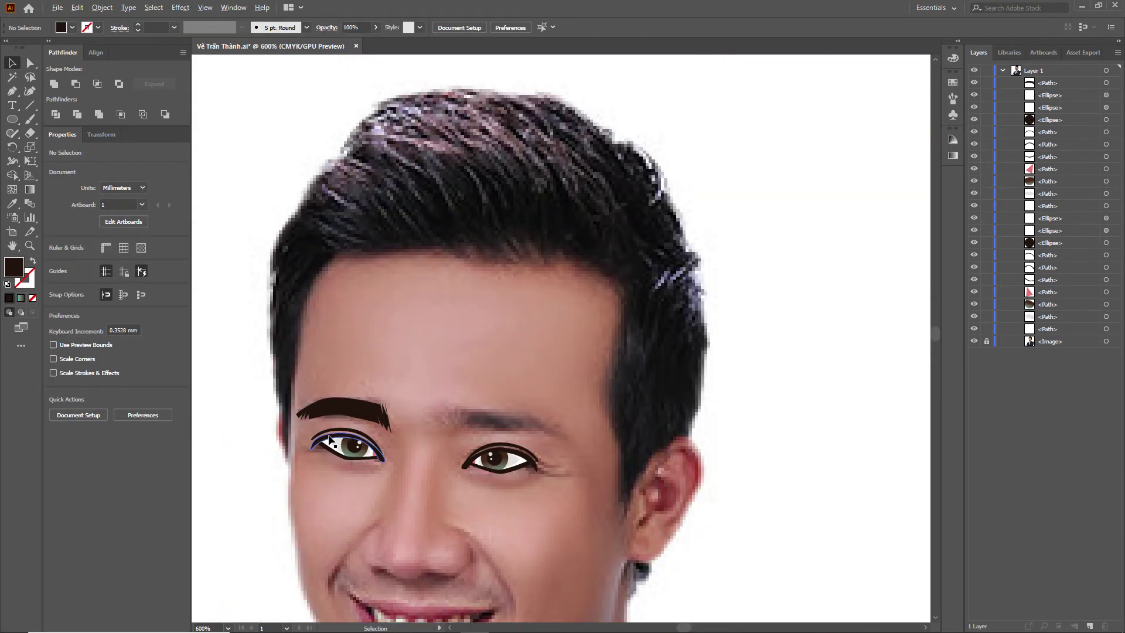
{"action": "scroll", "coordinate": [309, 437], "scroll_direction": "up", "scroll_amount": 3, "text": "alt"}
{"action": "scroll", "coordinate": [296, 427], "scroll_direction": "up", "scroll_amount": 3, "text": "alt"}
{"action": "key", "text": "a"}
{"action": "left_click", "coordinate": [396, 357]}
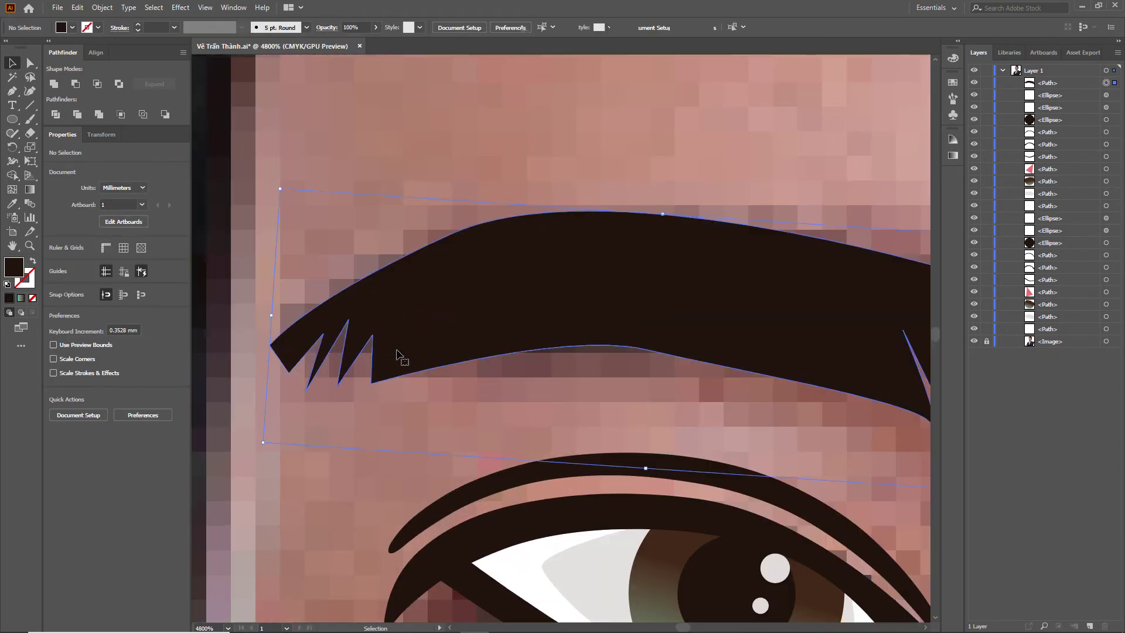
{"action": "left_click_drag", "start_coordinate": [375, 389], "coordinate": [375, 388]}
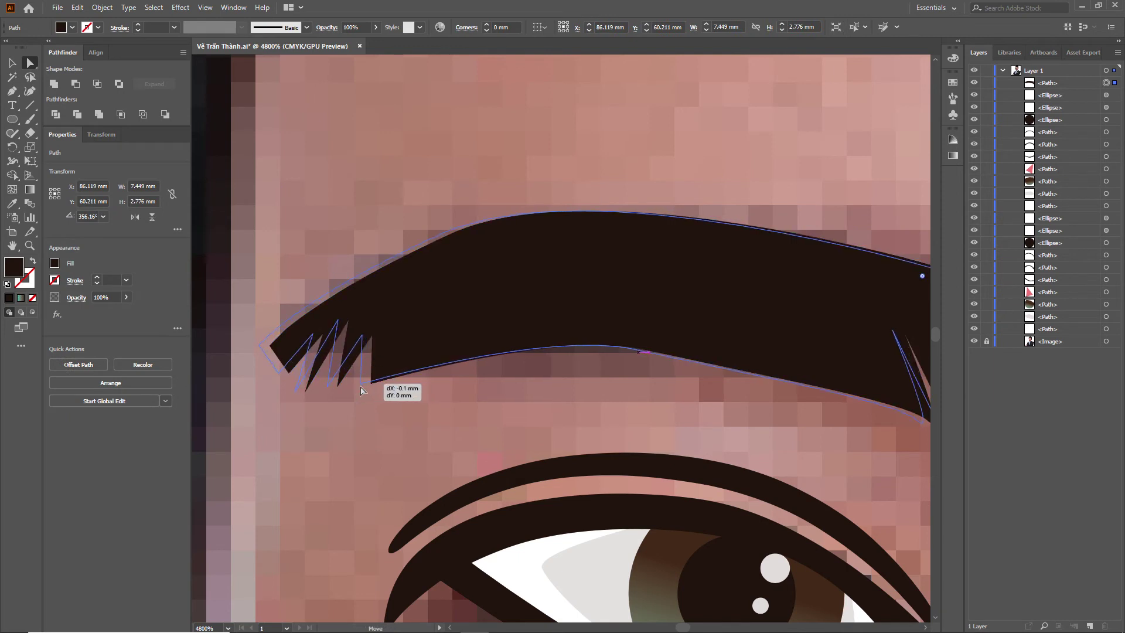
{"action": "left_click_drag", "start_coordinate": [371, 382], "coordinate": [354, 384]}
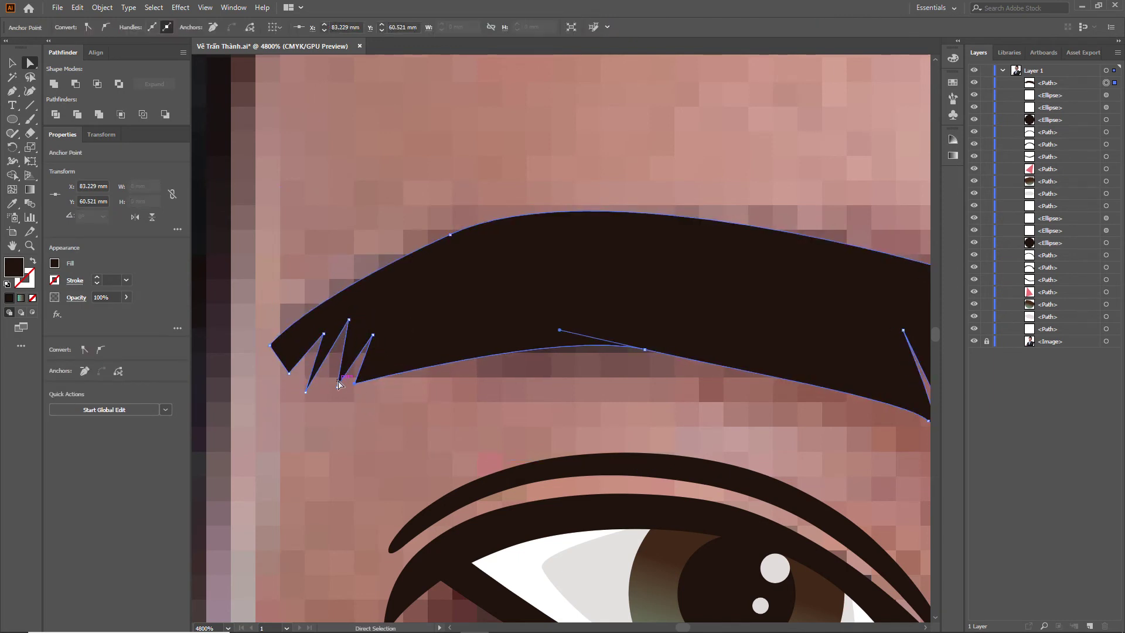
{"action": "left_click_drag", "start_coordinate": [291, 375], "coordinate": [311, 395]}
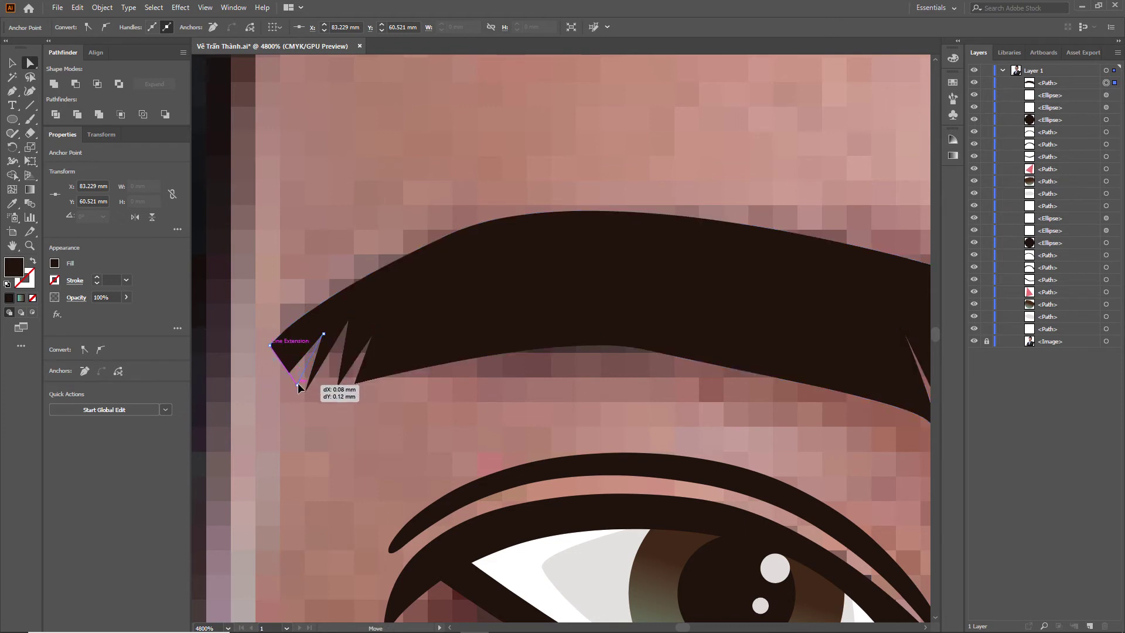
{"action": "left_click_drag", "start_coordinate": [307, 392], "coordinate": [317, 395]}
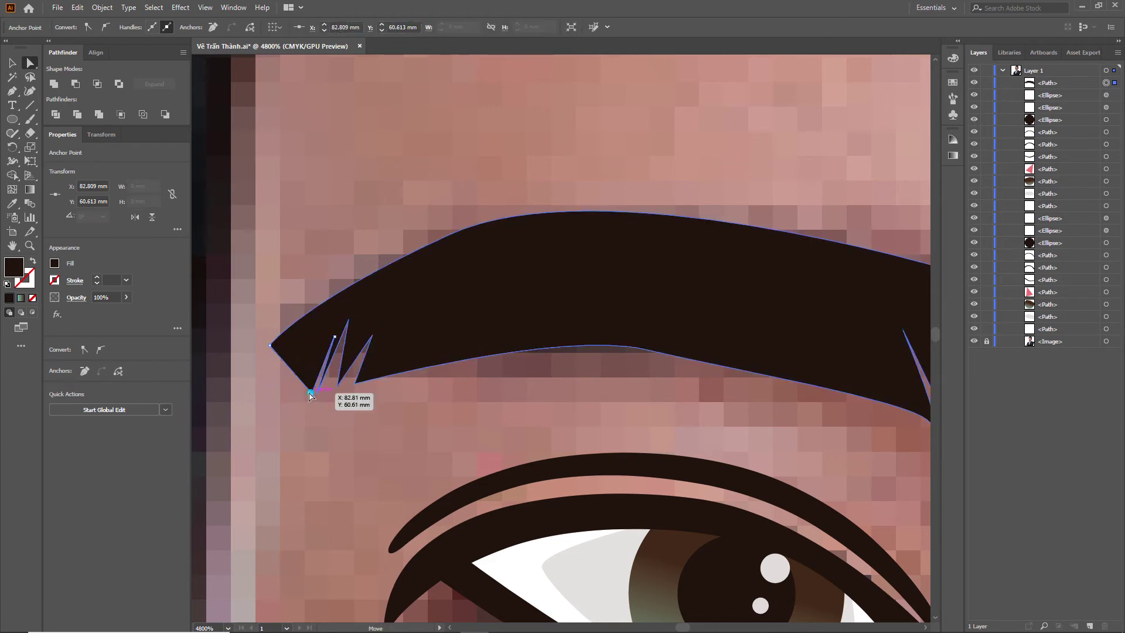
{"action": "left_click", "coordinate": [355, 384]}
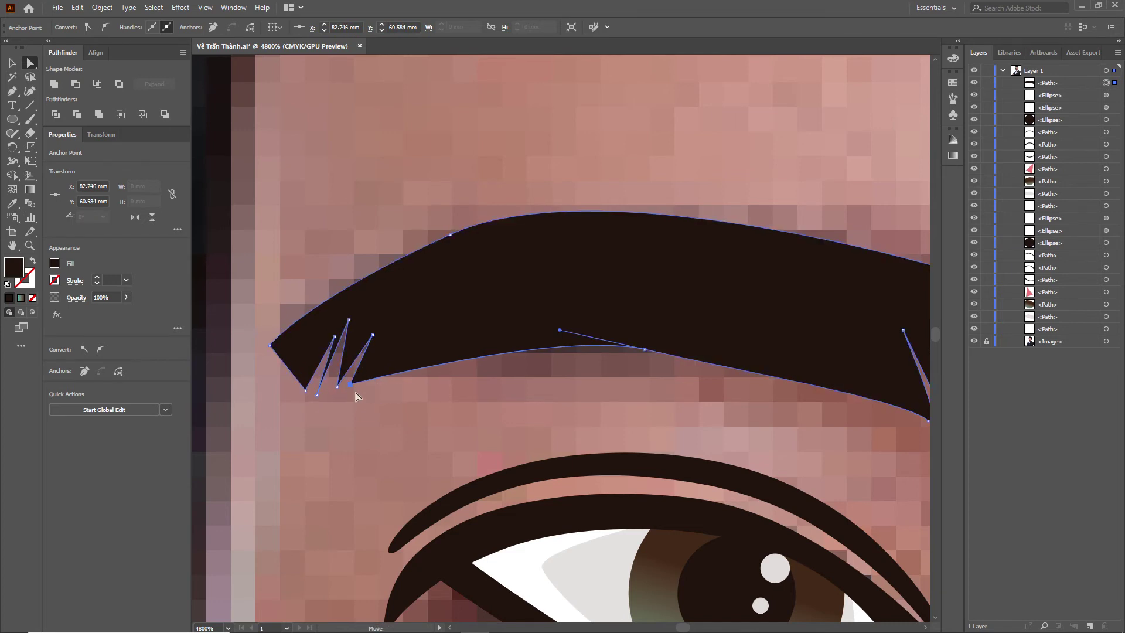
{"action": "scroll", "coordinate": [359, 397], "scroll_direction": "down", "scroll_amount": 2}
{"action": "scroll", "coordinate": [359, 397], "scroll_direction": "down", "scroll_amount": 1}
{"action": "left_click", "coordinate": [238, 335]}
{"action": "scroll", "coordinate": [368, 401], "scroll_direction": "down", "scroll_amount": 1}
Step: Start the right eyebrow's inner-end path with the first spike points beside the nose bridge
{"action": "scroll", "coordinate": [368, 400], "scroll_direction": "down", "scroll_amount": 1}
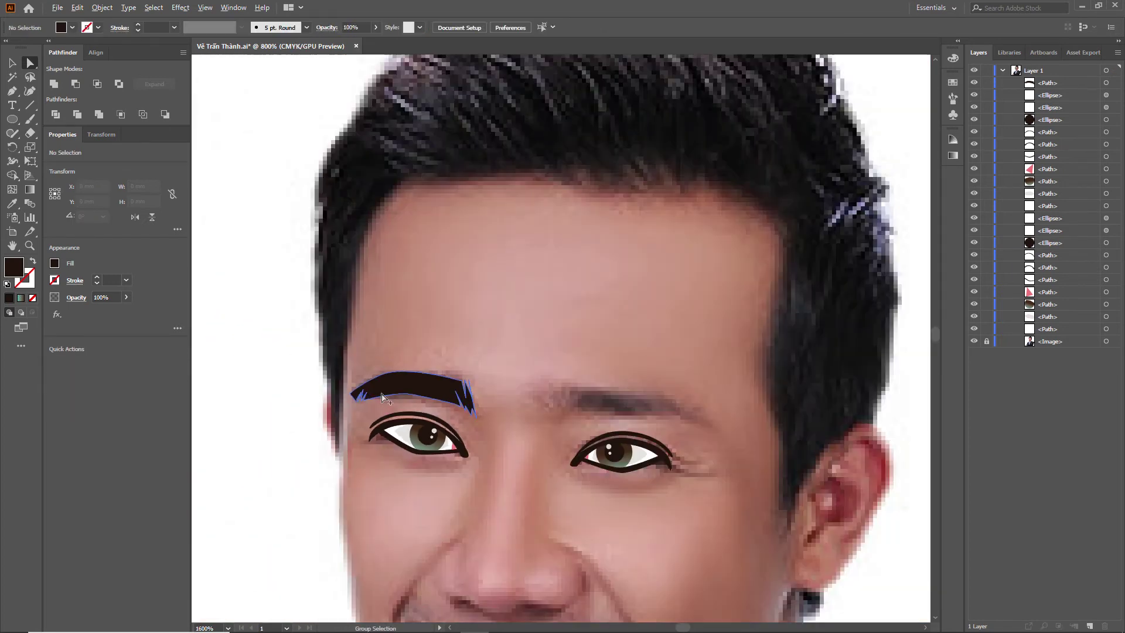
{"action": "scroll", "coordinate": [687, 436], "scroll_direction": "down", "scroll_amount": 1}
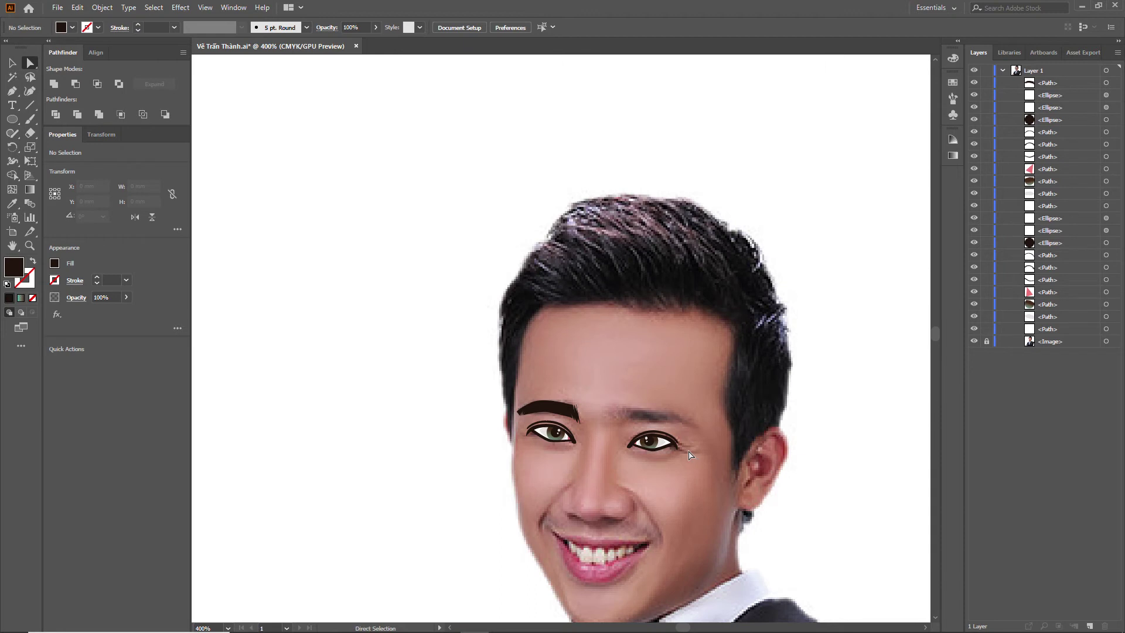
{"action": "scroll", "coordinate": [551, 372], "scroll_direction": "up", "scroll_amount": 1}
{"action": "scroll", "coordinate": [563, 366], "scroll_direction": "up", "scroll_amount": 1}
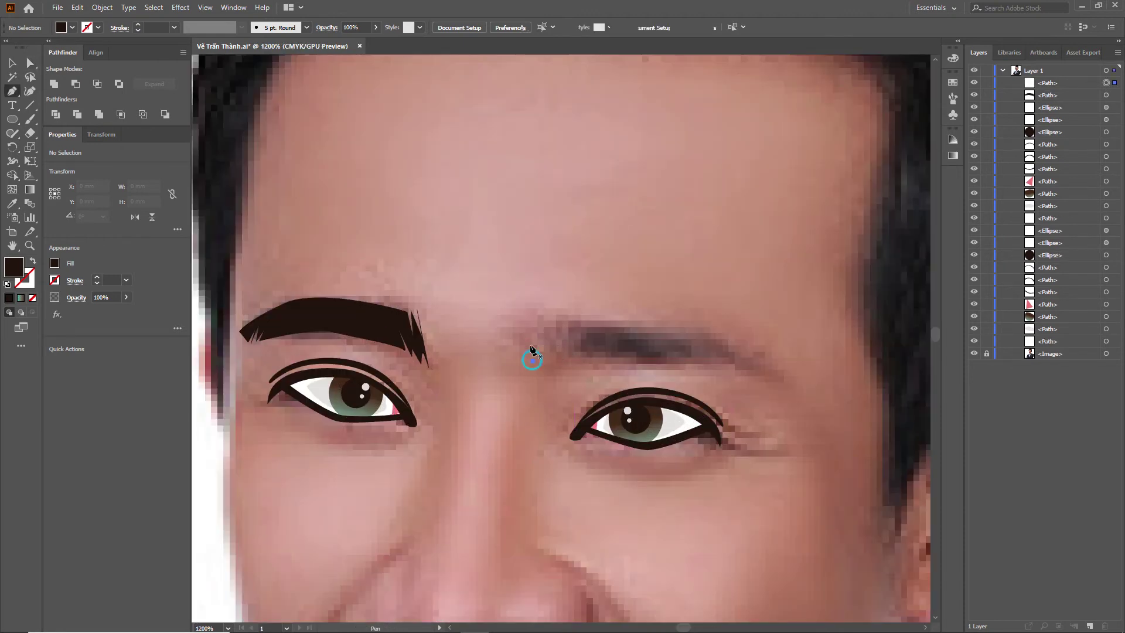
{"action": "left_click", "coordinate": [519, 319]}
{"action": "left_click", "coordinate": [533, 360]}
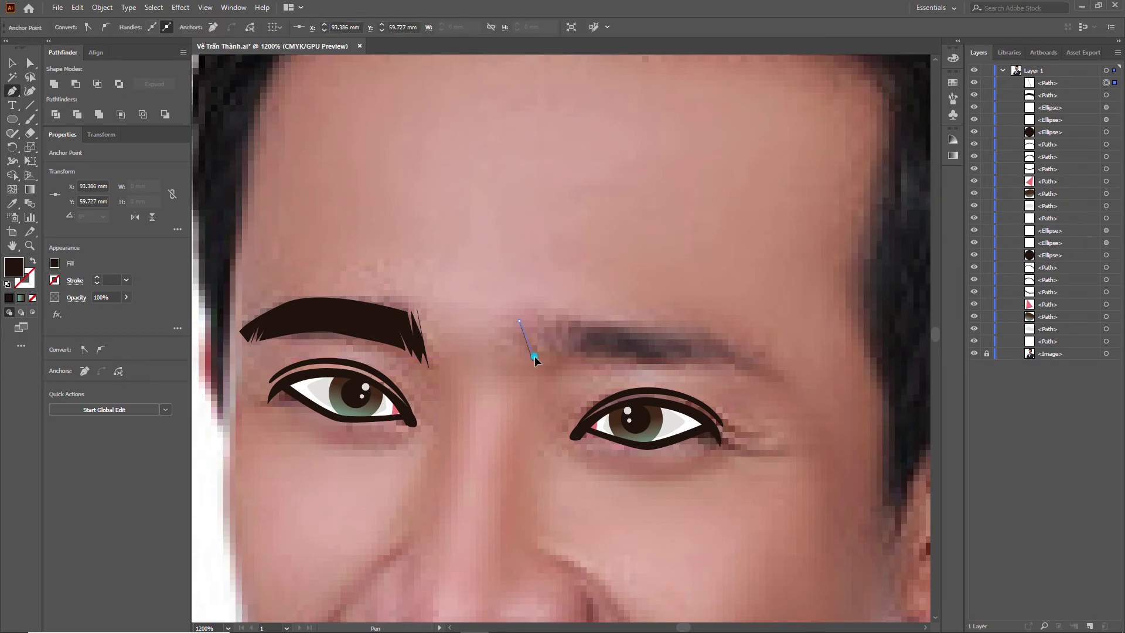
{"action": "left_click", "coordinate": [527, 320]}
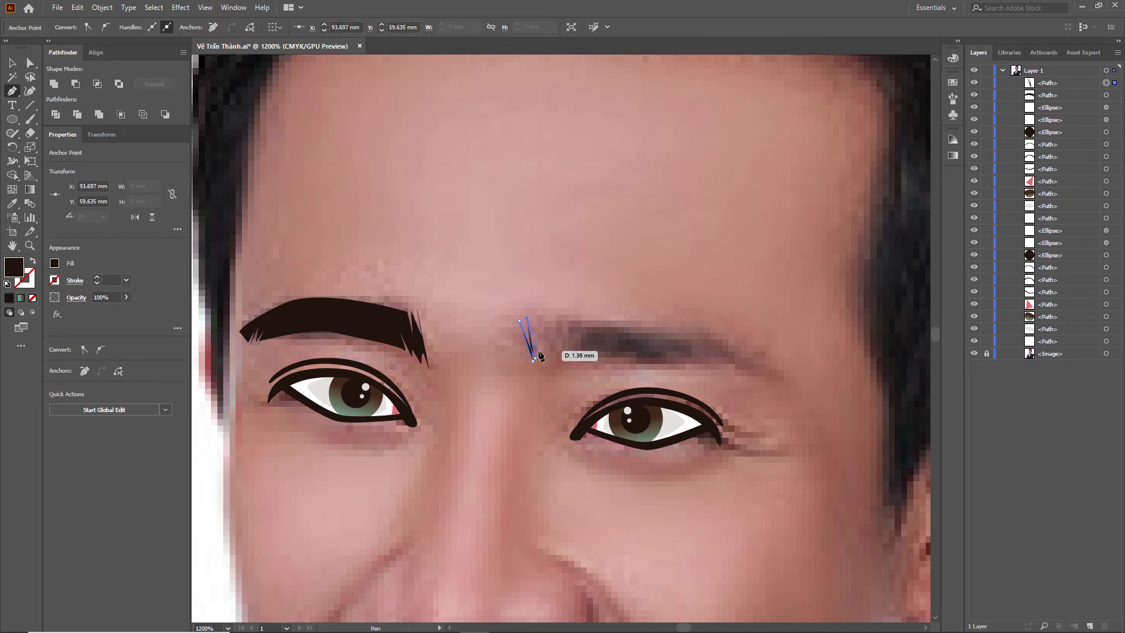
Step: Add the third spike and the base points below the spikes
{"action": "scroll", "coordinate": [540, 360], "scroll_direction": "up", "scroll_amount": 2}
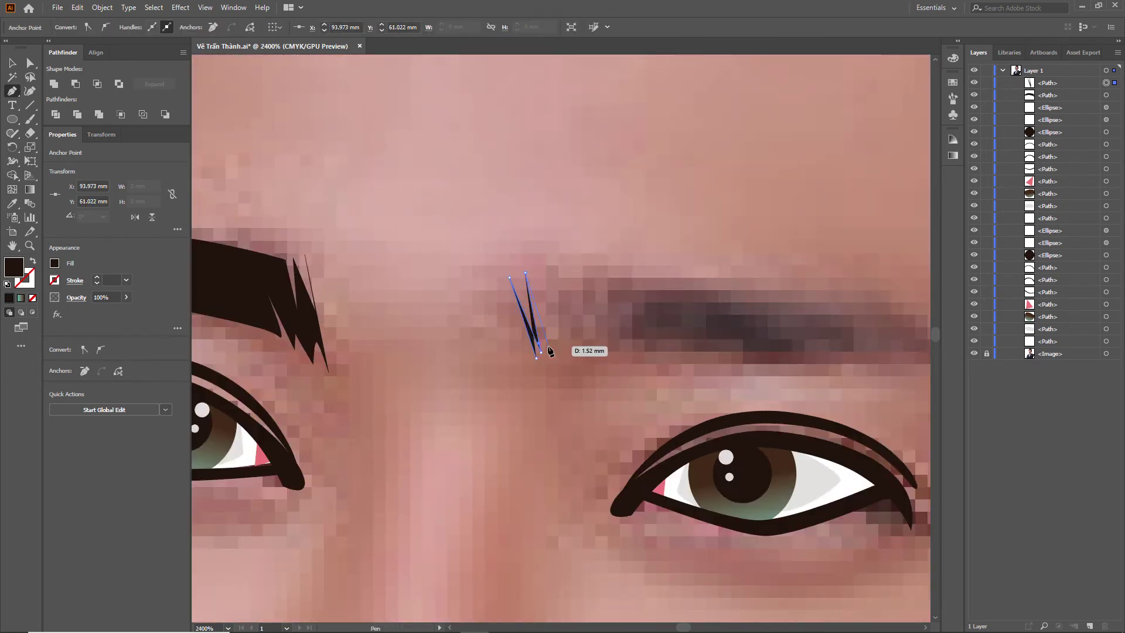
{"action": "left_click", "coordinate": [547, 297]}
{"action": "left_click", "coordinate": [542, 352]}
{"action": "left_click", "coordinate": [563, 379]}
{"action": "left_click", "coordinate": [553, 346]}
{"action": "left_click", "coordinate": [554, 378]}
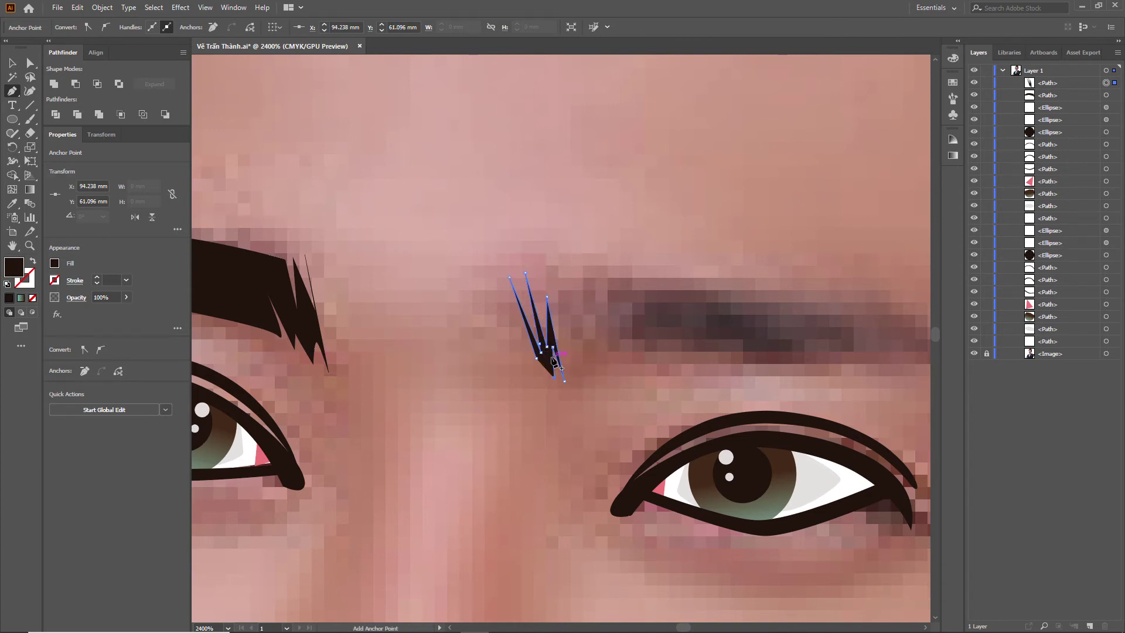
{"action": "left_click", "coordinate": [546, 384]}
{"action": "left_click", "coordinate": [537, 373]}
{"action": "scroll", "coordinate": [577, 404], "scroll_direction": "down", "scroll_amount": 2, "text": "alt"}
{"action": "scroll", "coordinate": [574, 370], "scroll_direction": "up", "scroll_amount": 2, "text": "alt"}
{"action": "scroll", "coordinate": [575, 370], "scroll_direction": "up", "scroll_amount": 2}
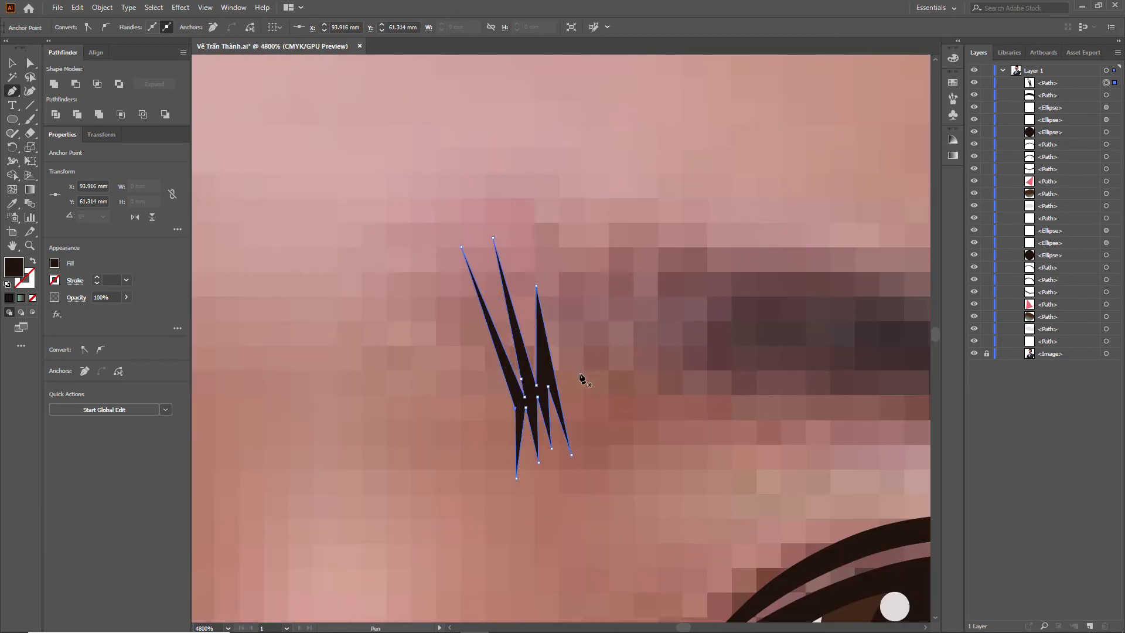
Step: Drag the tuft's top, third and left spike points outward to lengthen and widen the spikes
{"action": "key", "text": "a"}
{"action": "left_click_drag", "start_coordinate": [462, 249], "coordinate": [522, 237]}
{"action": "left_click_drag", "start_coordinate": [537, 290], "coordinate": [545, 288]}
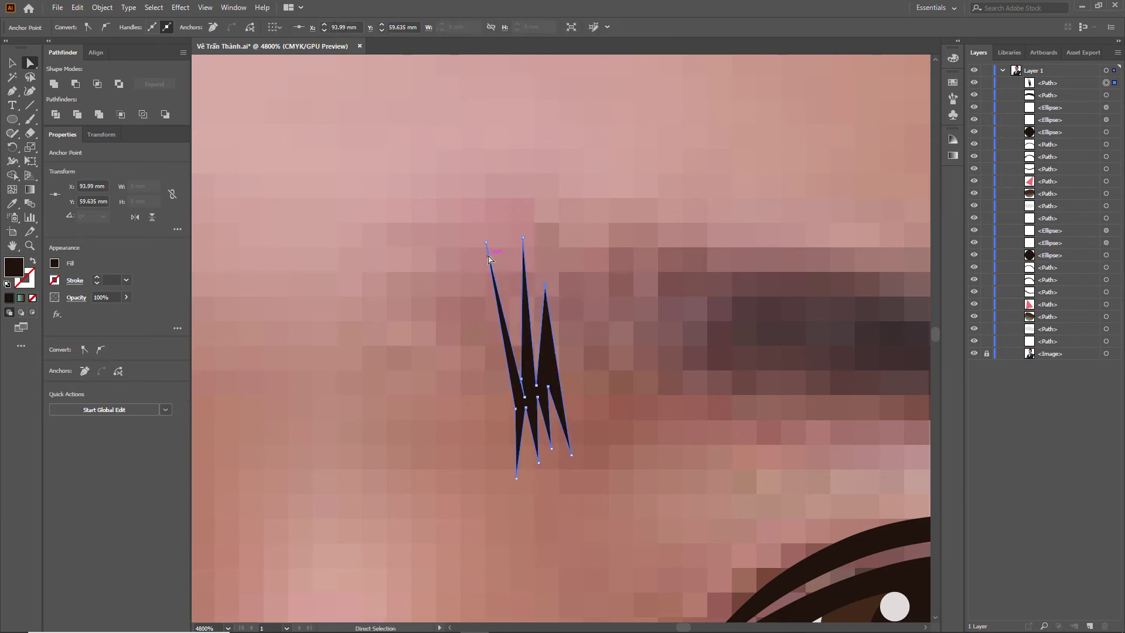
{"action": "left_click_drag", "start_coordinate": [488, 247], "coordinate": [500, 247]}
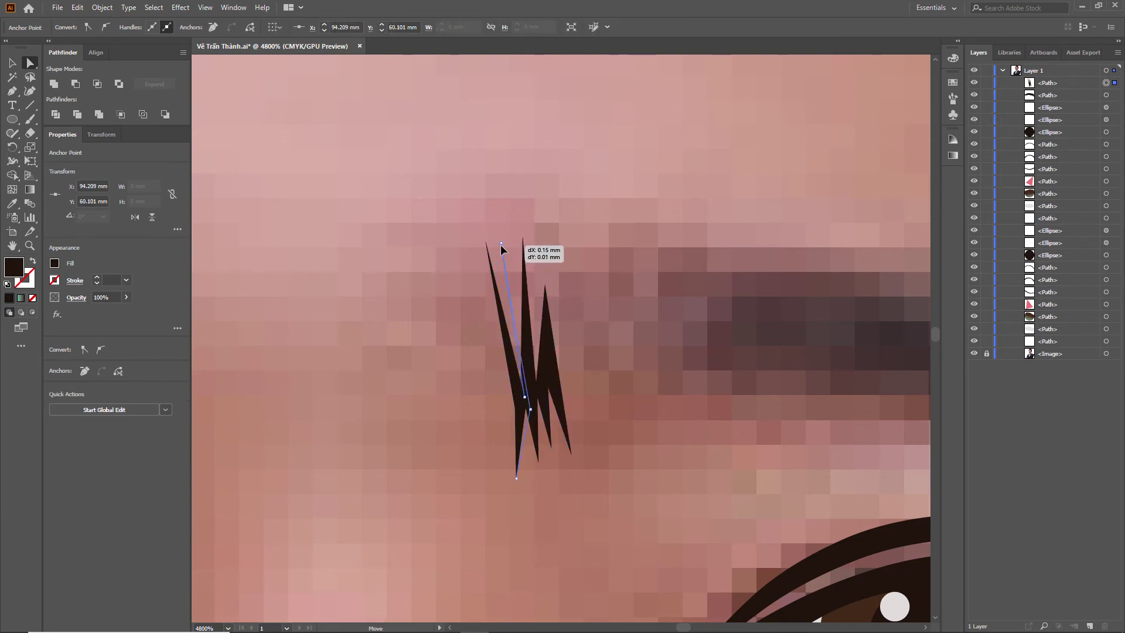
{"action": "left_click_drag", "start_coordinate": [526, 408], "coordinate": [503, 405]}
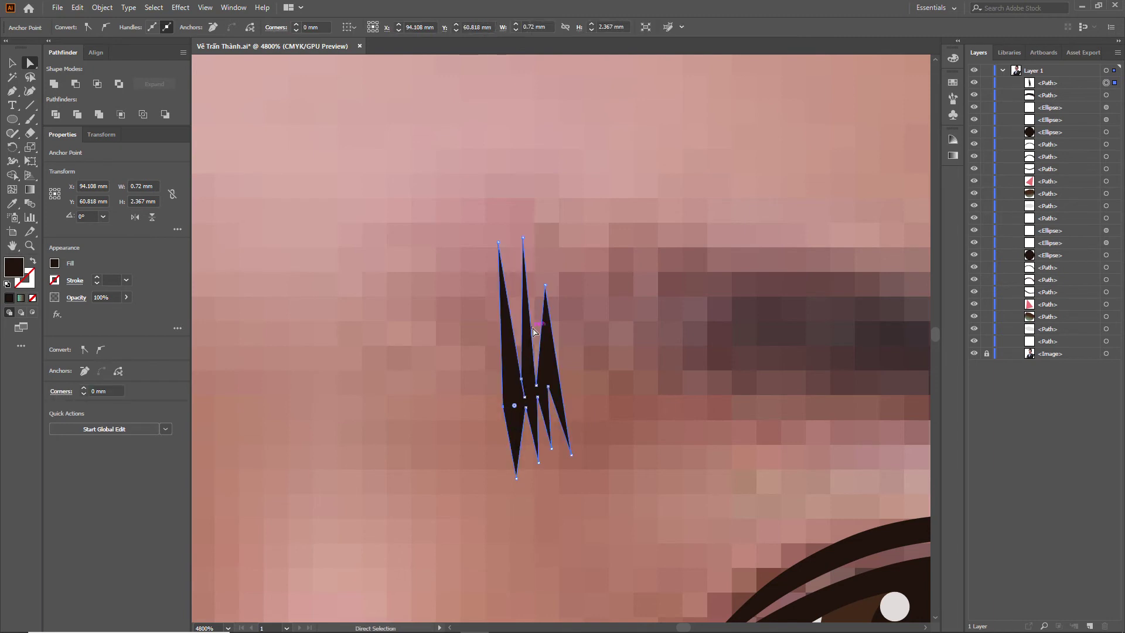
{"action": "left_click_drag", "start_coordinate": [522, 380], "coordinate": [531, 394]}
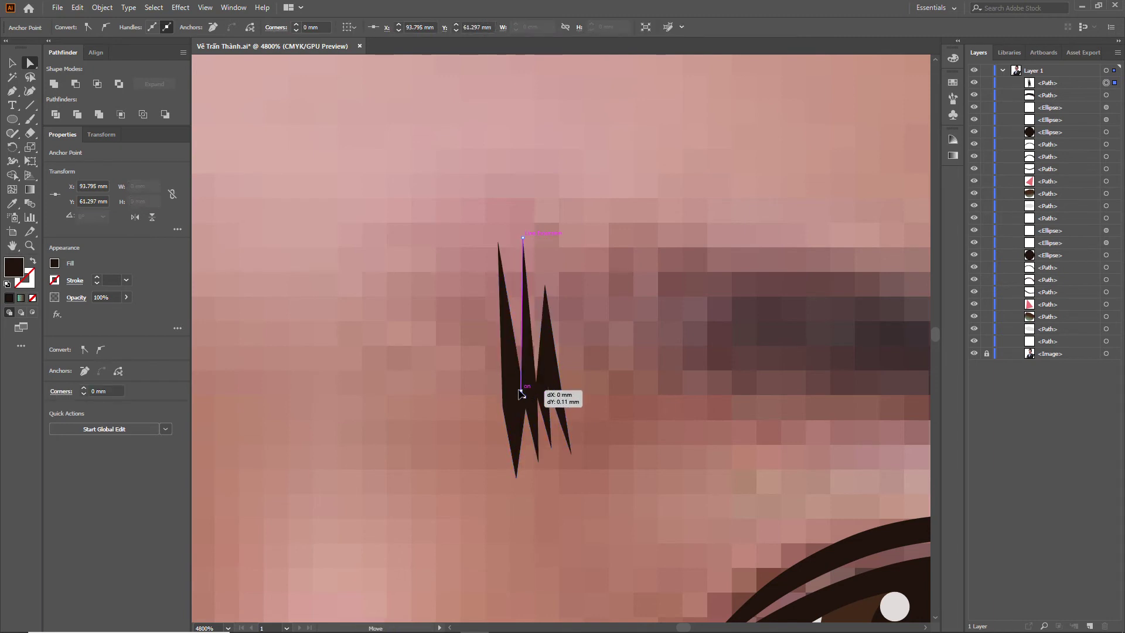
Step: Refine the right and middle spikes' tips and bottom points into slimmer, sharper points
{"action": "scroll", "coordinate": [530, 398], "scroll_direction": "up", "scroll_amount": 1}
{"action": "scroll", "coordinate": [495, 404], "scroll_direction": "up", "scroll_amount": 1}
{"action": "mouse_move", "coordinate": [493, 405]}
{"action": "left_mouse_down"}
{"action": "mouse_move", "coordinate": [453, 421]}
{"action": "mouse_move", "coordinate": [494, 393]}
{"action": "mouse_move", "coordinate": [474, 402]}
{"action": "left_mouse_up"}
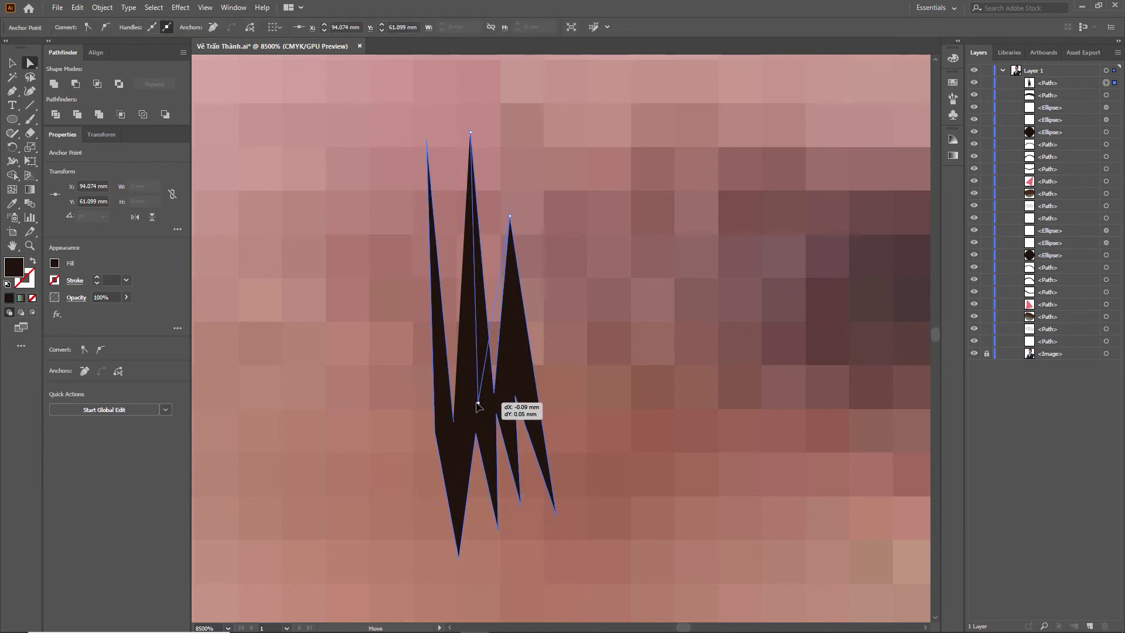
{"action": "left_click_drag", "start_coordinate": [556, 509], "coordinate": [511, 373]}
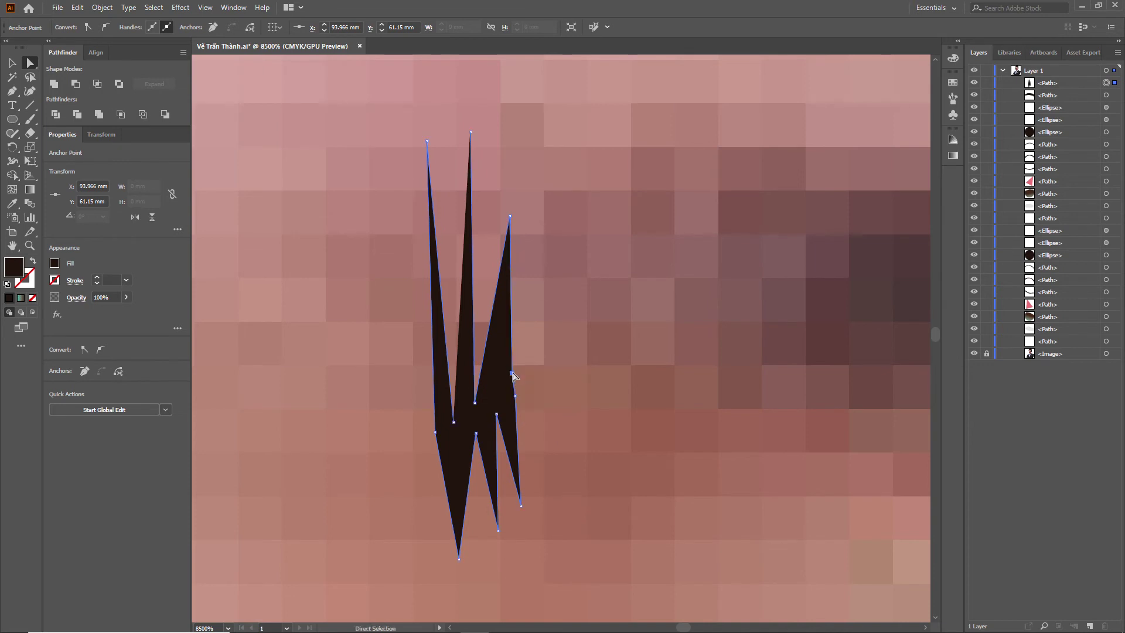
{"action": "key", "text": "ctrl+z"}
{"action": "key", "text": "ctrl+shift+z"}
{"action": "left_click_drag", "start_coordinate": [513, 396], "coordinate": [508, 397]}
{"action": "left_click_drag", "start_coordinate": [459, 555], "coordinate": [430, 560]}
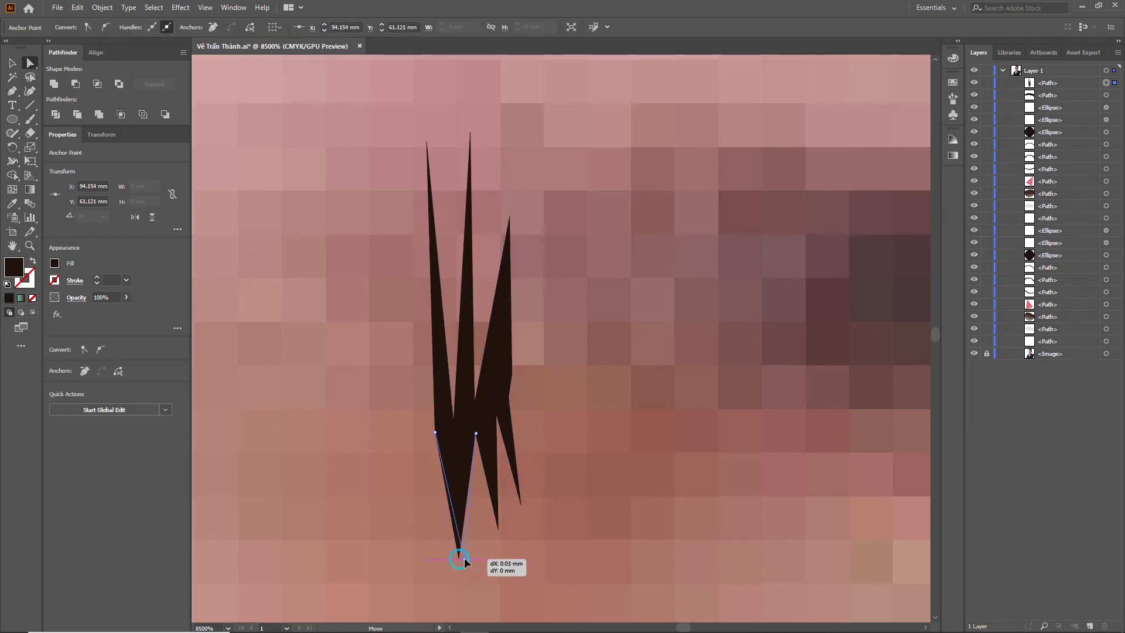
{"action": "left_click_drag", "start_coordinate": [497, 531], "coordinate": [508, 513]}
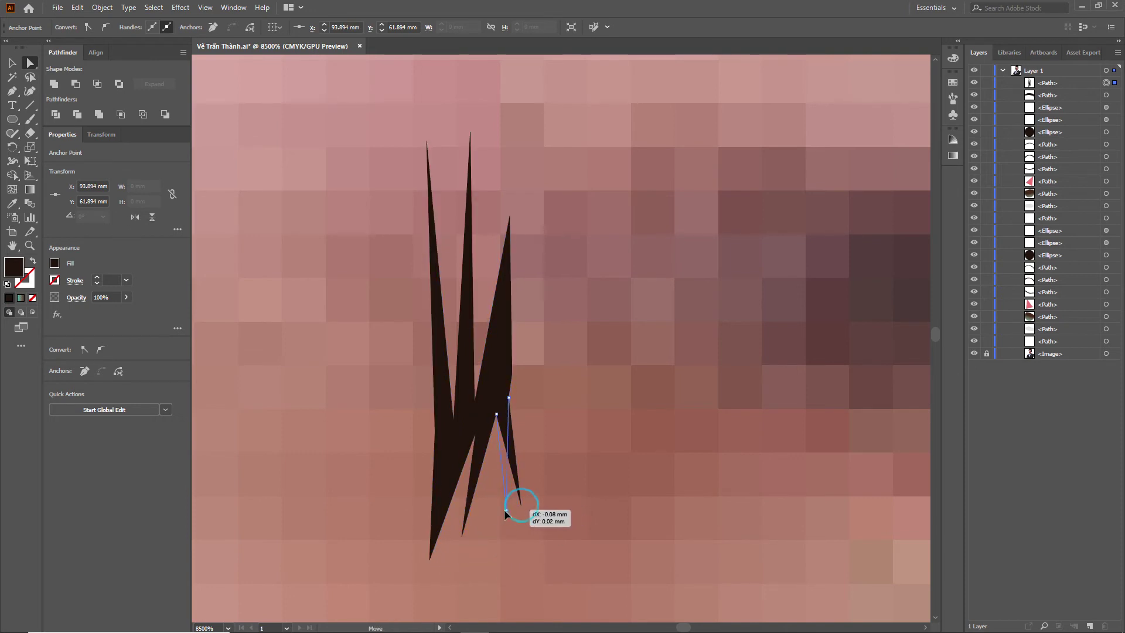
{"action": "left_click_drag", "start_coordinate": [508, 513], "coordinate": [487, 514]}
{"action": "left_click_drag", "start_coordinate": [510, 216], "coordinate": [519, 205]}
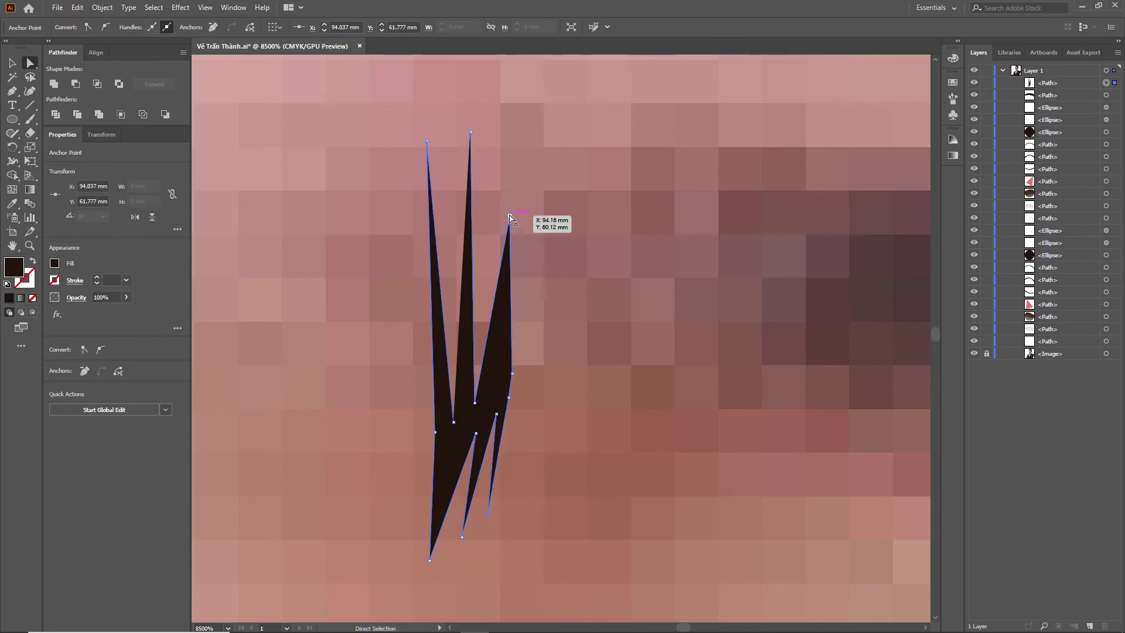
{"action": "mouse_move", "coordinate": [471, 132]}
{"action": "left_mouse_down"}
{"action": "mouse_move", "coordinate": [484, 131]}
{"action": "mouse_move", "coordinate": [430, 145]}
{"action": "left_mouse_up"}
{"action": "scroll", "coordinate": [468, 310], "scroll_direction": "down", "scroll_amount": 4}
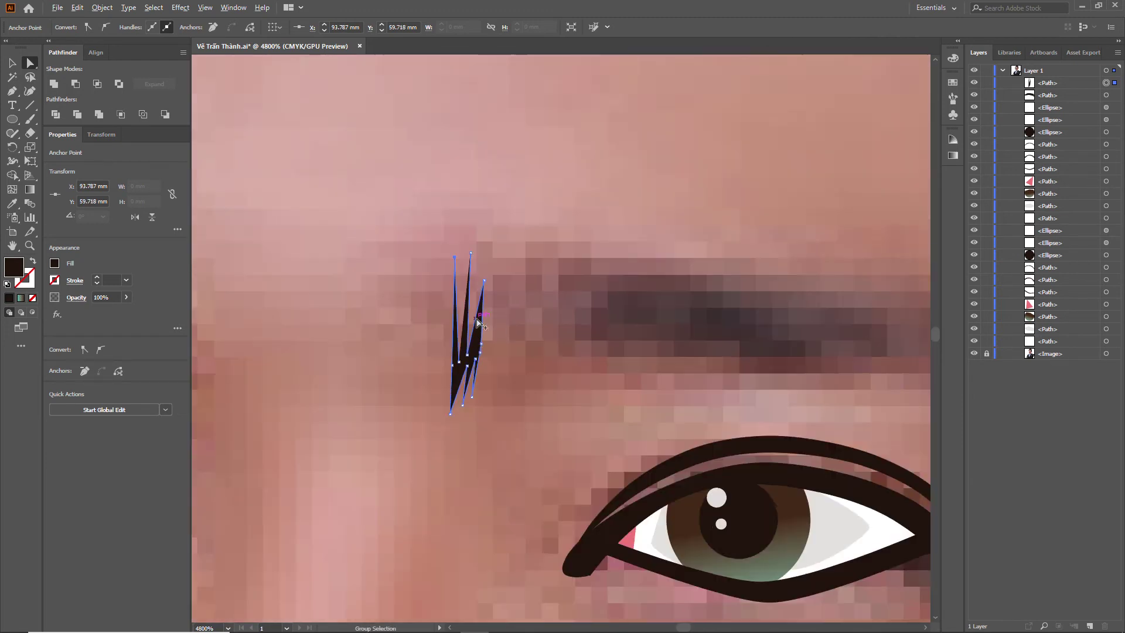
Step: Start the second eyebrow's Pen outline beside the tuft with its first two points
{"action": "key", "text": "p"}
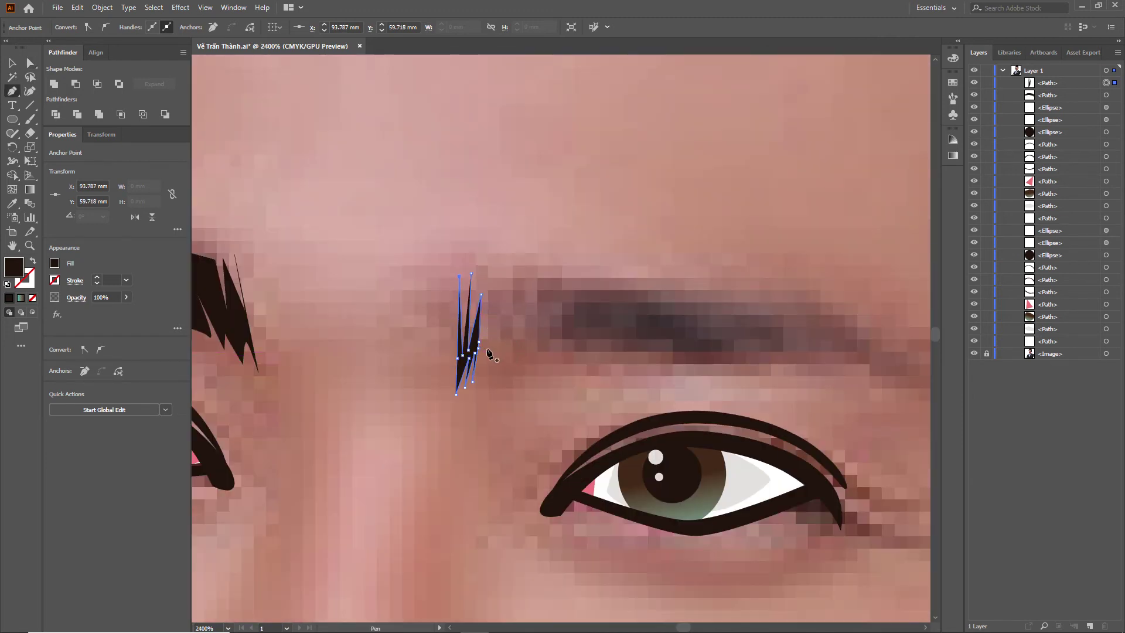
{"action": "scroll", "coordinate": [488, 352], "scroll_direction": "up", "scroll_amount": 2}
{"action": "left_click", "coordinate": [485, 390]}
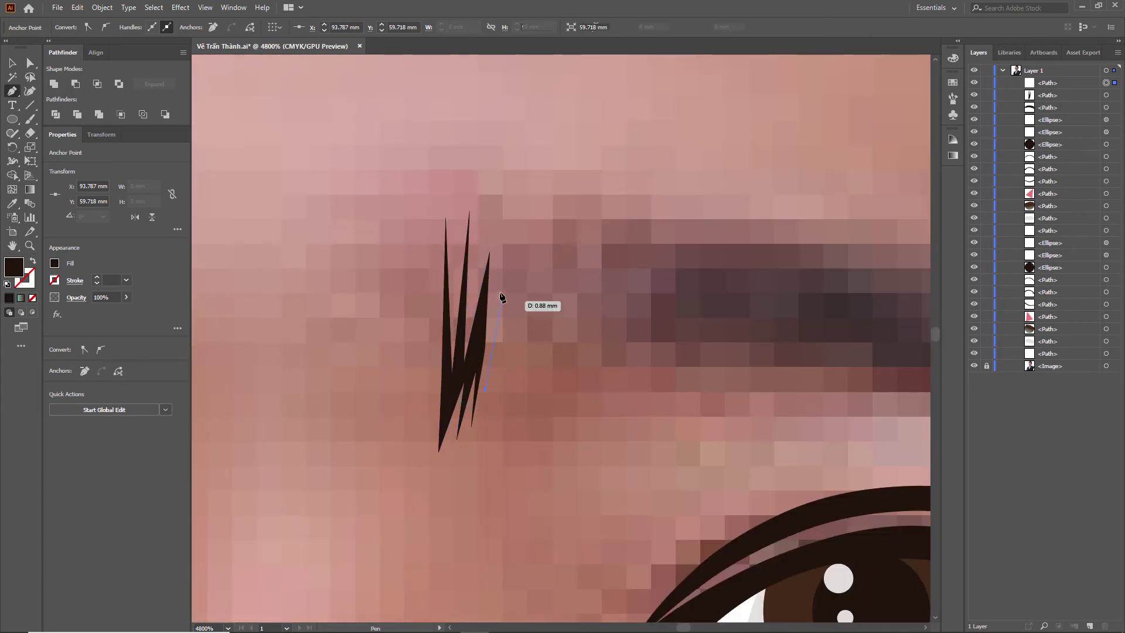
{"action": "left_click", "coordinate": [499, 271]}
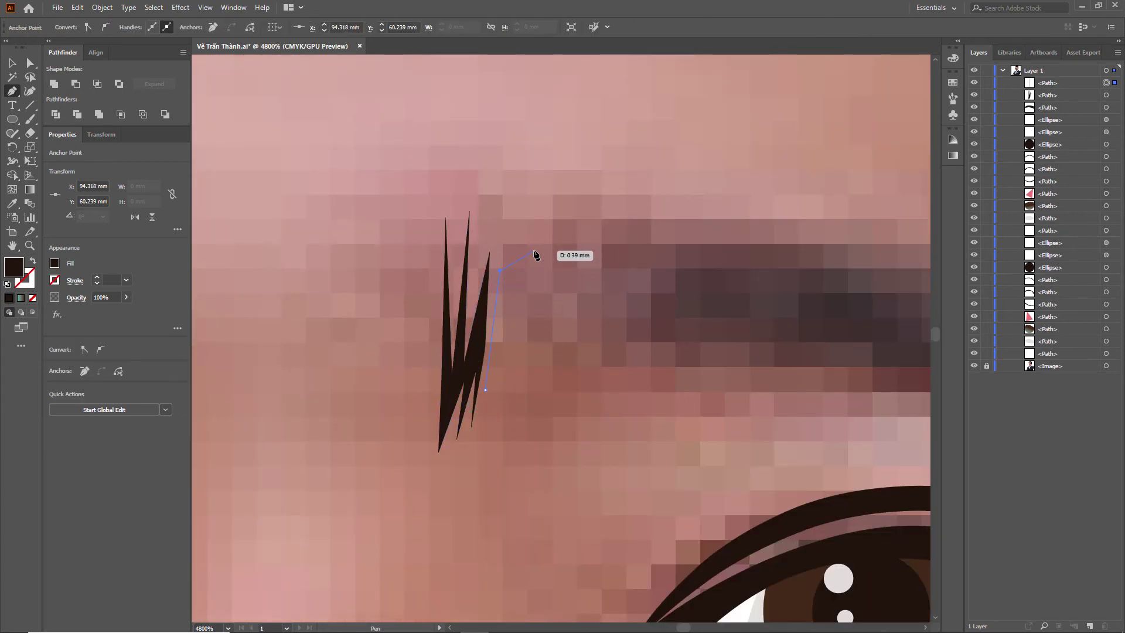
{"action": "scroll", "coordinate": [551, 252], "scroll_direction": "down", "scroll_amount": 1}
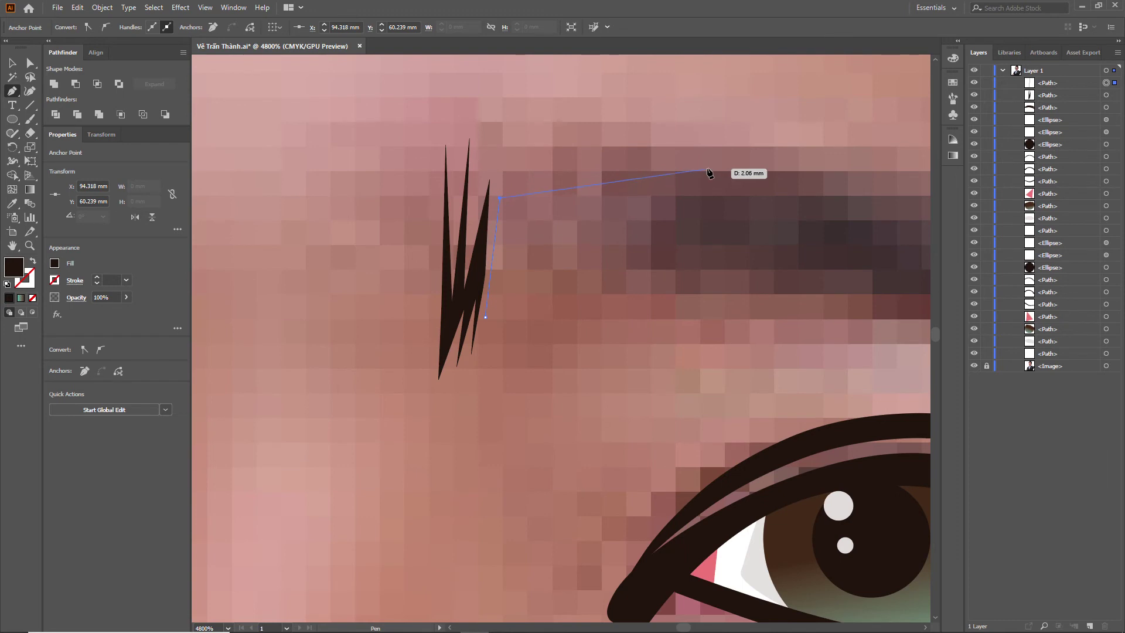
{"action": "scroll", "coordinate": [707, 171], "scroll_direction": "down", "scroll_amount": 1}
{"action": "scroll", "coordinate": [707, 171], "scroll_direction": "right", "scroll_amount": 2}
{"action": "scroll", "coordinate": [596, 261], "scroll_direction": "down", "scroll_amount": 2}
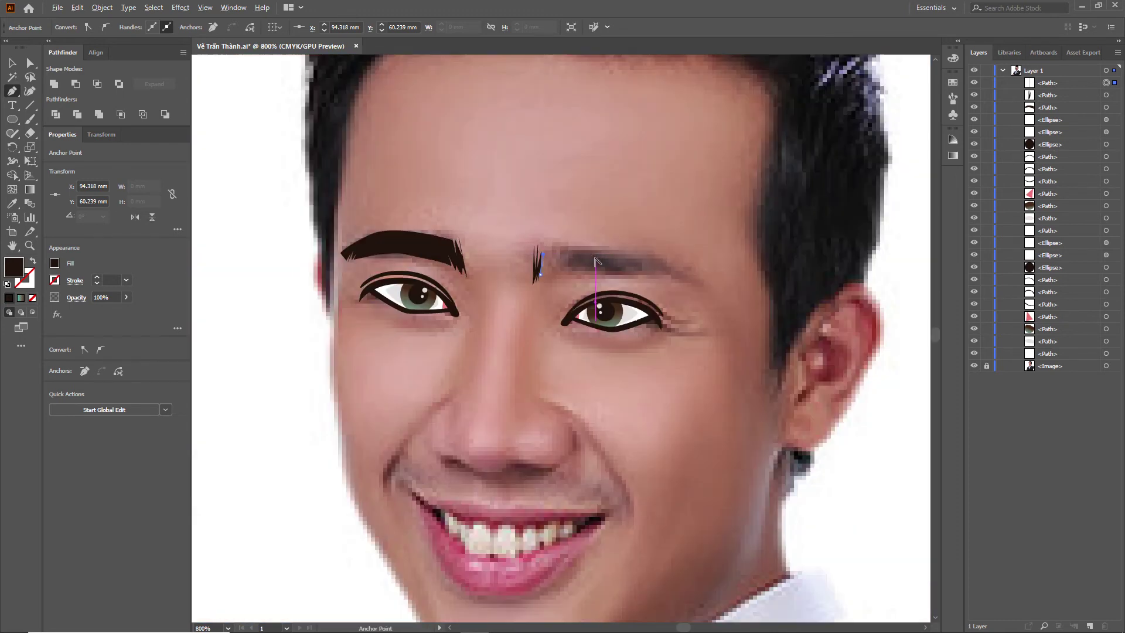
{"action": "scroll", "coordinate": [639, 258], "scroll_direction": "up", "scroll_amount": 1}
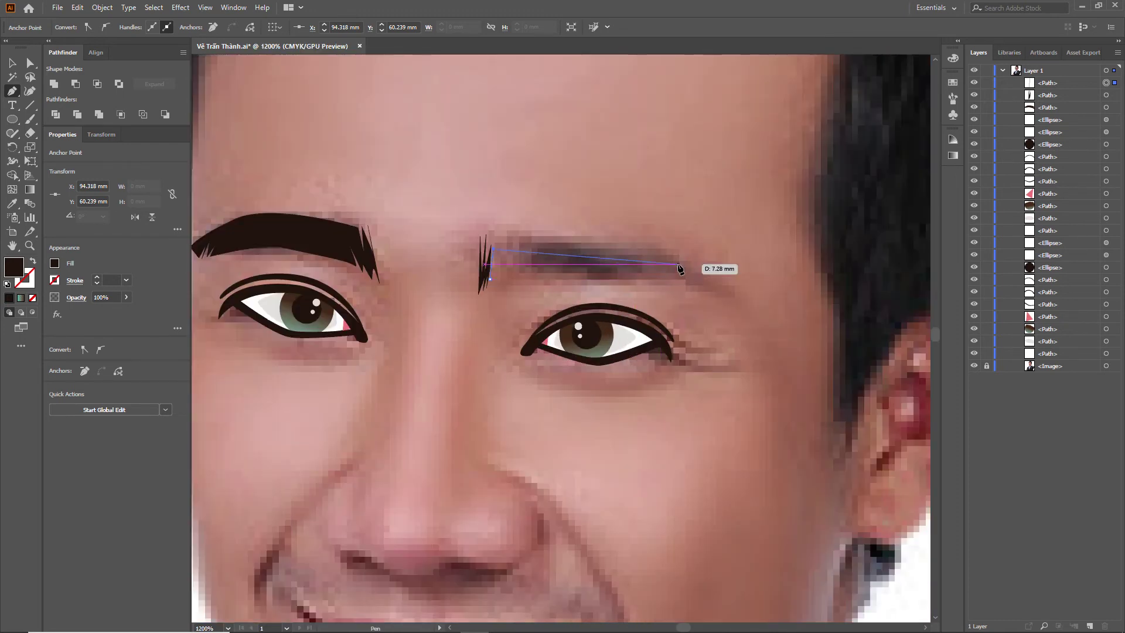
Step: Trace the brow's upper arch, pointed outer tip and zigzag, then curve the underside and close it
{"action": "left_click", "coordinate": [718, 268]}
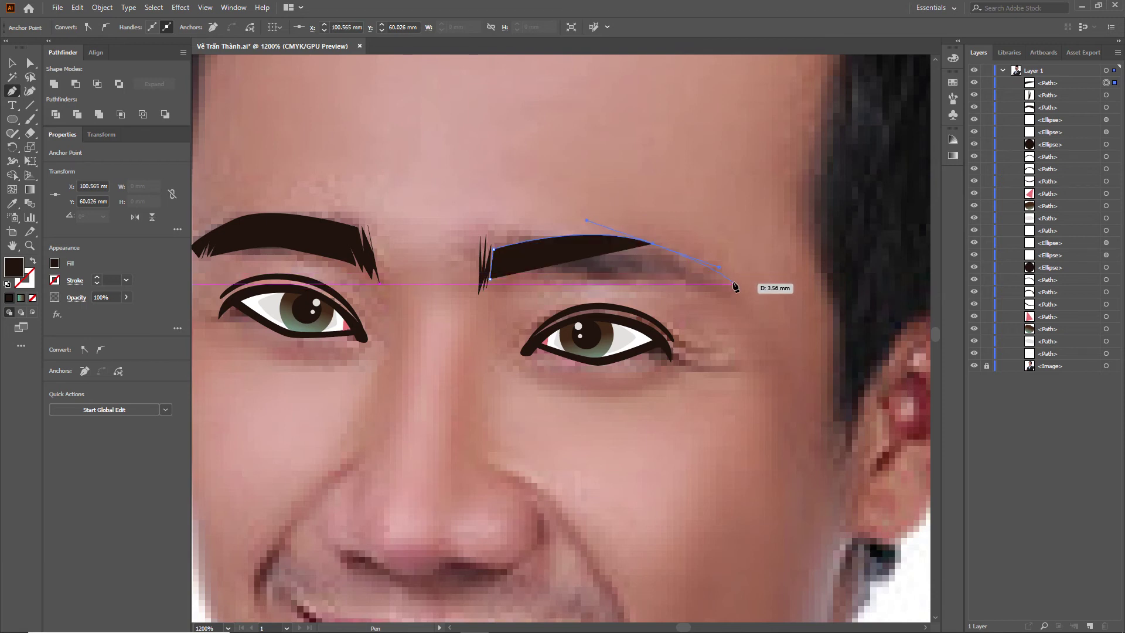
{"action": "left_click", "coordinate": [714, 276]}
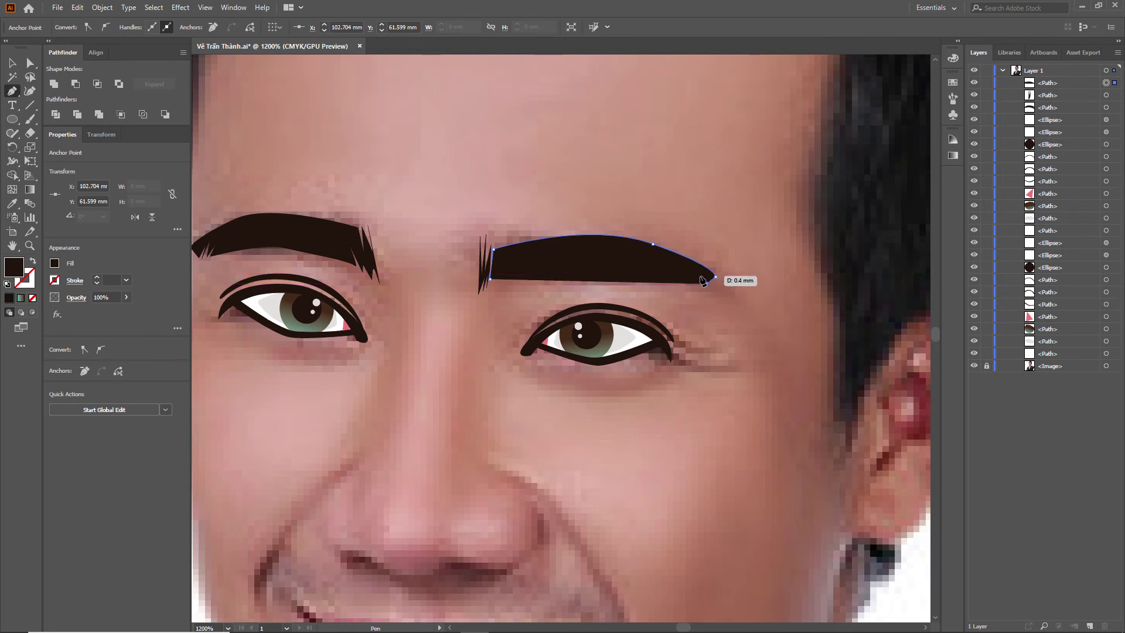
{"action": "left_click_drag", "start_coordinate": [705, 274], "coordinate": [703, 285]}
{"action": "left_click", "coordinate": [701, 274]}
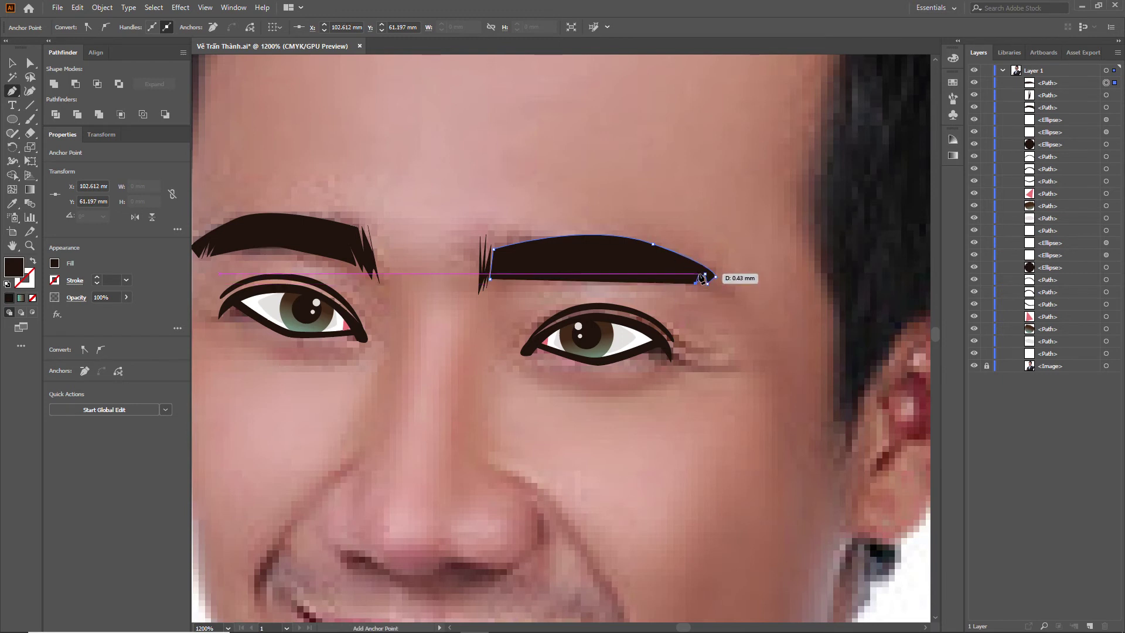
{"action": "left_click", "coordinate": [685, 283]}
{"action": "left_click_drag", "start_coordinate": [572, 273], "coordinate": [497, 291]}
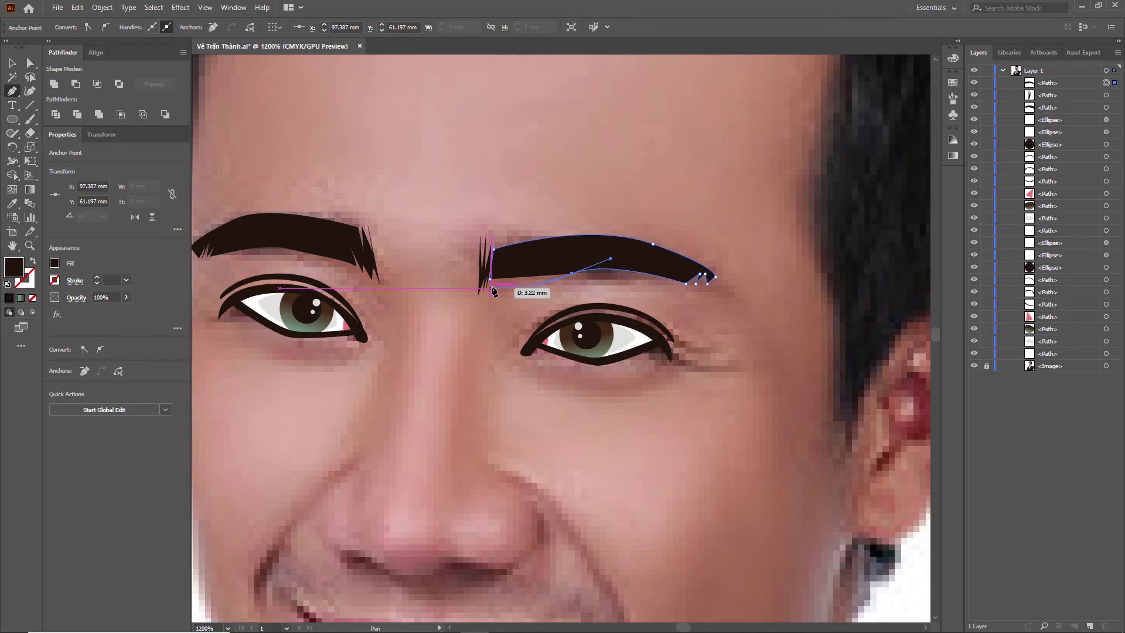
{"action": "left_click_drag", "start_coordinate": [491, 287], "coordinate": [531, 289]}
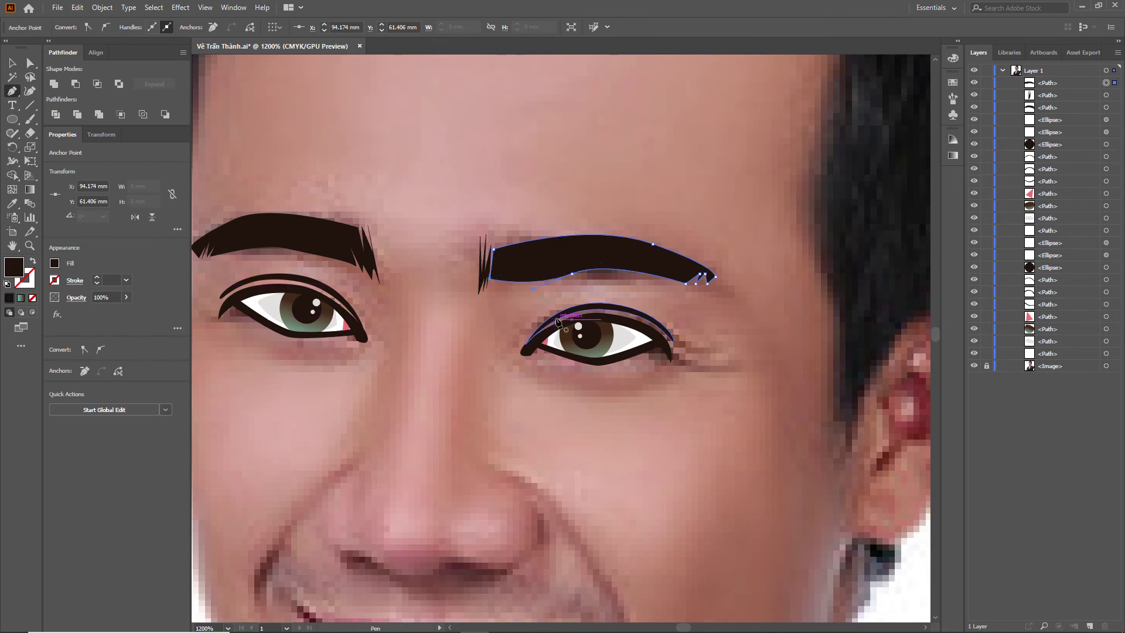
{"action": "key", "text": "ctrl+equal"}
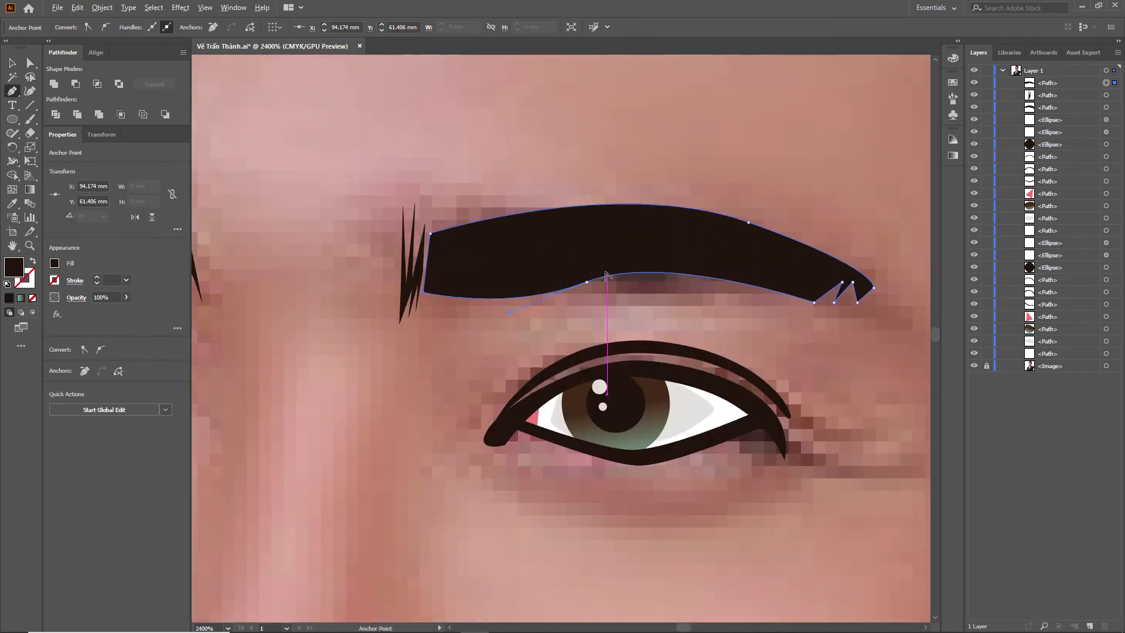
Step: Flatten the curve of the brow's lower edge and lower its inner bottom corner
{"action": "key", "text": "ctrl+equal"}
{"action": "key", "text": "ctrl+equal"}
{"action": "left_click", "coordinate": [567, 283]}
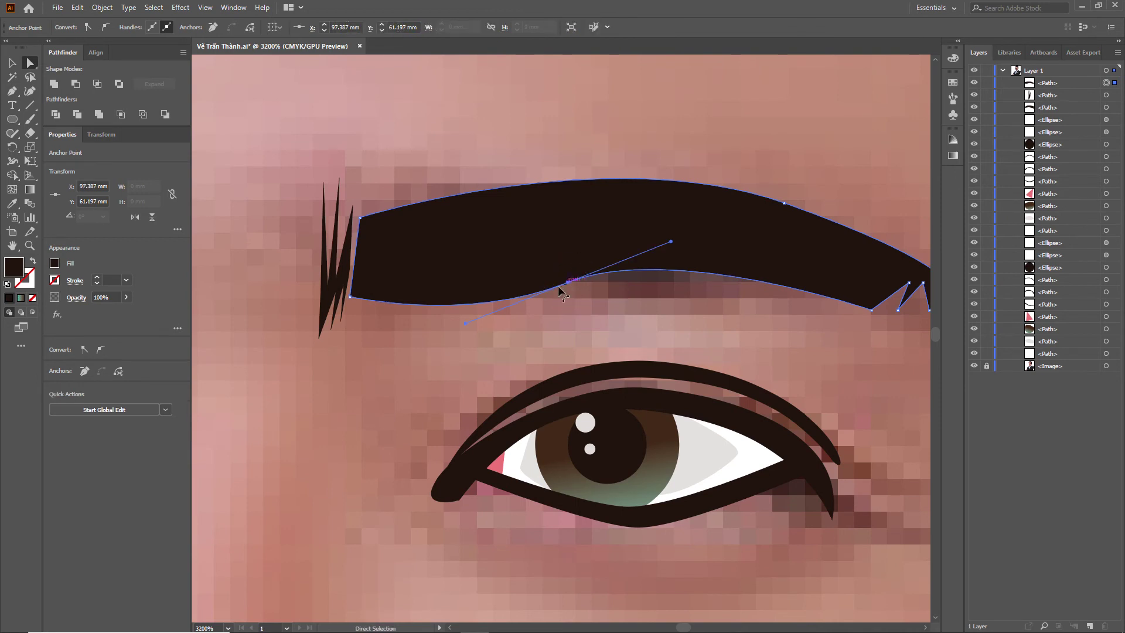
{"action": "left_click_drag", "start_coordinate": [466, 324], "coordinate": [464, 297]}
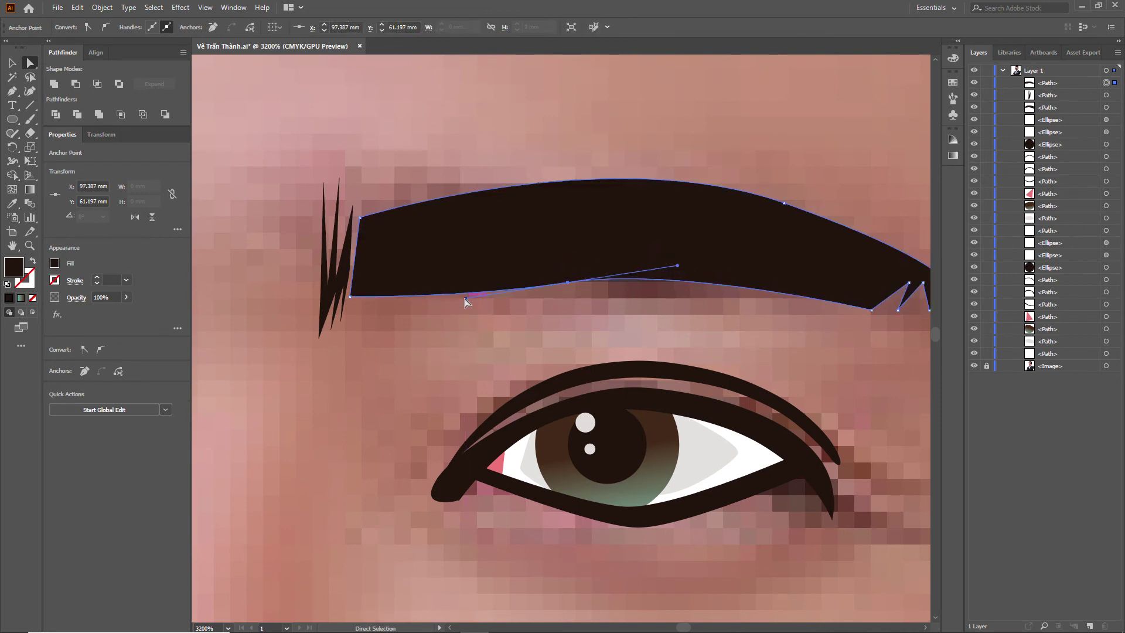
{"action": "left_click_drag", "start_coordinate": [350, 295], "coordinate": [353, 314]}
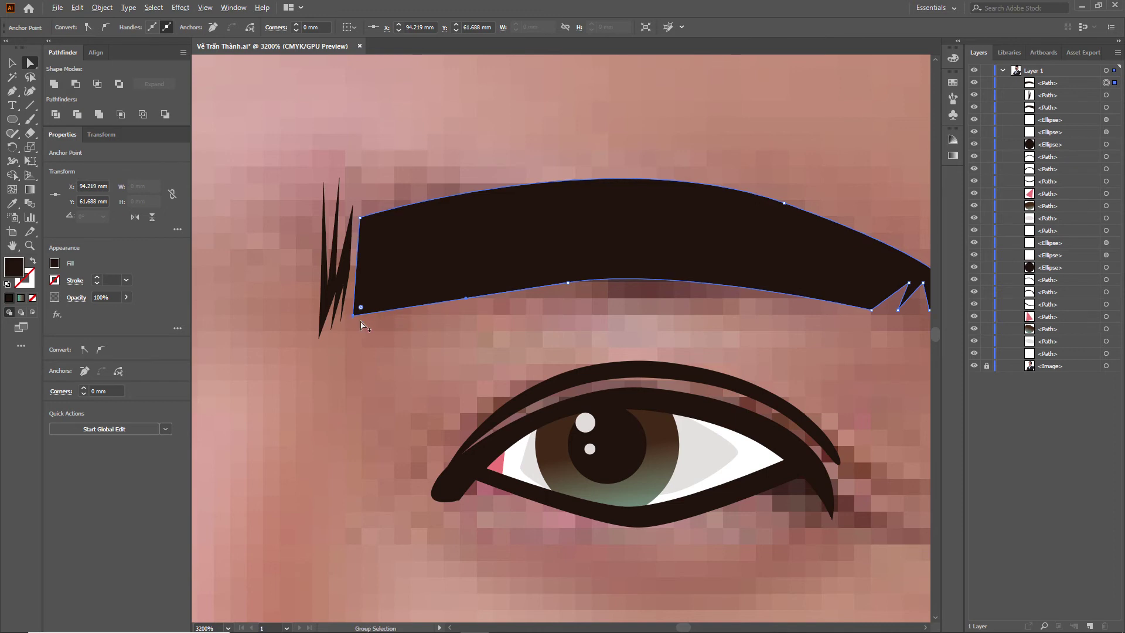
{"action": "scroll", "coordinate": [363, 325], "scroll_direction": "up", "scroll_amount": 1}
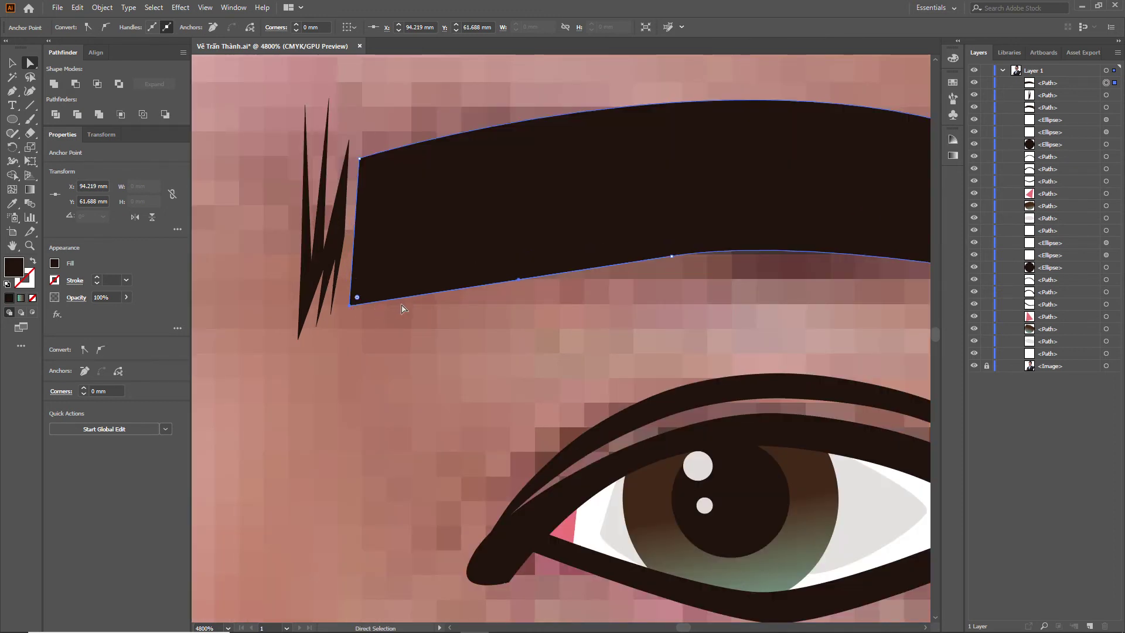
Step: Try adding and pulling points on the brow's lower edge, undoing the resulting spikes and bumps
{"action": "key", "text": "p"}
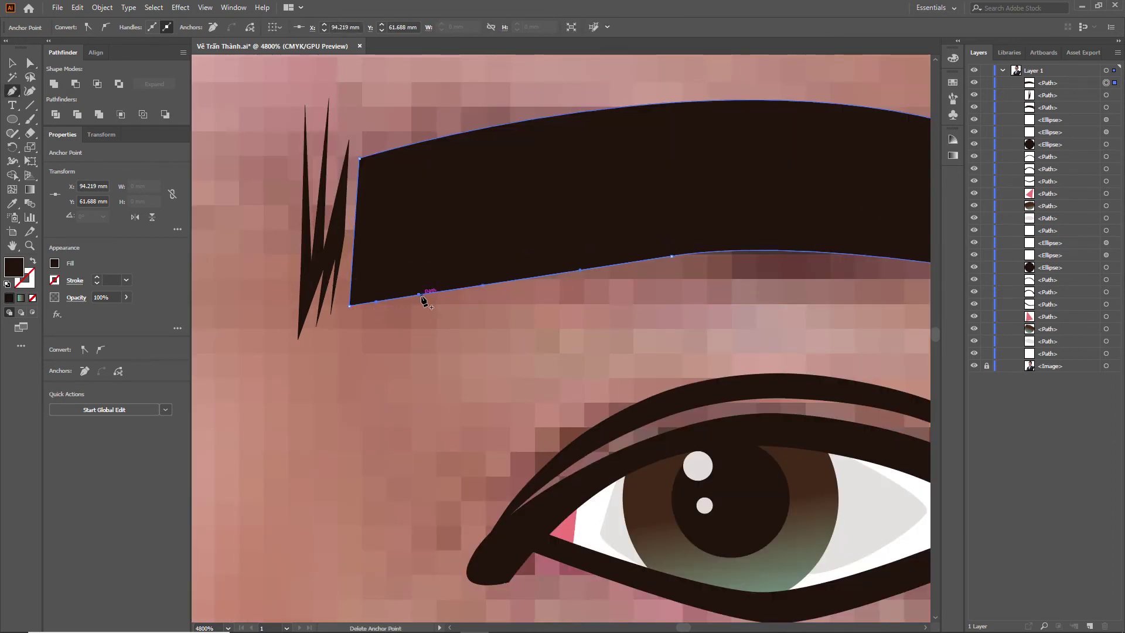
{"action": "left_click", "coordinate": [396, 299]}
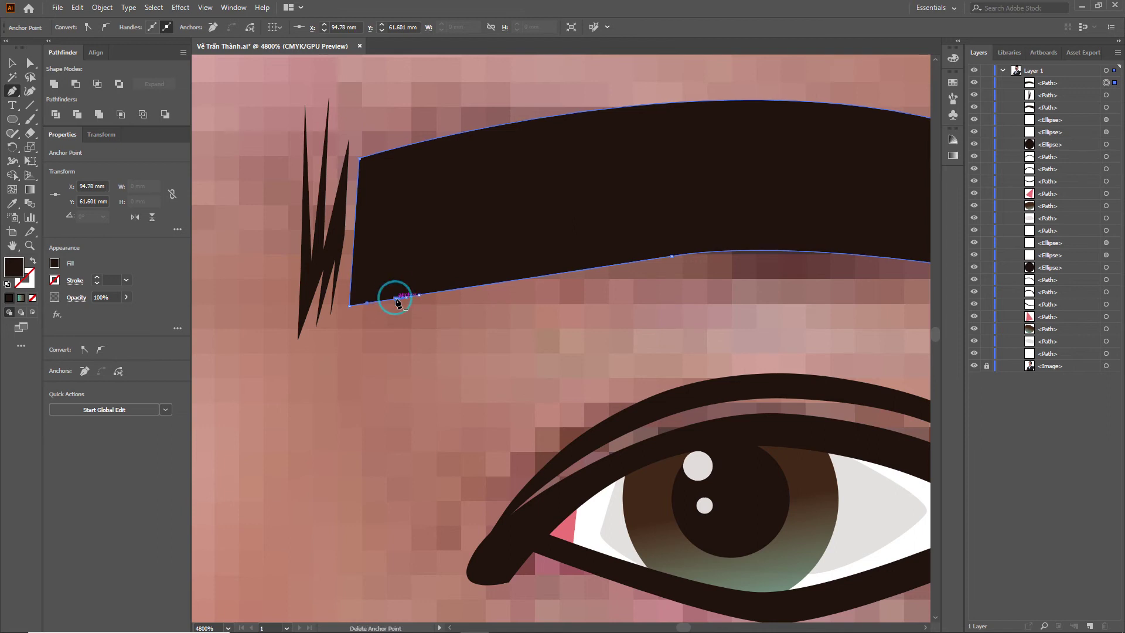
{"action": "left_click", "coordinate": [402, 309], "text": "ctrl"}
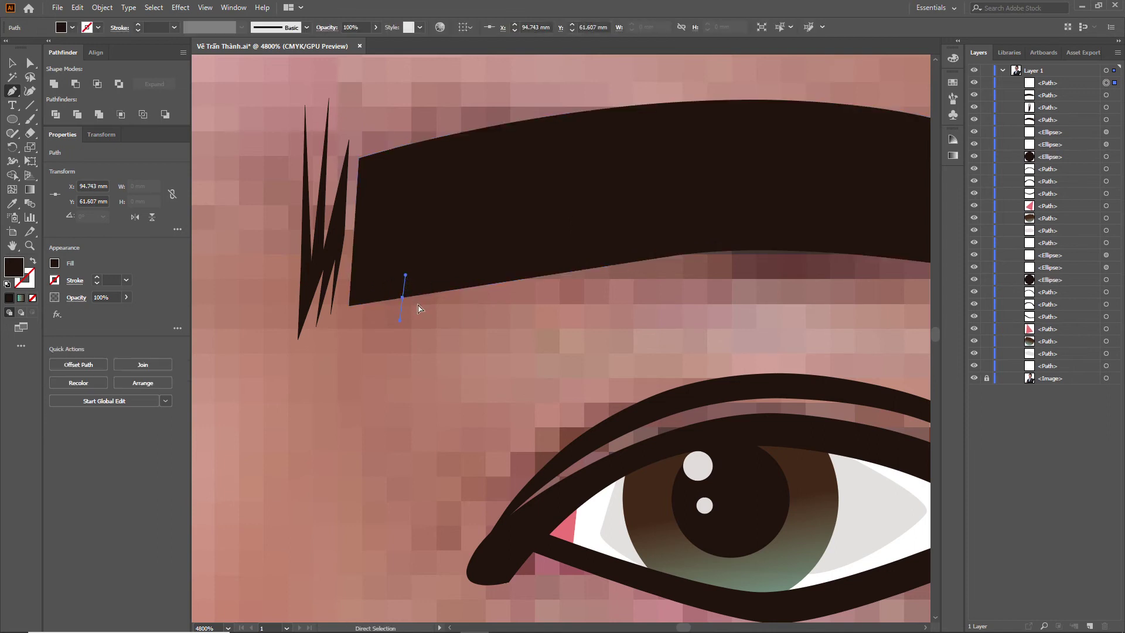
{"action": "key", "text": "ctrl+z"}
{"action": "scroll", "coordinate": [419, 307], "scroll_direction": "up", "scroll_amount": 1}
{"action": "key", "text": "ctrl+z"}
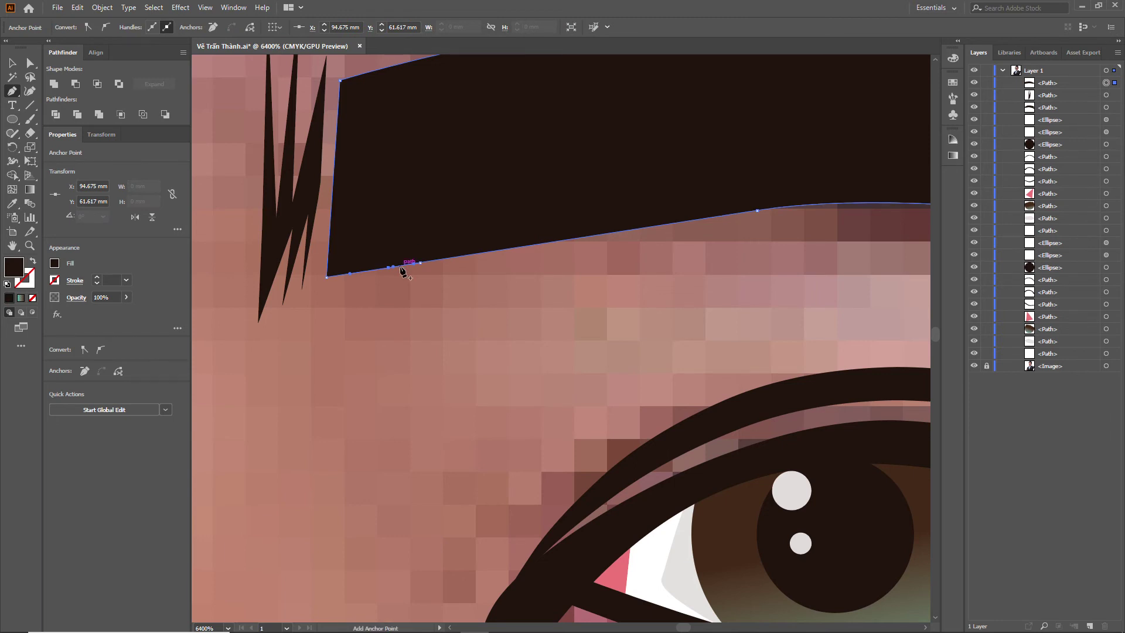
{"action": "left_click", "coordinate": [373, 268]}
{"action": "key", "text": "a"}
{"action": "left_click_drag", "start_coordinate": [380, 272], "coordinate": [398, 215]}
{"action": "key", "text": "ctrl"}
{"action": "key", "text": "ctrl+z"}
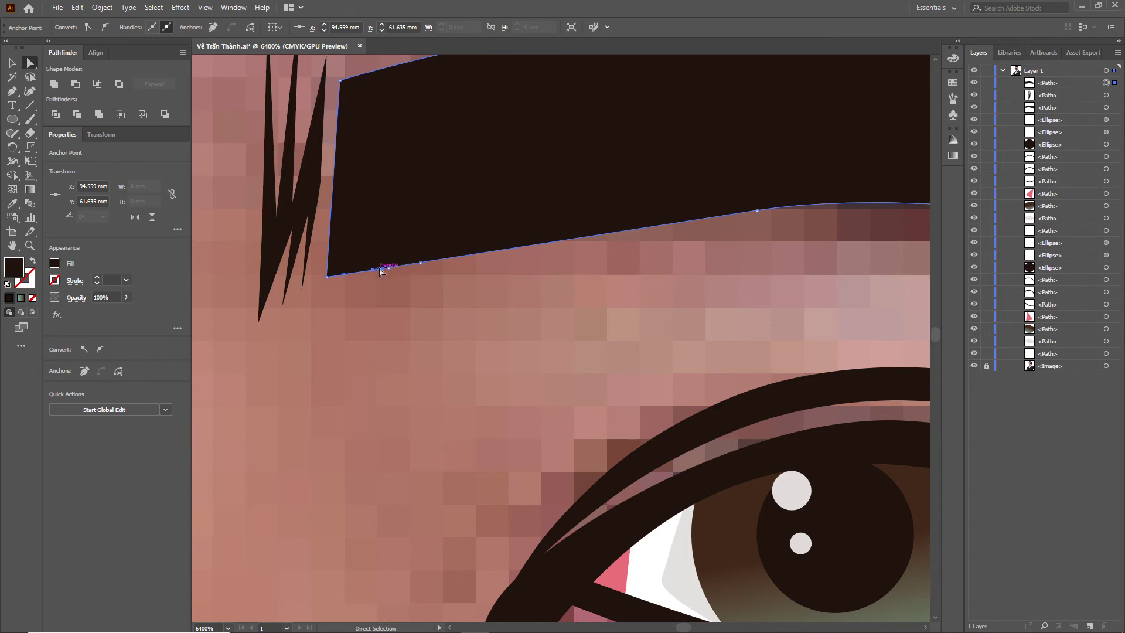
{"action": "scroll", "coordinate": [380, 272], "scroll_direction": "up", "scroll_amount": 2}
{"action": "left_click_drag", "start_coordinate": [406, 260], "coordinate": [434, 140]}
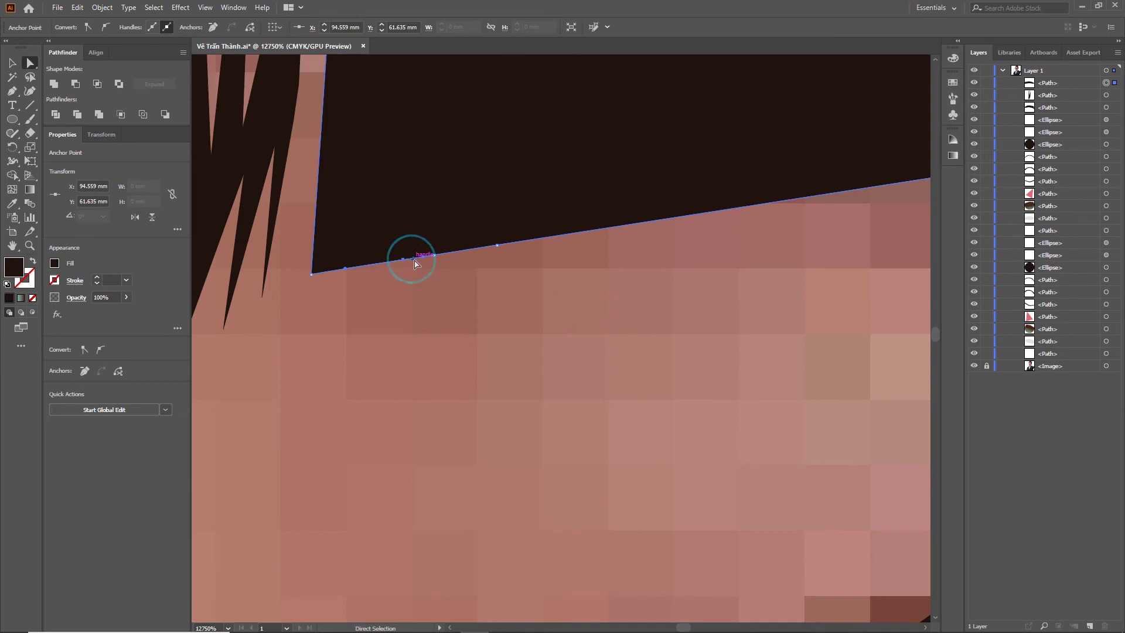
{"action": "key", "text": "ctrl+z"}
{"action": "scroll", "coordinate": [435, 240], "scroll_direction": "down", "scroll_amount": 3}
{"action": "left_click_drag", "start_coordinate": [435, 244], "coordinate": [384, 338]}
Step: Flatten the remaining curved point on the eyebrow's lower edge
{"action": "key", "text": "v"}
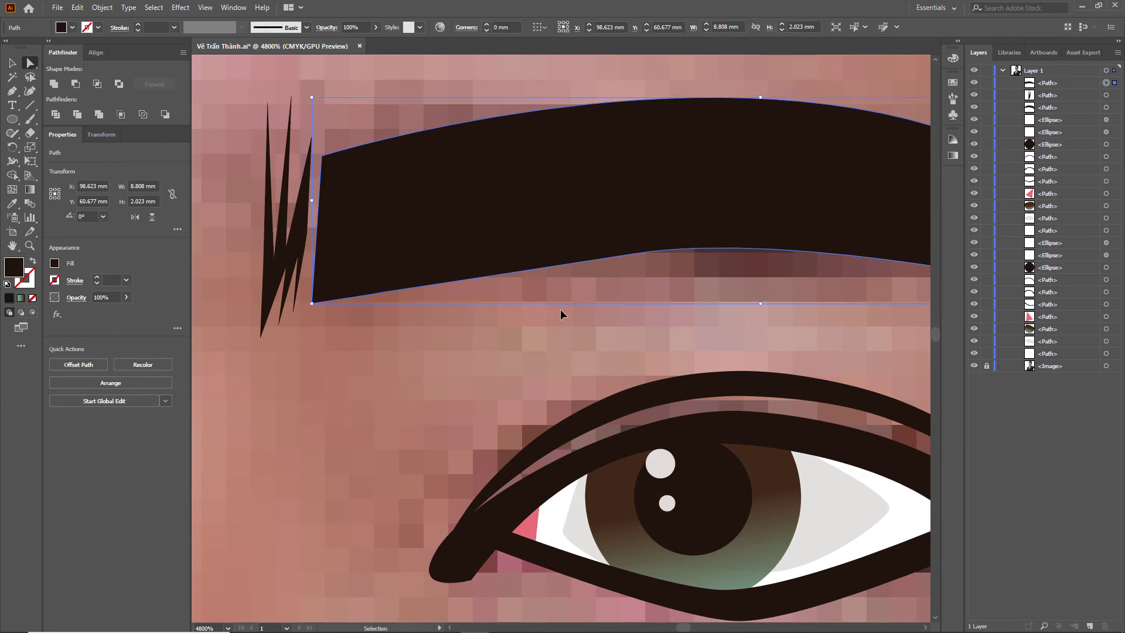
{"action": "key", "text": "ctrl+minus"}
{"action": "key", "text": "ctrl+minus"}
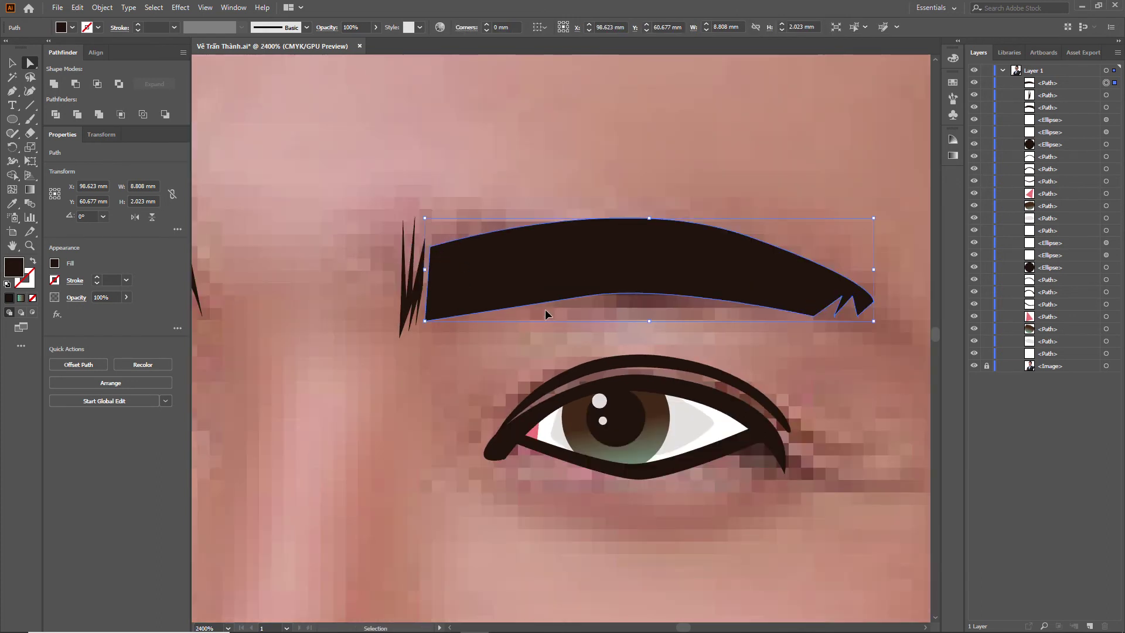
{"action": "left_click", "coordinate": [545, 308]}
{"action": "left_click_drag", "start_coordinate": [545, 315], "coordinate": [540, 315]}
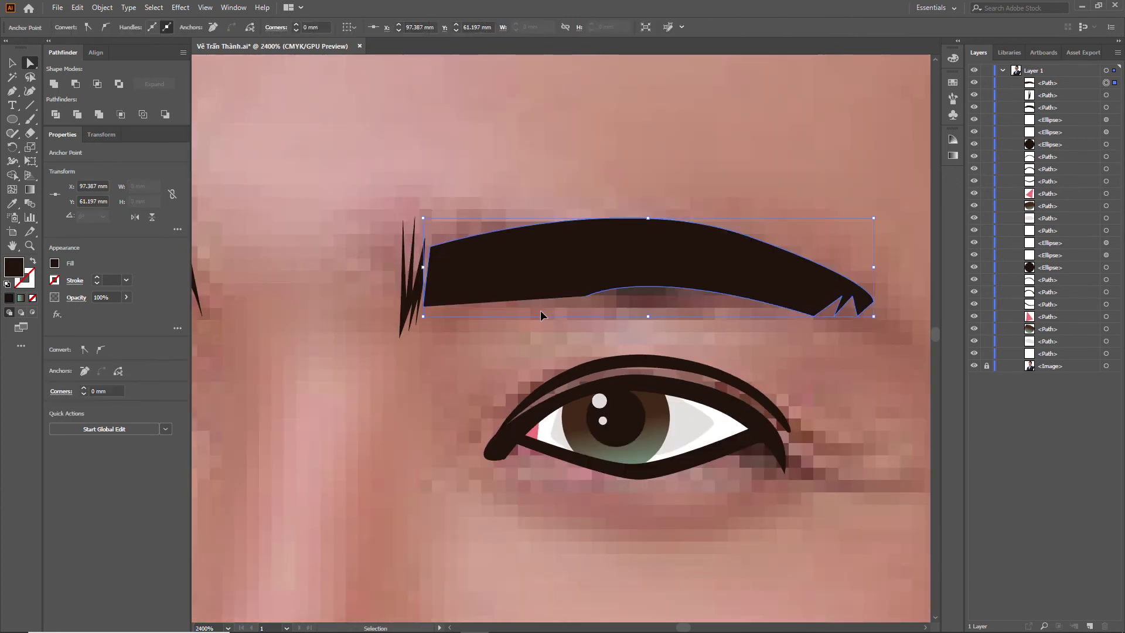
Step: Redraw the brow's underside with a curved point and inner-end hair-spike corners, closing the outline
{"action": "key", "text": "ctrl"}
{"action": "key", "text": "p"}
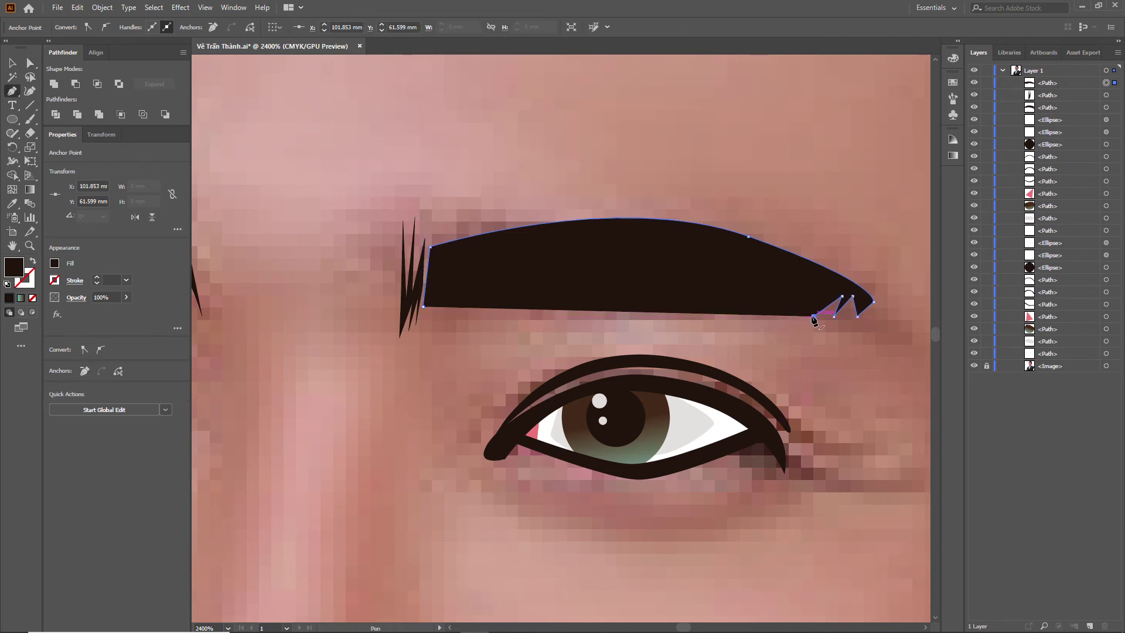
{"action": "left_click", "coordinate": [627, 286], "text": "ctrl"}
{"action": "left_click_drag", "start_coordinate": [627, 286], "coordinate": [596, 292]}
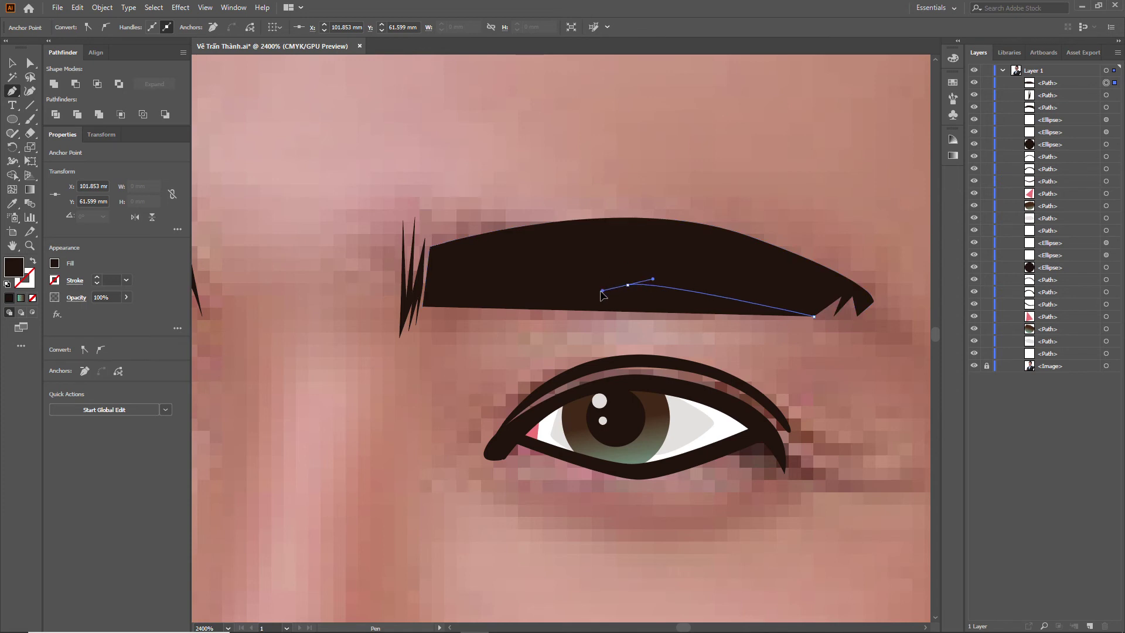
{"action": "left_click", "coordinate": [451, 317]}
{"action": "left_click", "coordinate": [453, 287]}
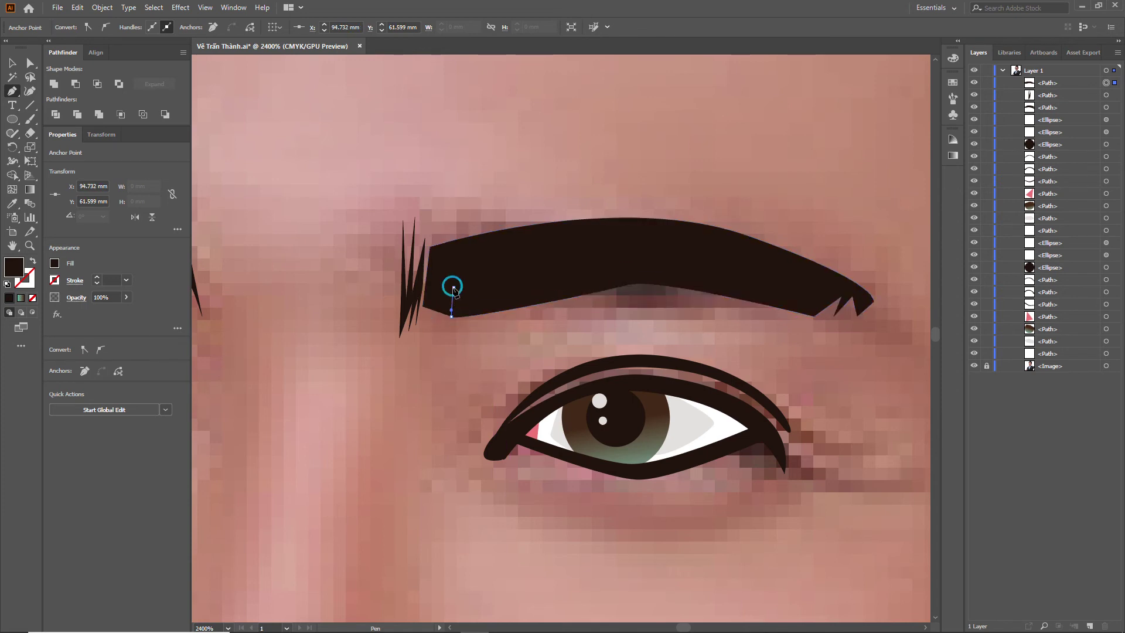
{"action": "left_click", "coordinate": [442, 322]}
{"action": "left_click", "coordinate": [442, 297]}
{"action": "left_click", "coordinate": [425, 323]}
{"action": "left_click", "coordinate": [423, 308]}
{"action": "key", "text": "v"}
{"action": "left_click", "coordinate": [437, 381]}
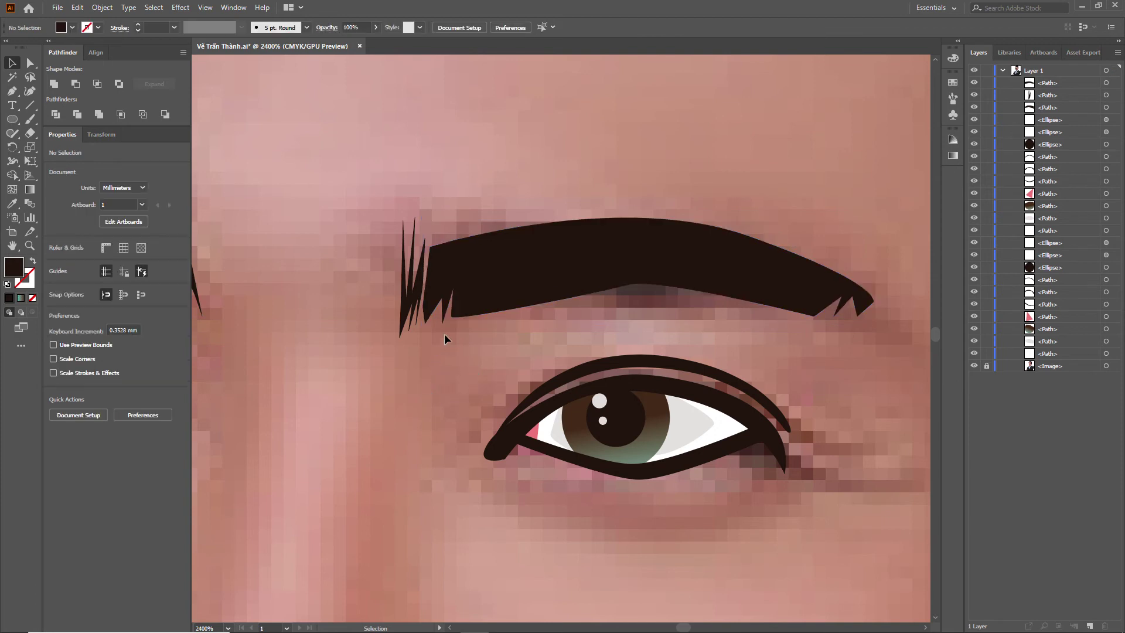
Step: Adjust and shorten the small hair spike at the eyebrow's inner end
{"action": "scroll", "coordinate": [445, 345], "scroll_direction": "down", "scroll_amount": 4}
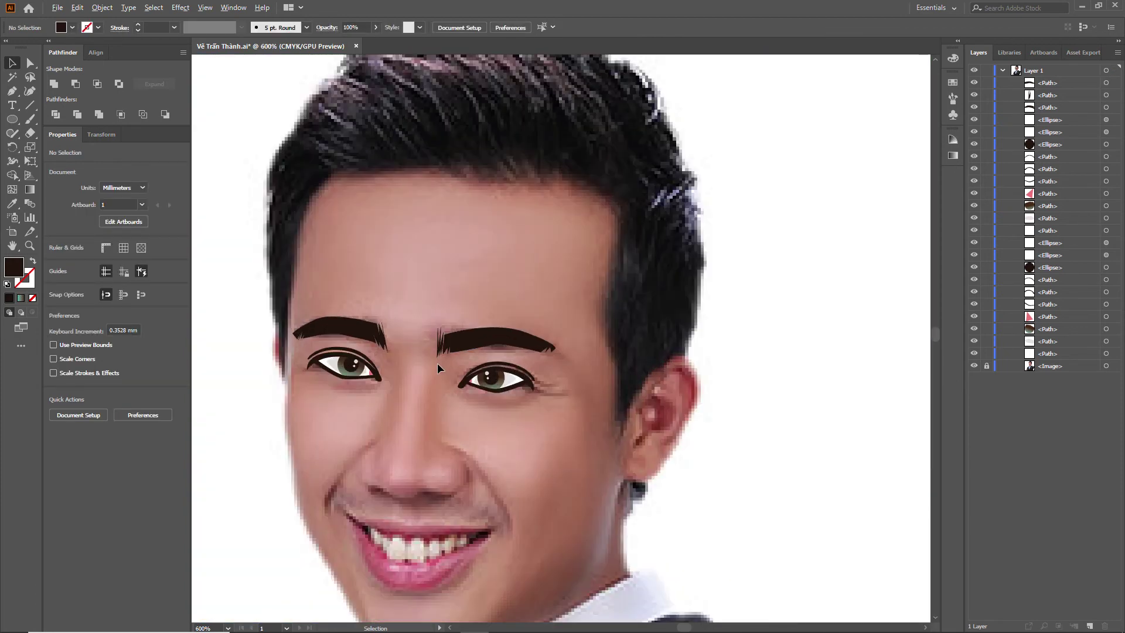
{"action": "scroll", "coordinate": [437, 364], "scroll_direction": "up", "scroll_amount": 2}
{"action": "scroll", "coordinate": [427, 328], "scroll_direction": "up", "scroll_amount": 2}
{"action": "scroll", "coordinate": [415, 318], "scroll_direction": "up", "scroll_amount": 2}
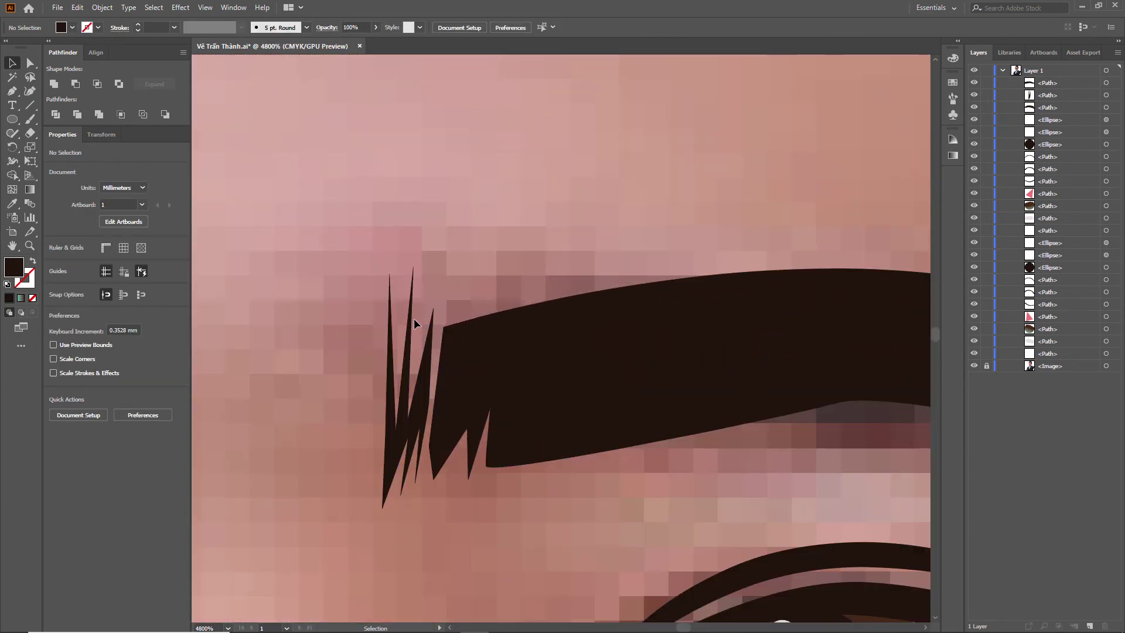
{"action": "left_click", "coordinate": [406, 308]}
{"action": "key", "text": "a"}
{"action": "left_click_drag", "start_coordinate": [413, 269], "coordinate": [418, 286]}
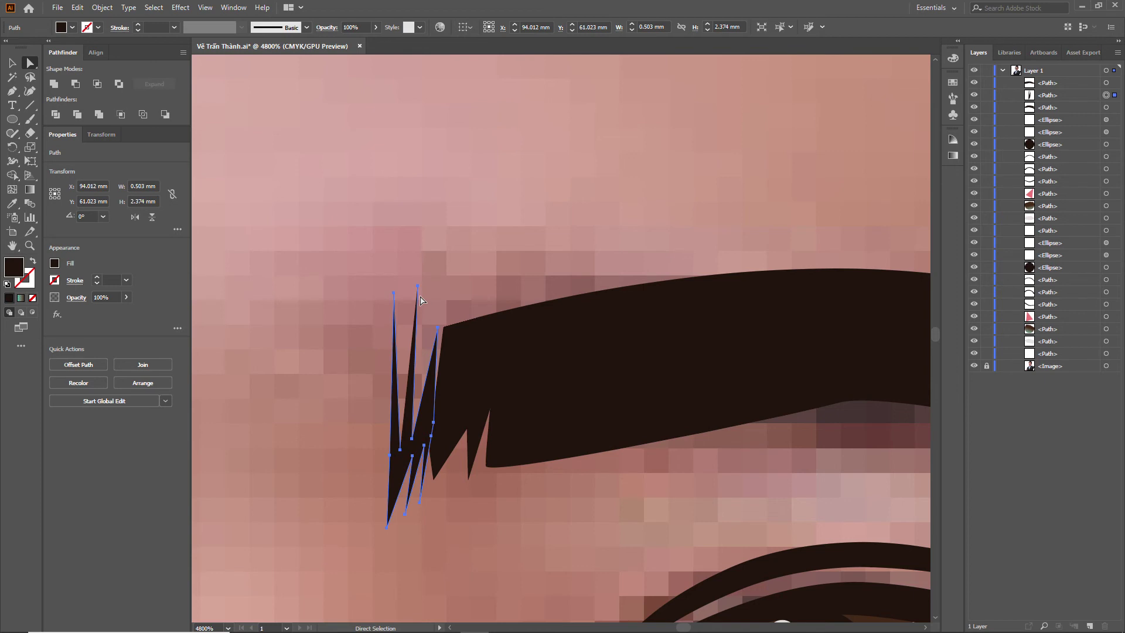
{"action": "mouse_move", "coordinate": [418, 288]}
{"action": "left_mouse_down"}
{"action": "mouse_move", "coordinate": [422, 314]}
{"action": "mouse_move", "coordinate": [404, 321]}
{"action": "left_mouse_up"}
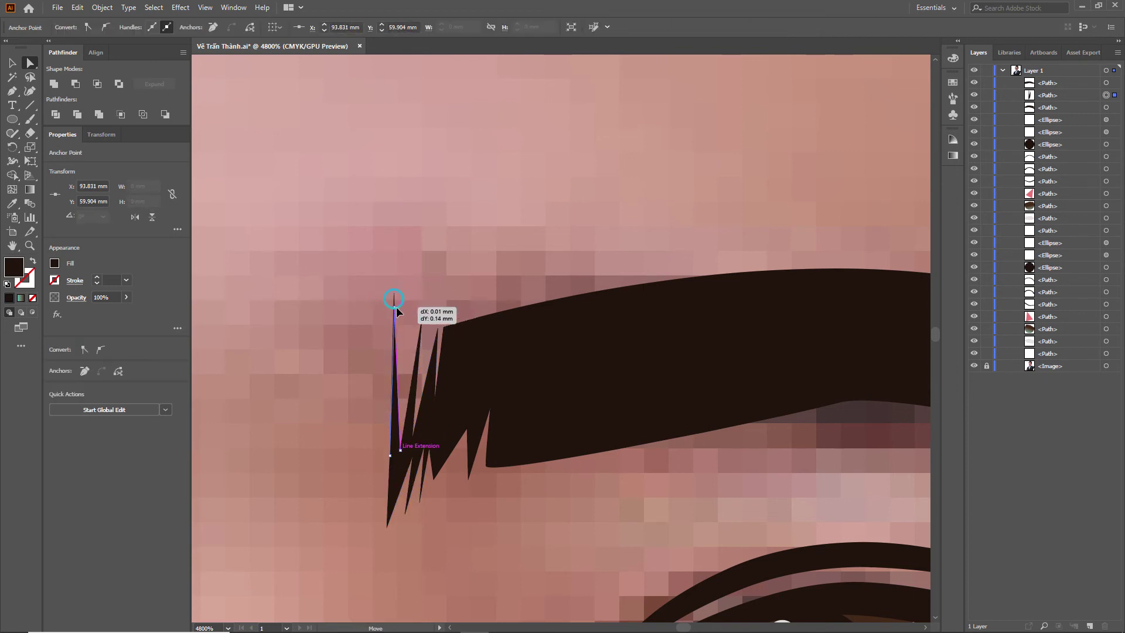
{"action": "key", "text": "ctrl+minus"}
{"action": "key", "text": "ctrl+minus"}
{"action": "key", "text": "ctrl+minus"}
{"action": "key", "text": "ctrl+minus"}
{"action": "key", "text": "ctrl+minus"}
{"action": "key", "text": "ctrl+minus"}
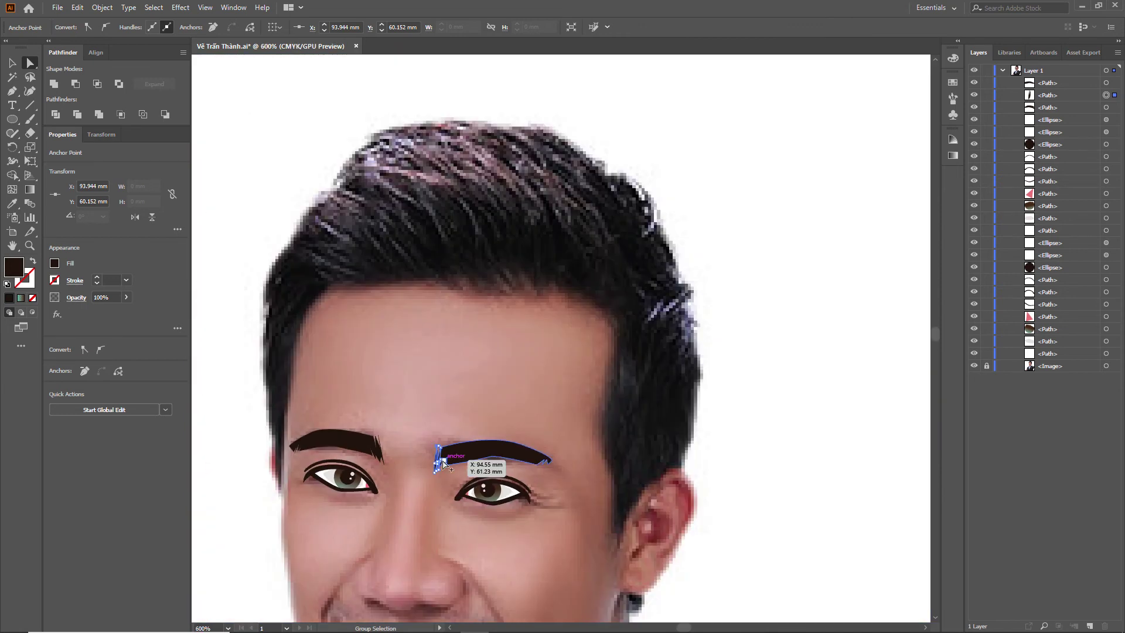
{"action": "left_click", "coordinate": [732, 388]}
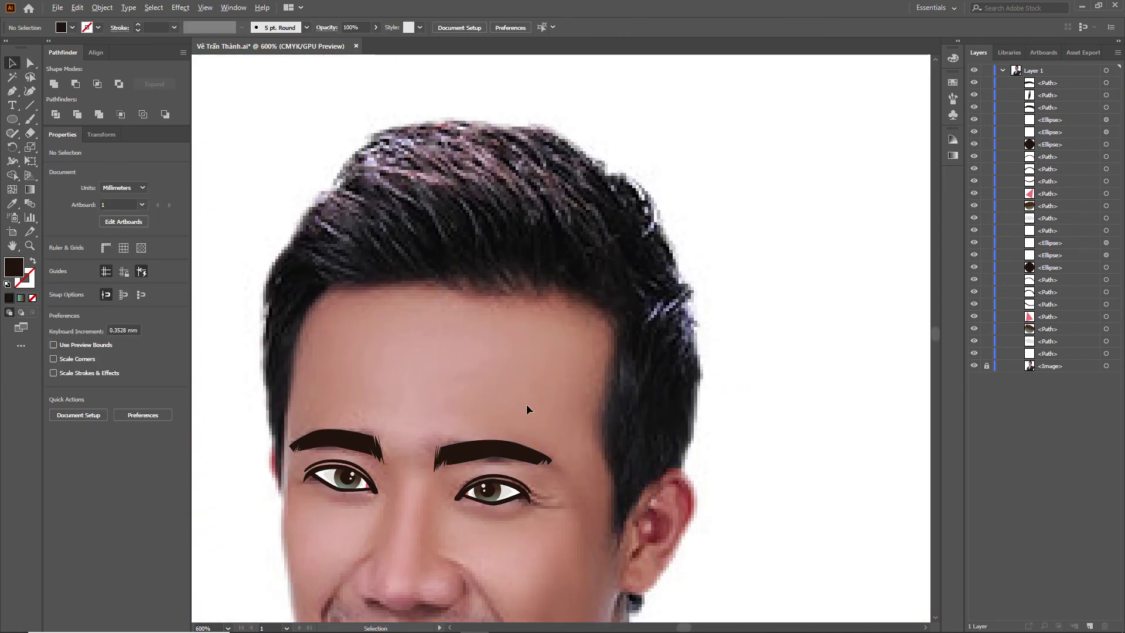
Step: Slim the outer-end hair spikes and pull the eyebrow's outer tip up and inward
{"action": "scroll", "coordinate": [531, 396], "scroll_direction": "down", "scroll_amount": 1}
{"action": "scroll", "coordinate": [644, 380], "scroll_direction": "down", "scroll_amount": 3}
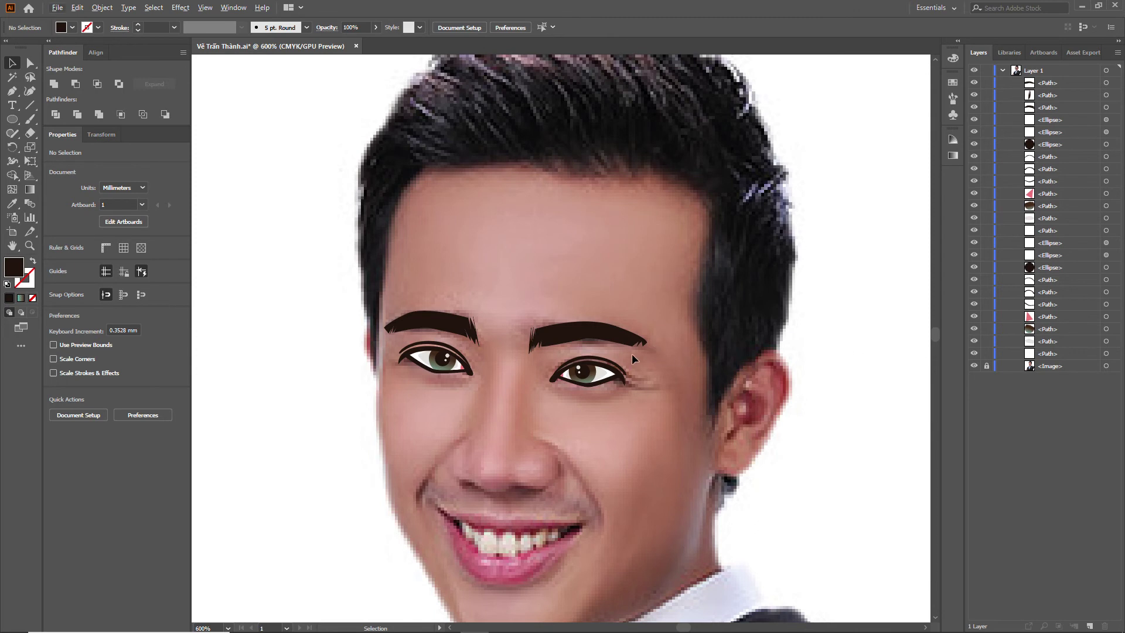
{"action": "scroll", "coordinate": [637, 343], "scroll_direction": "up", "scroll_amount": 2}
{"action": "scroll", "coordinate": [637, 343], "scroll_direction": "up", "scroll_amount": 2}
{"action": "scroll", "coordinate": [643, 326], "scroll_direction": "up", "scroll_amount": 2}
{"action": "left_click", "coordinate": [626, 305]}
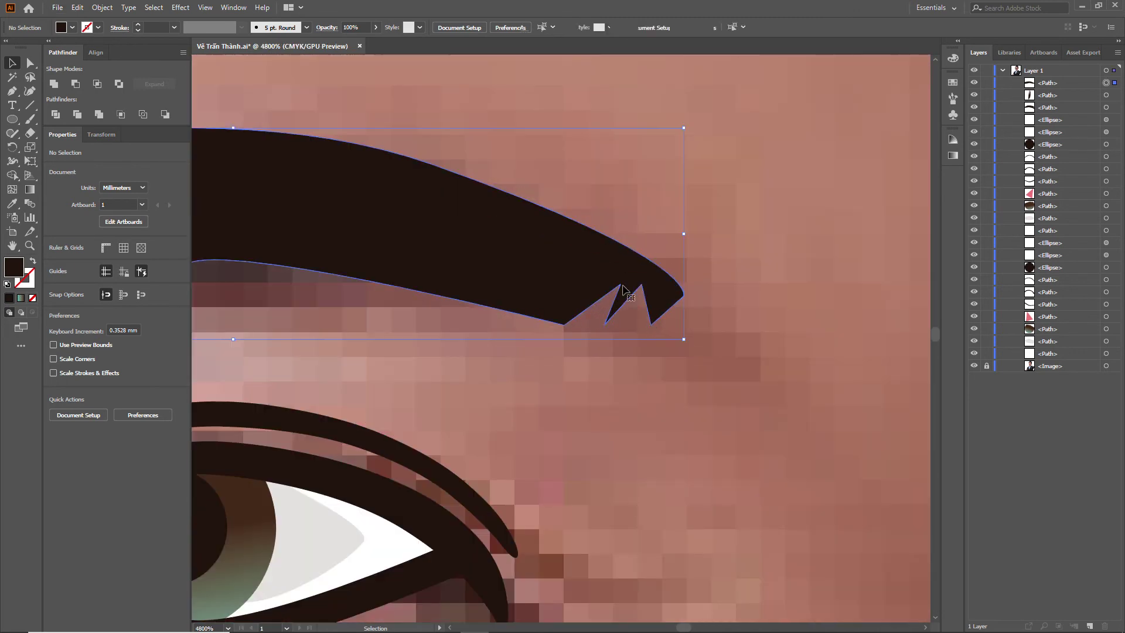
{"action": "key", "text": "a"}
{"action": "left_click_drag", "start_coordinate": [605, 326], "coordinate": [582, 326]}
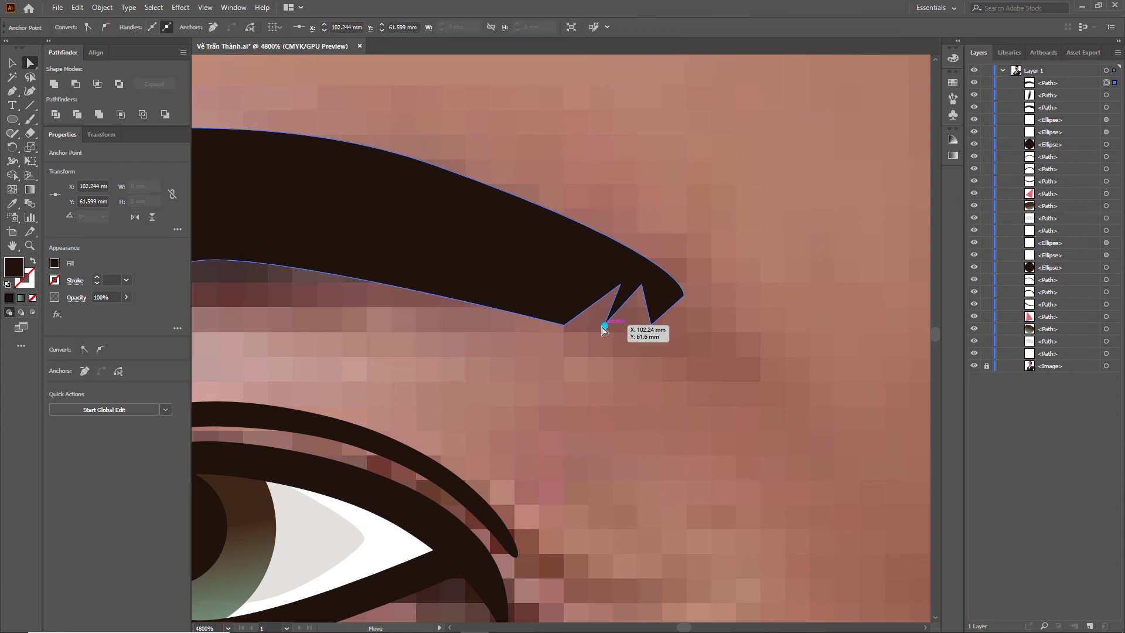
{"action": "left_click_drag", "start_coordinate": [651, 324], "coordinate": [607, 328]}
{"action": "left_click_drag", "start_coordinate": [684, 296], "coordinate": [668, 282]}
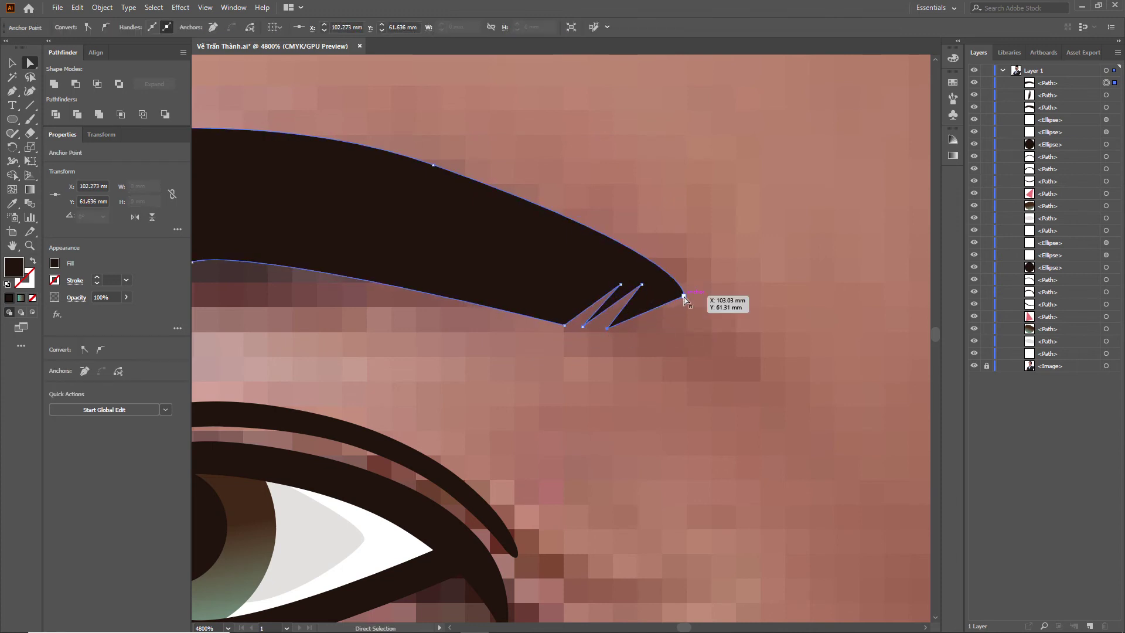
{"action": "scroll", "coordinate": [599, 334], "scroll_direction": "down", "scroll_amount": 7}
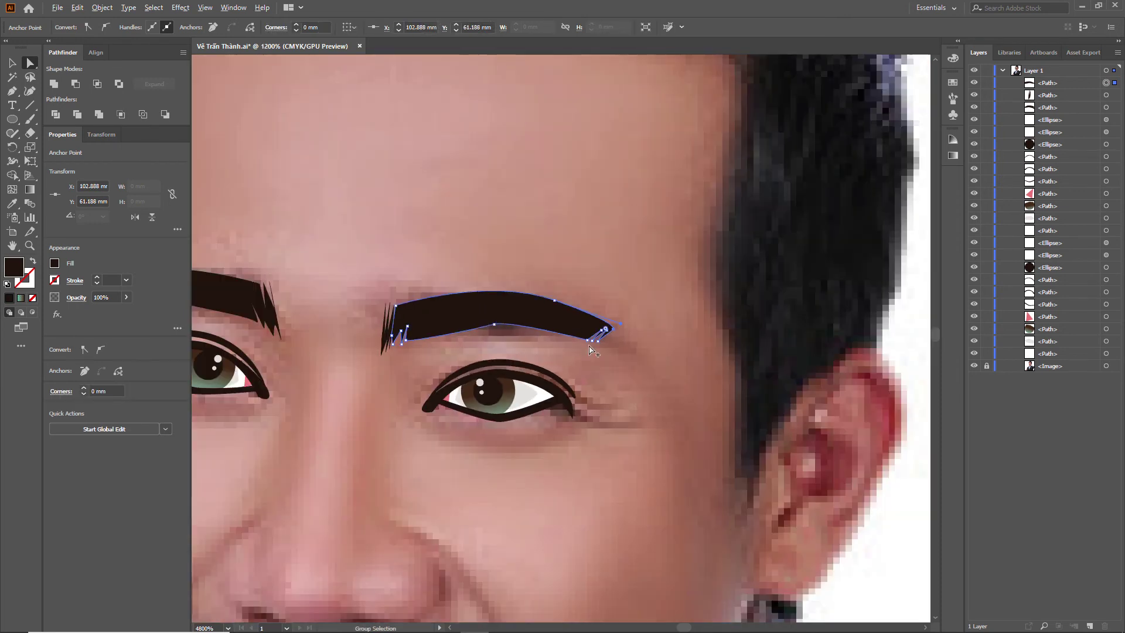
{"action": "left_click", "coordinate": [787, 346]}
Step: Pan and zoom the view down to a close-up of the nose and mouth, with the Pen tool ready
{"action": "key", "text": "v"}
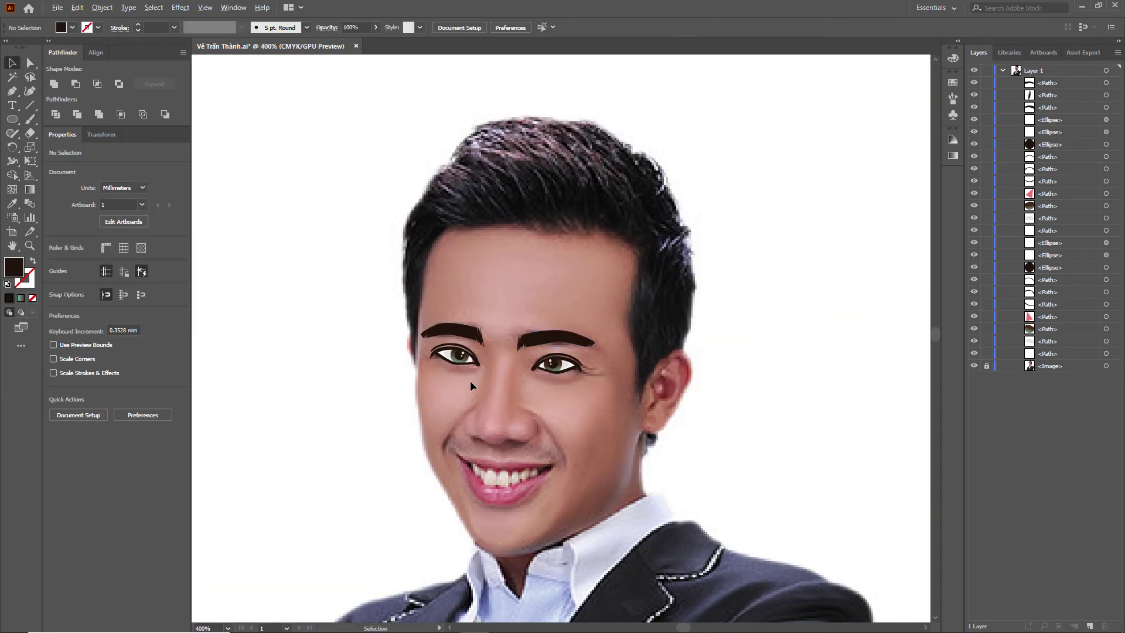
{"action": "scroll", "coordinate": [471, 378], "scroll_direction": "up", "scroll_amount": 1}
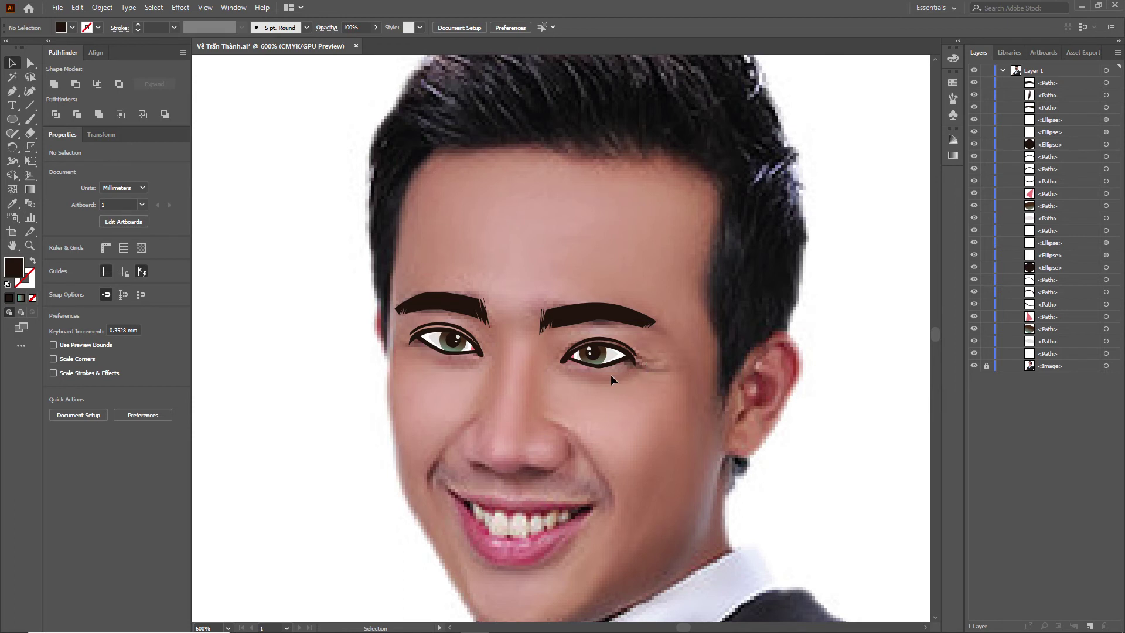
{"action": "scroll", "coordinate": [607, 378], "scroll_direction": "down", "scroll_amount": 1}
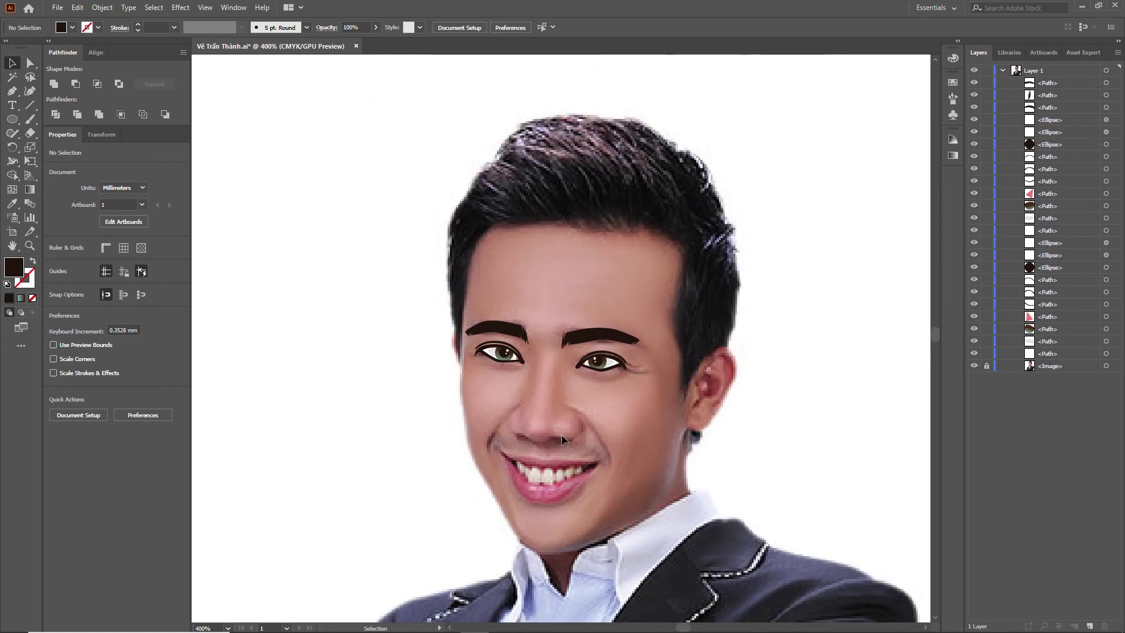
{"action": "left_click_drag", "start_coordinate": [562, 434], "coordinate": [601, 361]}
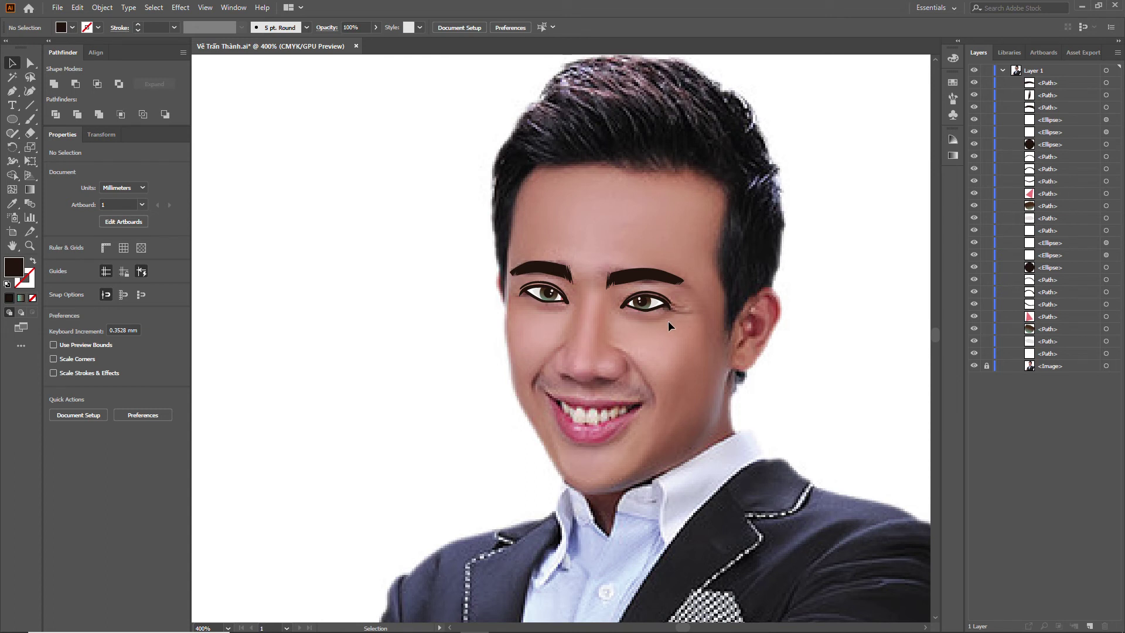
{"action": "scroll", "coordinate": [674, 306], "scroll_direction": "up", "scroll_amount": 1}
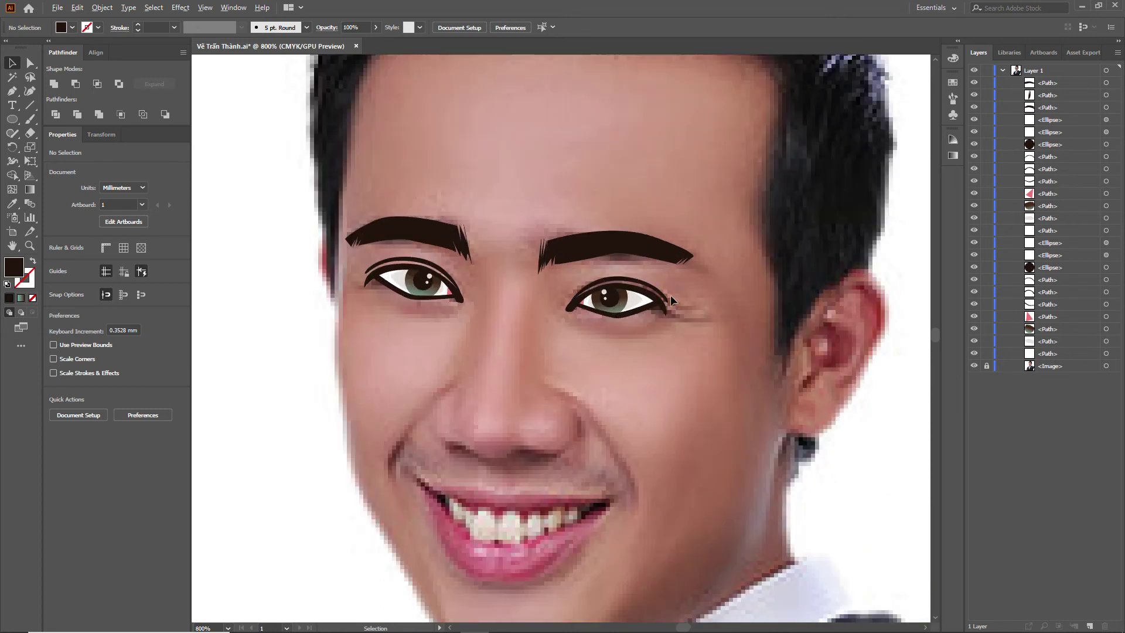
{"action": "scroll", "coordinate": [672, 299], "scroll_direction": "up", "scroll_amount": 1}
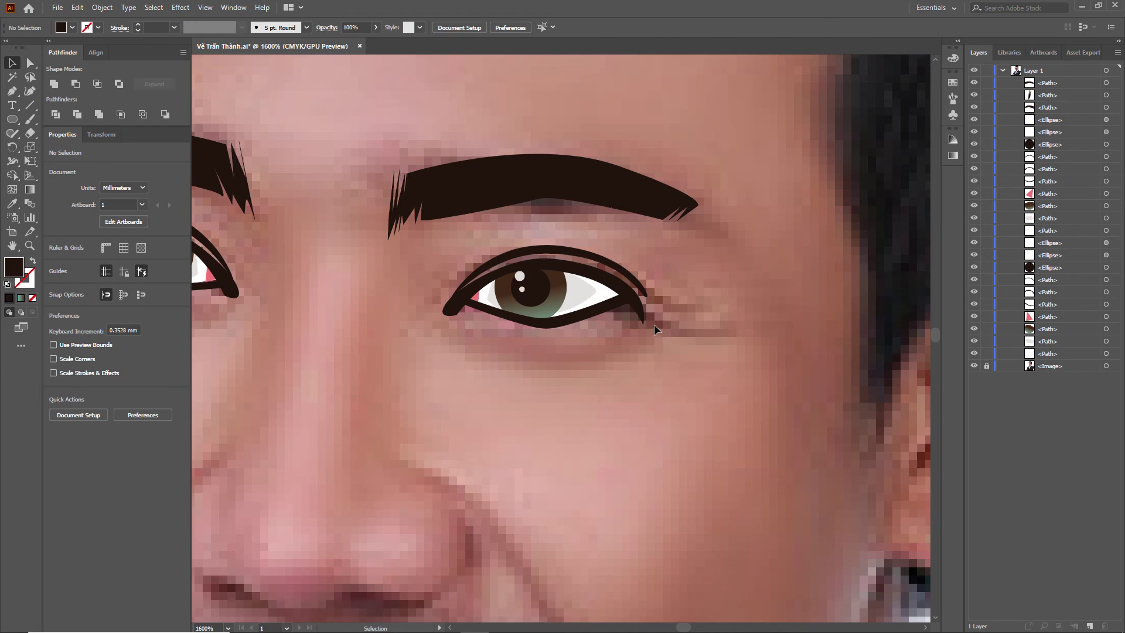
{"action": "scroll", "coordinate": [700, 337], "scroll_direction": "down", "scroll_amount": 1}
{"action": "scroll", "coordinate": [674, 336], "scroll_direction": "down", "scroll_amount": 2}
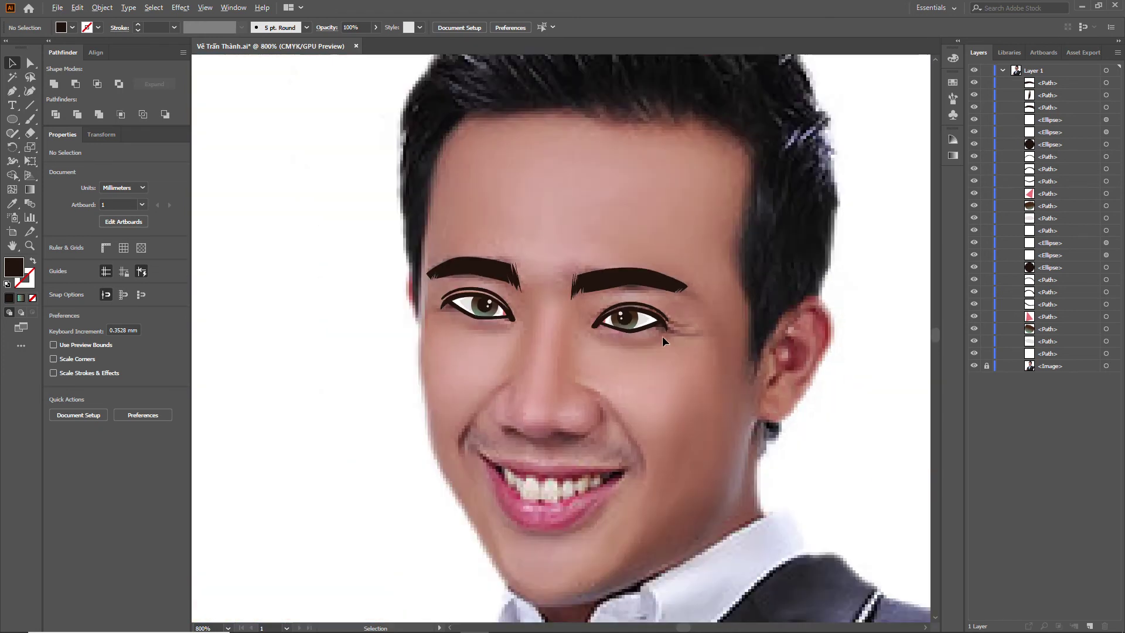
{"action": "left_click_drag", "start_coordinate": [573, 387], "coordinate": [622, 346]}
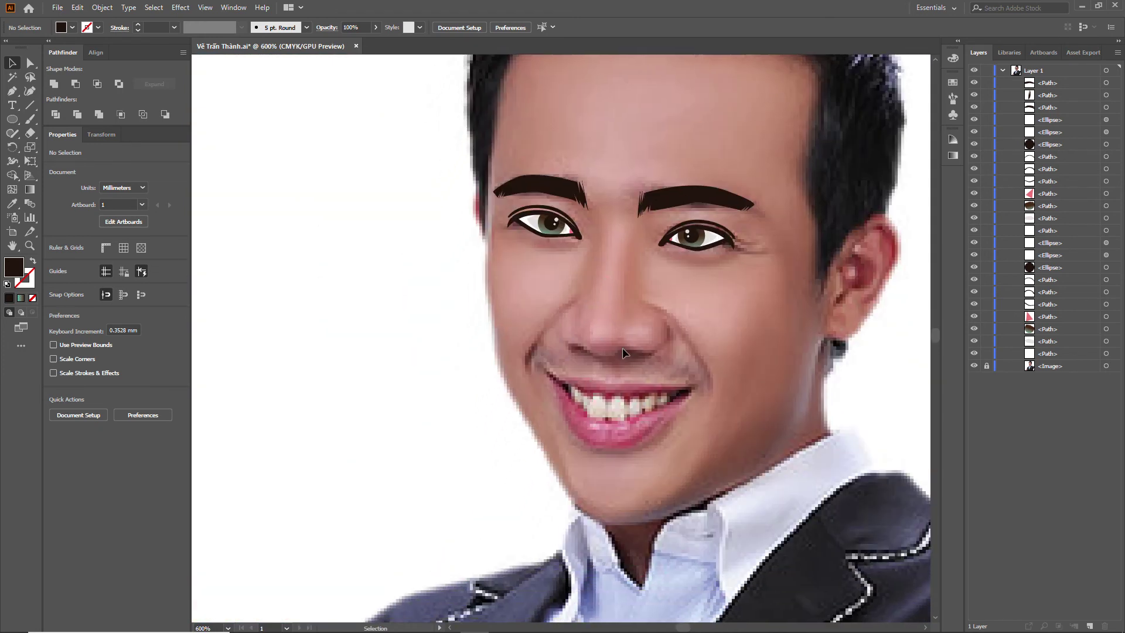
{"action": "scroll", "coordinate": [598, 332], "scroll_direction": "up", "scroll_amount": 1}
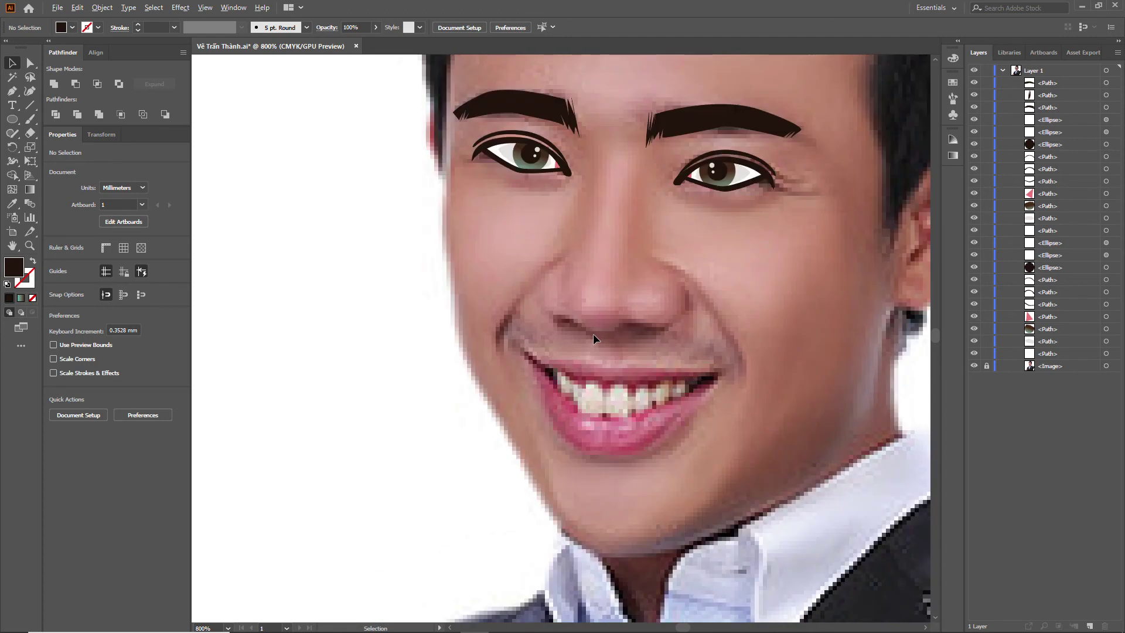
{"action": "scroll", "coordinate": [593, 333], "scroll_direction": "up", "scroll_amount": 1}
{"action": "key", "text": "p"}
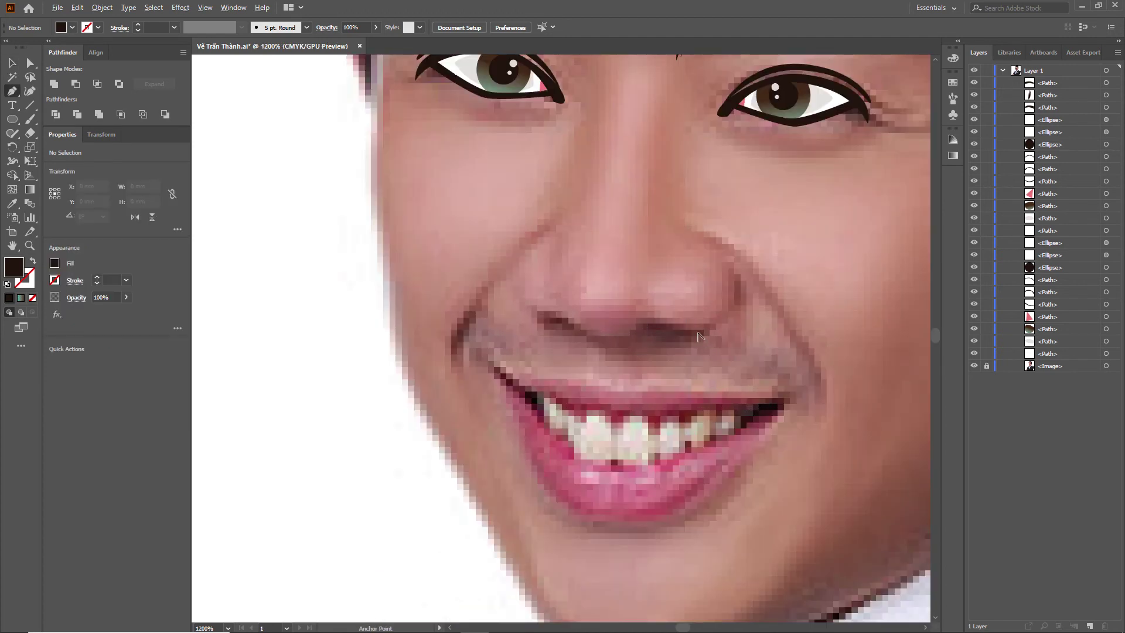
Step: Trace the right nostril with a smooth curved point and close it with a curved bottom
{"action": "scroll", "coordinate": [698, 336], "scroll_direction": "up", "scroll_amount": 1}
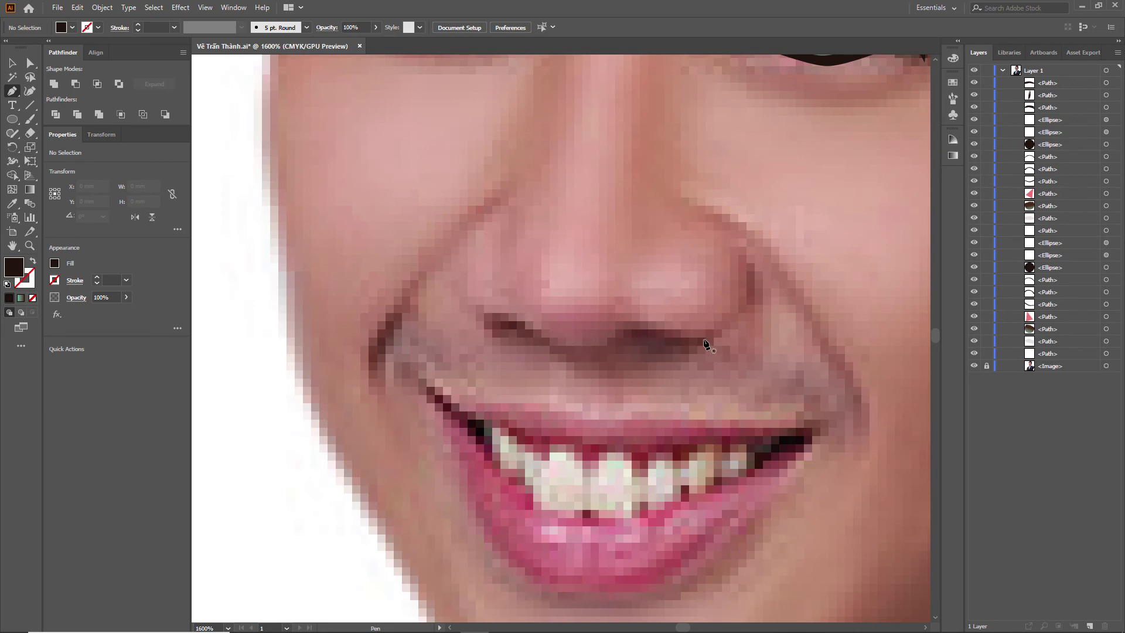
{"action": "left_click", "coordinate": [710, 333]}
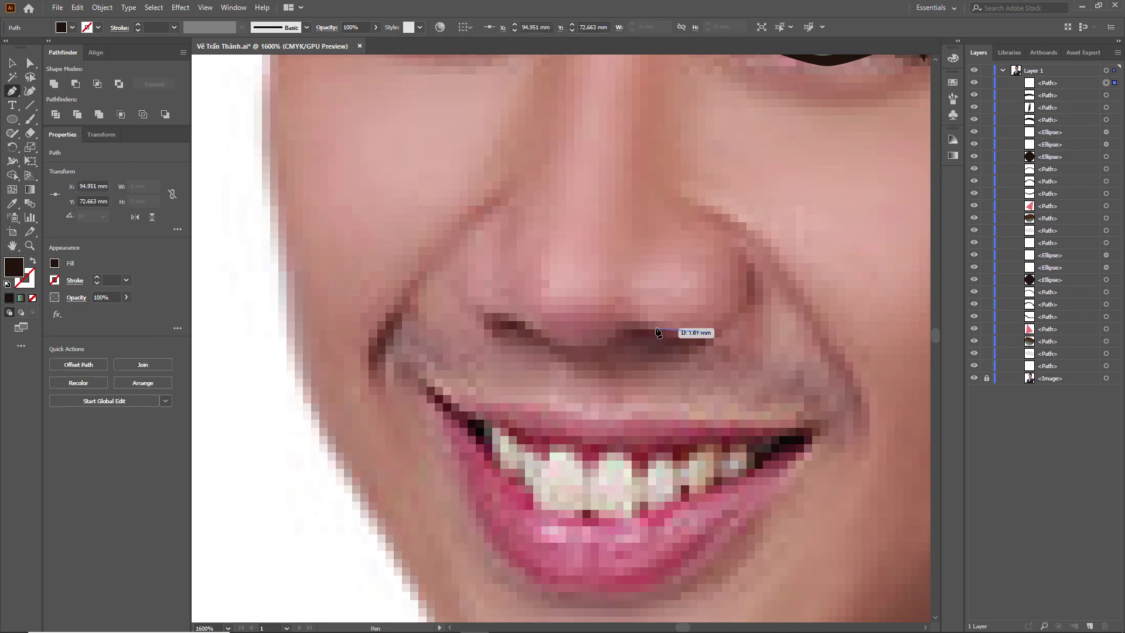
{"action": "mouse_move", "coordinate": [656, 331]}
{"action": "left_mouse_down"}
{"action": "mouse_move", "coordinate": [601, 358]}
{"action": "mouse_move", "coordinate": [607, 369]}
{"action": "left_mouse_up"}
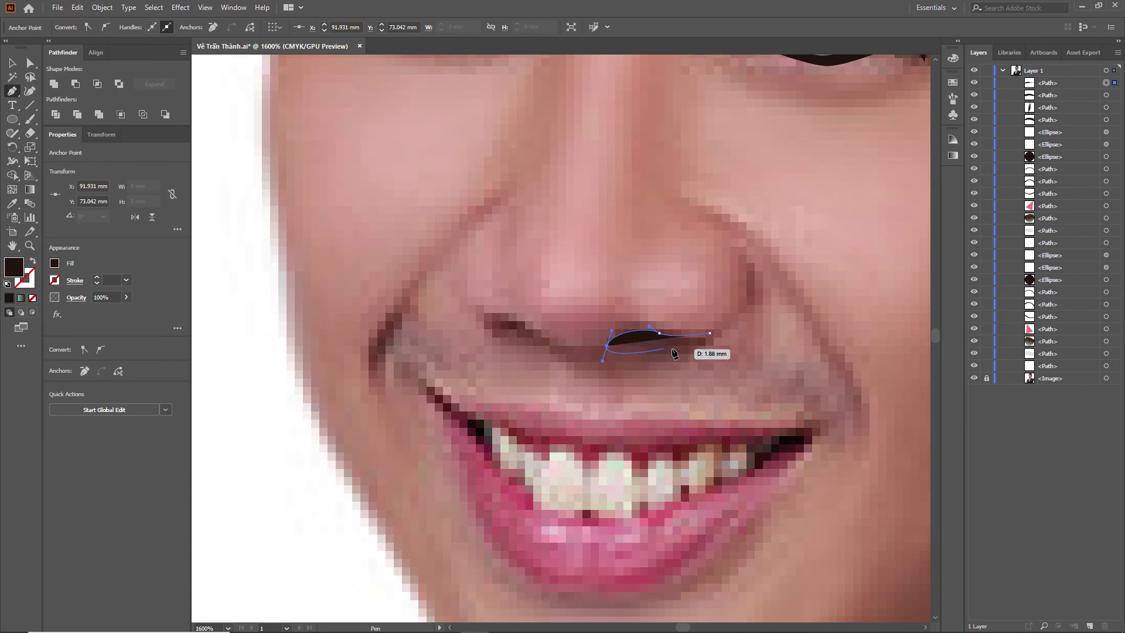
{"action": "mouse_move", "coordinate": [710, 333]}
{"action": "left_mouse_down"}
{"action": "mouse_move", "coordinate": [769, 310]}
{"action": "mouse_move", "coordinate": [740, 334]}
{"action": "left_mouse_up"}
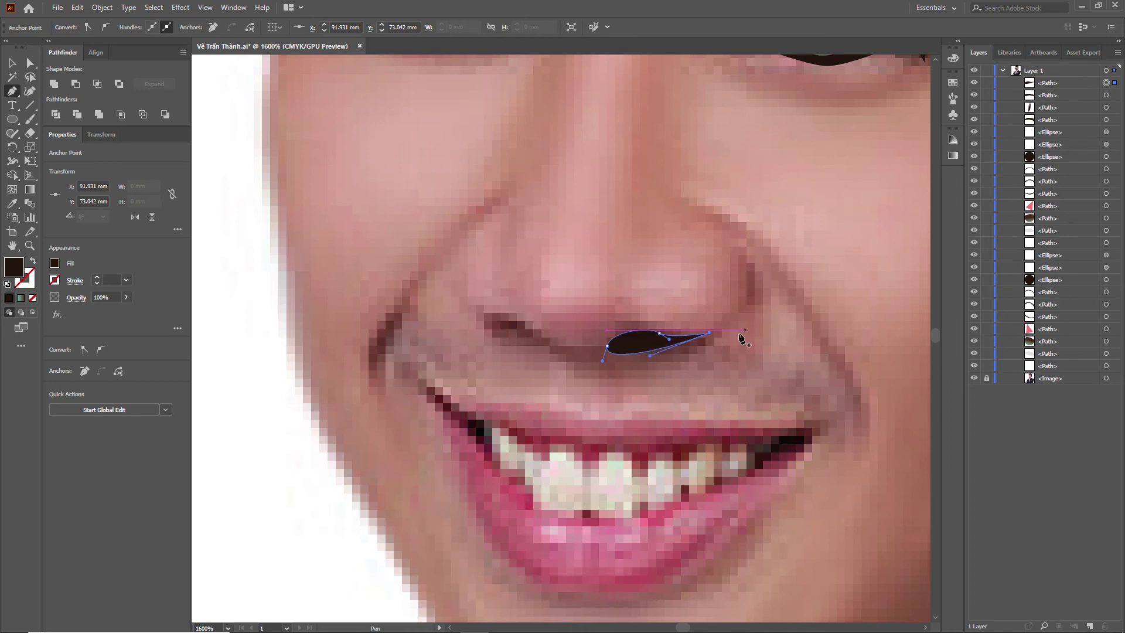
Step: Trace the left nostril outline, close it with a curve, and deselect
{"action": "scroll", "coordinate": [642, 399], "scroll_direction": "down", "scroll_amount": 1}
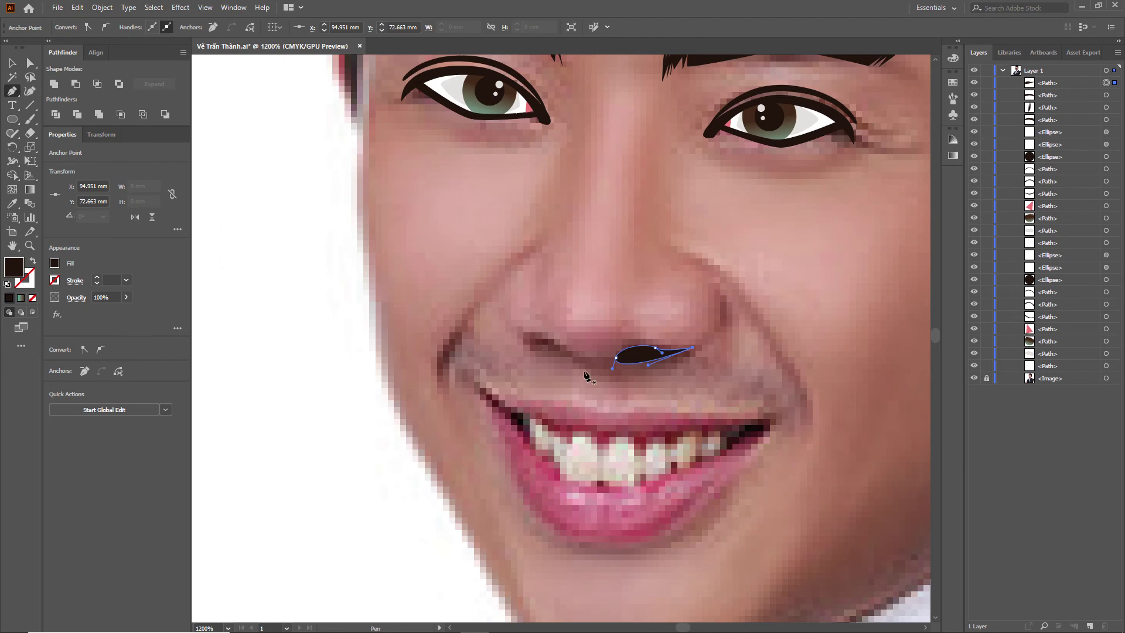
{"action": "left_click", "coordinate": [569, 352]}
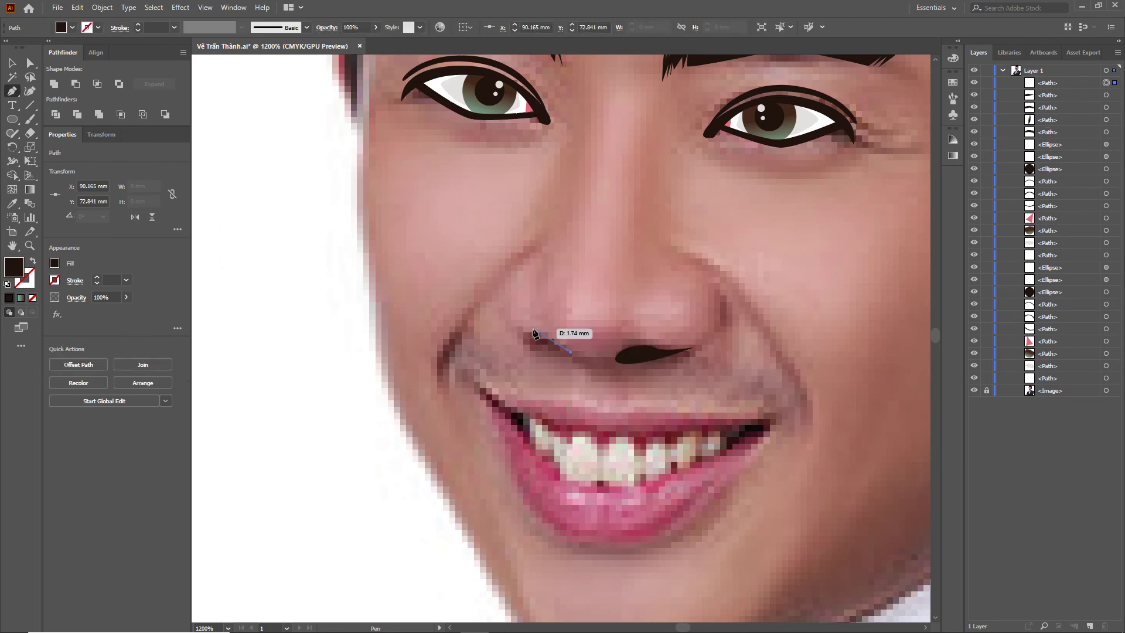
{"action": "left_click", "coordinate": [536, 335]}
{"action": "left_click", "coordinate": [523, 343]}
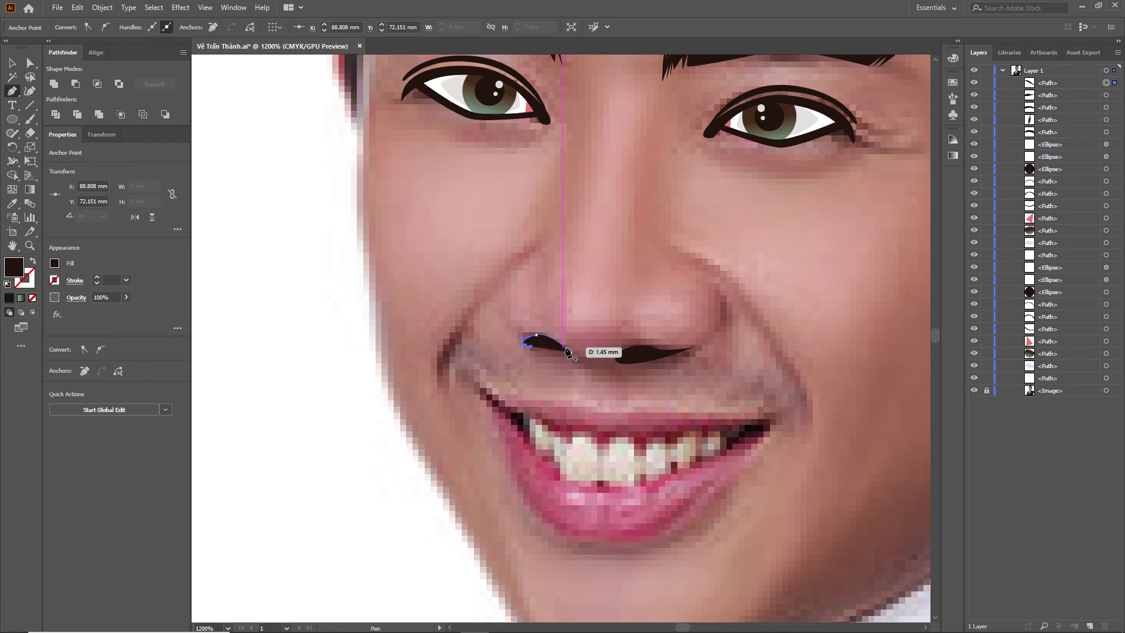
{"action": "left_click_drag", "start_coordinate": [570, 351], "coordinate": [590, 369]}
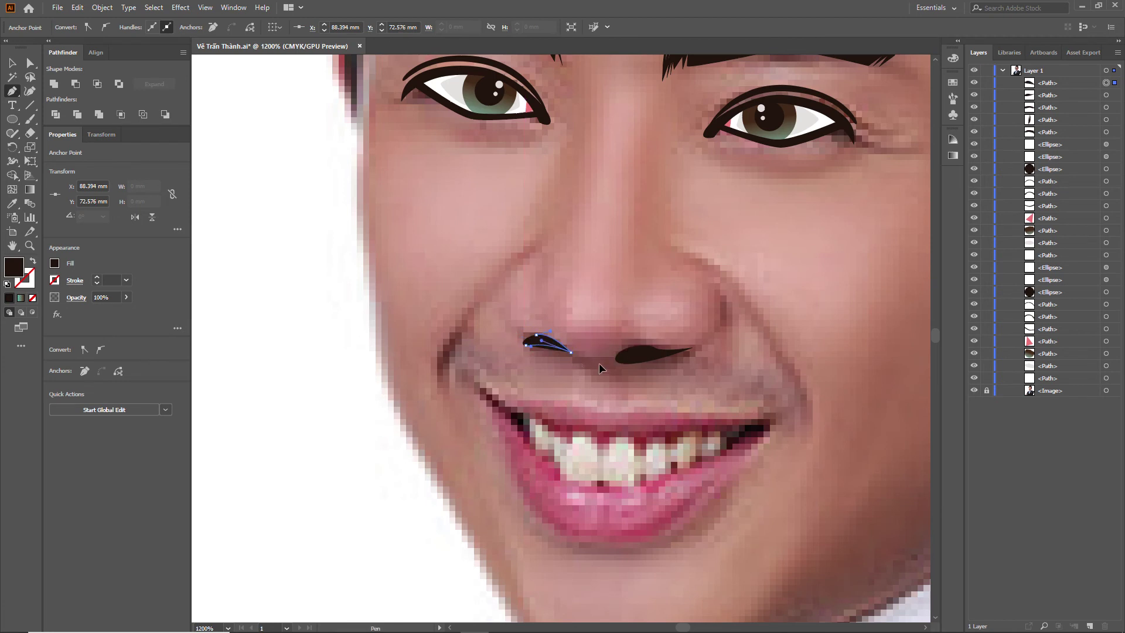
{"action": "key", "text": "v"}
{"action": "left_click", "coordinate": [750, 362]}
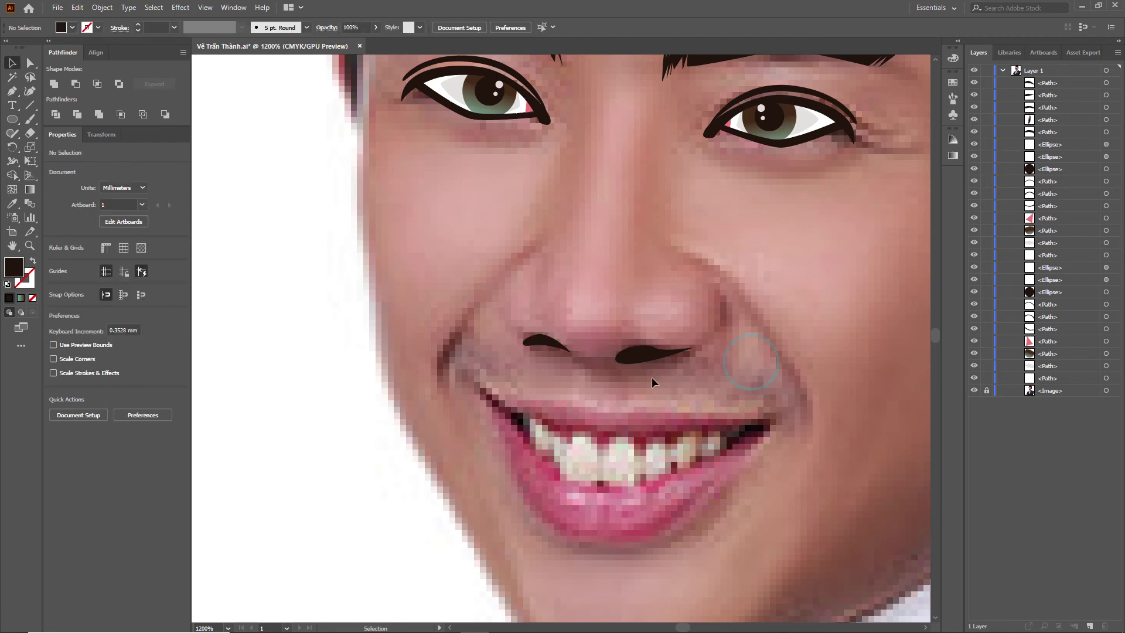
Step: Reshape the left nostril outline by dragging its anchor points
{"action": "scroll", "coordinate": [532, 343], "scroll_direction": "up", "scroll_amount": 2}
{"action": "left_click", "coordinate": [601, 350]}
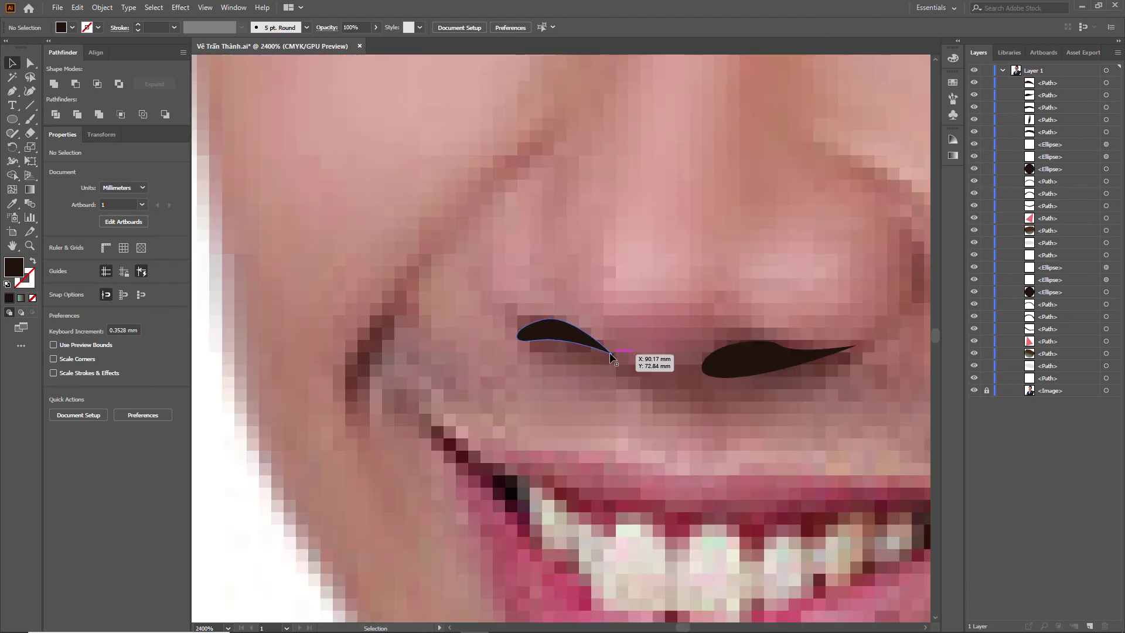
{"action": "key", "text": "a"}
{"action": "left_click_drag", "start_coordinate": [602, 351], "coordinate": [615, 366]}
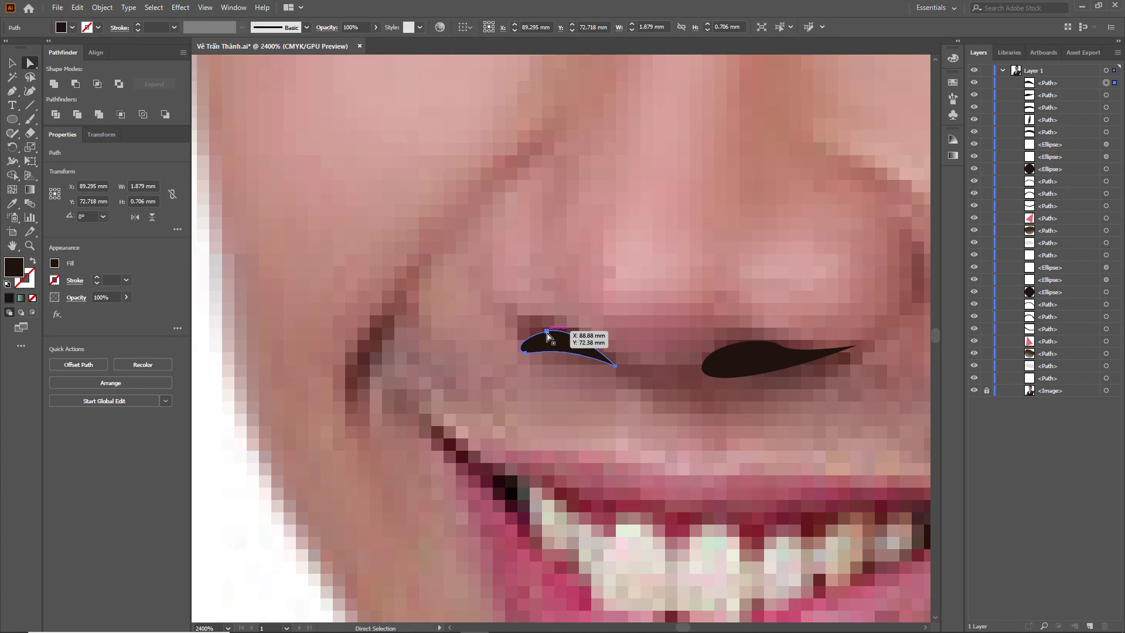
{"action": "left_click", "coordinate": [546, 331]}
{"action": "left_click_drag", "start_coordinate": [814, 357], "coordinate": [672, 358]}
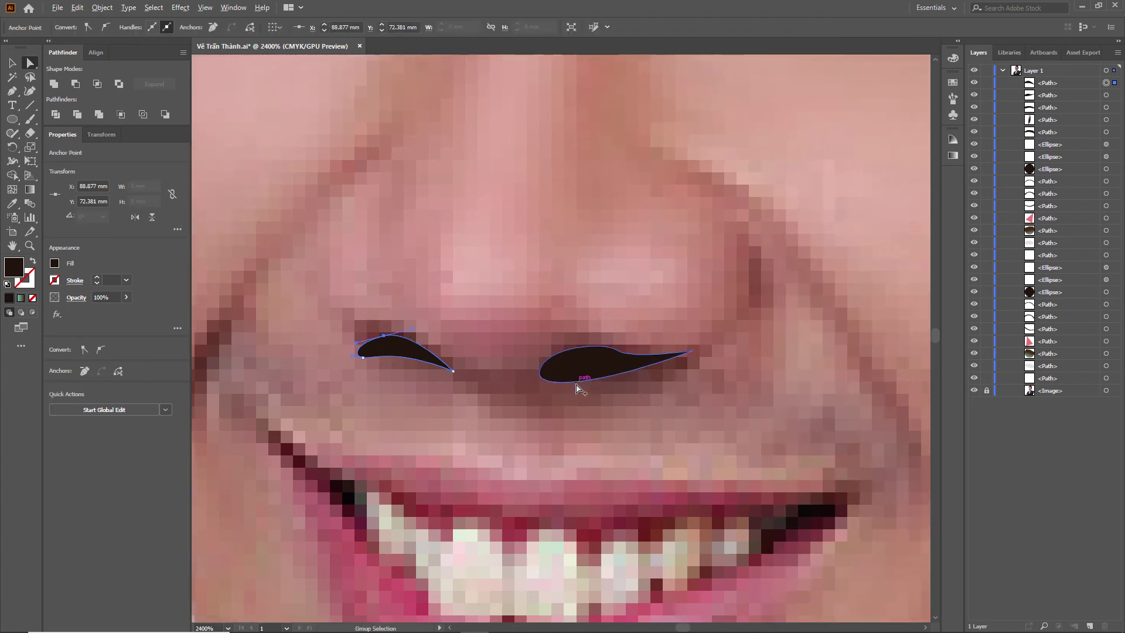
Step: Delete the right nostril and redraw it as a slimmer curved teardrop shape
{"action": "scroll", "coordinate": [654, 407], "scroll_direction": "down", "scroll_amount": 3, "text": "alt"}
{"action": "scroll", "coordinate": [586, 384], "scroll_direction": "up", "scroll_amount": 2, "text": "alt"}
{"action": "left_click", "coordinate": [554, 374]}
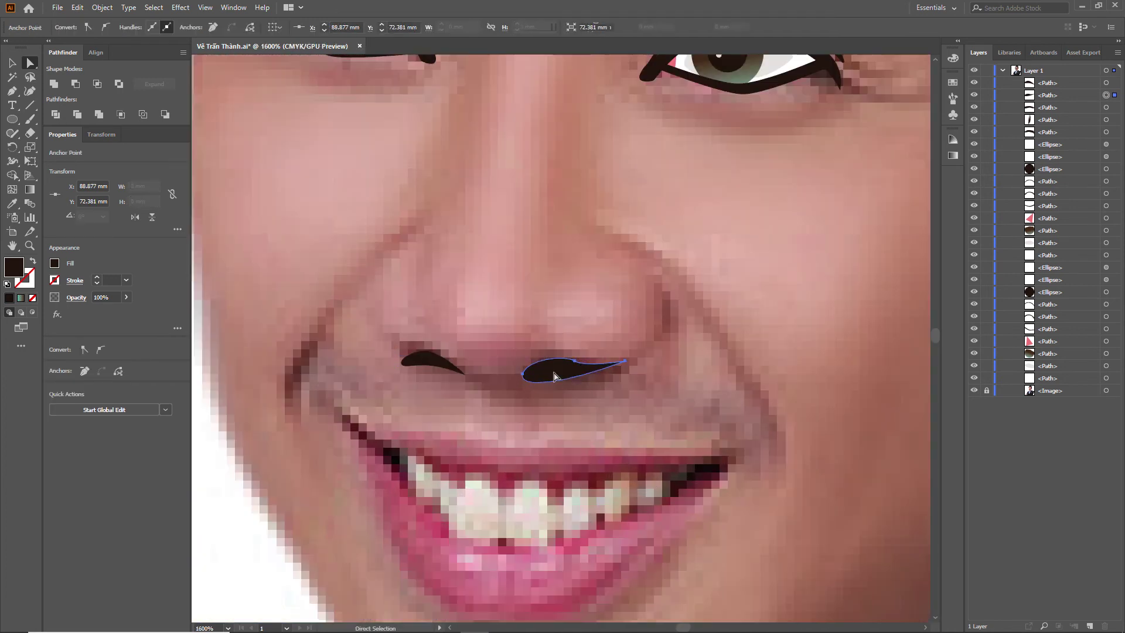
{"action": "key", "text": "Delete"}
{"action": "key", "text": "p"}
{"action": "mouse_move", "coordinate": [626, 363]}
{"action": "left_mouse_down"}
{"action": "mouse_move", "coordinate": [548, 362]}
{"action": "mouse_move", "coordinate": [526, 382]}
{"action": "mouse_move", "coordinate": [547, 381]}
{"action": "mouse_move", "coordinate": [560, 358]}
{"action": "mouse_move", "coordinate": [537, 378]}
{"action": "mouse_move", "coordinate": [556, 376]}
{"action": "left_mouse_up"}
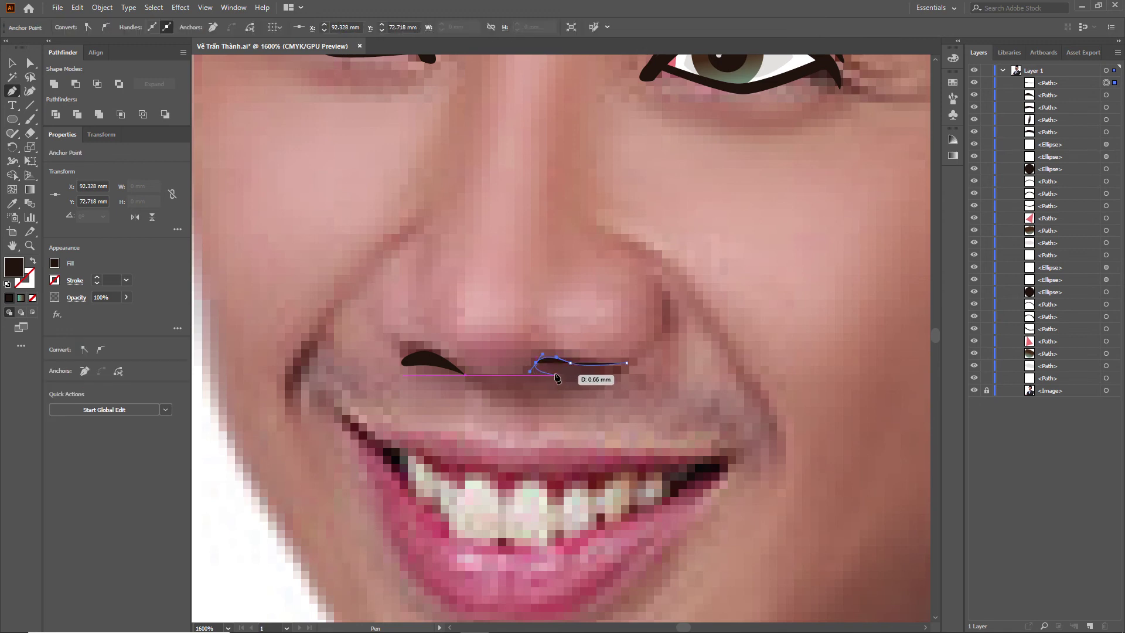
{"action": "left_click_drag", "start_coordinate": [626, 363], "coordinate": [629, 368]}
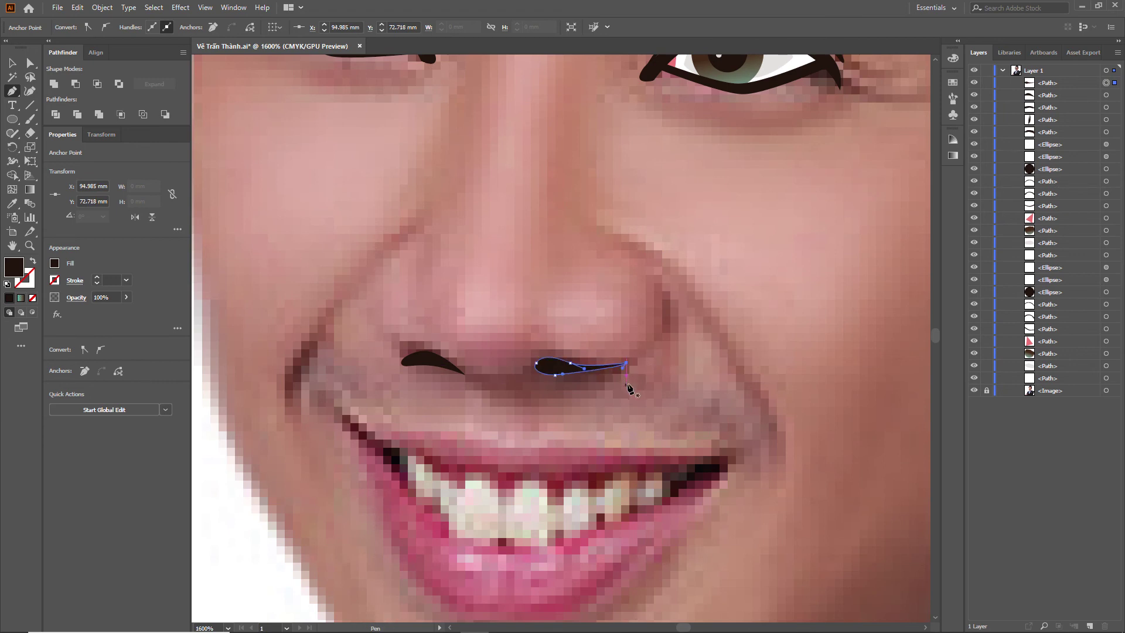
{"action": "key", "text": "v"}
{"action": "left_click", "coordinate": [477, 398]}
{"action": "scroll", "coordinate": [464, 389], "scroll_direction": "up", "scroll_amount": 1}
{"action": "key", "text": "p"}
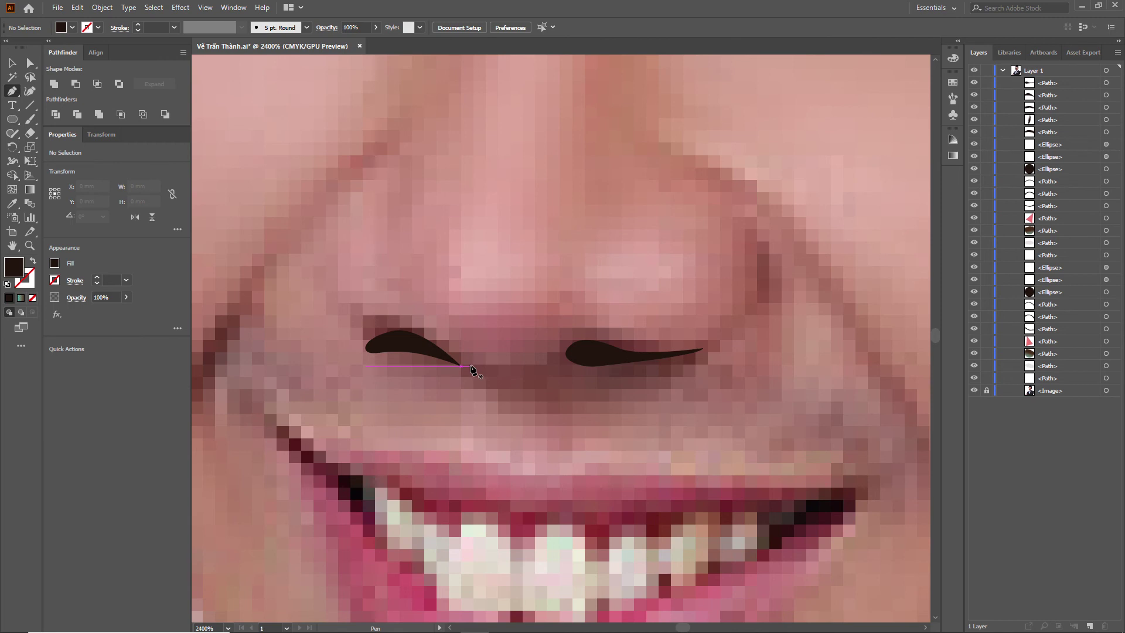
Step: Draw a closed dark curve from the left nostril tip, dipping under the nose, to the right nostril
{"action": "left_click", "coordinate": [465, 372]}
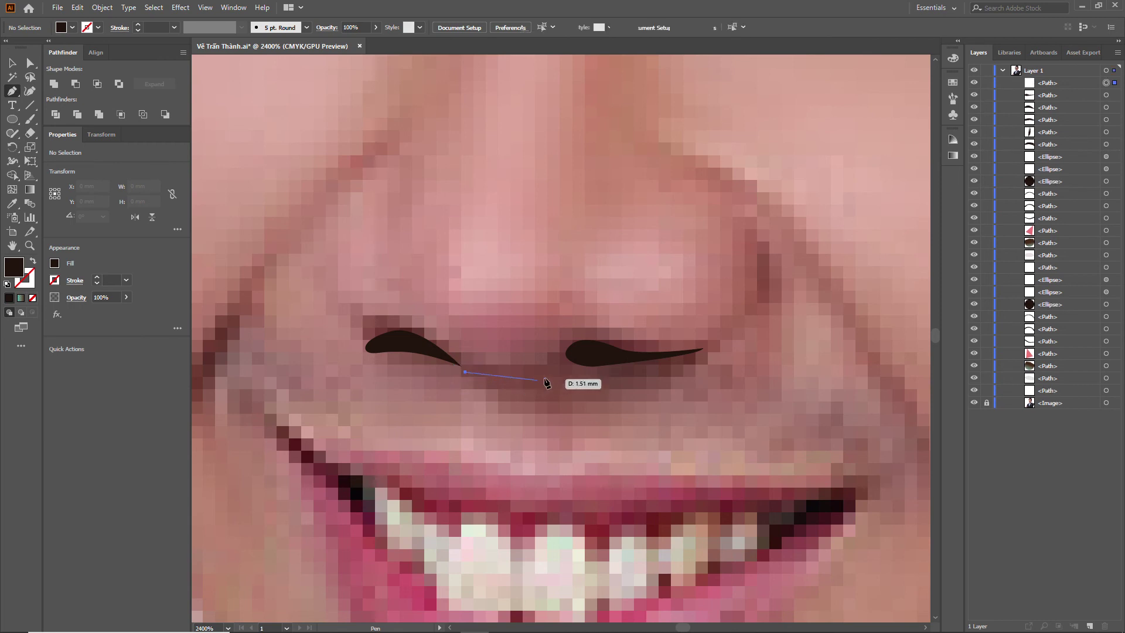
{"action": "left_click_drag", "start_coordinate": [551, 376], "coordinate": [567, 358]}
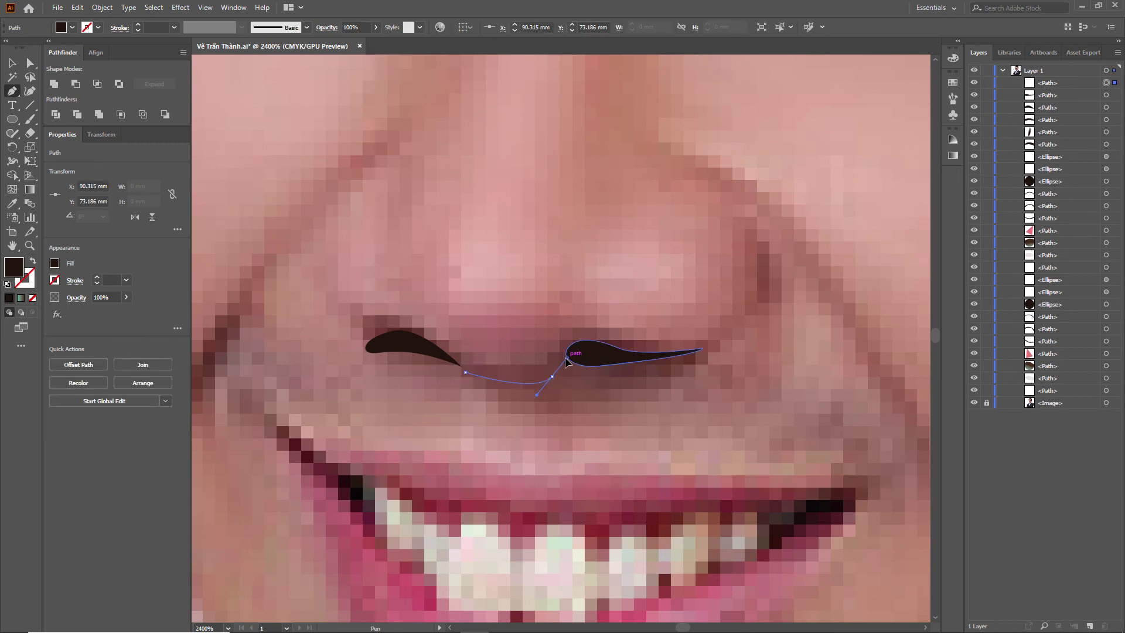
{"action": "key", "text": "ctrl+z"}
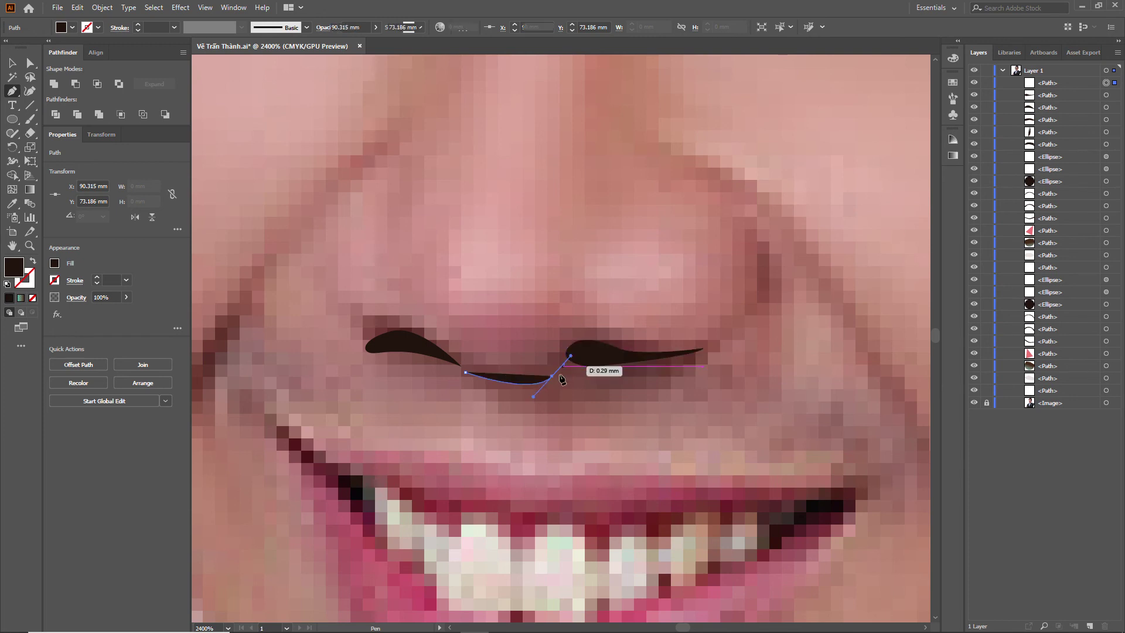
{"action": "left_click", "coordinate": [557, 370]}
{"action": "mouse_move", "coordinate": [556, 372]}
{"action": "left_mouse_down"}
{"action": "mouse_move", "coordinate": [551, 412]}
{"action": "mouse_move", "coordinate": [531, 400]}
{"action": "left_mouse_up"}
{"action": "left_click_drag", "start_coordinate": [488, 387], "coordinate": [485, 384]}
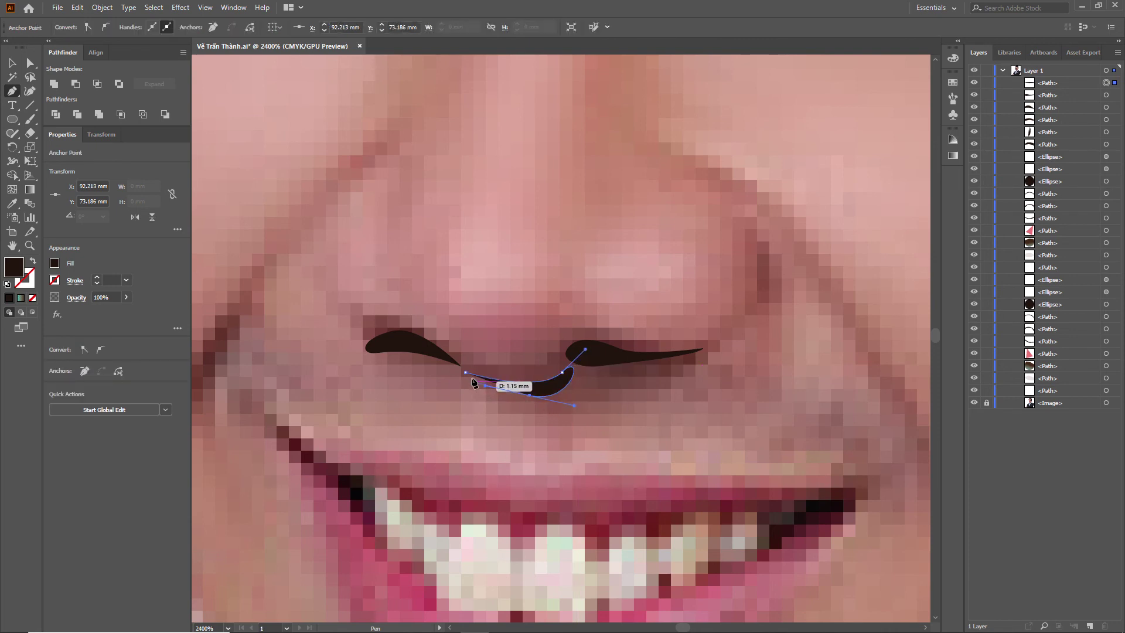
{"action": "key", "text": "v"}
{"action": "left_click", "coordinate": [603, 423]}
{"action": "scroll", "coordinate": [633, 416], "scroll_direction": "down", "scroll_amount": 3}
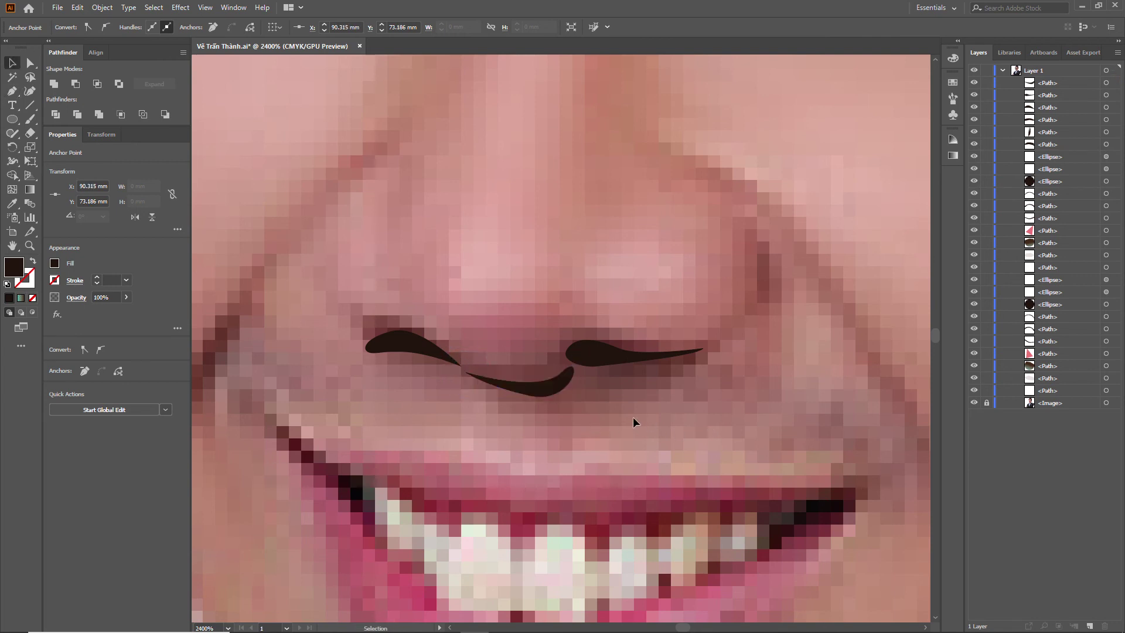
{"action": "scroll", "coordinate": [580, 406], "scroll_direction": "up", "scroll_amount": 2}
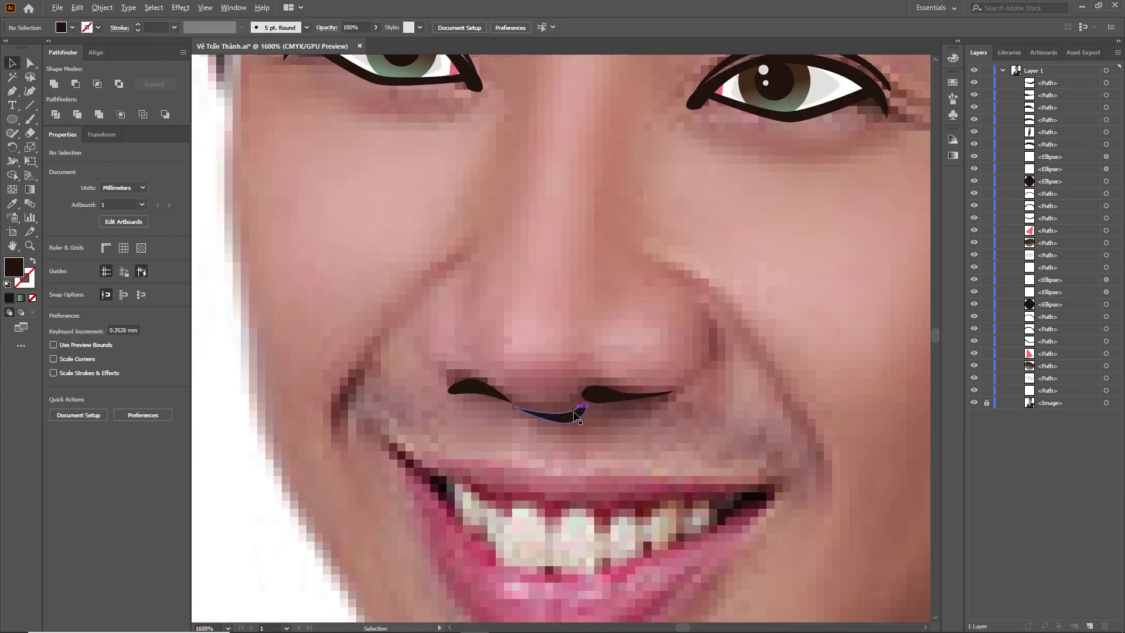
Step: Smooth the connecting curve under the nose by nudging its anchor and handle
{"action": "scroll", "coordinate": [577, 410], "scroll_direction": "up", "scroll_amount": 2}
{"action": "left_click", "coordinate": [571, 419]}
{"action": "key", "text": "a"}
{"action": "left_click_drag", "start_coordinate": [548, 437], "coordinate": [543, 435]}
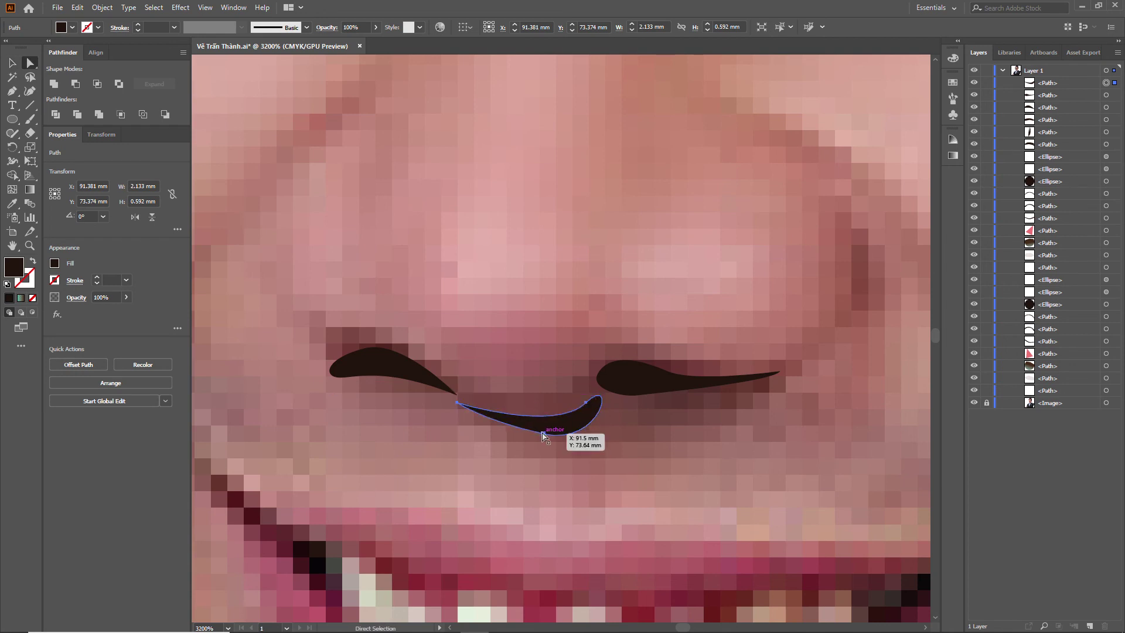
{"action": "left_click", "coordinate": [543, 434]}
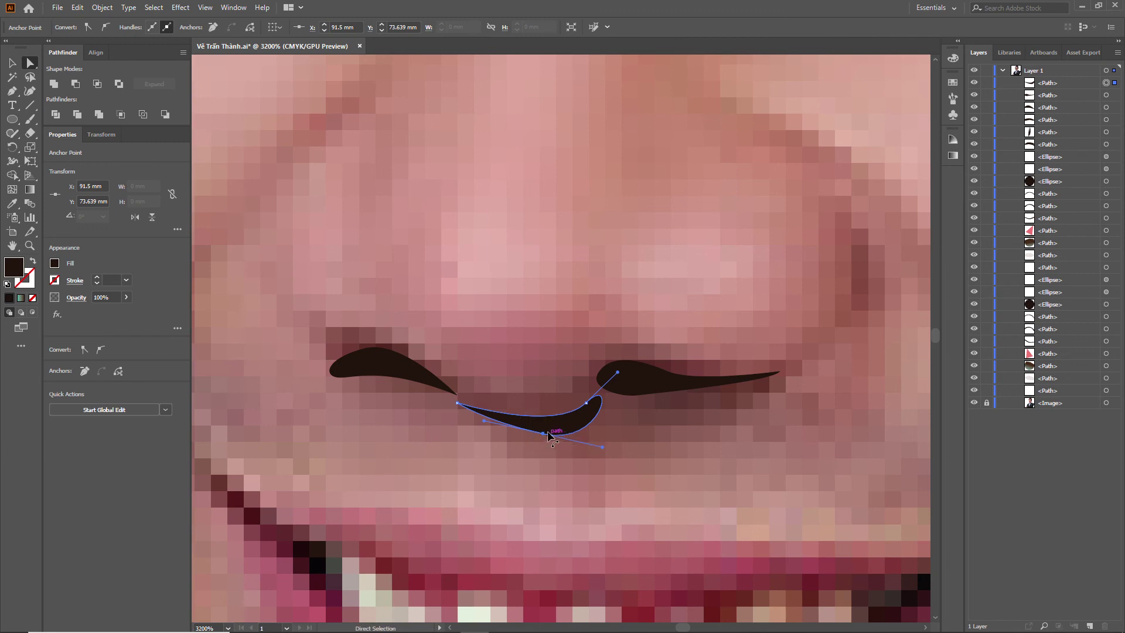
{"action": "left_click_drag", "start_coordinate": [543, 434], "coordinate": [541, 429]}
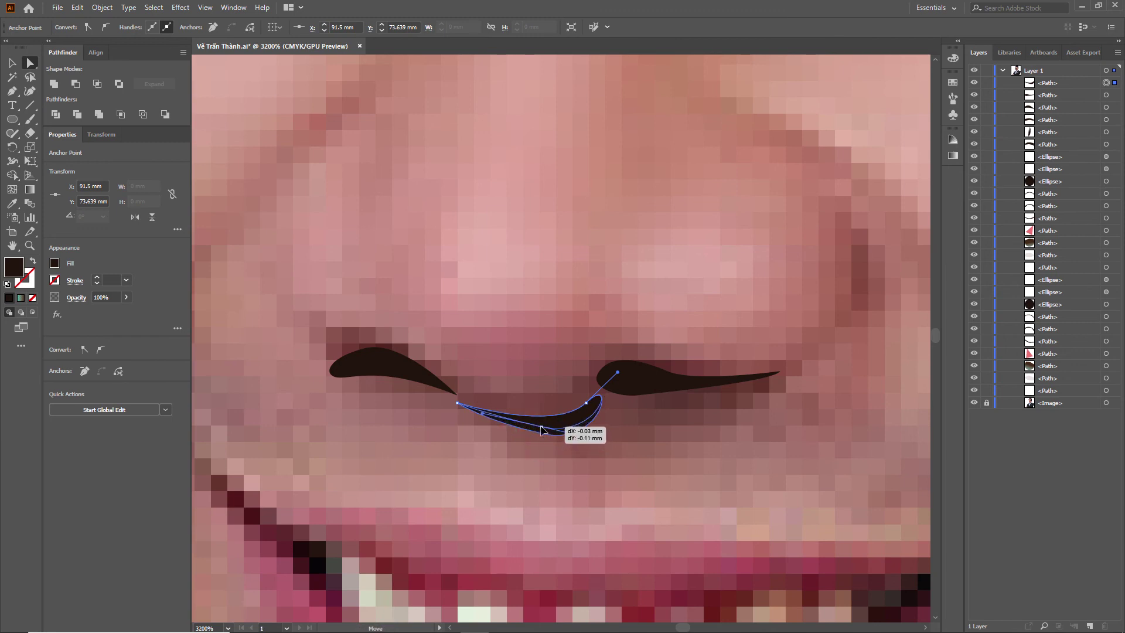
Step: Reshape the right nostril by raising its bottom anchor and reworking its pointed end
{"action": "left_click", "coordinate": [629, 384]}
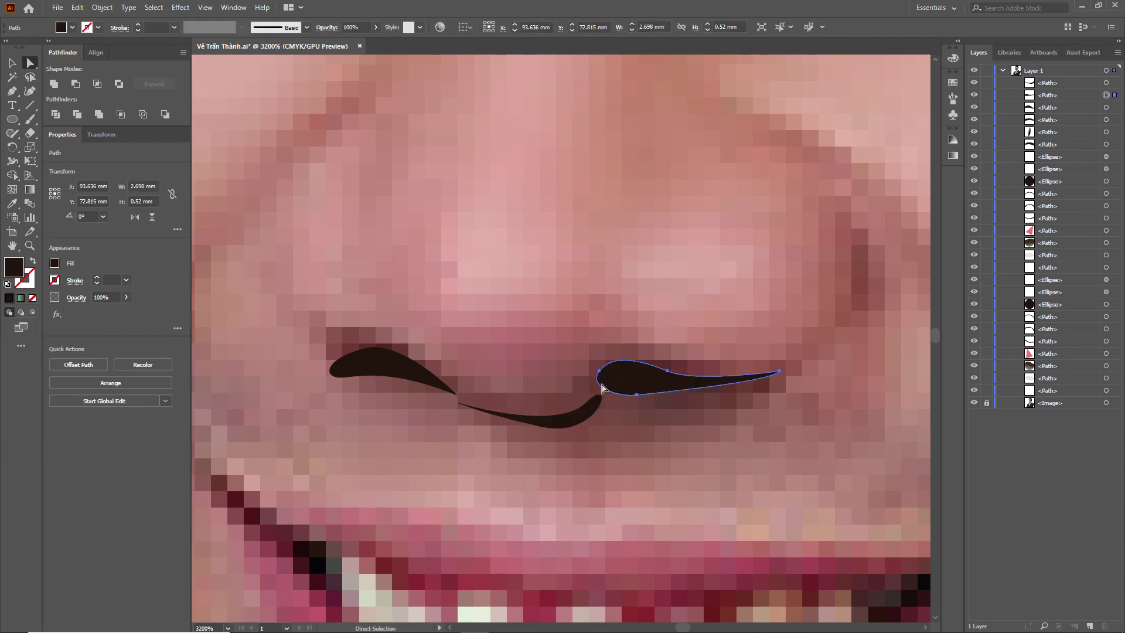
{"action": "left_click_drag", "start_coordinate": [636, 395], "coordinate": [637, 389]}
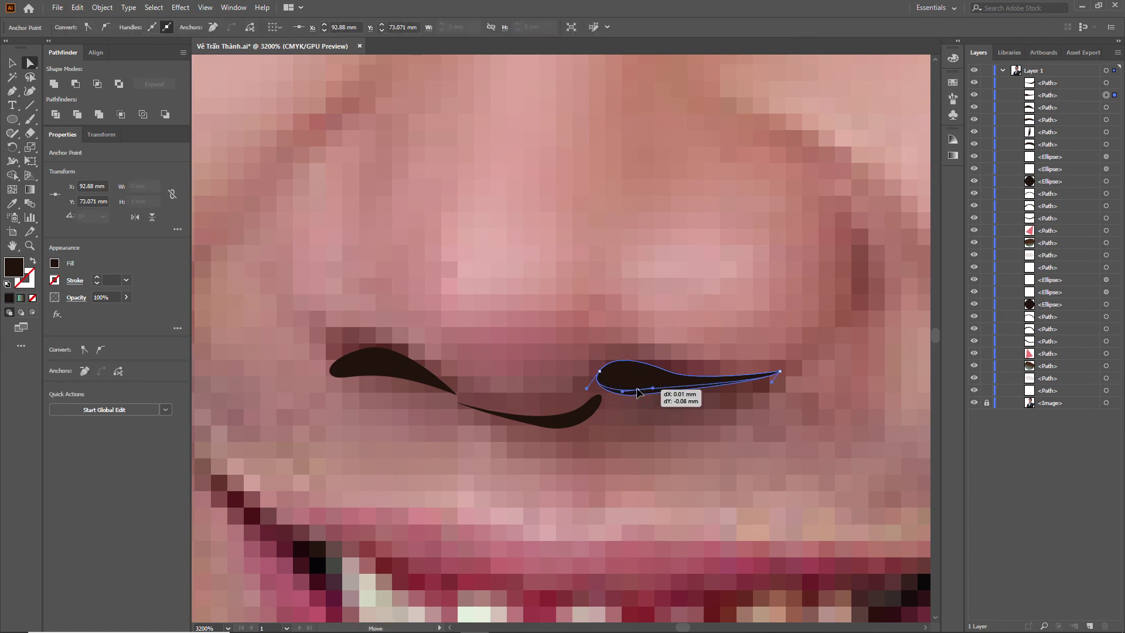
{"action": "left_click_drag", "start_coordinate": [653, 391], "coordinate": [654, 390]}
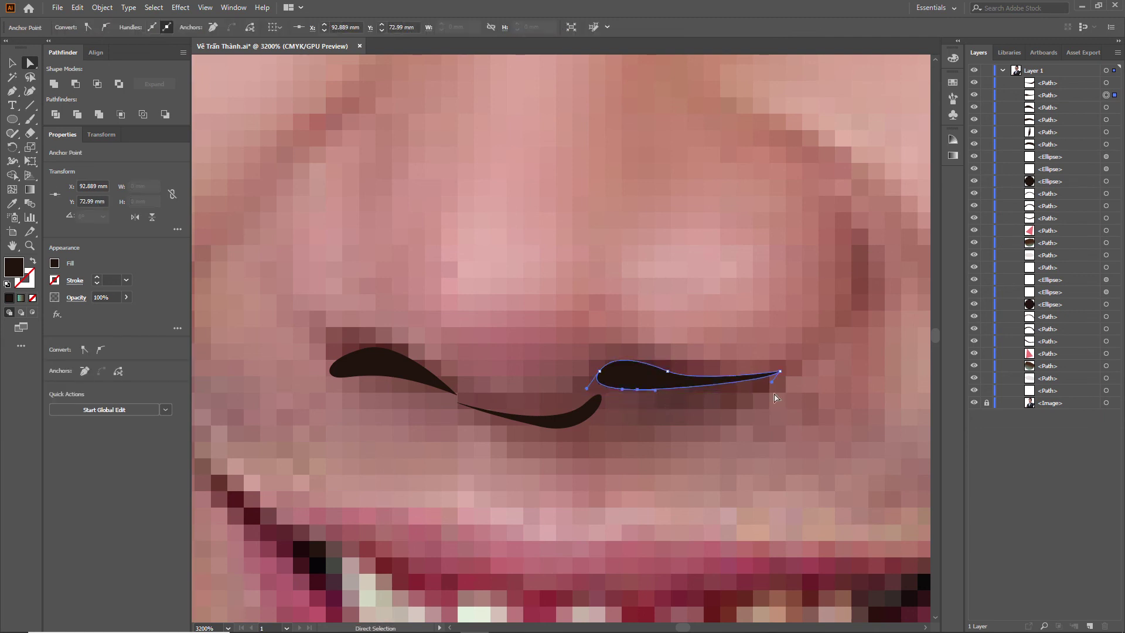
{"action": "left_click_drag", "start_coordinate": [771, 381], "coordinate": [755, 393]}
{"action": "scroll", "coordinate": [657, 437], "scroll_direction": "down", "scroll_amount": 3}
{"action": "key", "text": "v"}
{"action": "left_click", "coordinate": [408, 350]}
Step: Tilt the left nostril about 8° and shift it slightly up-left
{"action": "scroll", "coordinate": [577, 433], "scroll_direction": "up", "scroll_amount": 1}
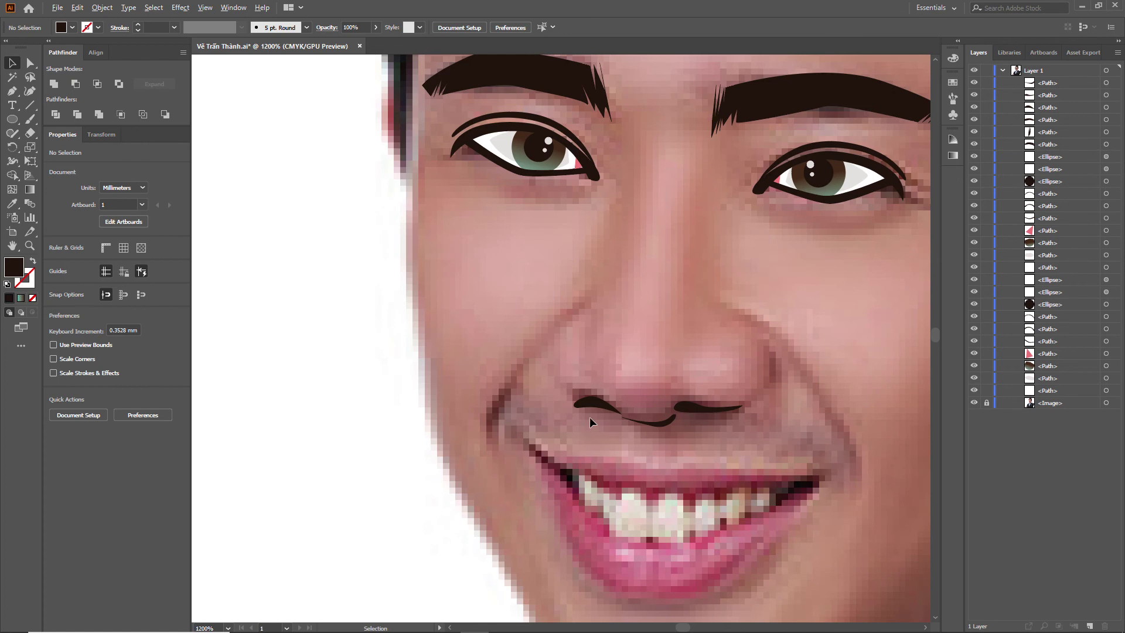
{"action": "scroll", "coordinate": [587, 423], "scroll_direction": "up", "scroll_amount": 2}
{"action": "left_click", "coordinate": [571, 404]}
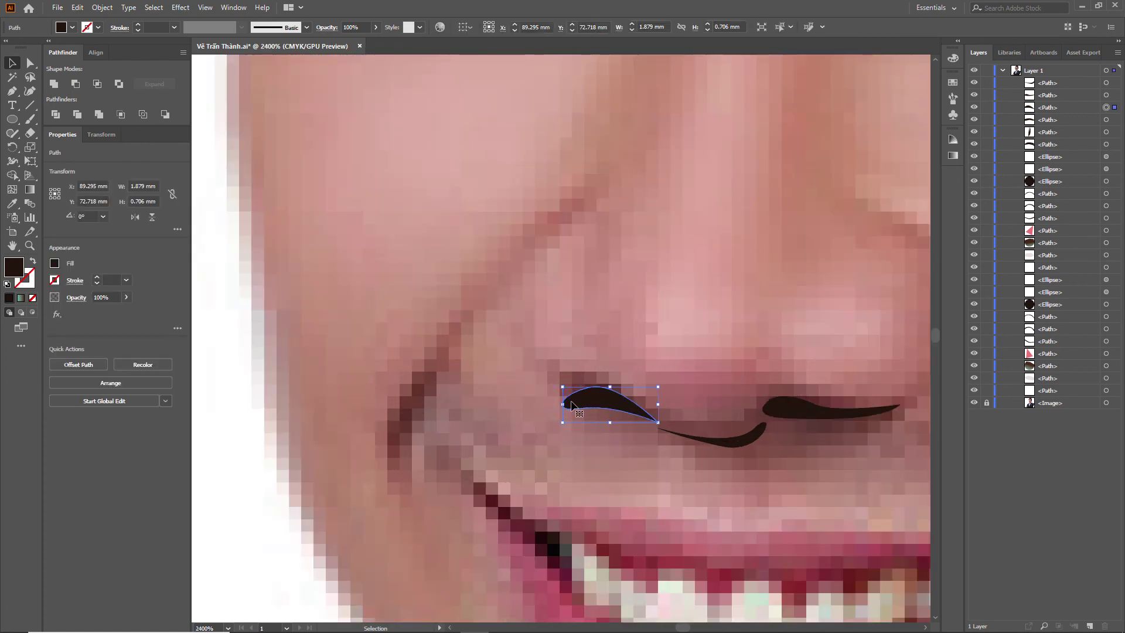
{"action": "left_click_drag", "start_coordinate": [664, 380], "coordinate": [670, 391]}
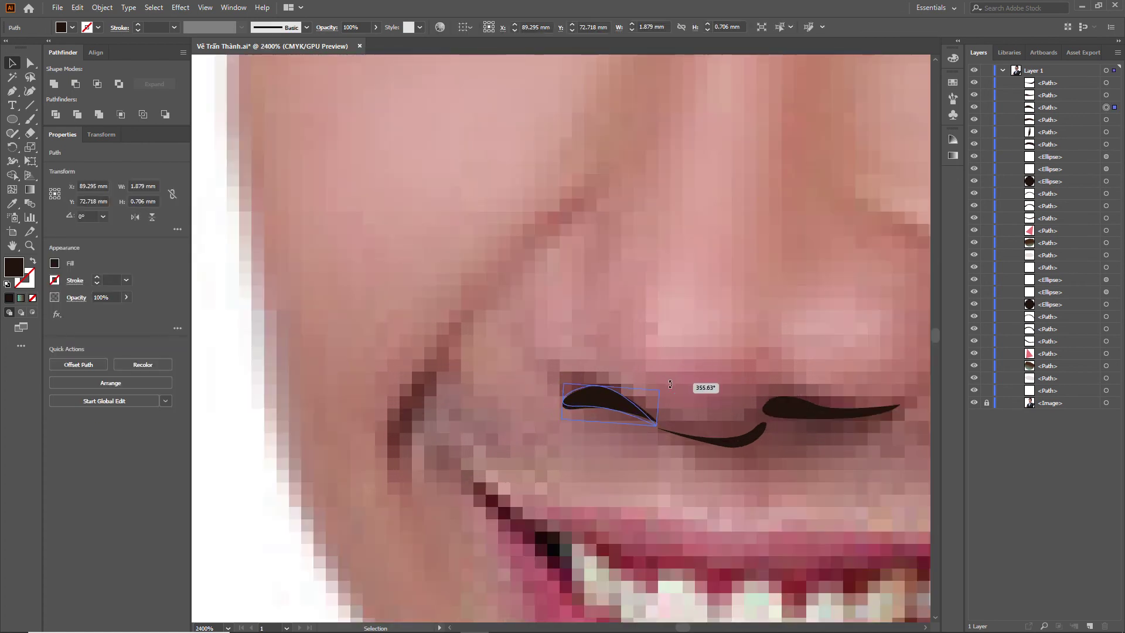
{"action": "key", "text": "ctrl+z"}
{"action": "key", "text": "ctrl+shift+z"}
{"action": "scroll", "coordinate": [597, 407], "scroll_direction": "up", "scroll_amount": 1}
{"action": "left_click_drag", "start_coordinate": [605, 387], "coordinate": [602, 381]}
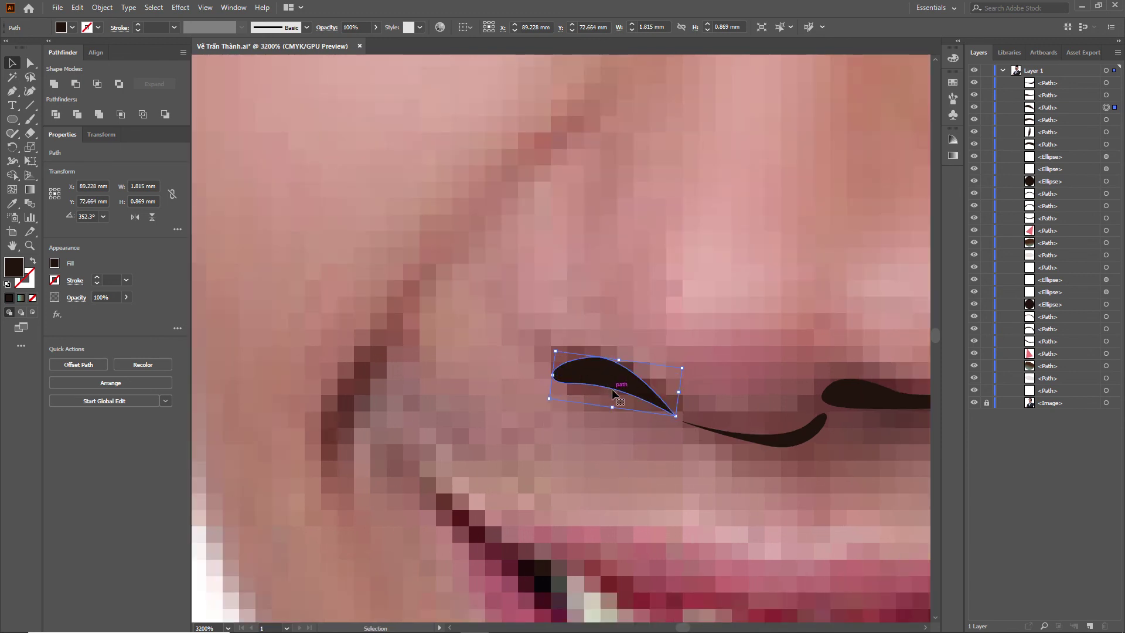
{"action": "scroll", "coordinate": [580, 428], "scroll_direction": "down", "scroll_amount": 3}
{"action": "scroll", "coordinate": [580, 428], "scroll_direction": "down", "scroll_amount": 2}
{"action": "left_click", "coordinate": [431, 413]}
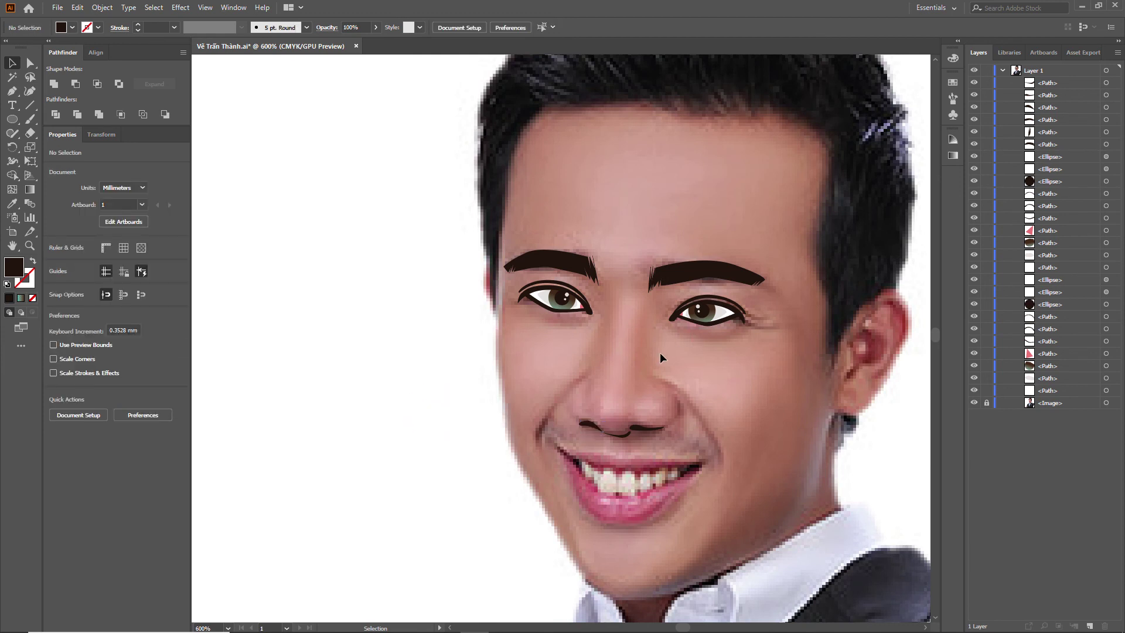
{"action": "key", "text": "ctrl+y"}
{"action": "key", "text": "ctrl+y"}
{"action": "left_click", "coordinate": [973, 403]}
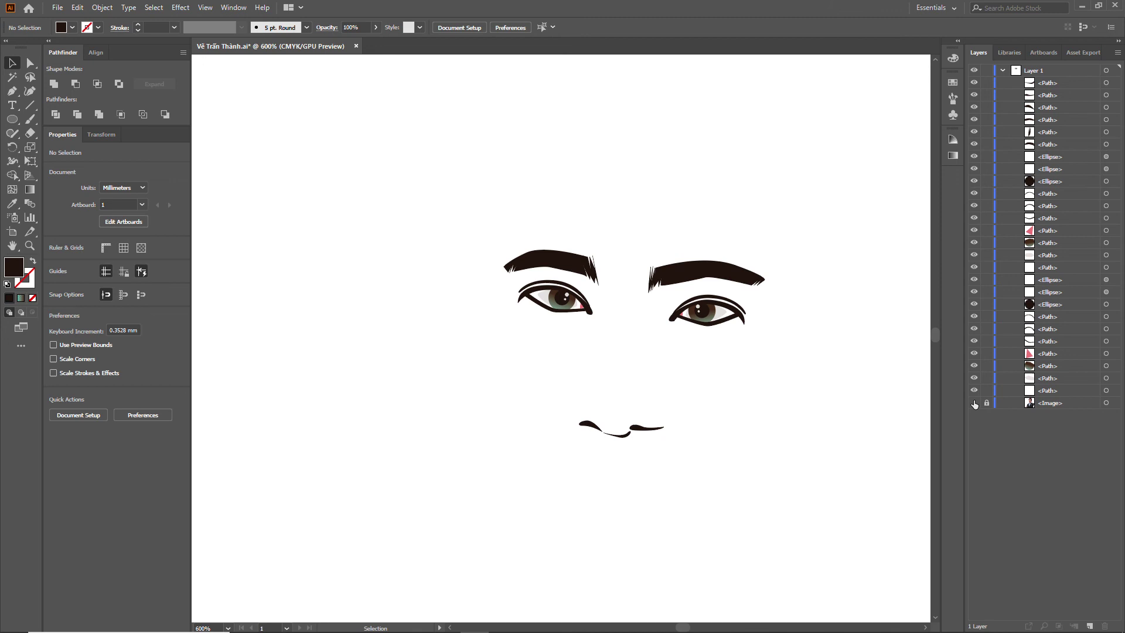
{"action": "left_click", "coordinate": [974, 403]}
{"action": "scroll", "coordinate": [595, 441], "scroll_direction": "up", "scroll_amount": 2}
{"action": "scroll", "coordinate": [612, 431], "scroll_direction": "up", "scroll_amount": 2}
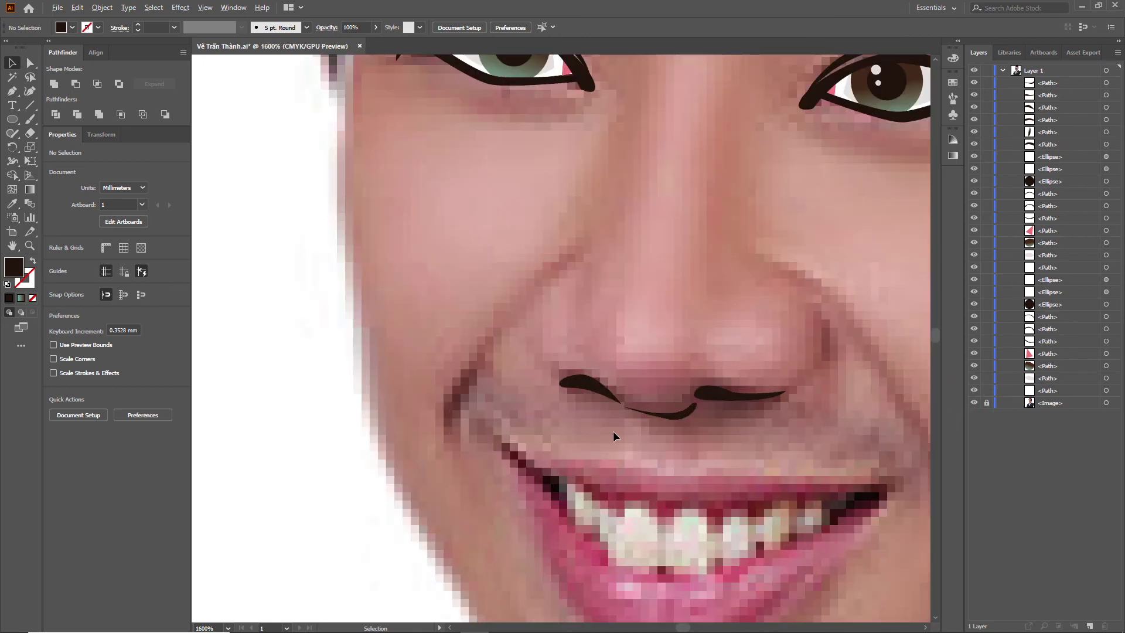
Step: Delete the old lower nose curve under the nose tip
{"action": "left_click", "coordinate": [661, 419]}
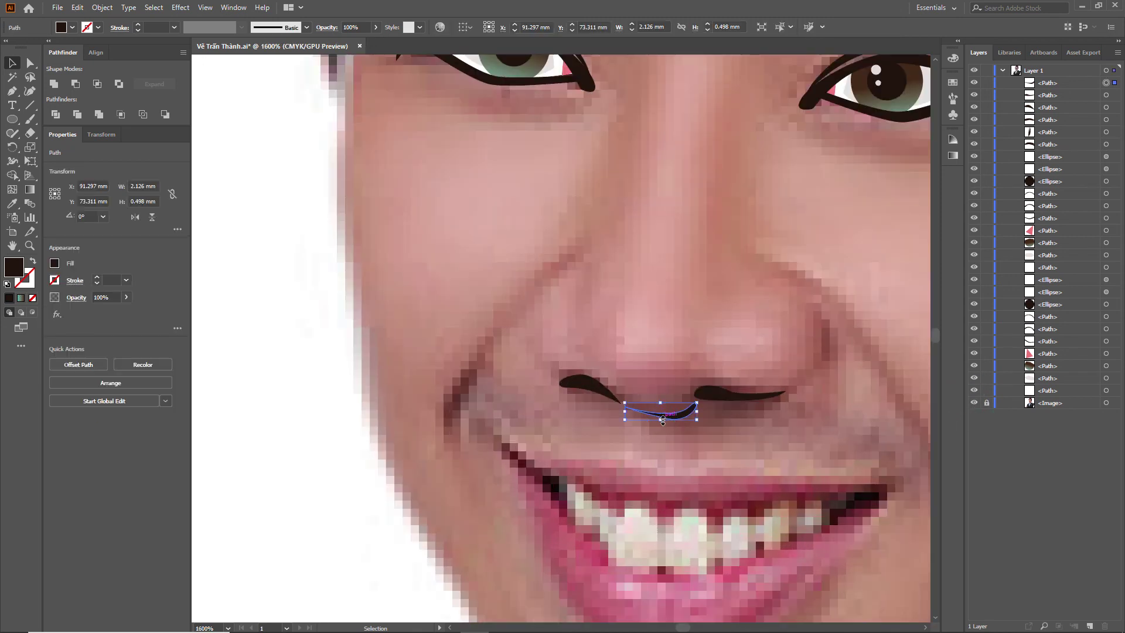
{"action": "key", "text": "Delete"}
{"action": "key", "text": "p"}
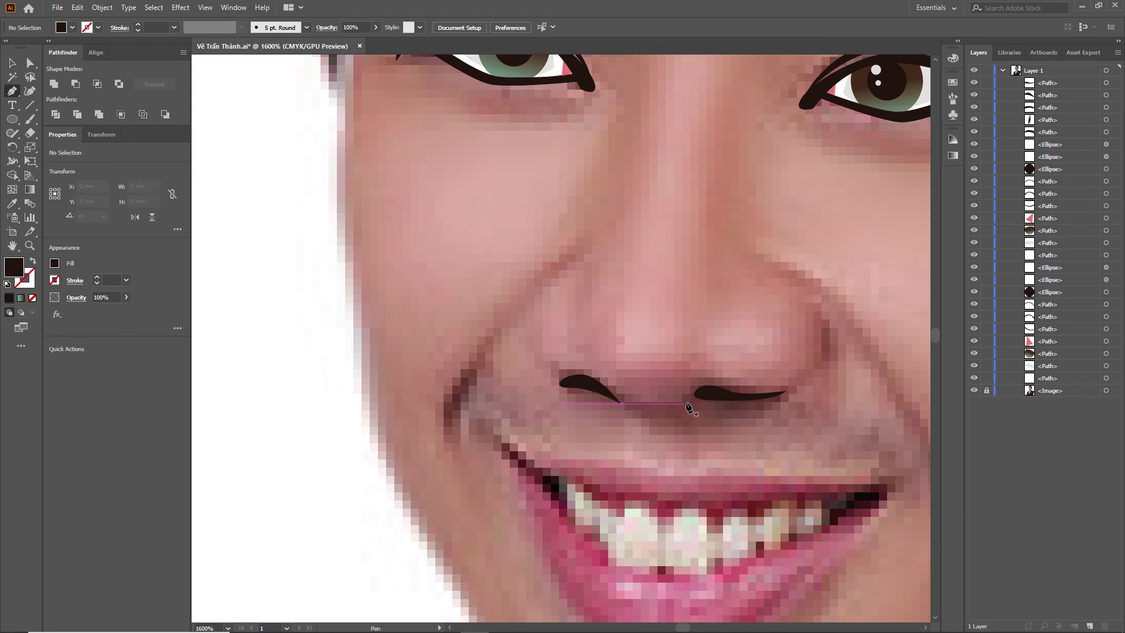
{"action": "left_click_drag", "start_coordinate": [686, 404], "coordinate": [675, 415]}
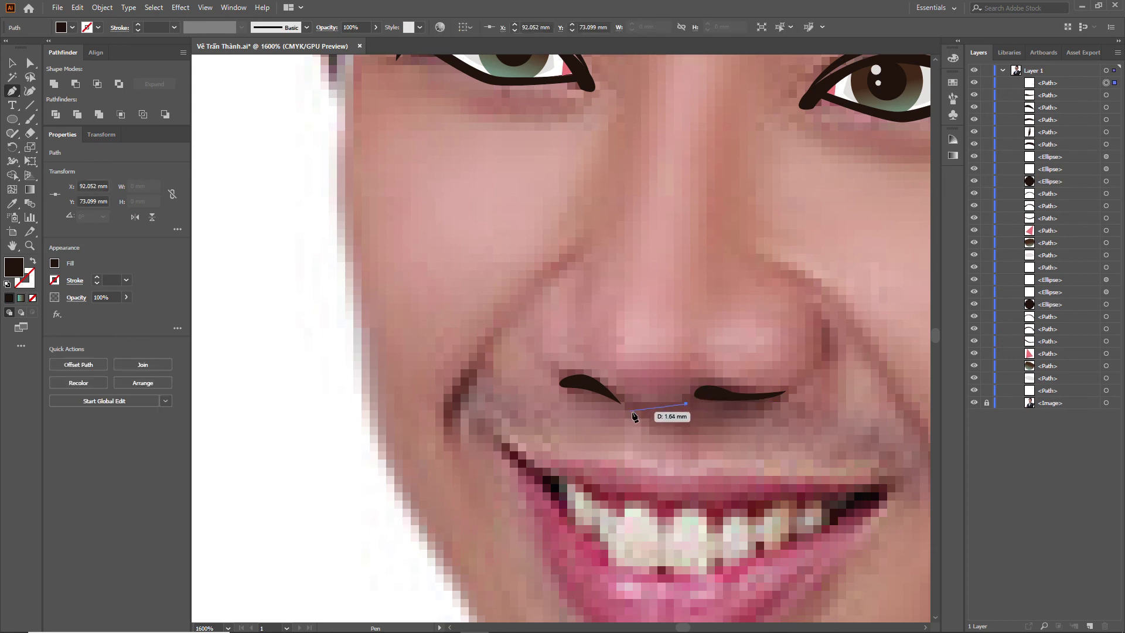
{"action": "key", "text": "ctrl+z"}
Step: Draw a new bent curve under the nose tip, extending it to the right nostril
{"action": "left_click", "coordinate": [690, 404]}
{"action": "left_click_drag", "start_coordinate": [630, 408], "coordinate": [609, 393]}
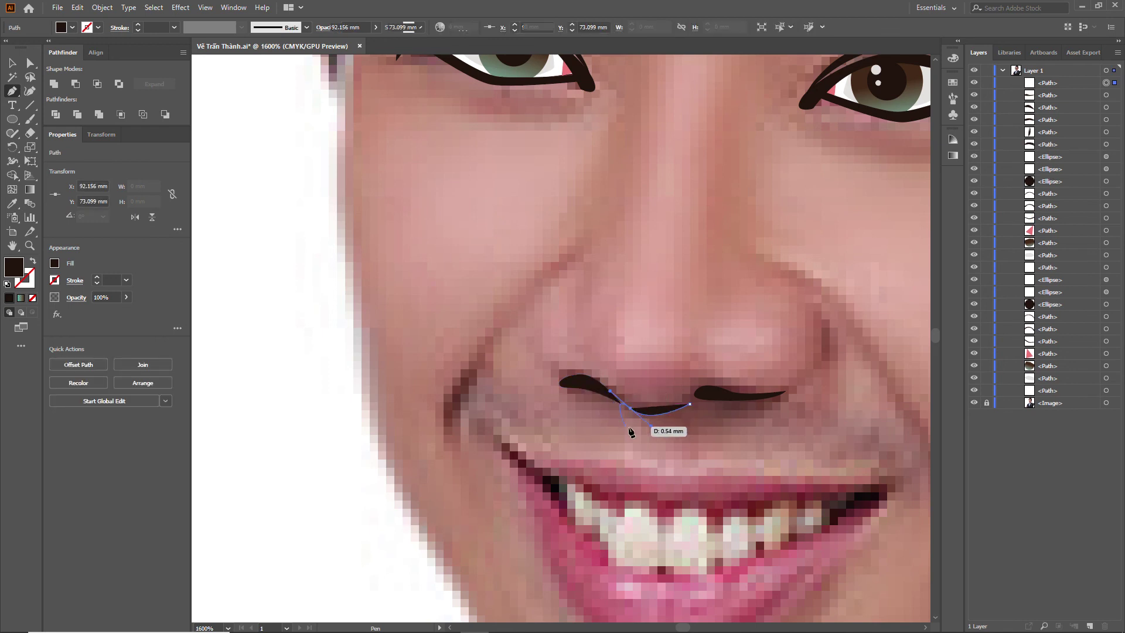
{"action": "left_click_drag", "start_coordinate": [650, 425], "coordinate": [652, 431]}
{"action": "scroll", "coordinate": [652, 431], "scroll_direction": "up", "scroll_amount": 1}
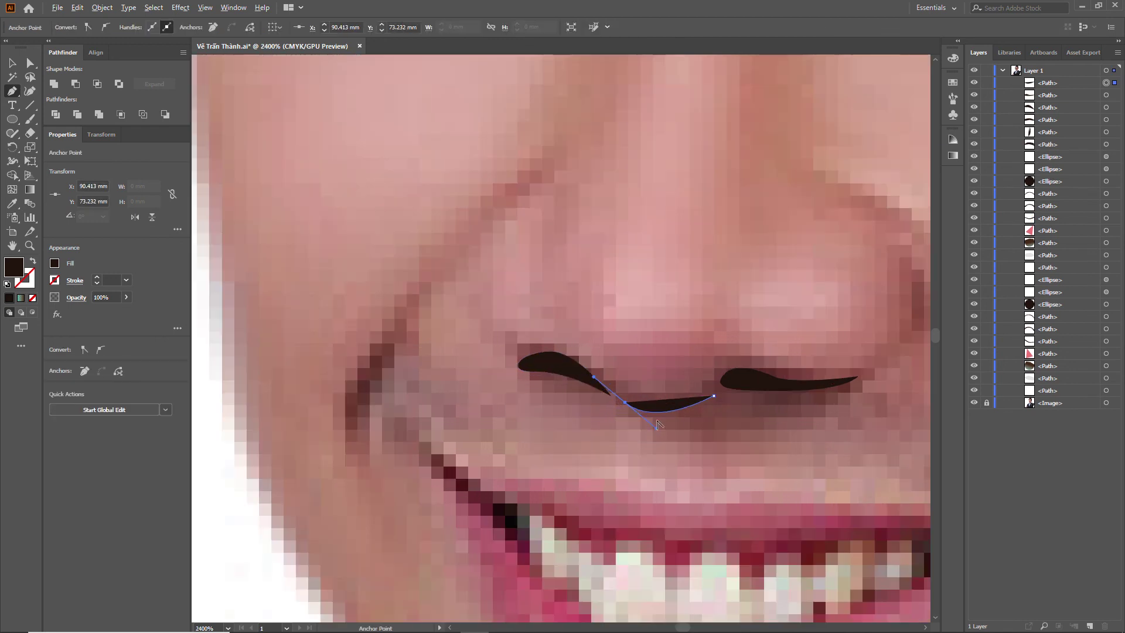
{"action": "left_click_drag", "start_coordinate": [652, 430], "coordinate": [643, 426]}
{"action": "mouse_move", "coordinate": [714, 396]}
{"action": "left_mouse_down"}
{"action": "mouse_move", "coordinate": [727, 362]}
{"action": "mouse_move", "coordinate": [742, 372]}
{"action": "left_mouse_up"}
{"action": "key", "text": "ctrl+minus"}
{"action": "key", "text": "ctrl+minus"}
{"action": "key", "text": "ctrl+minus"}
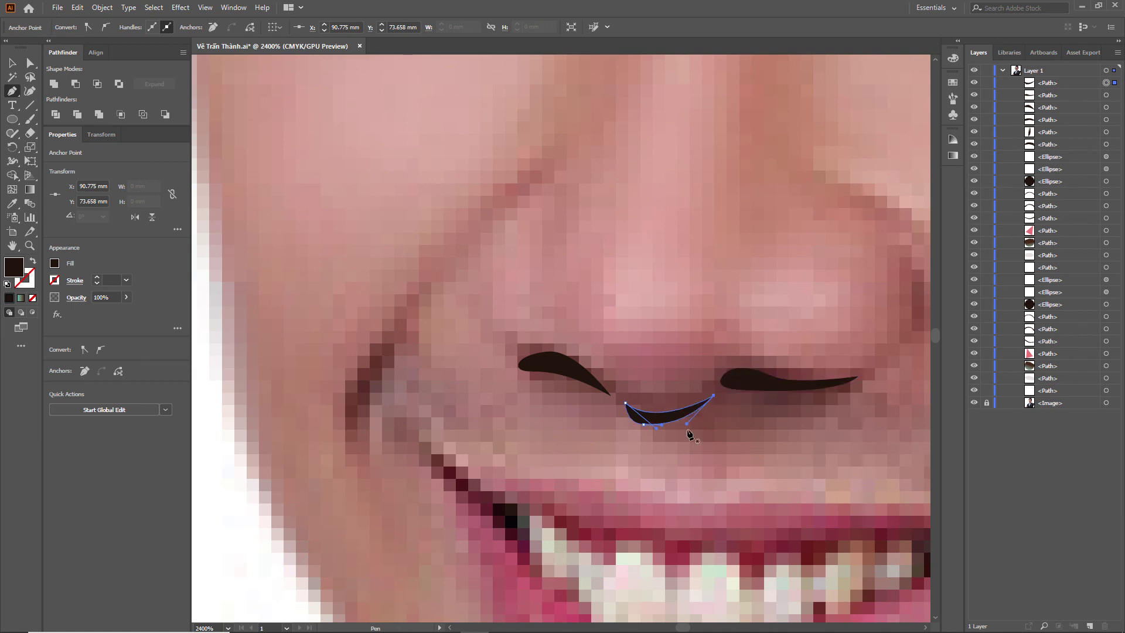
{"action": "key", "text": "v"}
{"action": "left_click", "coordinate": [439, 409]}
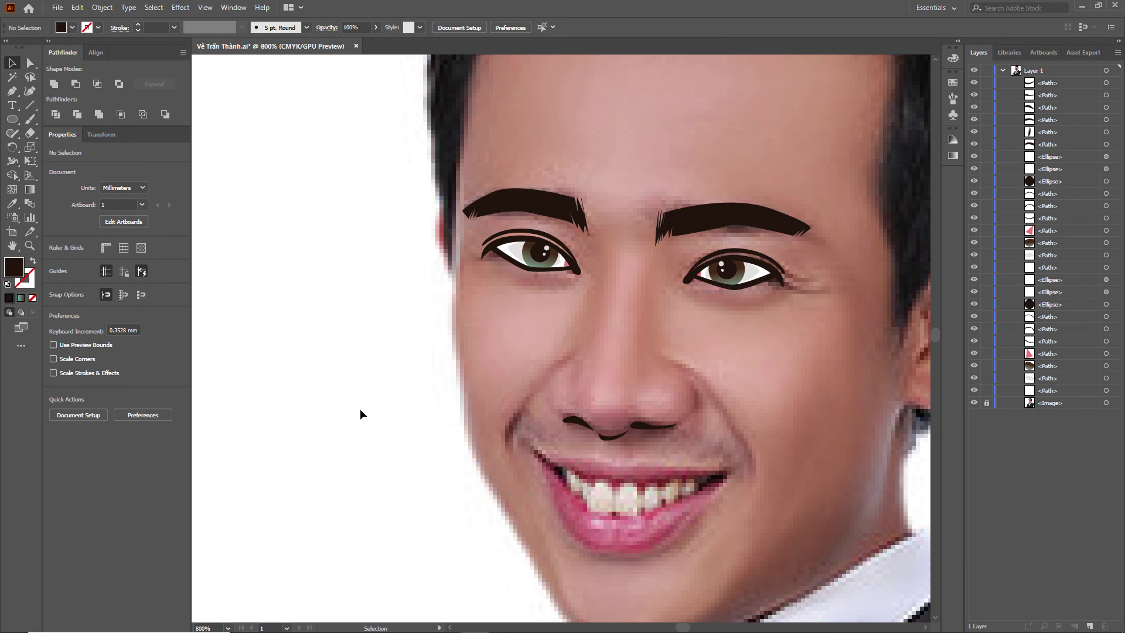
Step: Hide and reshow the reference photo to check the traced features
{"action": "left_click", "coordinate": [973, 402]}
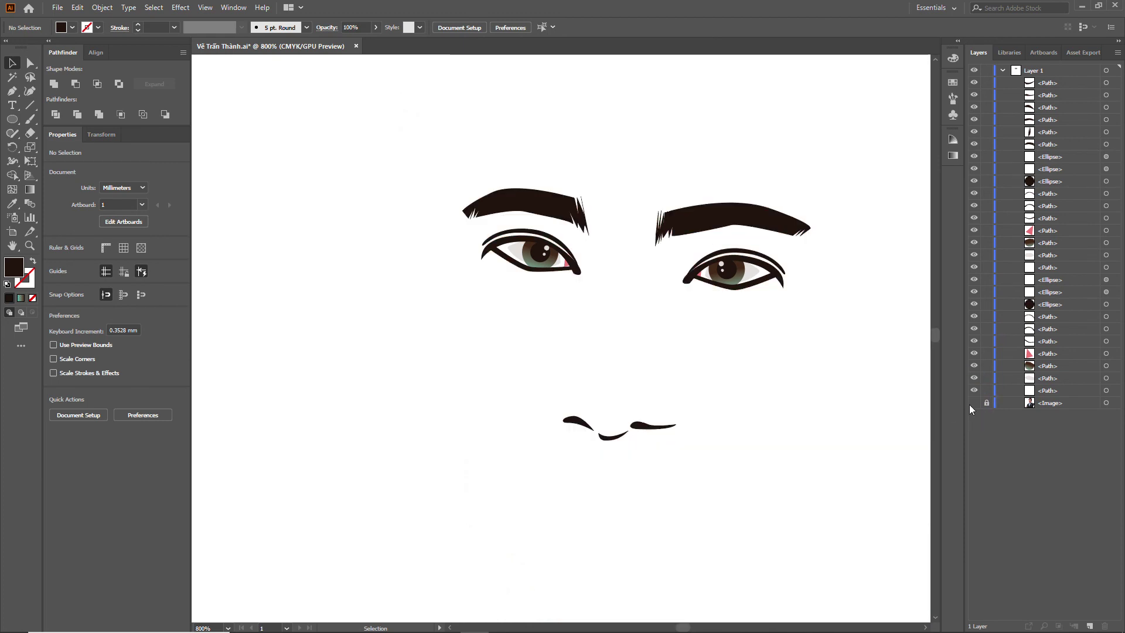
{"action": "left_click", "coordinate": [973, 402]}
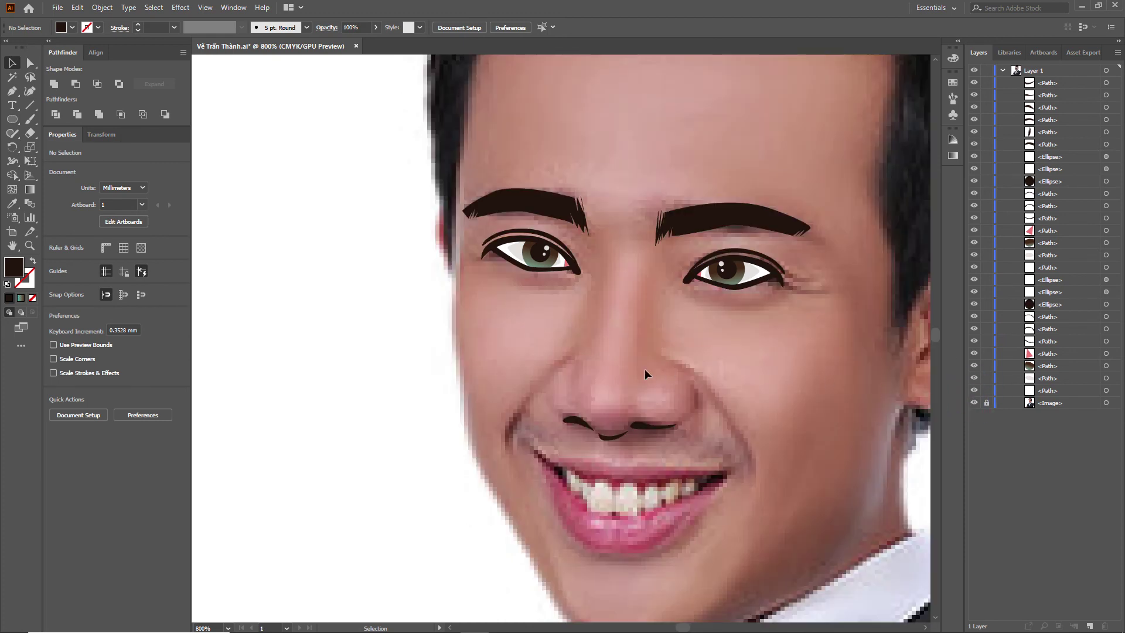
{"action": "scroll", "coordinate": [674, 402], "scroll_direction": "up", "scroll_amount": 1}
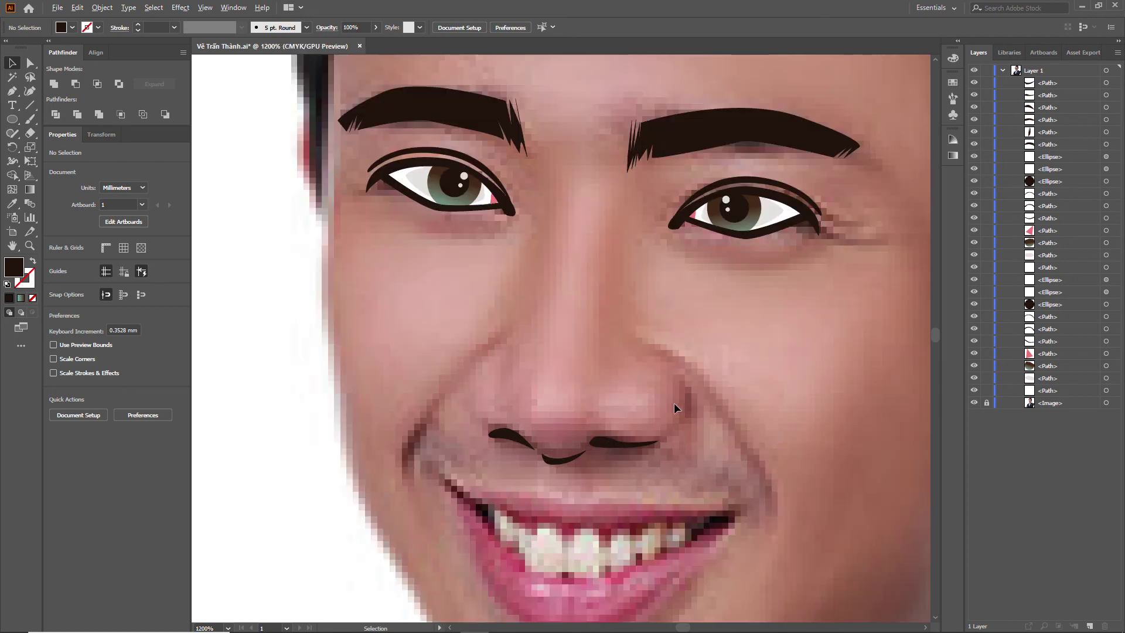
{"action": "scroll", "coordinate": [648, 402], "scroll_direction": "up", "scroll_amount": 1}
{"action": "key", "text": "p"}
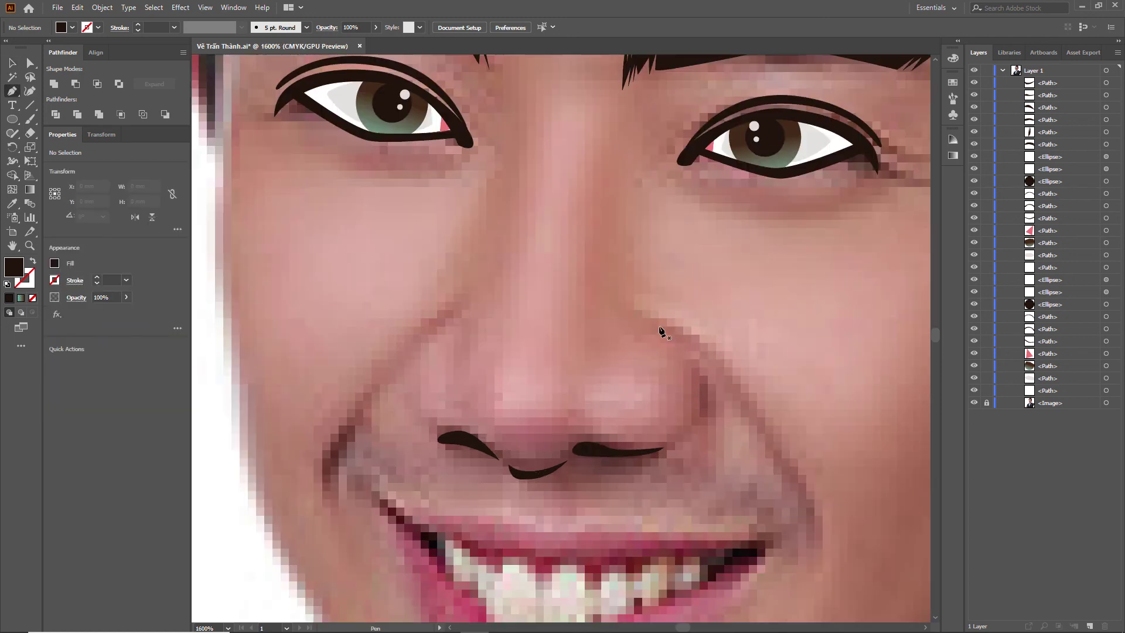
Step: Draw a closed, thin crescent along the right nose wing down to the nostril base
{"action": "left_click_drag", "start_coordinate": [674, 336], "coordinate": [681, 335]}
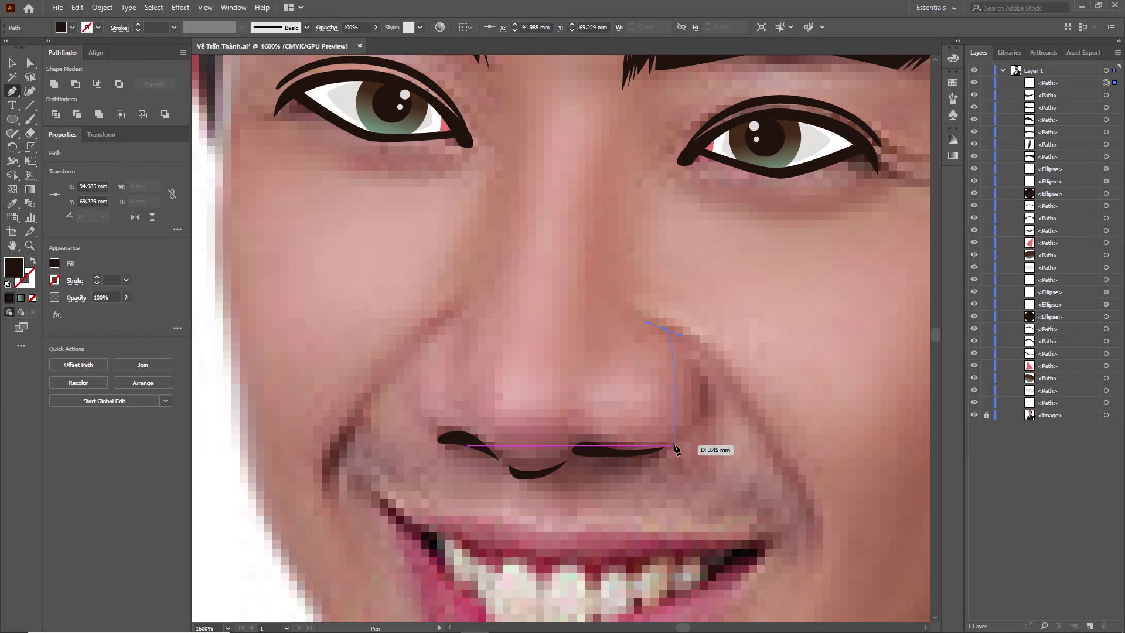
{"action": "left_click_drag", "start_coordinate": [675, 446], "coordinate": [630, 469]}
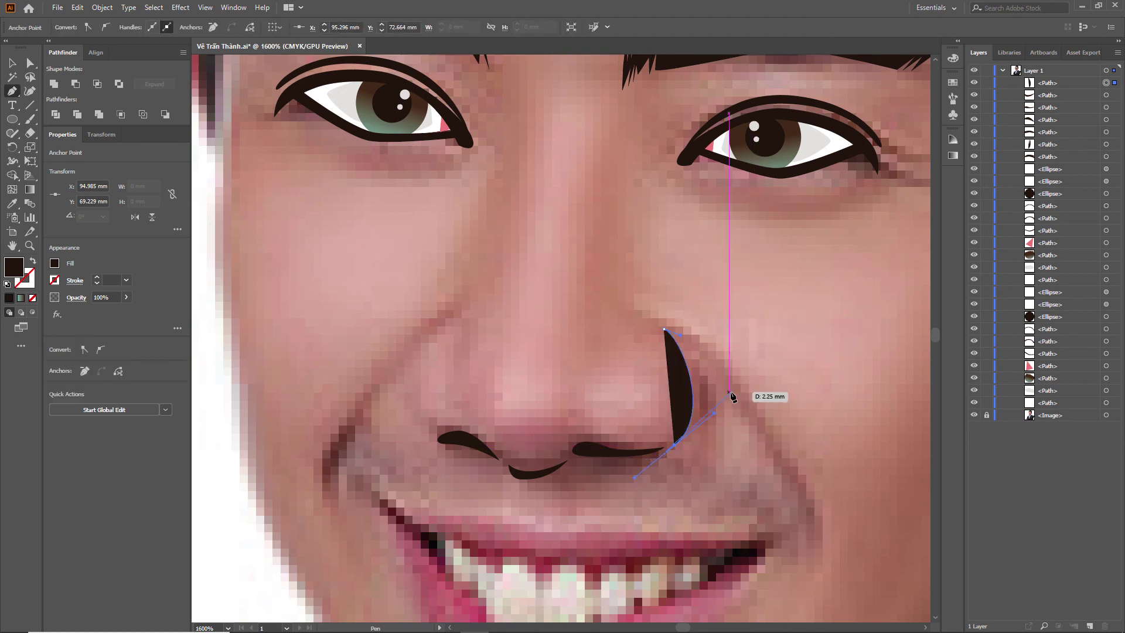
{"action": "left_click_drag", "start_coordinate": [715, 404], "coordinate": [720, 378]}
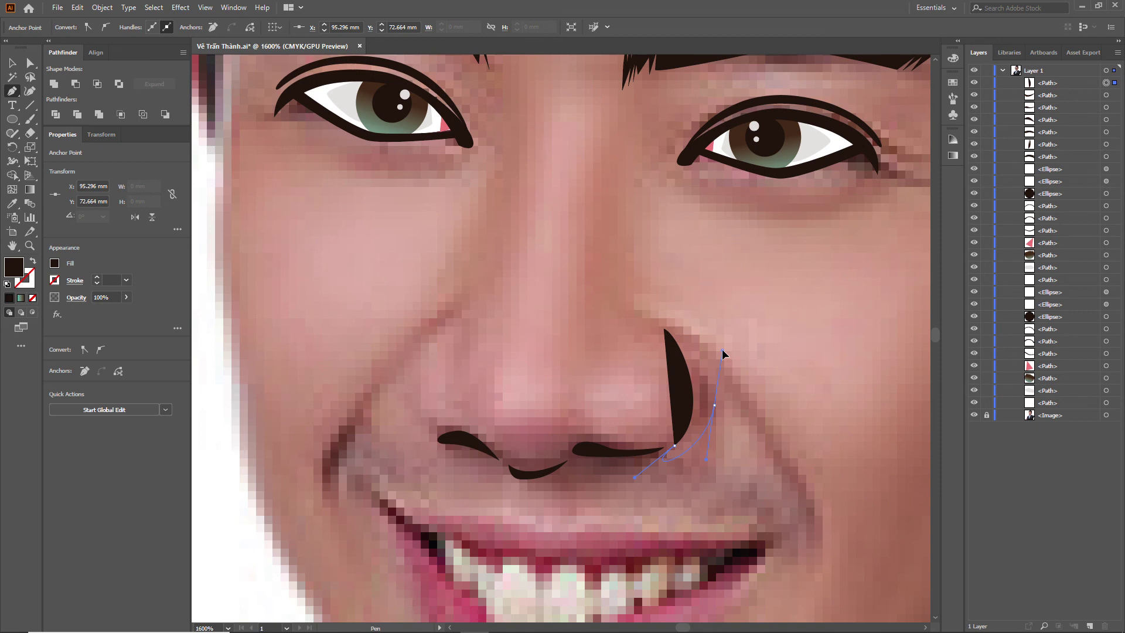
{"action": "left_click_drag", "start_coordinate": [706, 341], "coordinate": [707, 340]}
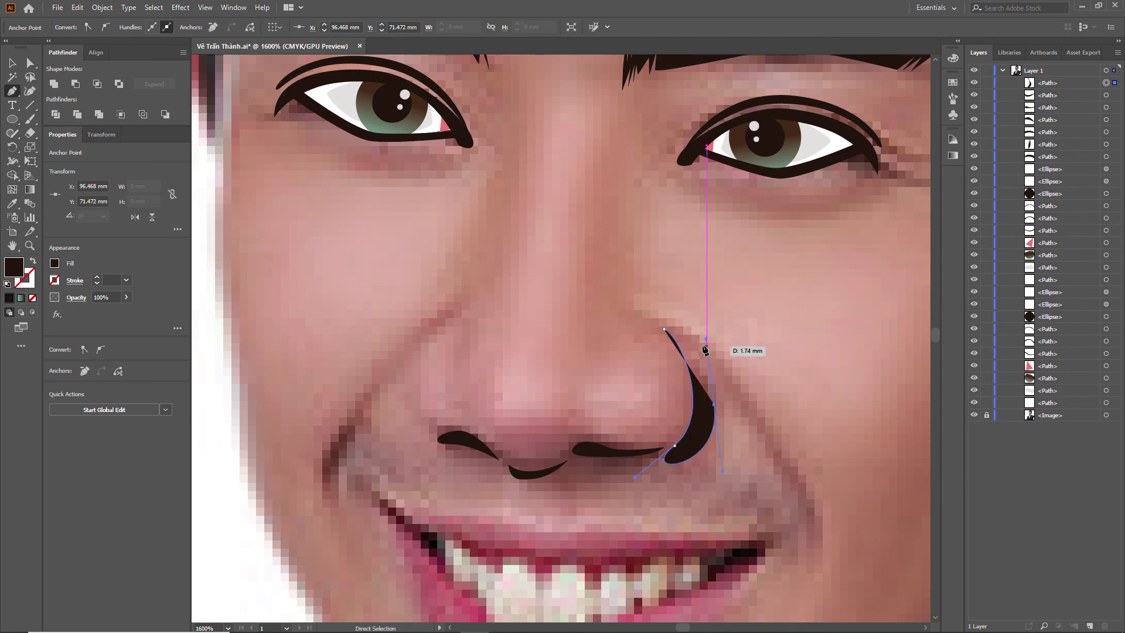
{"action": "left_click", "coordinate": [664, 330]}
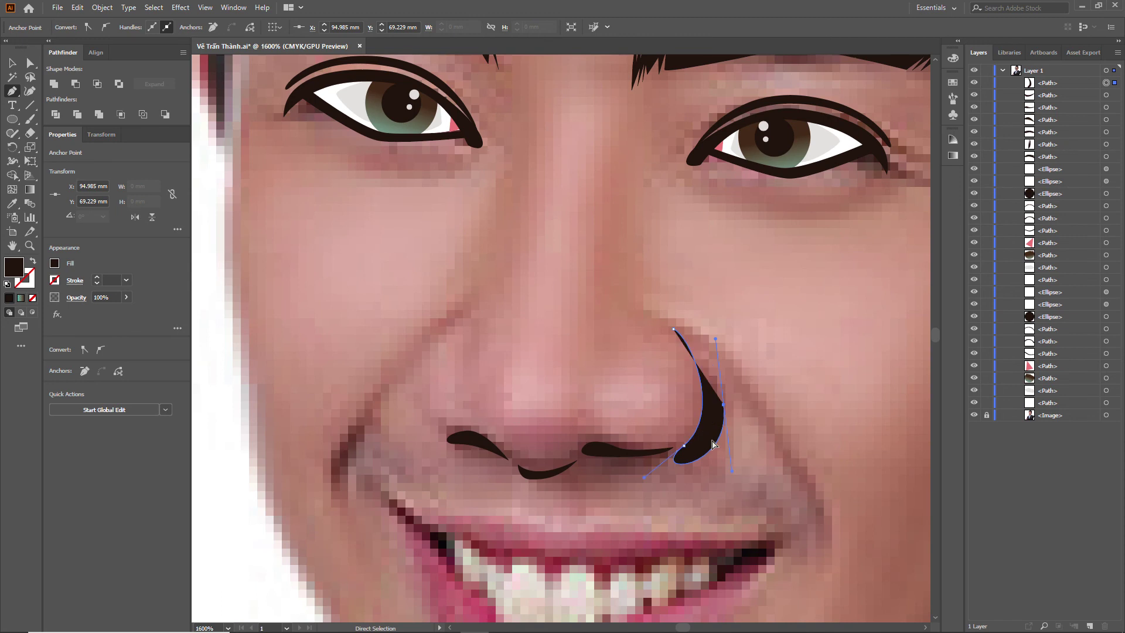
{"action": "mouse_move", "coordinate": [683, 445]}
{"action": "left_mouse_down"}
{"action": "mouse_move", "coordinate": [717, 411]}
{"action": "mouse_move", "coordinate": [723, 380]}
{"action": "left_mouse_up"}
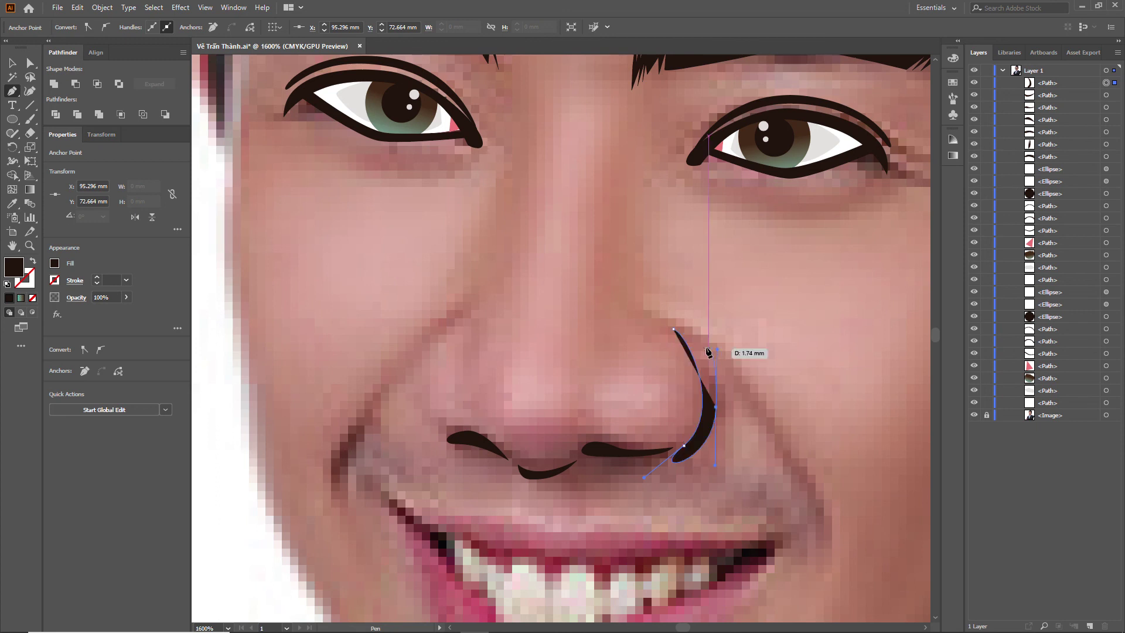
{"action": "left_click", "coordinate": [673, 329]}
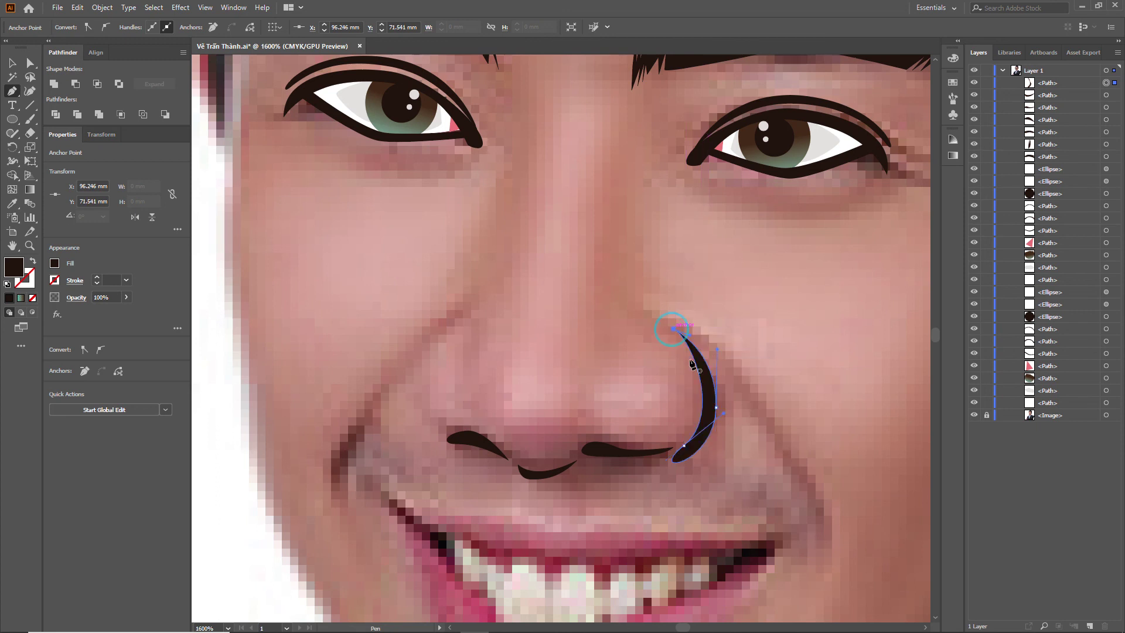
Step: Toggle the photo off and on to check the crescent, then zoom out and deselect
{"action": "scroll", "coordinate": [729, 469], "scroll_direction": "down", "scroll_amount": 1}
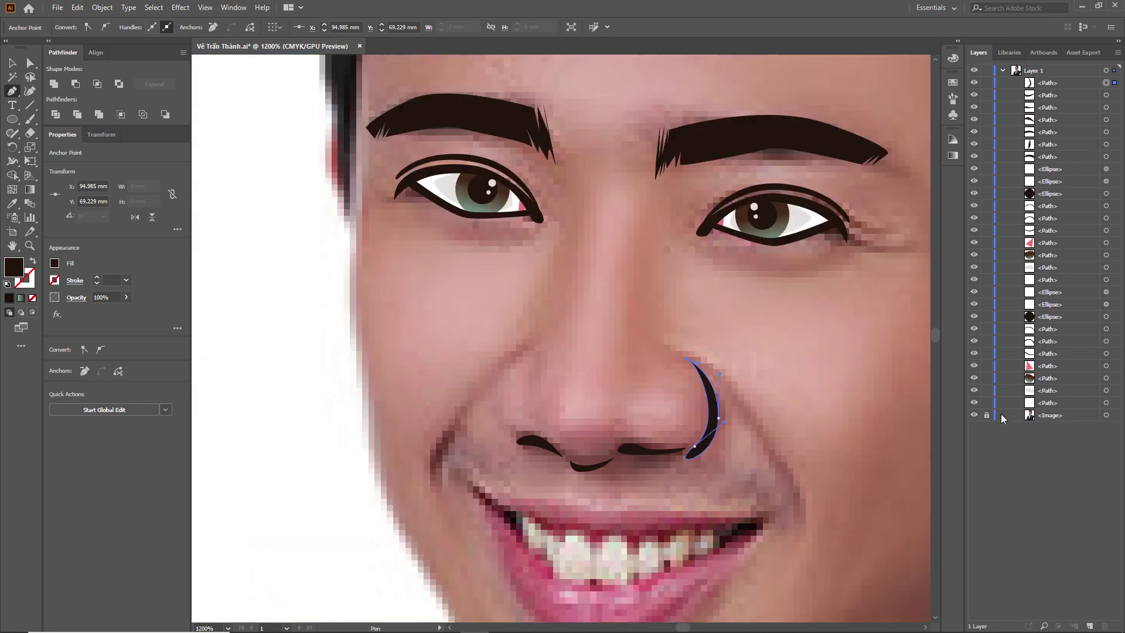
{"action": "left_click", "coordinate": [973, 416]}
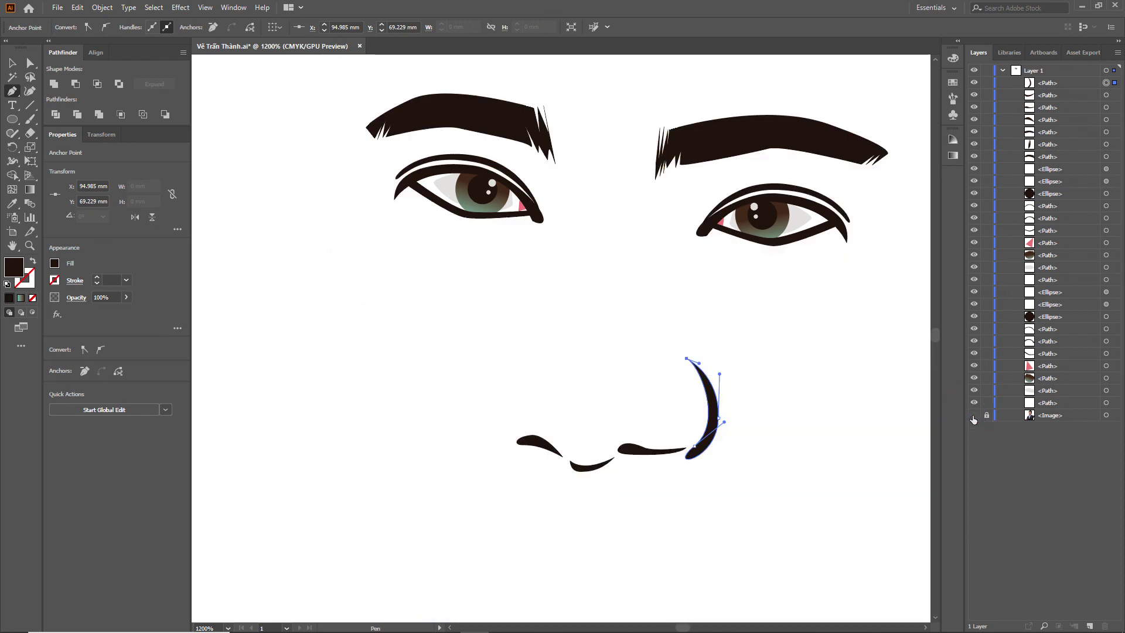
{"action": "left_click", "coordinate": [974, 415]}
{"action": "key", "text": "ctrl+minus"}
{"action": "key", "text": "ctrl+minus"}
{"action": "key", "text": "v"}
{"action": "left_click", "coordinate": [363, 378]}
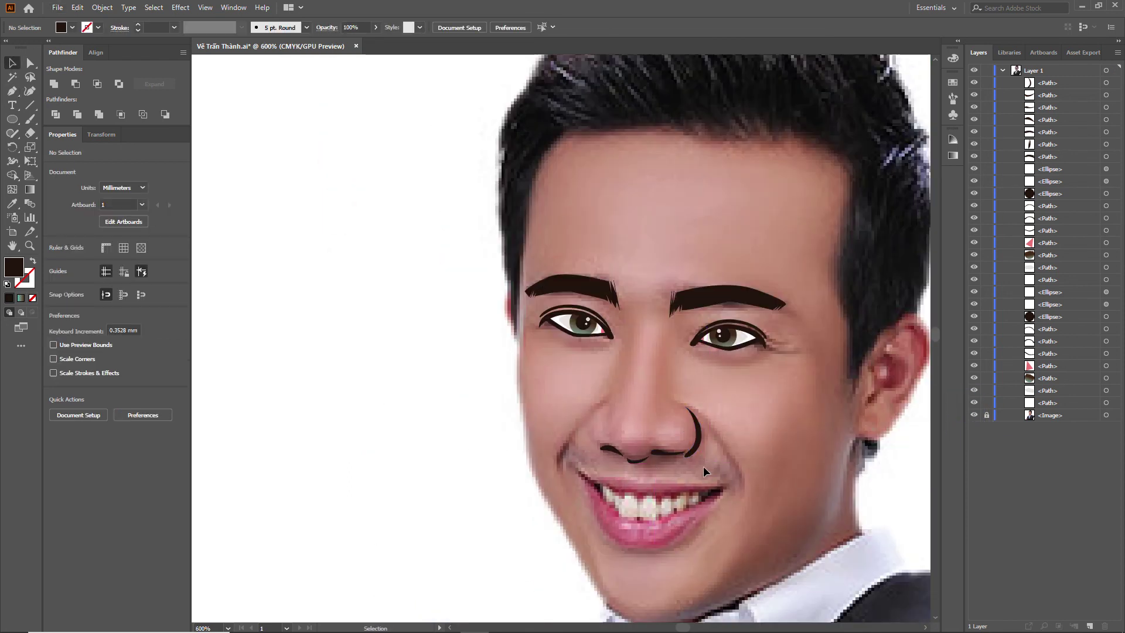
Step: Slim the right nose-wing crescent by adjusting its right edge and moving its top point down-right
{"action": "scroll", "coordinate": [703, 472], "scroll_direction": "up", "scroll_amount": 2}
{"action": "scroll", "coordinate": [694, 444], "scroll_direction": "up", "scroll_amount": 1}
{"action": "left_click", "coordinate": [674, 445]}
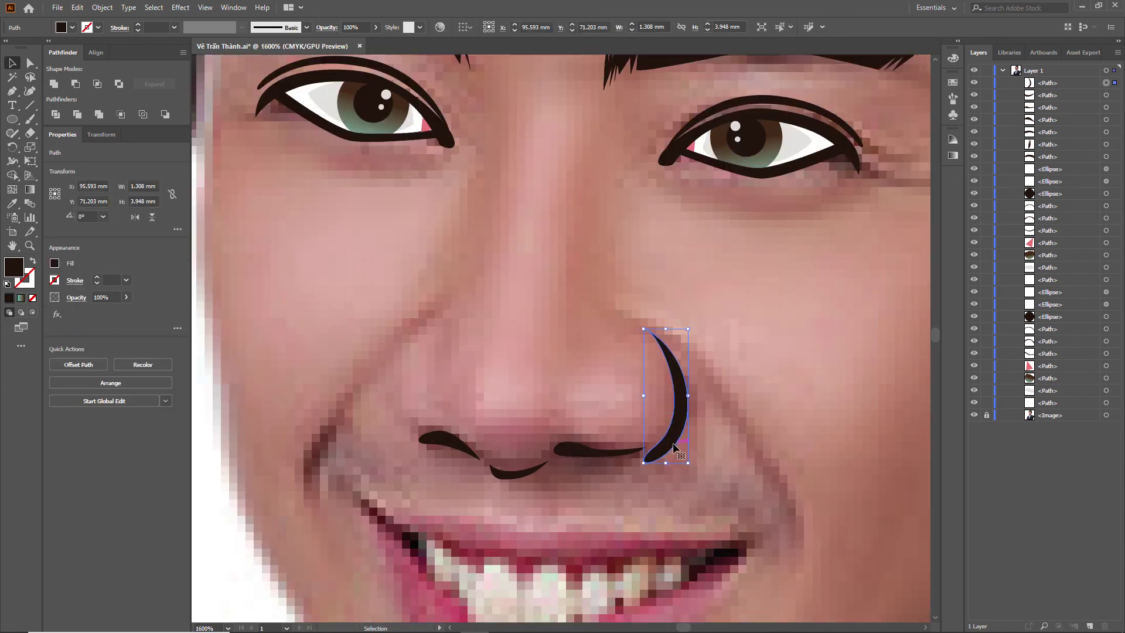
{"action": "key", "text": "Up"}
{"action": "key", "text": "Down"}
{"action": "key", "text": "a"}
{"action": "left_click_drag", "start_coordinate": [689, 412], "coordinate": [680, 409]}
{"action": "left_click_drag", "start_coordinate": [647, 330], "coordinate": [658, 344]}
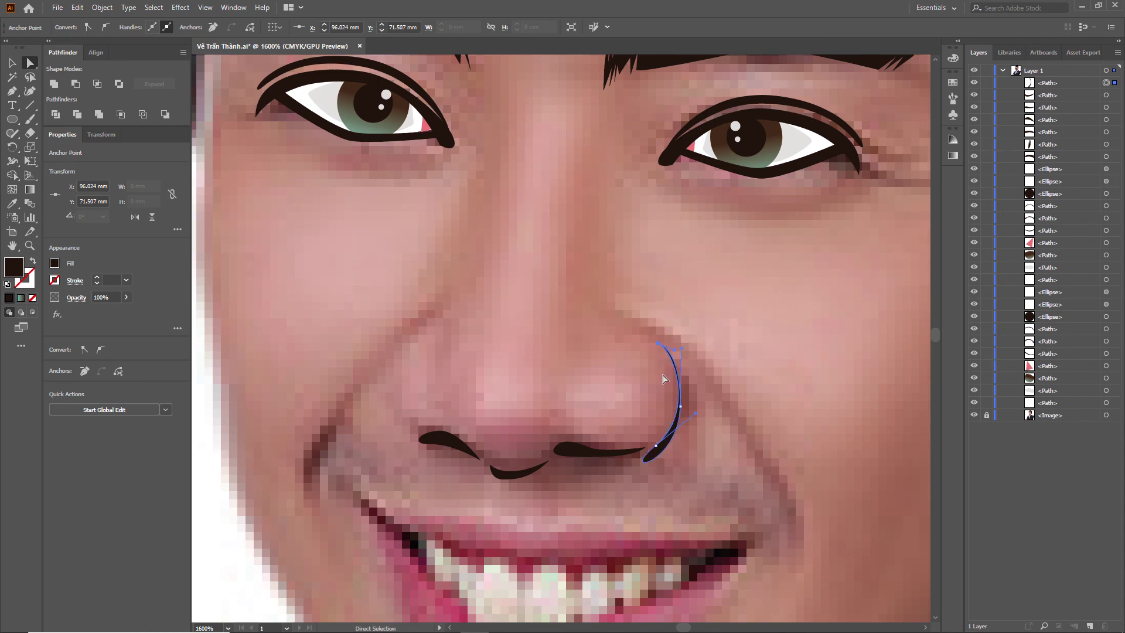
{"action": "left_click", "coordinate": [722, 417]}
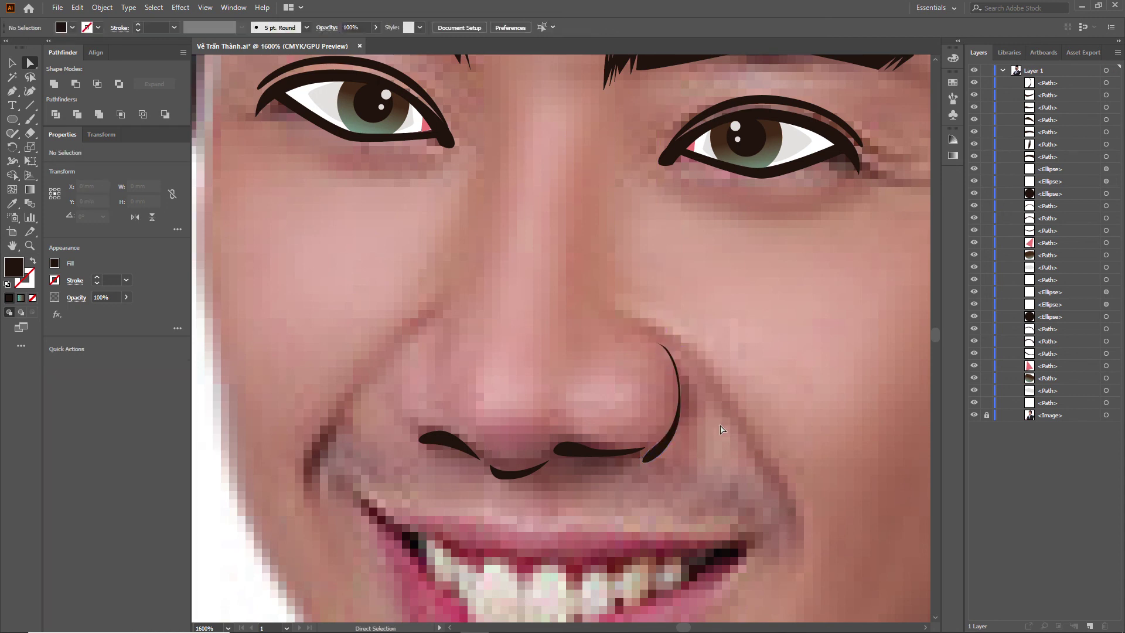
{"action": "scroll", "coordinate": [435, 394], "scroll_direction": "left", "scroll_amount": 3}
Step: Draw a closed crescent with a sharp lower corner along the left nose wing
{"action": "key", "text": "p"}
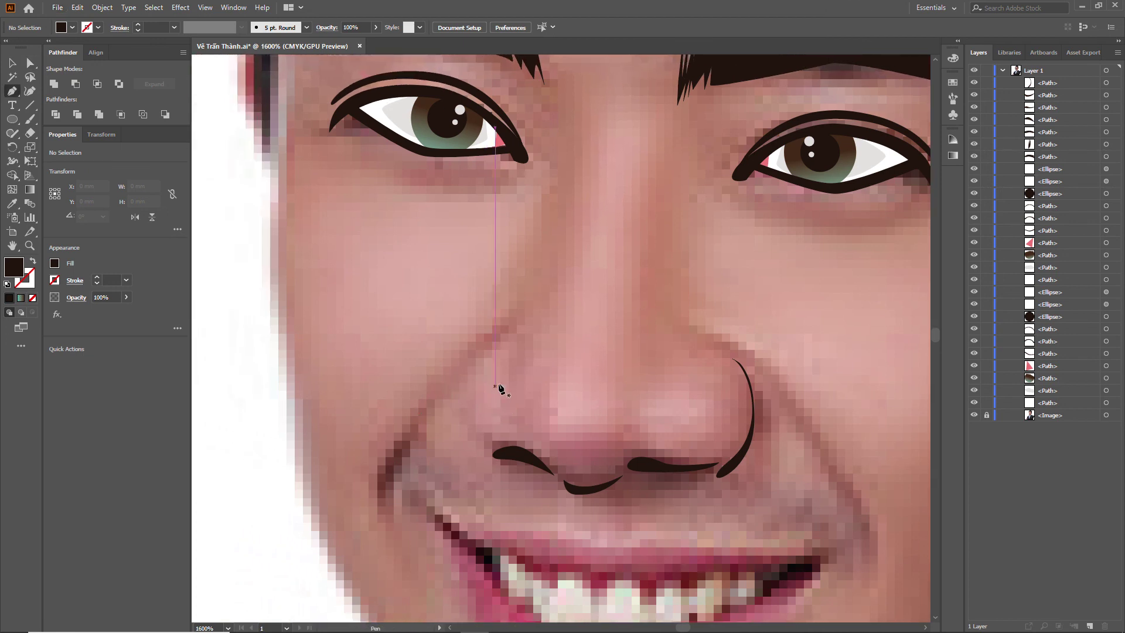
{"action": "left_click", "coordinate": [492, 358]}
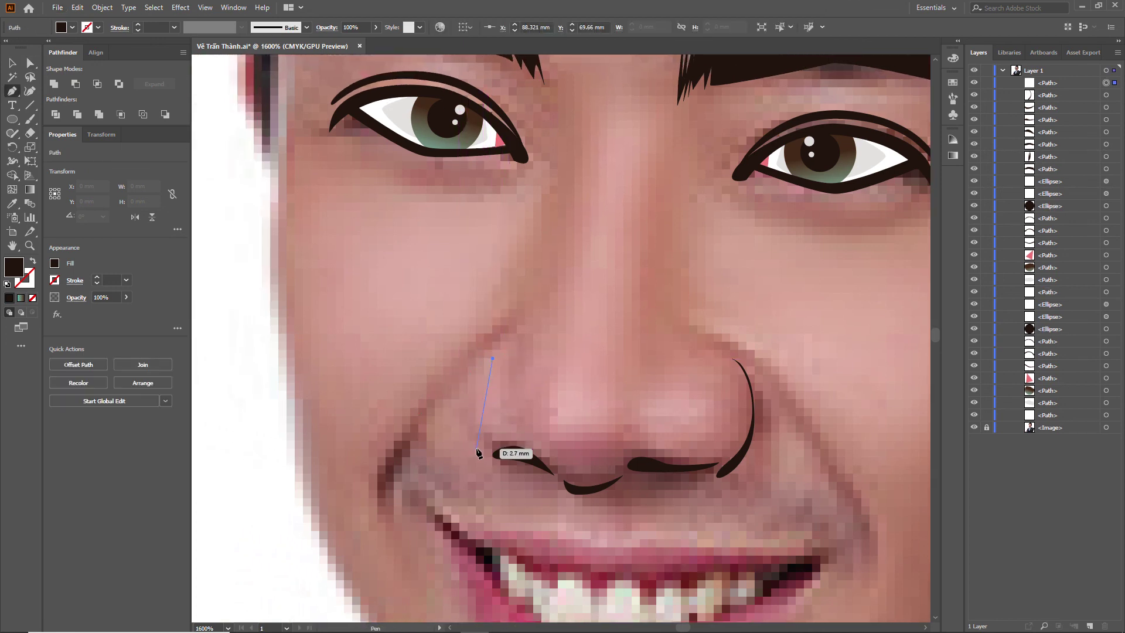
{"action": "left_click_drag", "start_coordinate": [479, 450], "coordinate": [523, 477]}
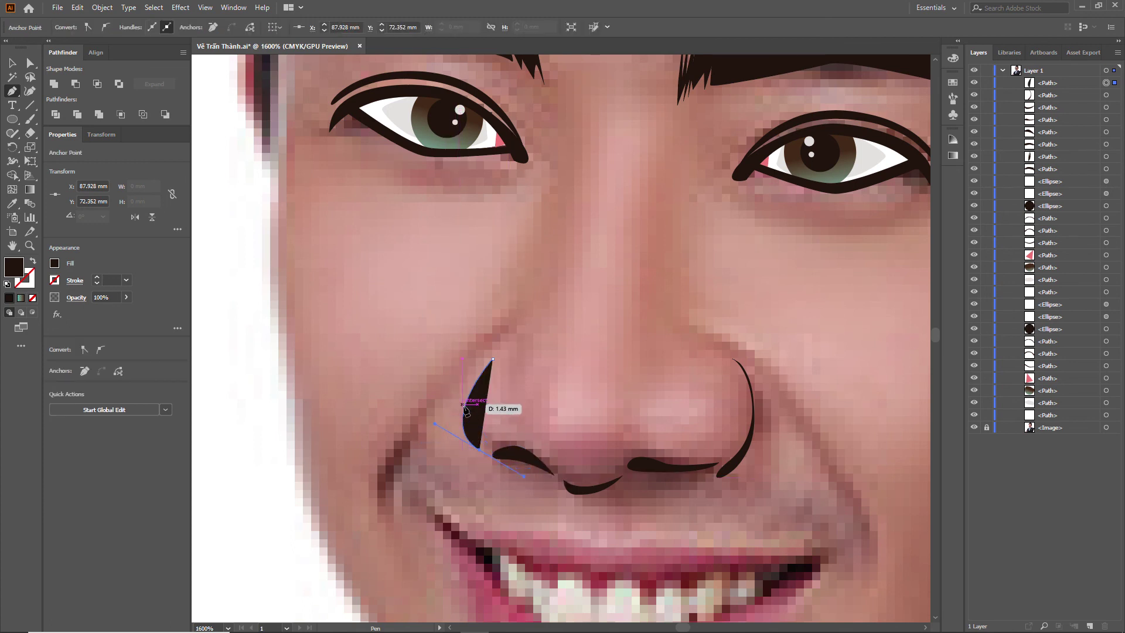
{"action": "left_click", "coordinate": [479, 449]}
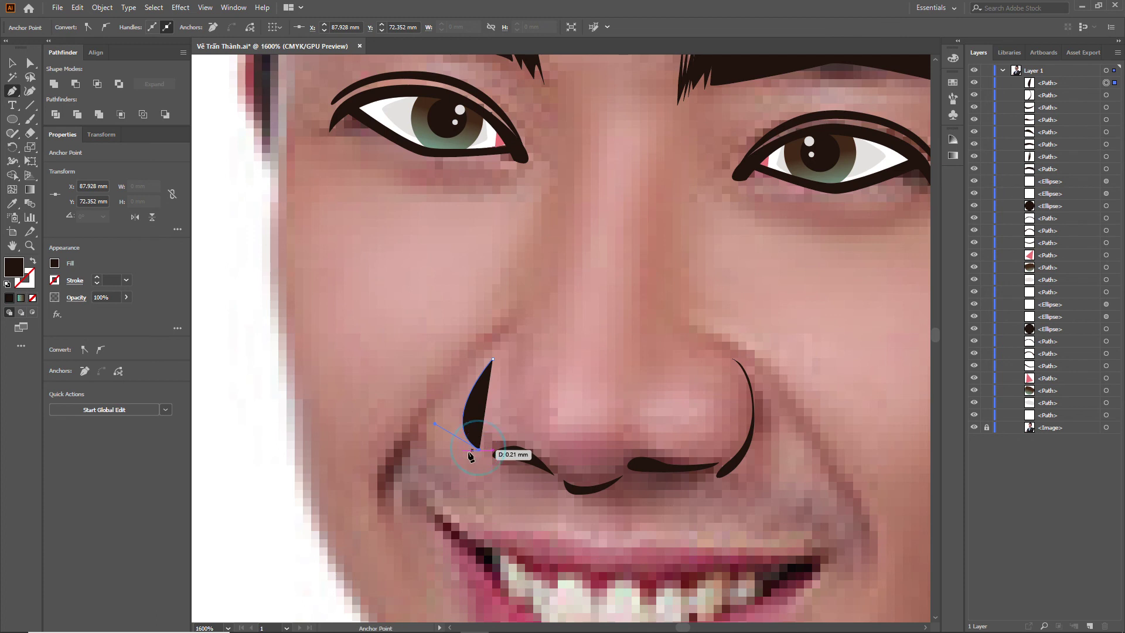
{"action": "left_click_drag", "start_coordinate": [452, 410], "coordinate": [461, 358]}
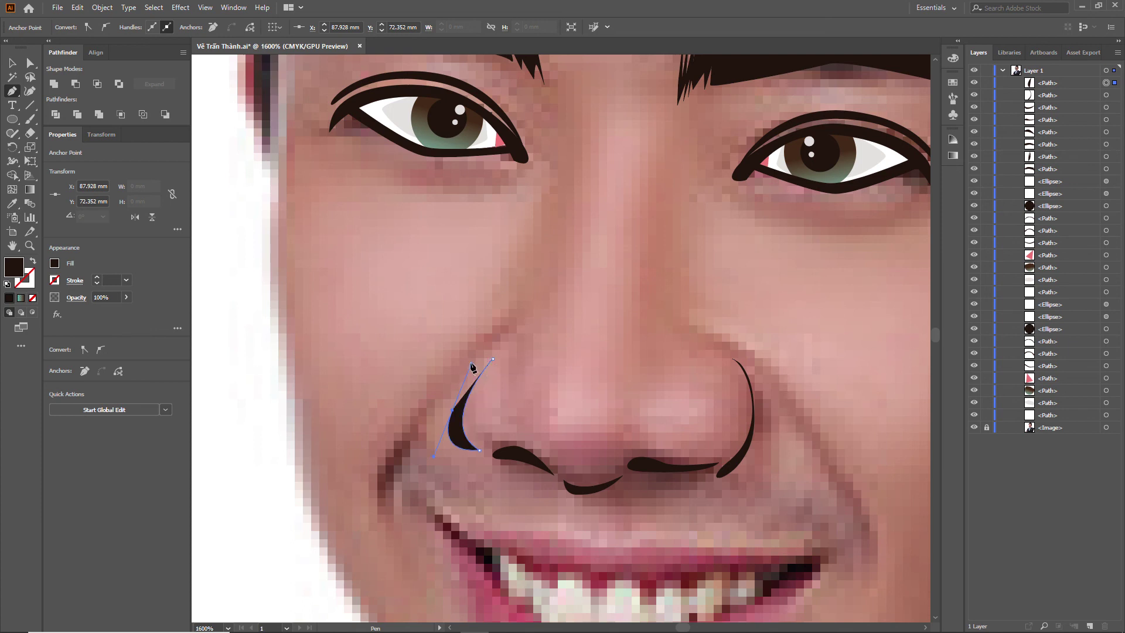
{"action": "left_click", "coordinate": [492, 359]}
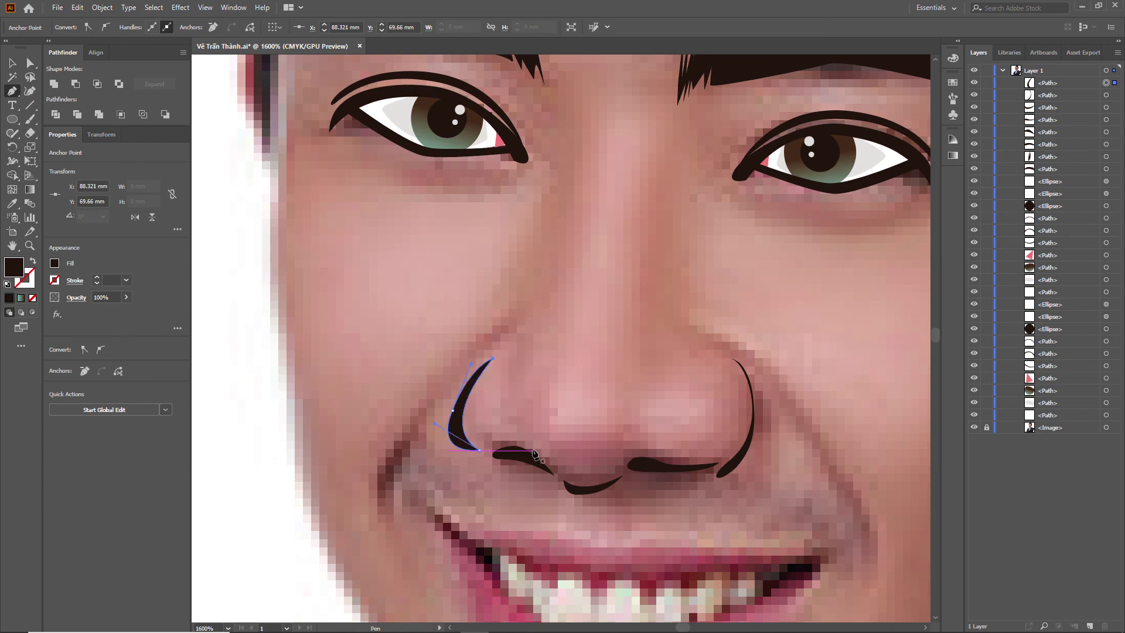
{"action": "key", "text": "v"}
{"action": "left_click", "coordinate": [281, 385]}
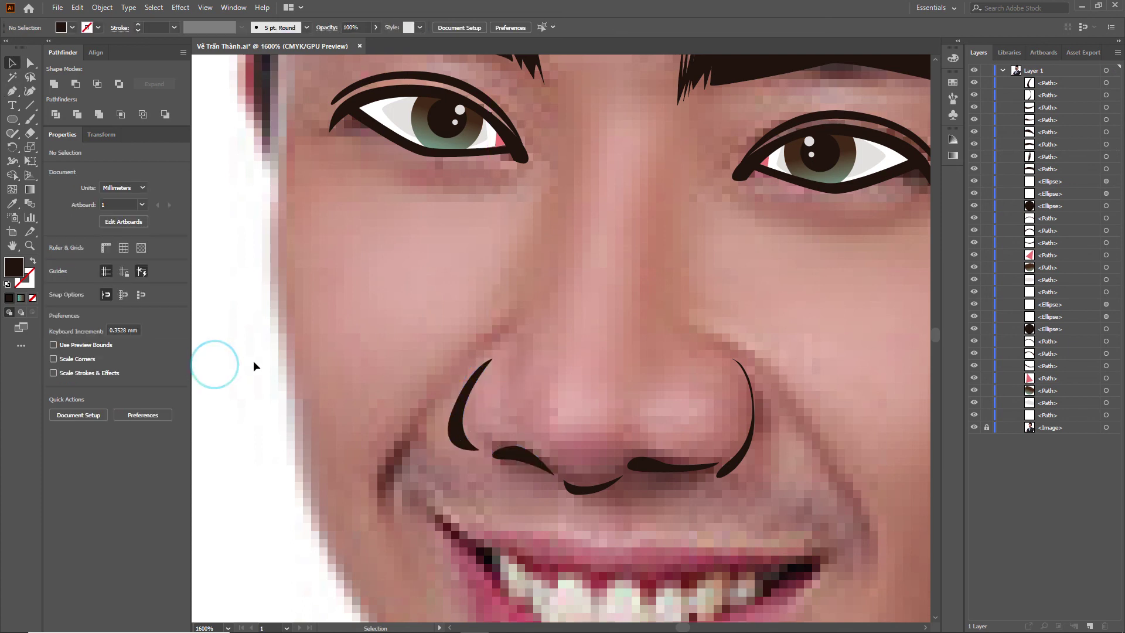
Step: Hide the reference photo to check the traced lines, then show it again
{"action": "left_click", "coordinate": [974, 427]}
{"action": "scroll", "coordinate": [624, 431], "scroll_direction": "down", "scroll_amount": 2}
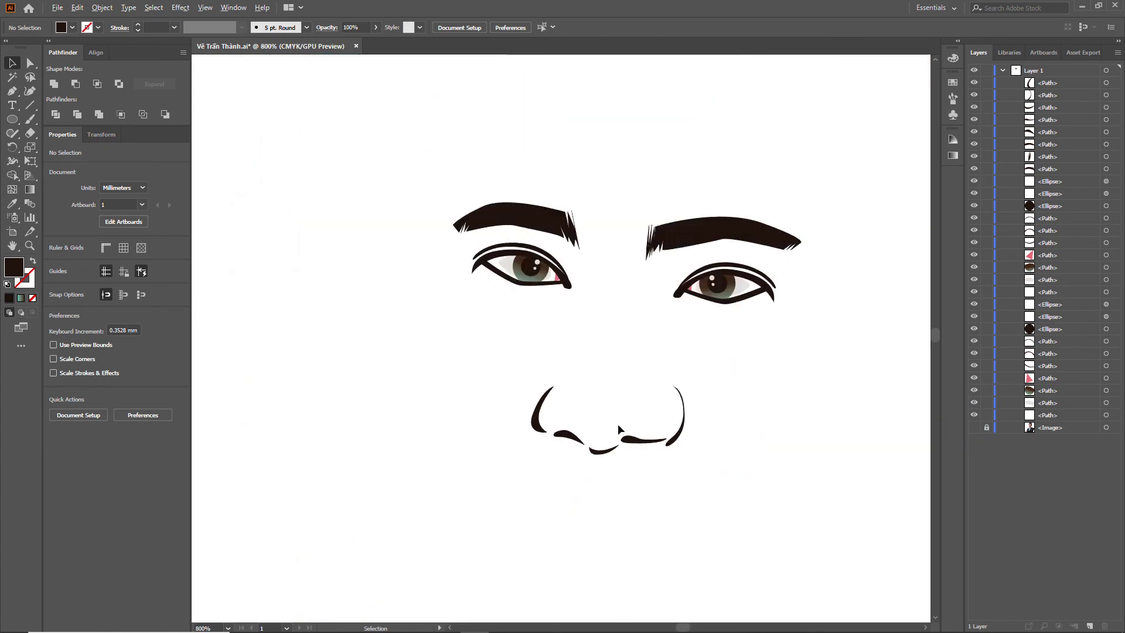
{"action": "scroll", "coordinate": [624, 431], "scroll_direction": "down", "scroll_amount": 2}
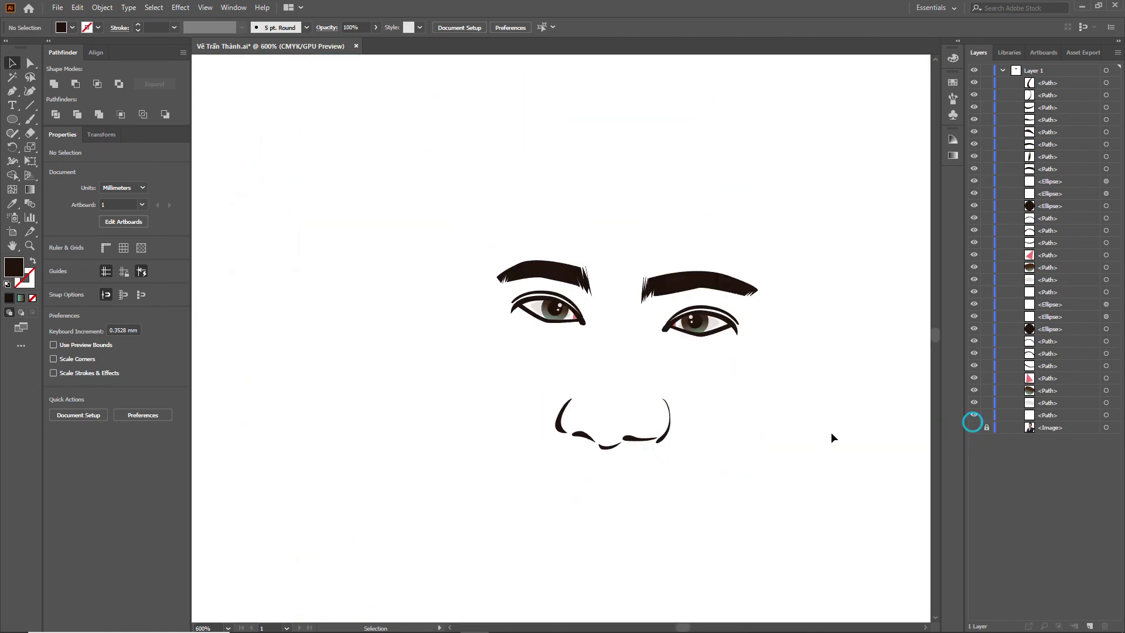
{"action": "left_click", "coordinate": [973, 427]}
{"action": "scroll", "coordinate": [669, 421], "scroll_direction": "up", "scroll_amount": 1}
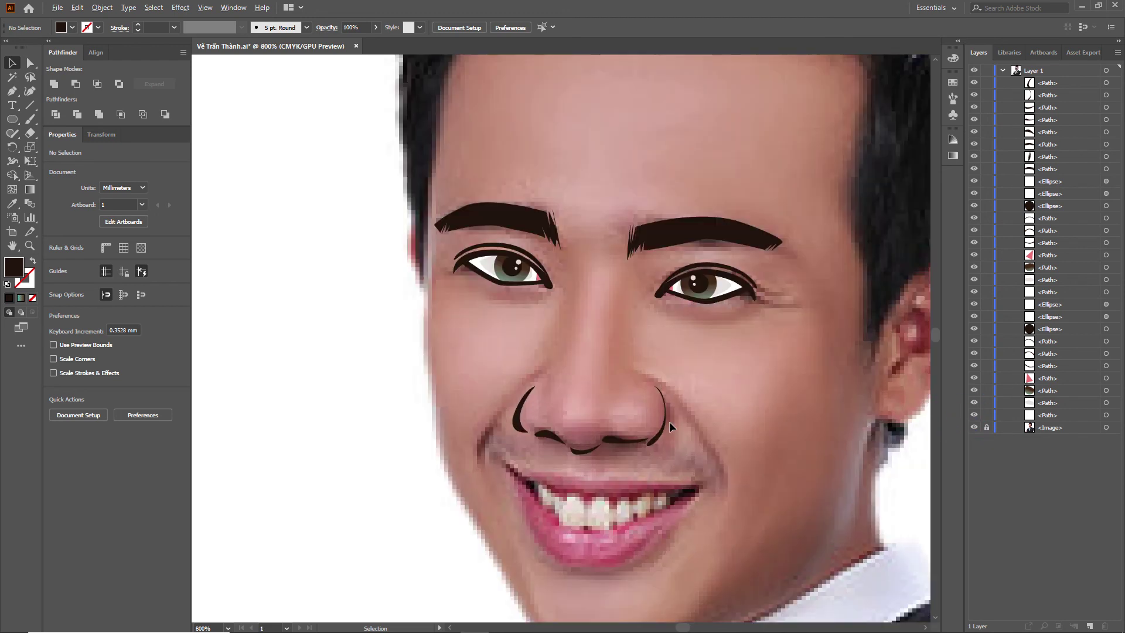
Step: Delete the old right nostril curve
{"action": "scroll", "coordinate": [668, 423], "scroll_direction": "up", "scroll_amount": 1}
{"action": "scroll", "coordinate": [667, 424], "scroll_direction": "up", "scroll_amount": 1}
{"action": "left_click", "coordinate": [658, 428]}
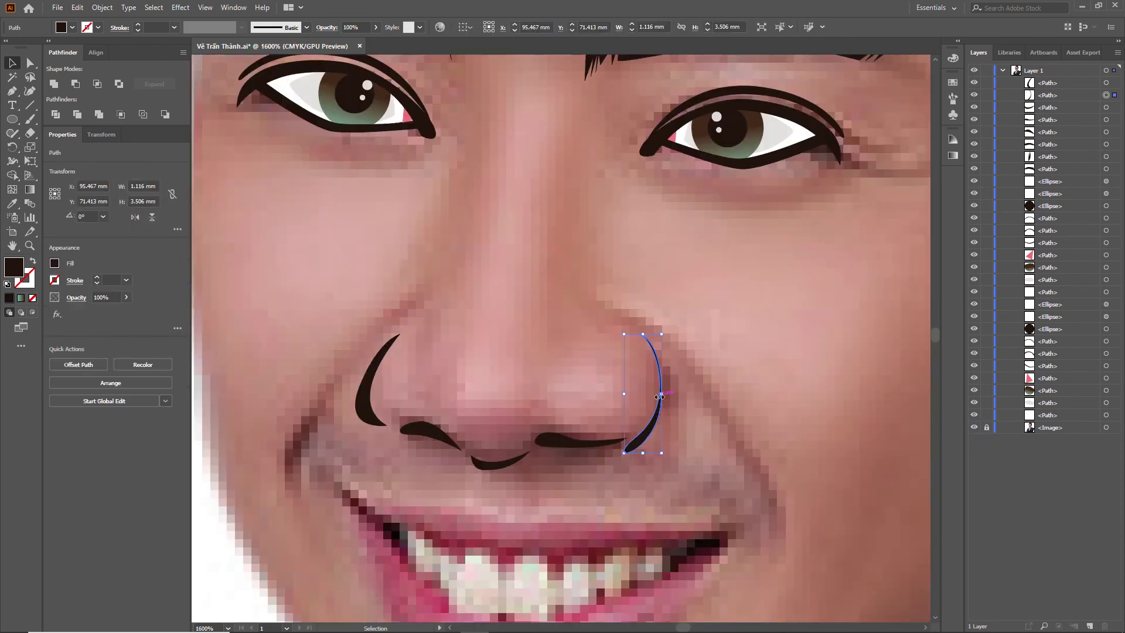
{"action": "key", "text": "Delete"}
{"action": "key", "text": "p"}
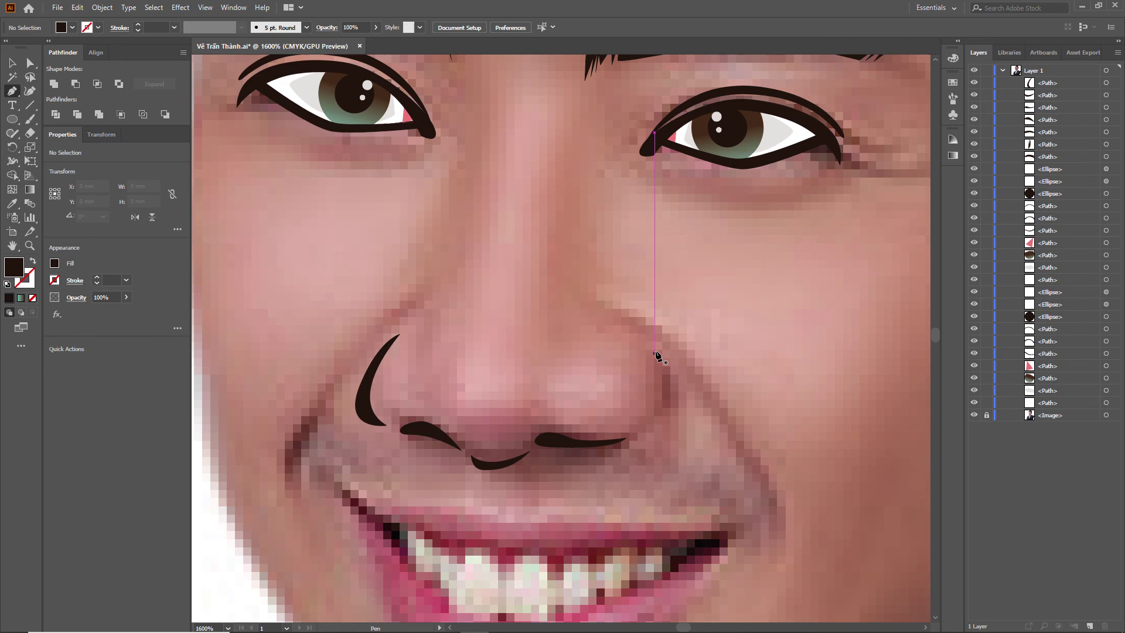
Step: Draw a new closed right nostril crescent with a sharp lower corner and bowed inner edge
{"action": "left_click", "coordinate": [652, 347]}
{"action": "left_click_drag", "start_coordinate": [639, 443], "coordinate": [615, 449]}
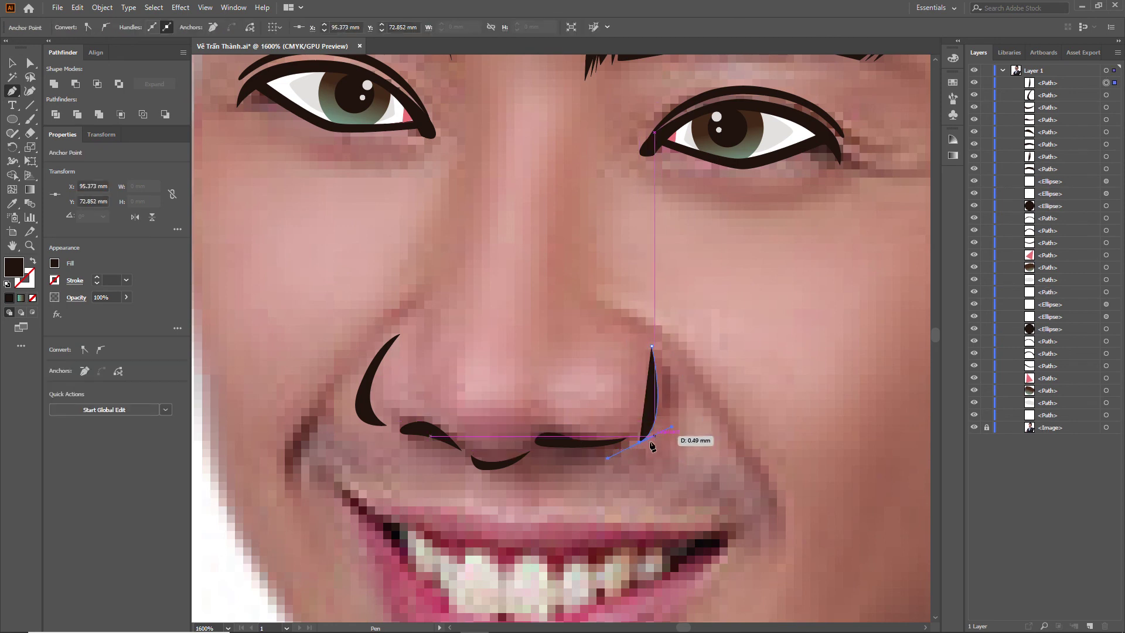
{"action": "left_click", "coordinate": [639, 444]}
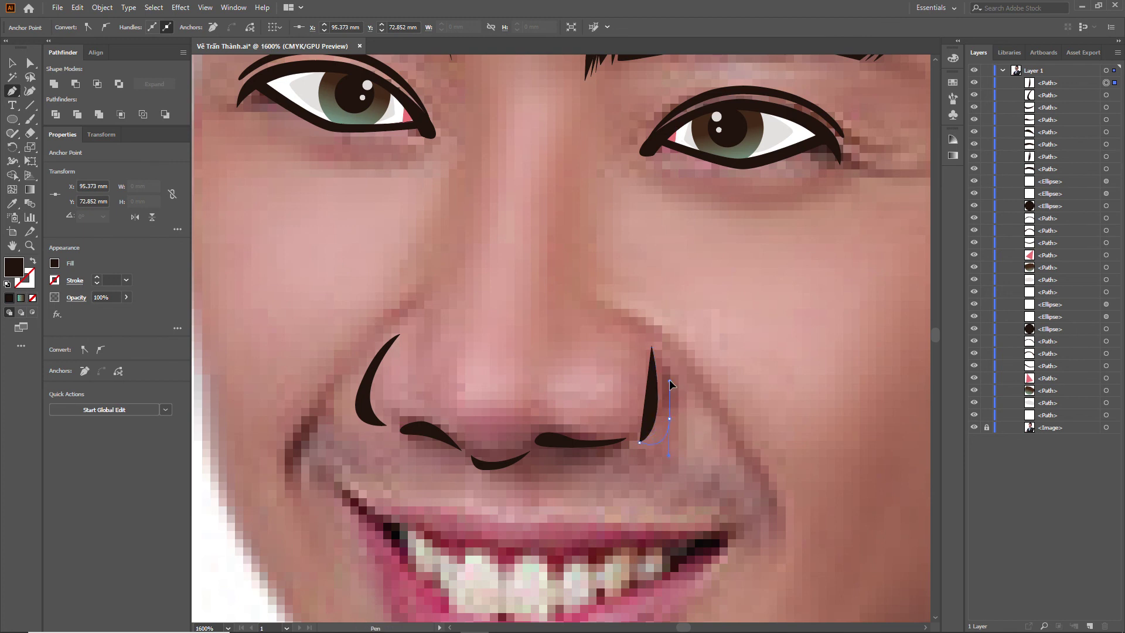
{"action": "left_click_drag", "start_coordinate": [664, 382], "coordinate": [664, 379]}
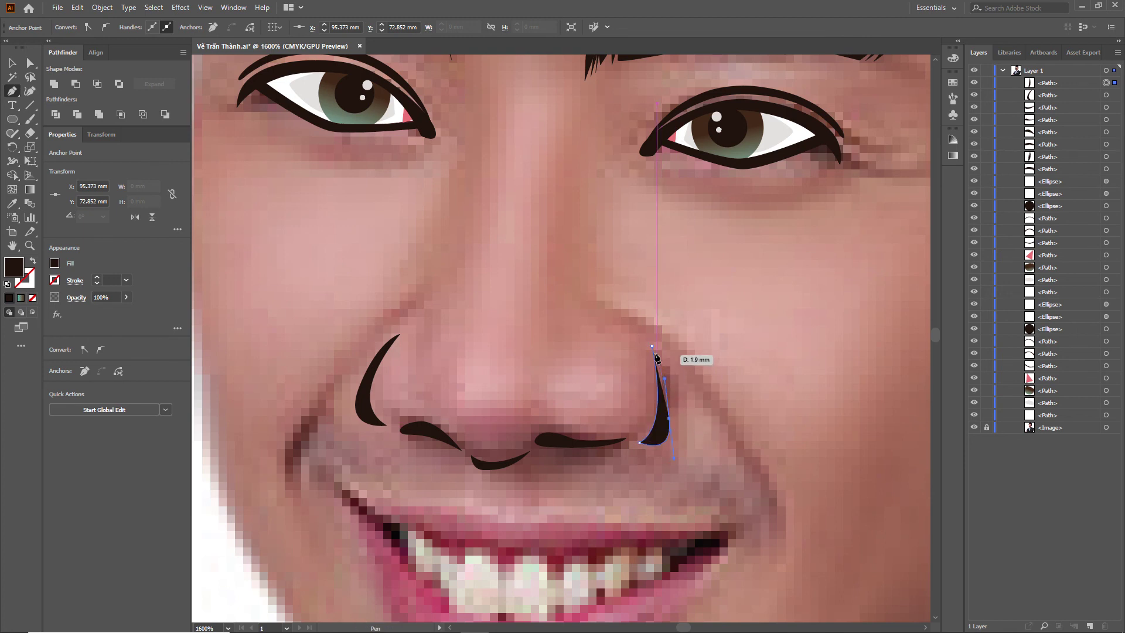
{"action": "left_click", "coordinate": [652, 348]}
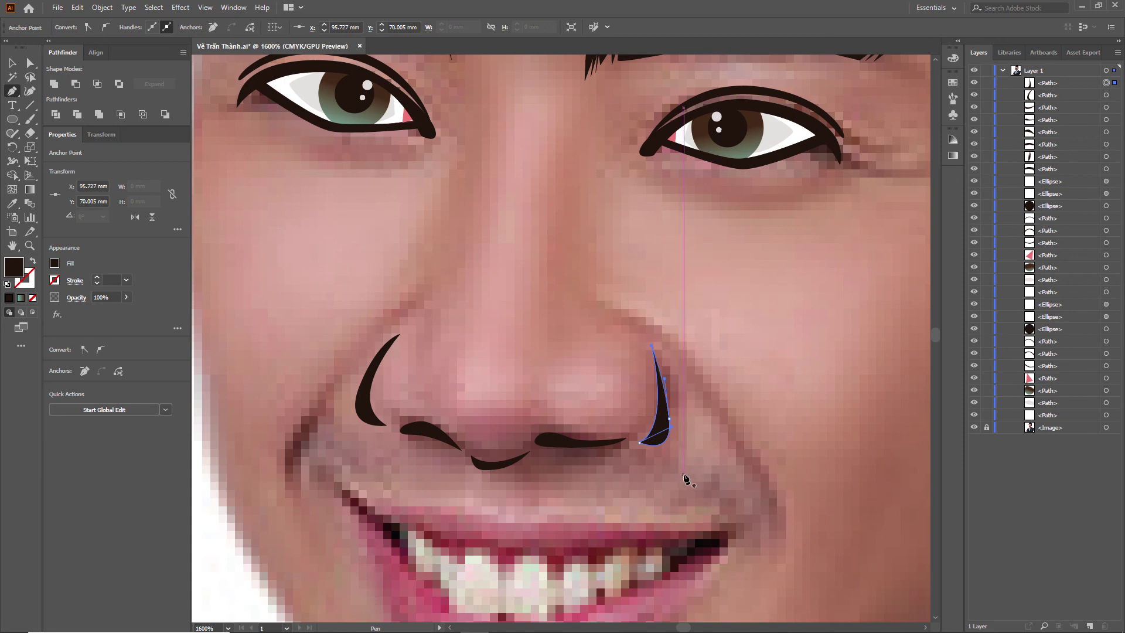
{"action": "scroll", "coordinate": [700, 469], "scroll_direction": "down", "scroll_amount": 1}
{"action": "scroll", "coordinate": [700, 469], "scroll_direction": "down", "scroll_amount": 1}
{"action": "key", "text": "v"}
{"action": "left_click", "coordinate": [390, 384]}
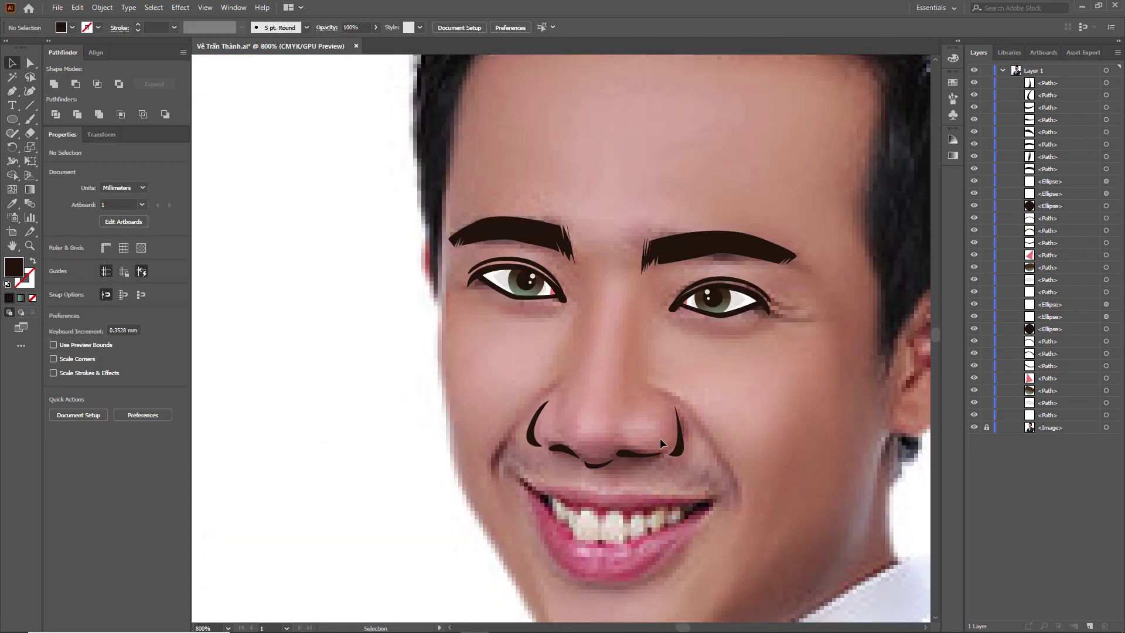
Step: Straighten the right nostril's lower anchor handle toward vertical for a smoother lower curve
{"action": "scroll", "coordinate": [684, 447], "scroll_direction": "up", "scroll_amount": 2}
{"action": "left_click", "coordinate": [678, 448]}
{"action": "key", "text": "a"}
{"action": "scroll", "coordinate": [676, 451], "scroll_direction": "up", "scroll_amount": 1}
{"action": "left_click_drag", "start_coordinate": [669, 420], "coordinate": [665, 413]}
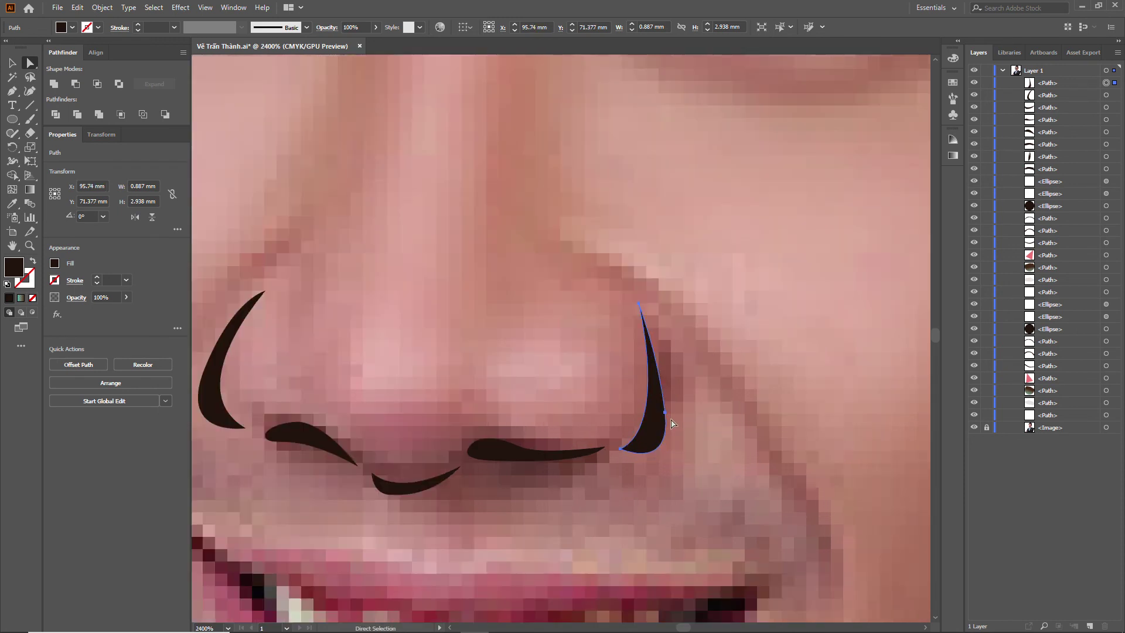
{"action": "left_click", "coordinate": [666, 414]}
{"action": "left_click_drag", "start_coordinate": [670, 471], "coordinate": [665, 466]}
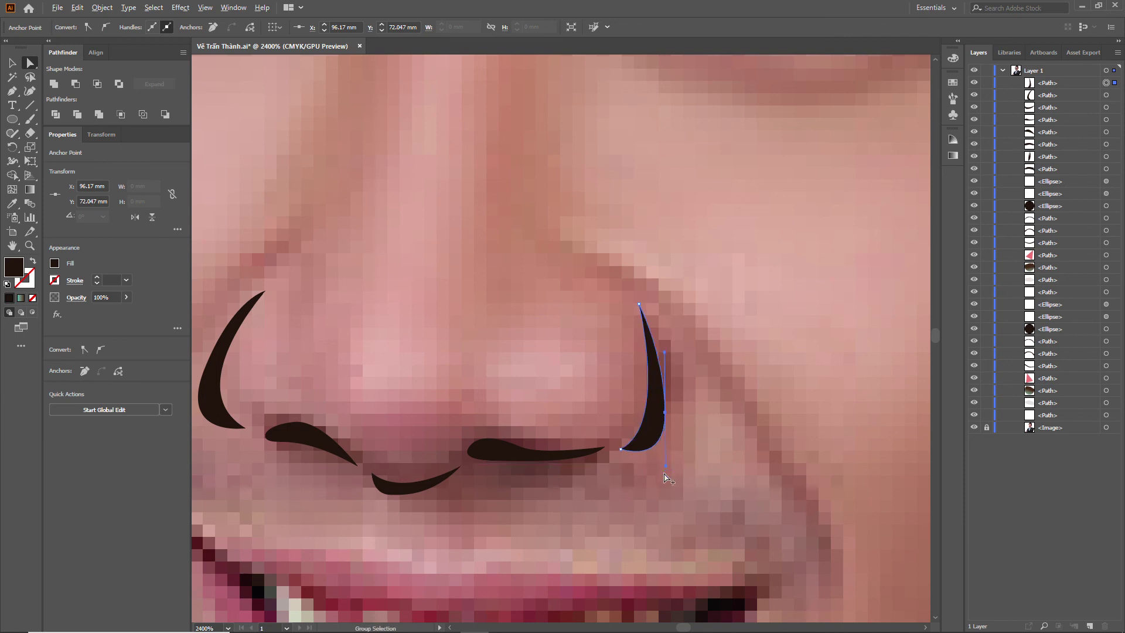
{"action": "scroll", "coordinate": [664, 477], "scroll_direction": "down", "scroll_amount": 3}
{"action": "key", "text": "v"}
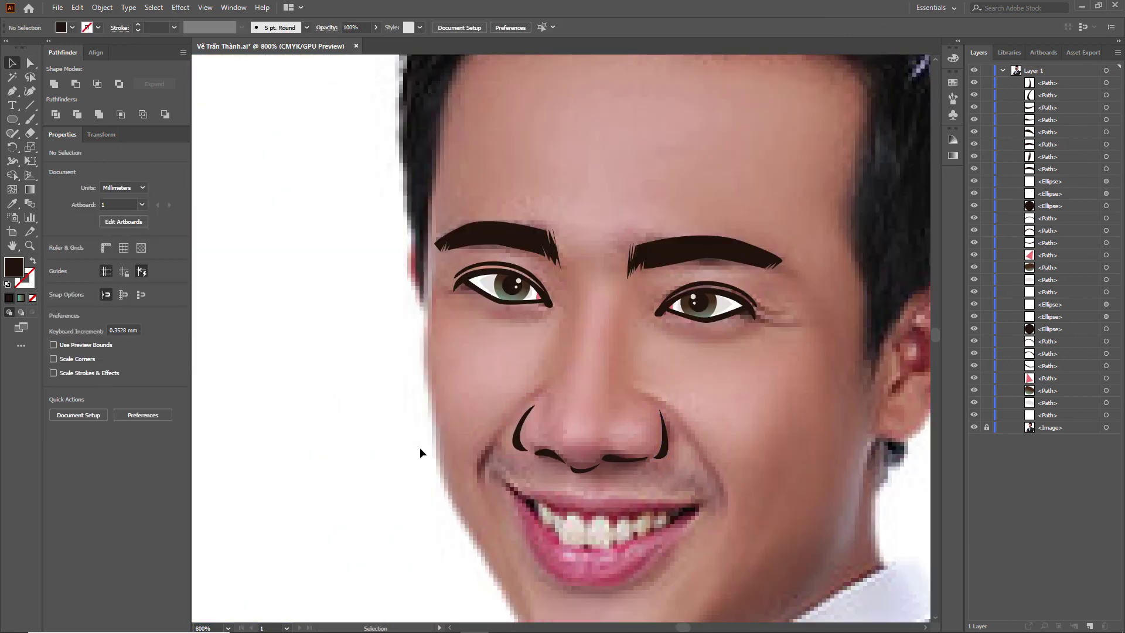
Step: Nudge the right nostril crescent, rotate it 6.94°, and pull its lower-left point left and down
{"action": "scroll", "coordinate": [662, 460], "scroll_direction": "up", "scroll_amount": 2}
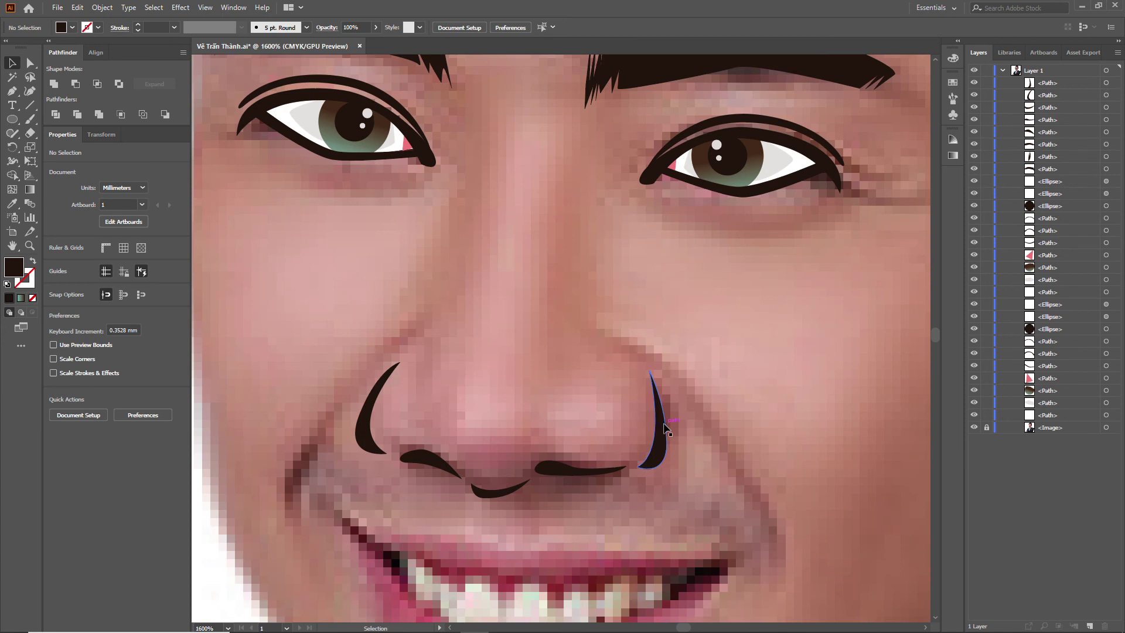
{"action": "left_click", "coordinate": [664, 428]}
{"action": "left_click_drag", "start_coordinate": [661, 449], "coordinate": [664, 445]}
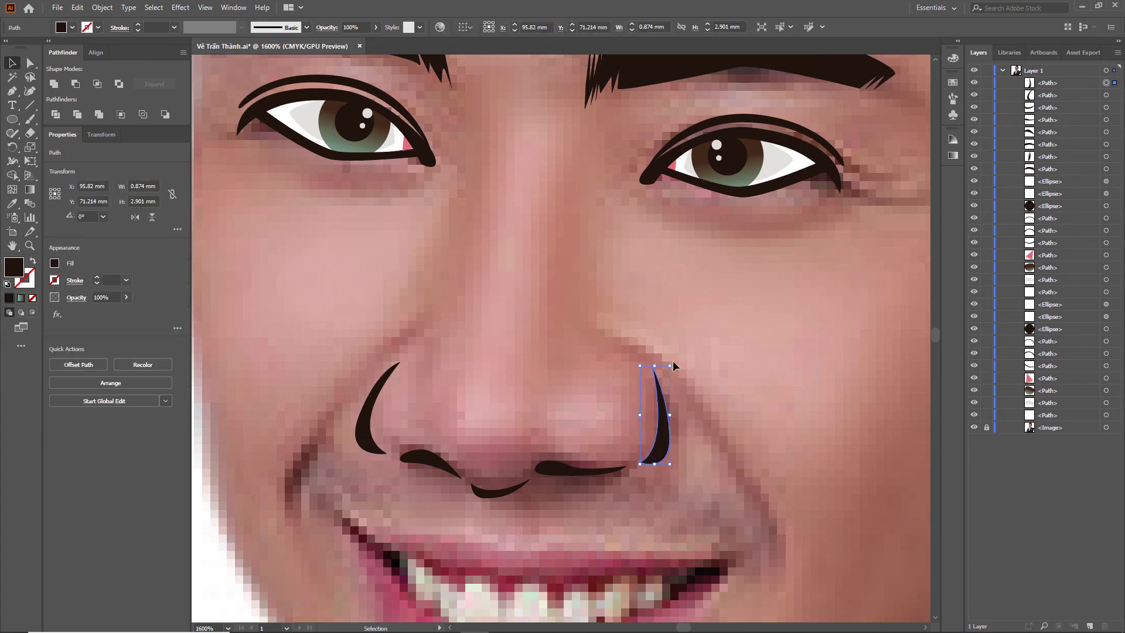
{"action": "left_click_drag", "start_coordinate": [673, 363], "coordinate": [672, 364]}
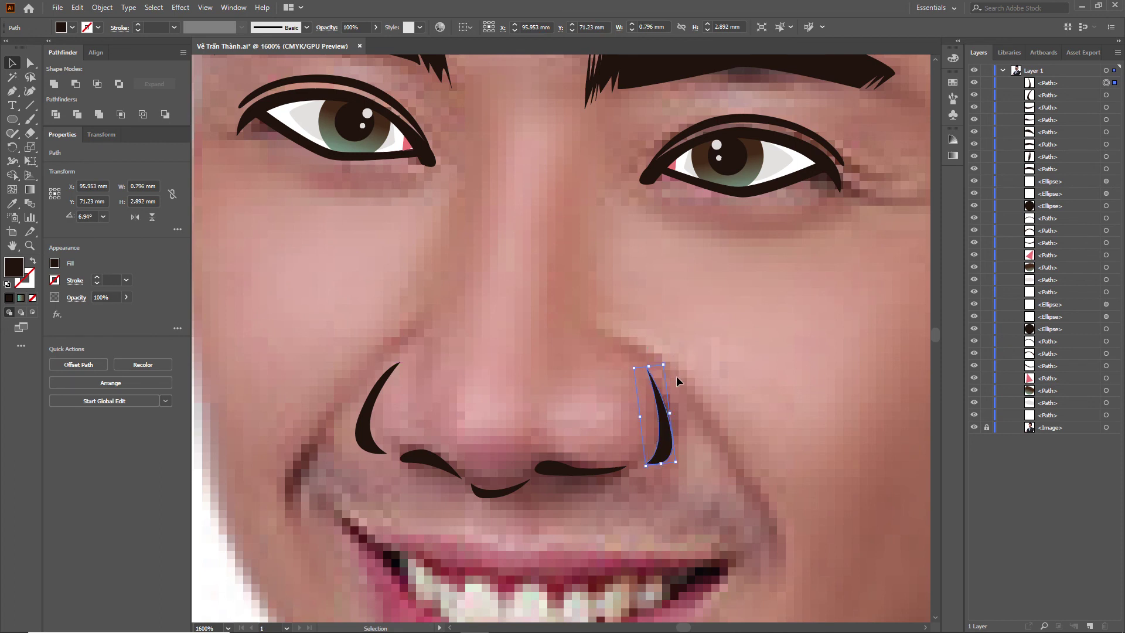
{"action": "left_click_drag", "start_coordinate": [646, 464], "coordinate": [640, 468]}
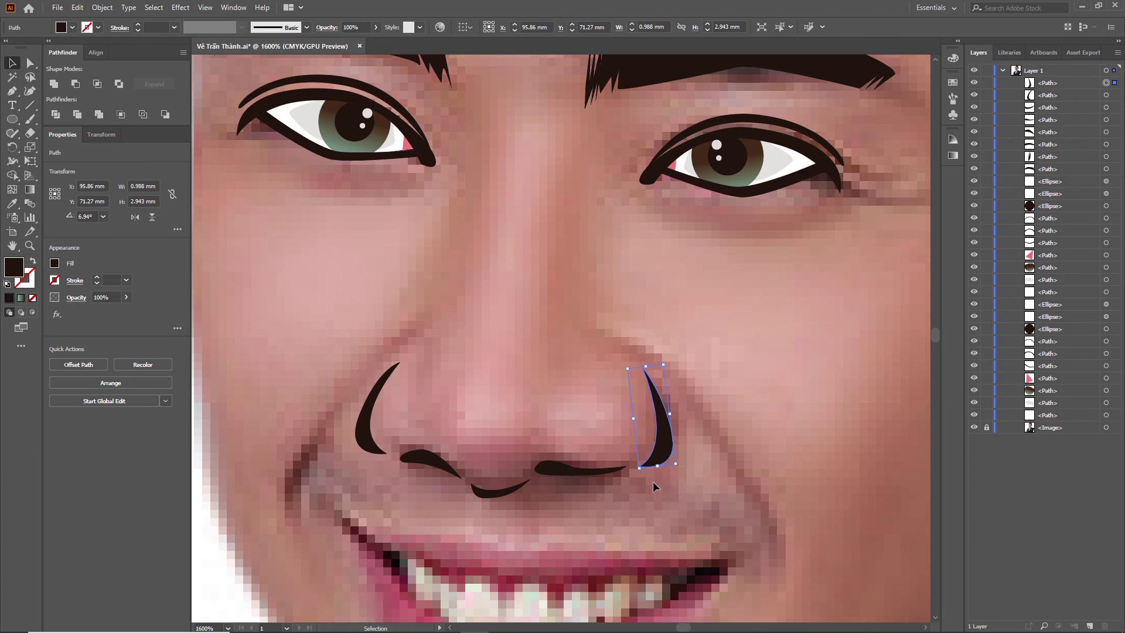
Step: Zoom and pan out to review the whole traced portrait
{"action": "scroll", "coordinate": [395, 457], "scroll_direction": "down", "scroll_amount": 2}
{"action": "scroll", "coordinate": [285, 385], "scroll_direction": "down", "scroll_amount": 2}
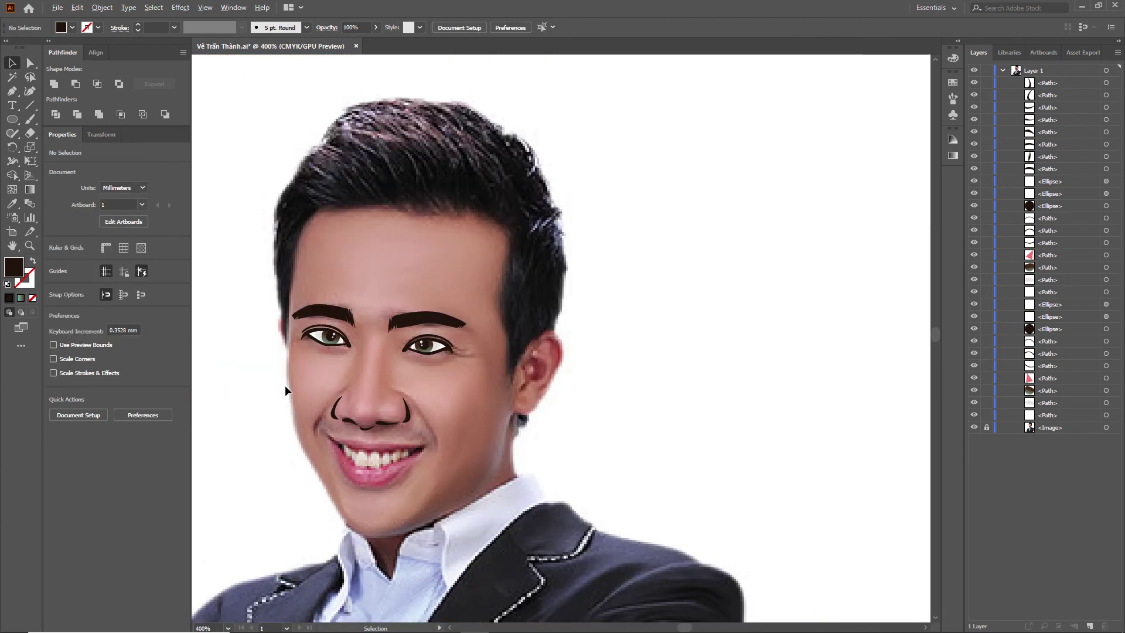
{"action": "left_click_drag", "start_coordinate": [284, 385], "coordinate": [412, 417]}
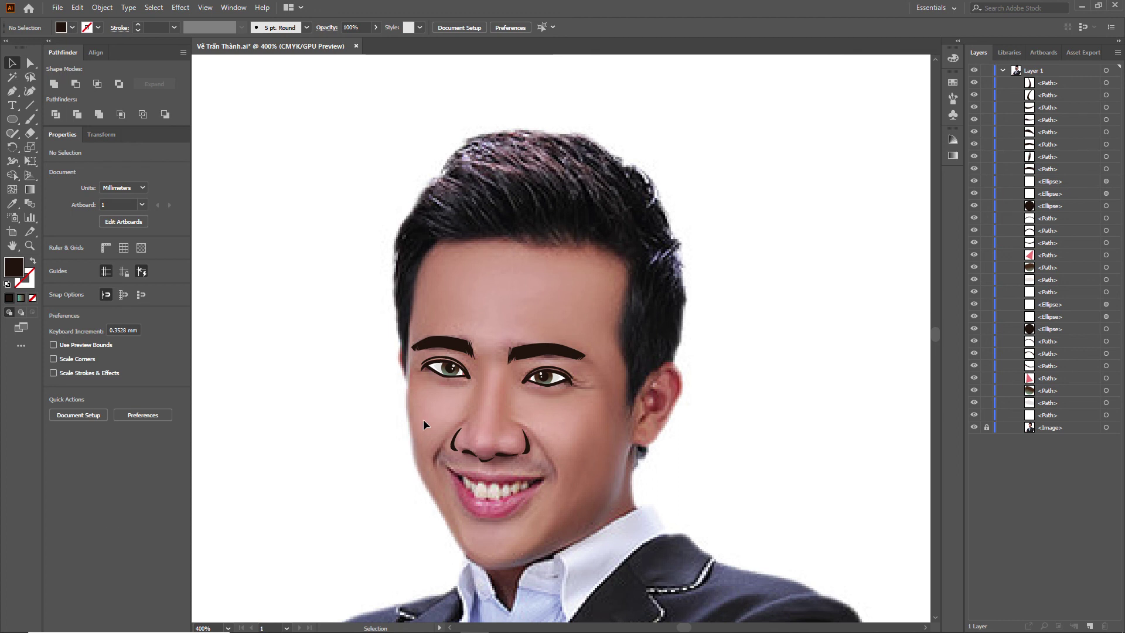
{"action": "scroll", "coordinate": [492, 481], "scroll_direction": "up", "scroll_amount": 1}
{"action": "scroll", "coordinate": [493, 481], "scroll_direction": "up", "scroll_amount": 2}
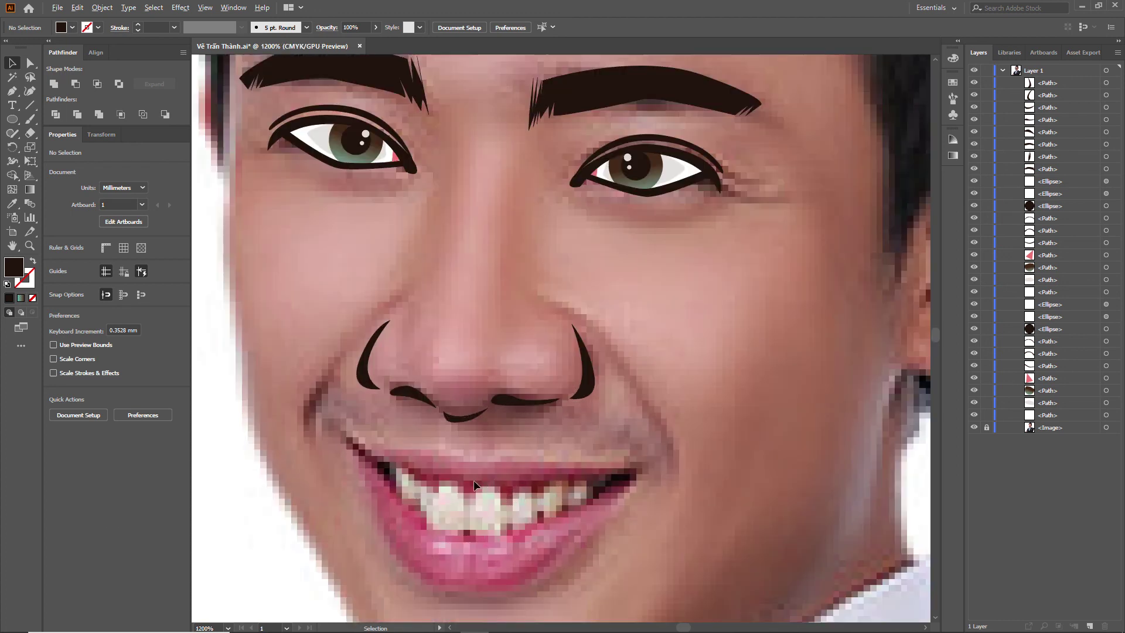